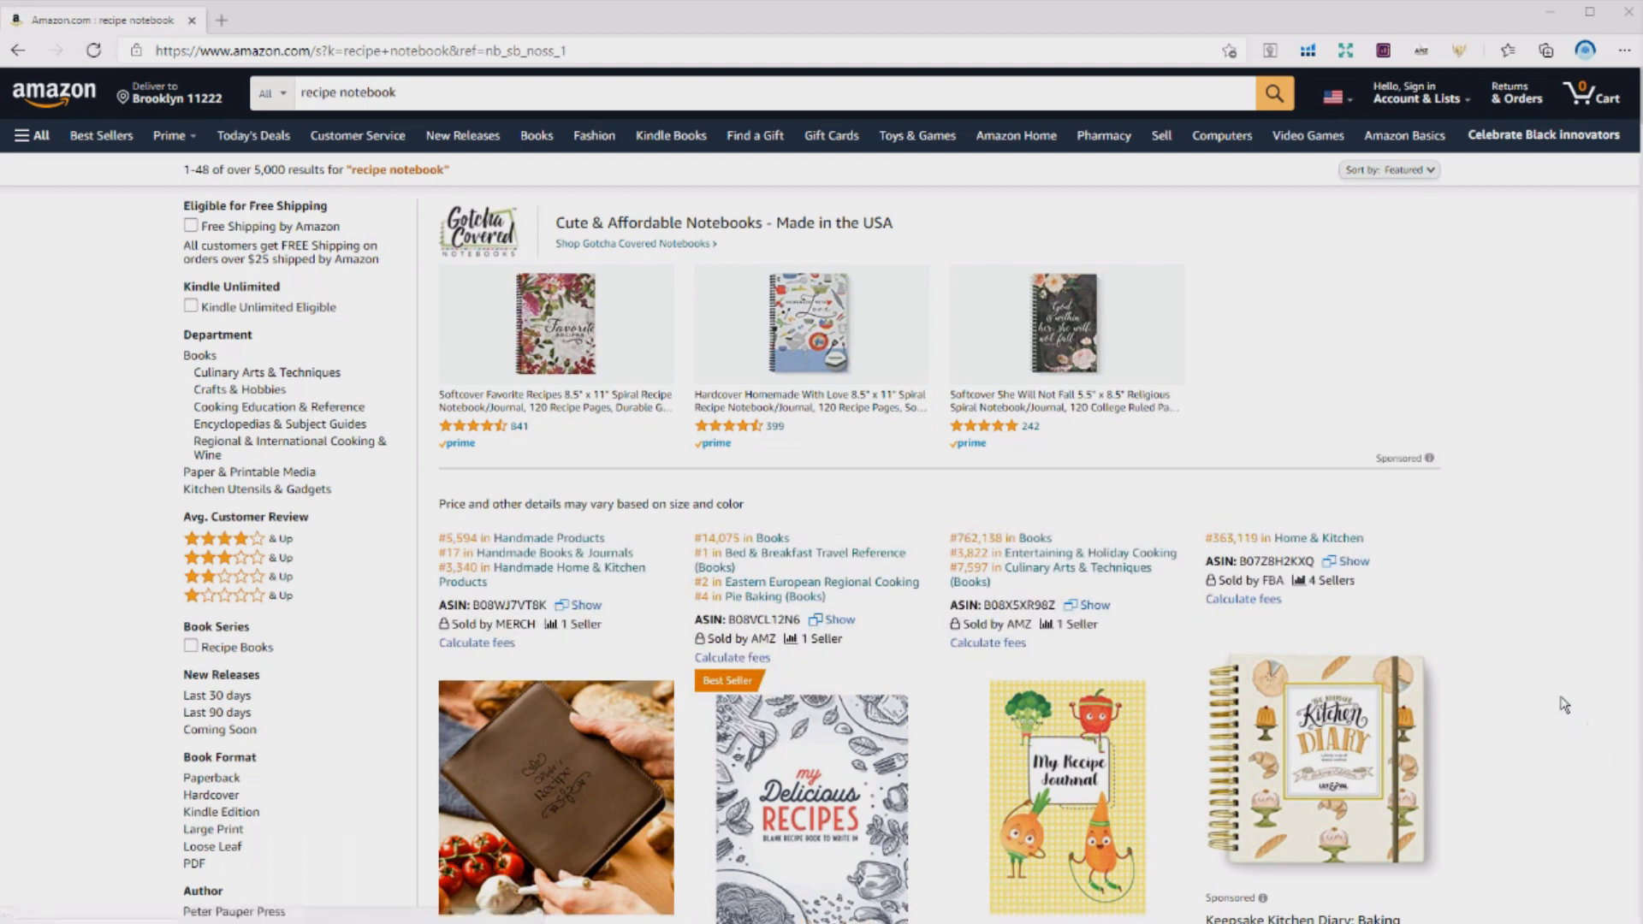
- Open the My Favorite Recipes and Recipes and Shit listings from the recipe notebook results in separate tabs
scroll(1561, 682, "down", 5)
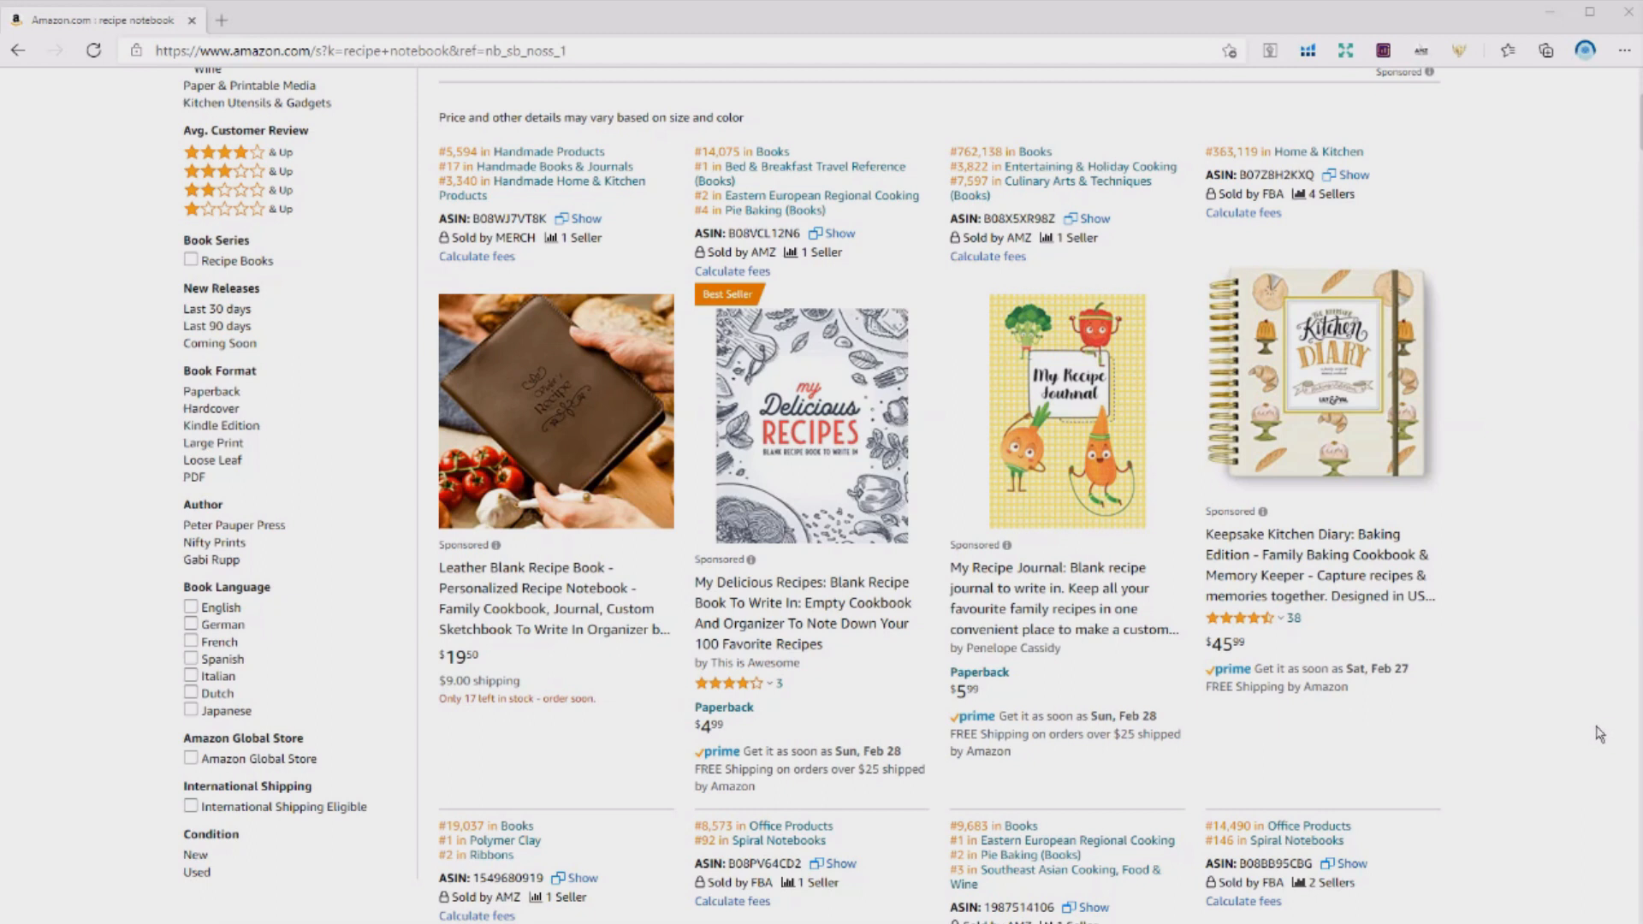
scroll(1369, 740, "down", 7)
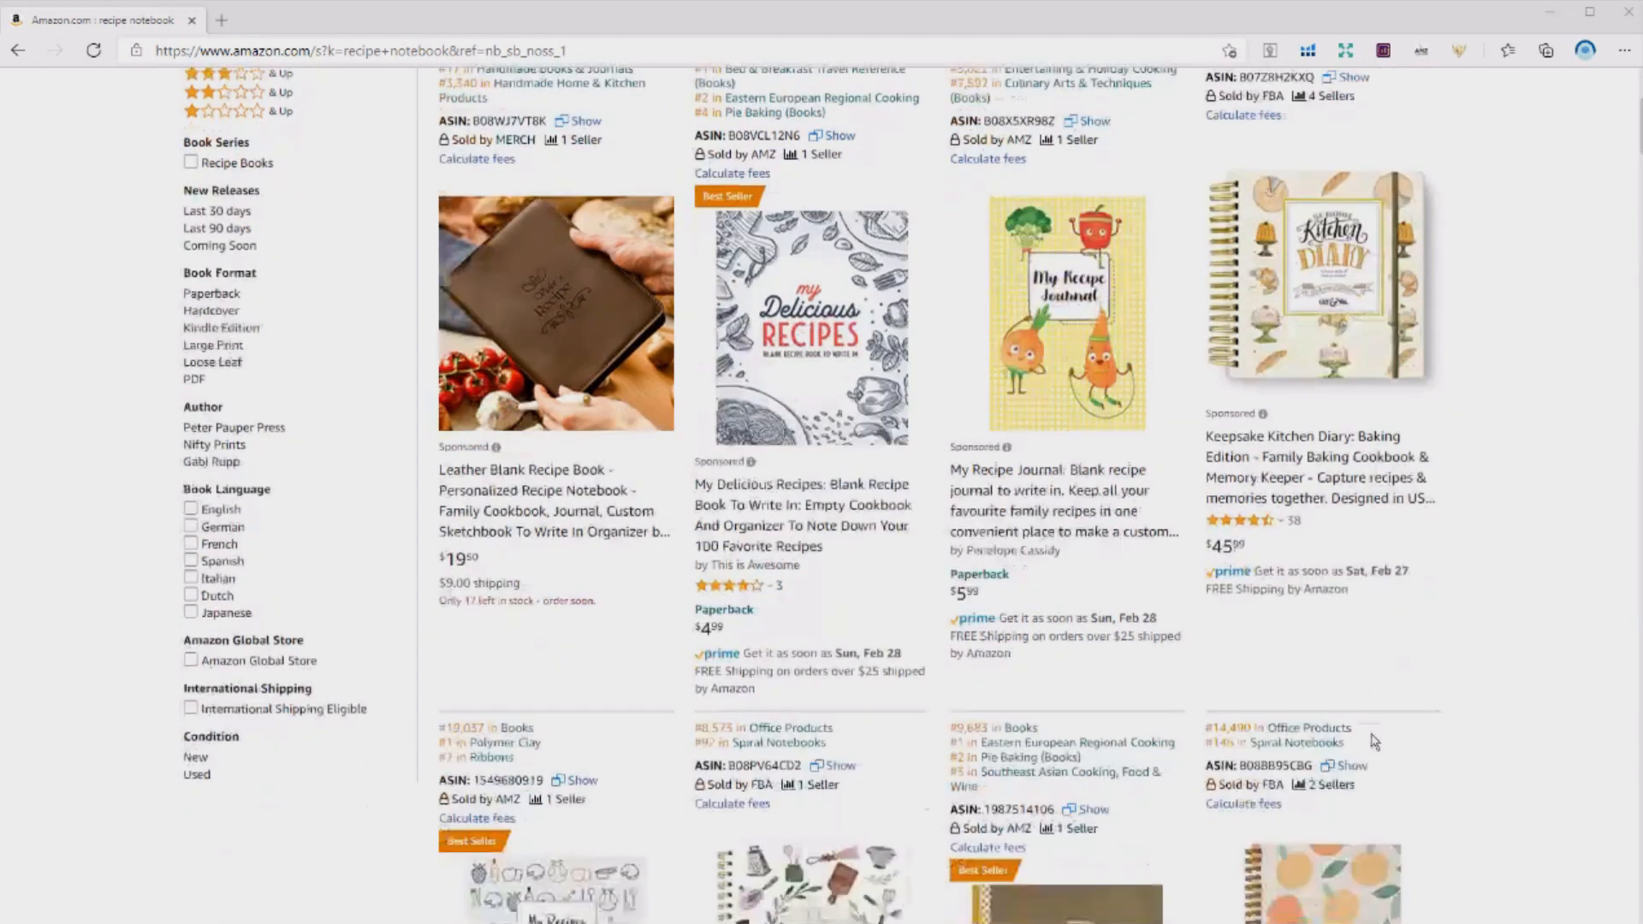
middle_click(1121, 512)
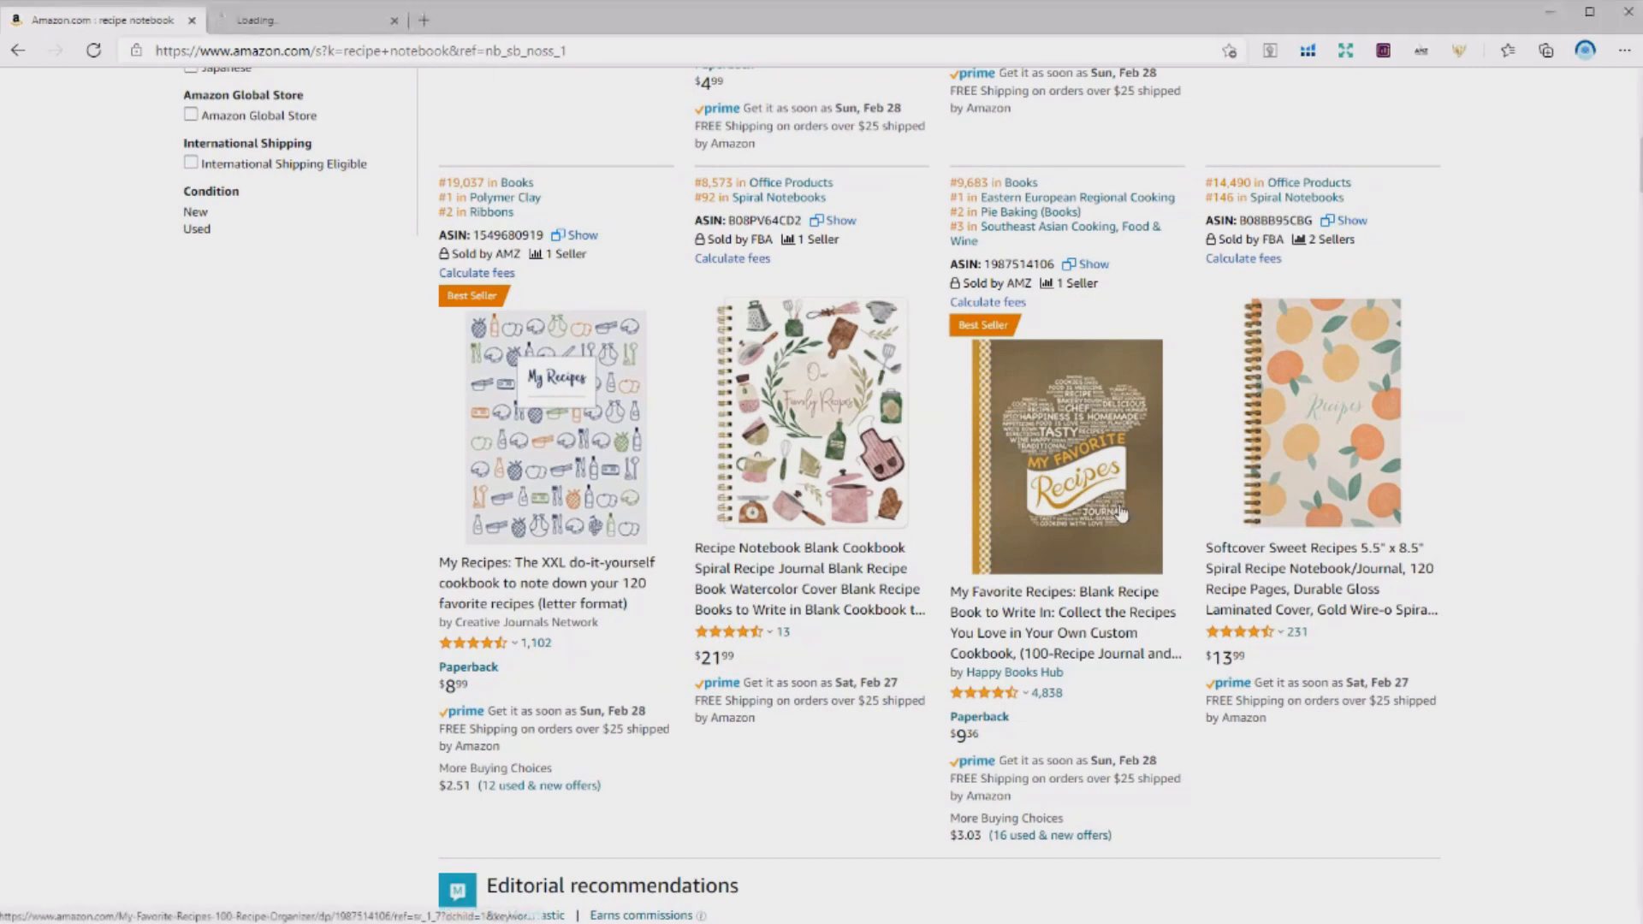
scroll(1182, 556, "down", 3)
scroll(1294, 637, "down", 11)
middle_click(1107, 494)
scroll(818, 206, "down", 10)
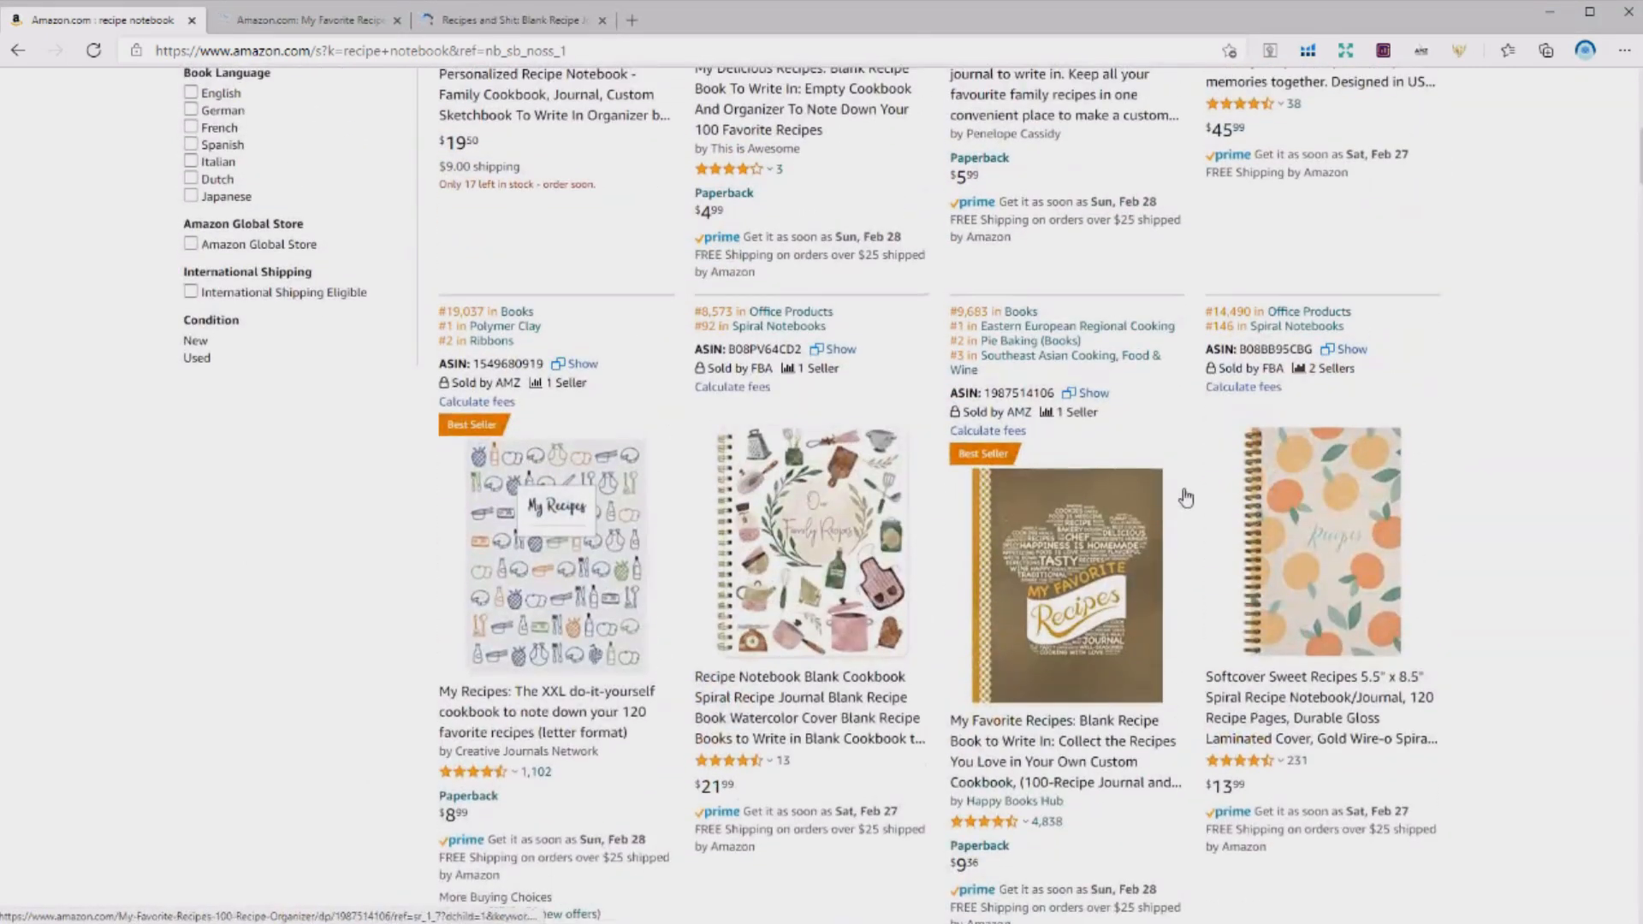
- View the My Favorite Recipes book's interior page photo and enlarge it to examine the recipe page sections
left_click(309, 25)
left_click(327, 642)
left_click(1215, 290)
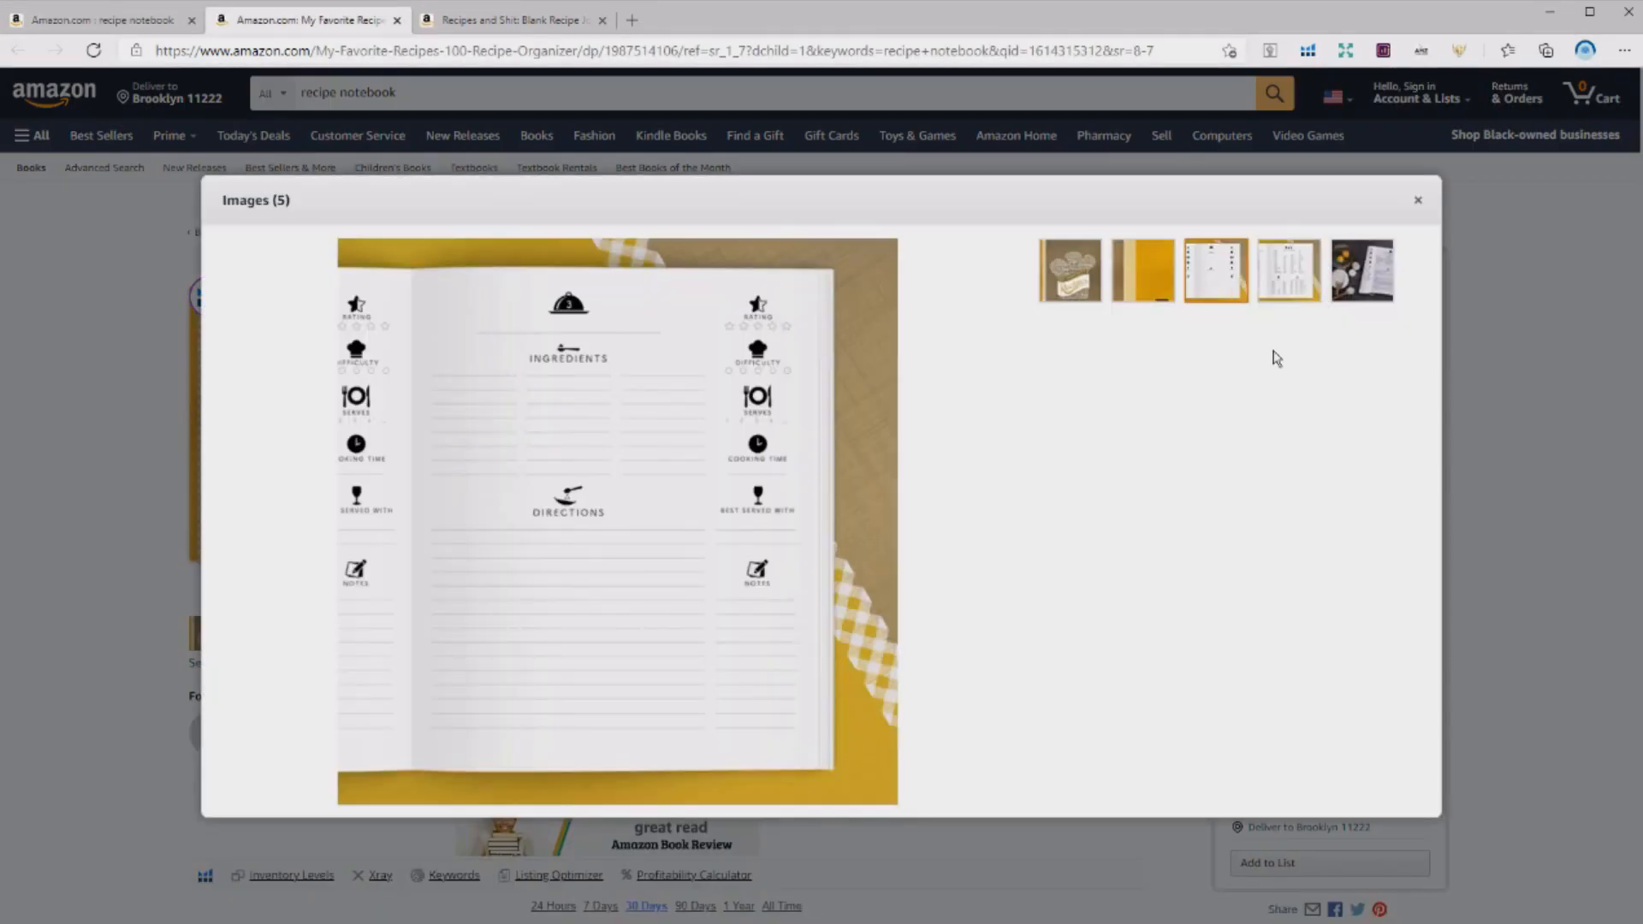
left_click(667, 530)
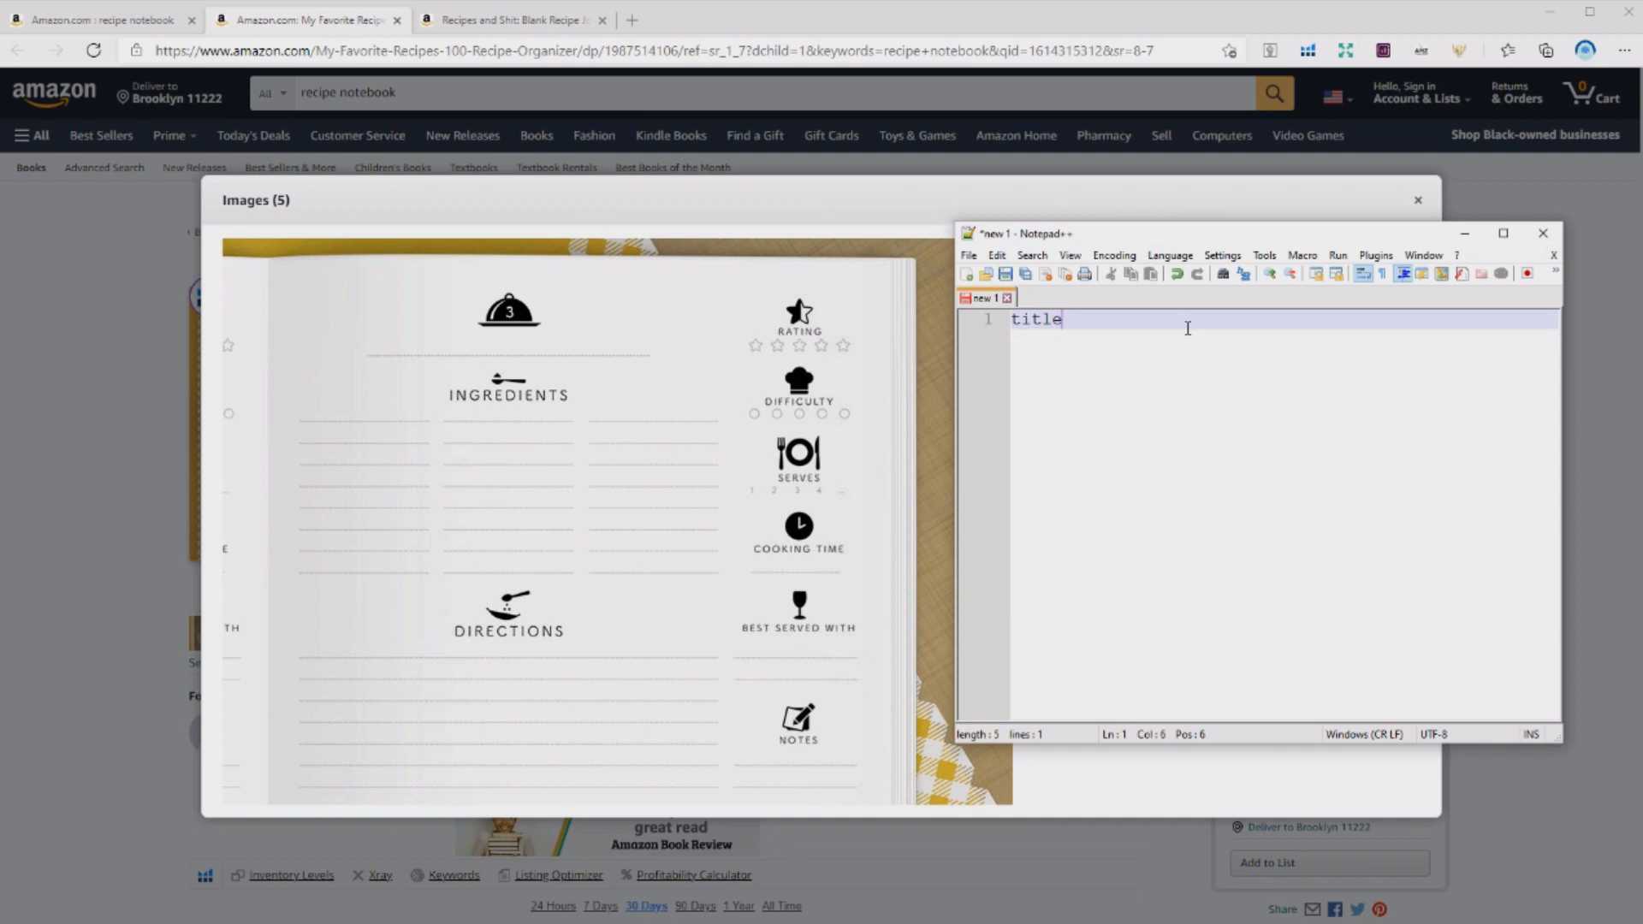
- Add ingredients, directions, rating and difficulty on separate lines below title in the note
key("Return")
type("ingredients")
key("Return")
type("directions")
key("Return")
type("rating")
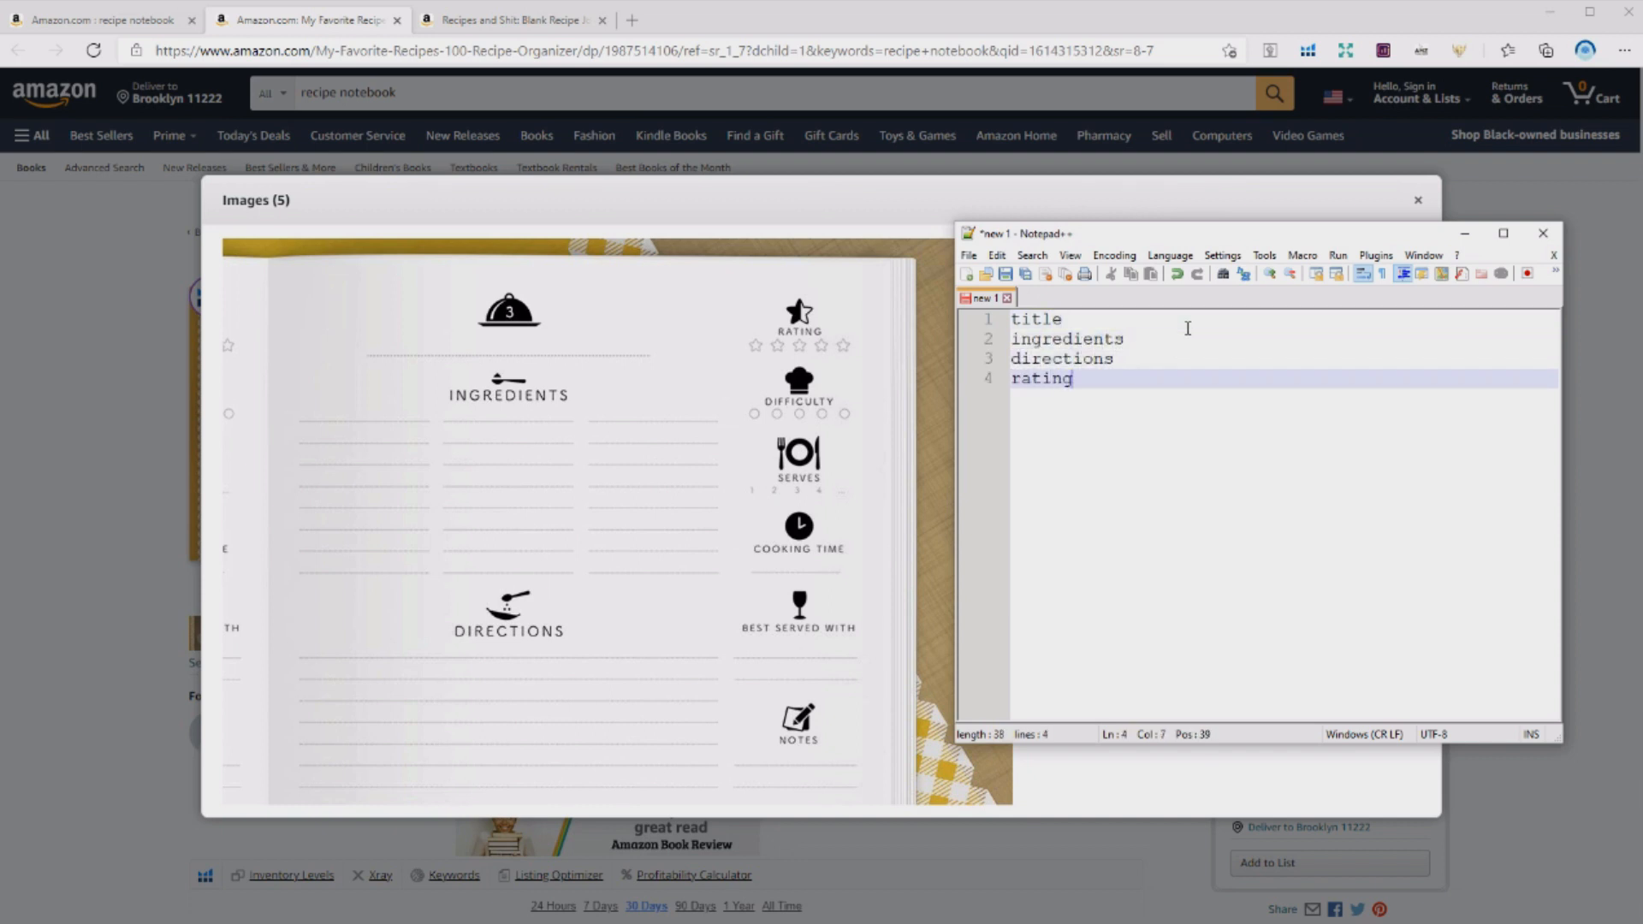
key("Return")
type("difficulty")
- Complete the section list with serves, cooking time, best served with and notes, each on its own line
key("Return")
type("serv")
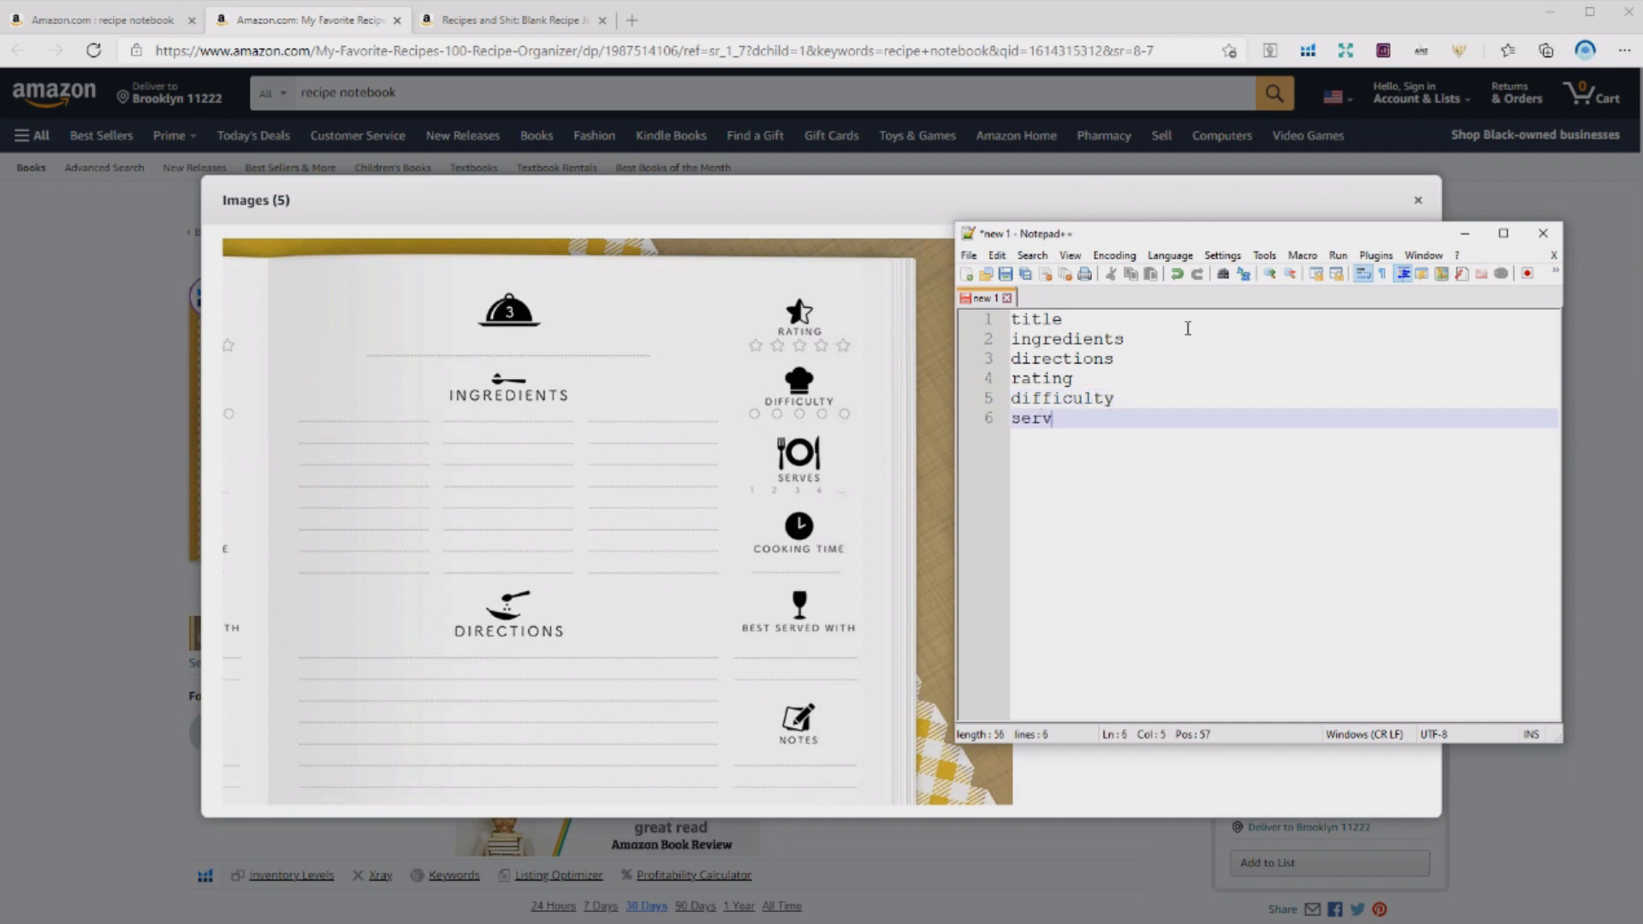
type("es")
key("Return")
type("cooking time")
key("Return")
type("best served with")
key("Return")
type("notes")
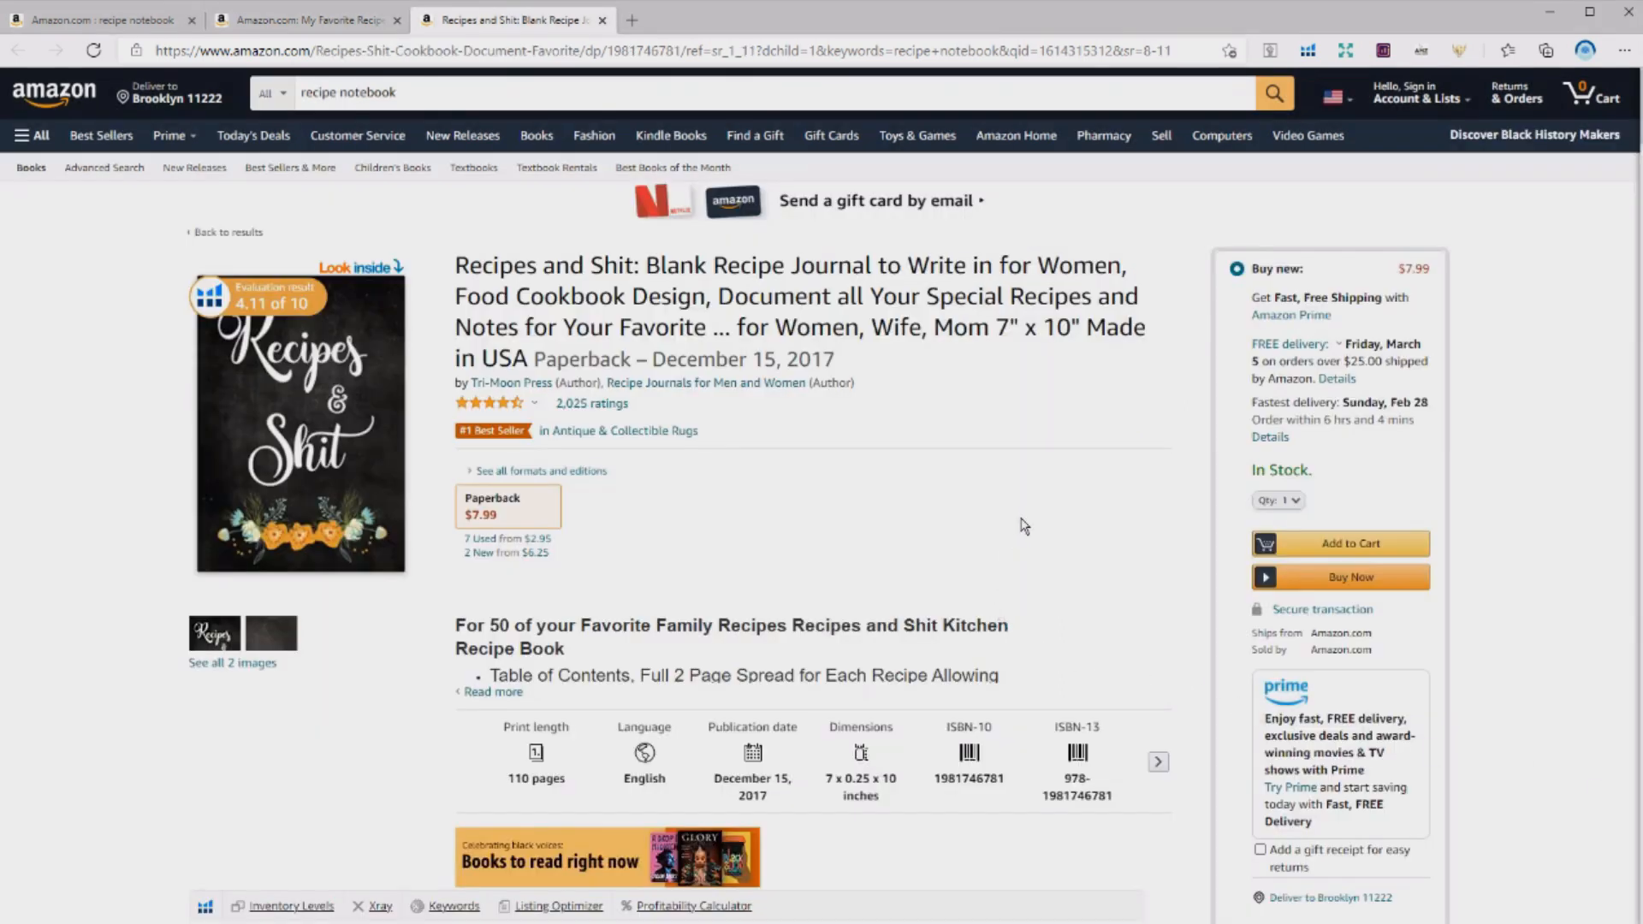
- Find the Recipes and Shit listing's sales rank and calculate sales for BSR rank 6529 with book type Book
scroll(1011, 516, "down", 20)
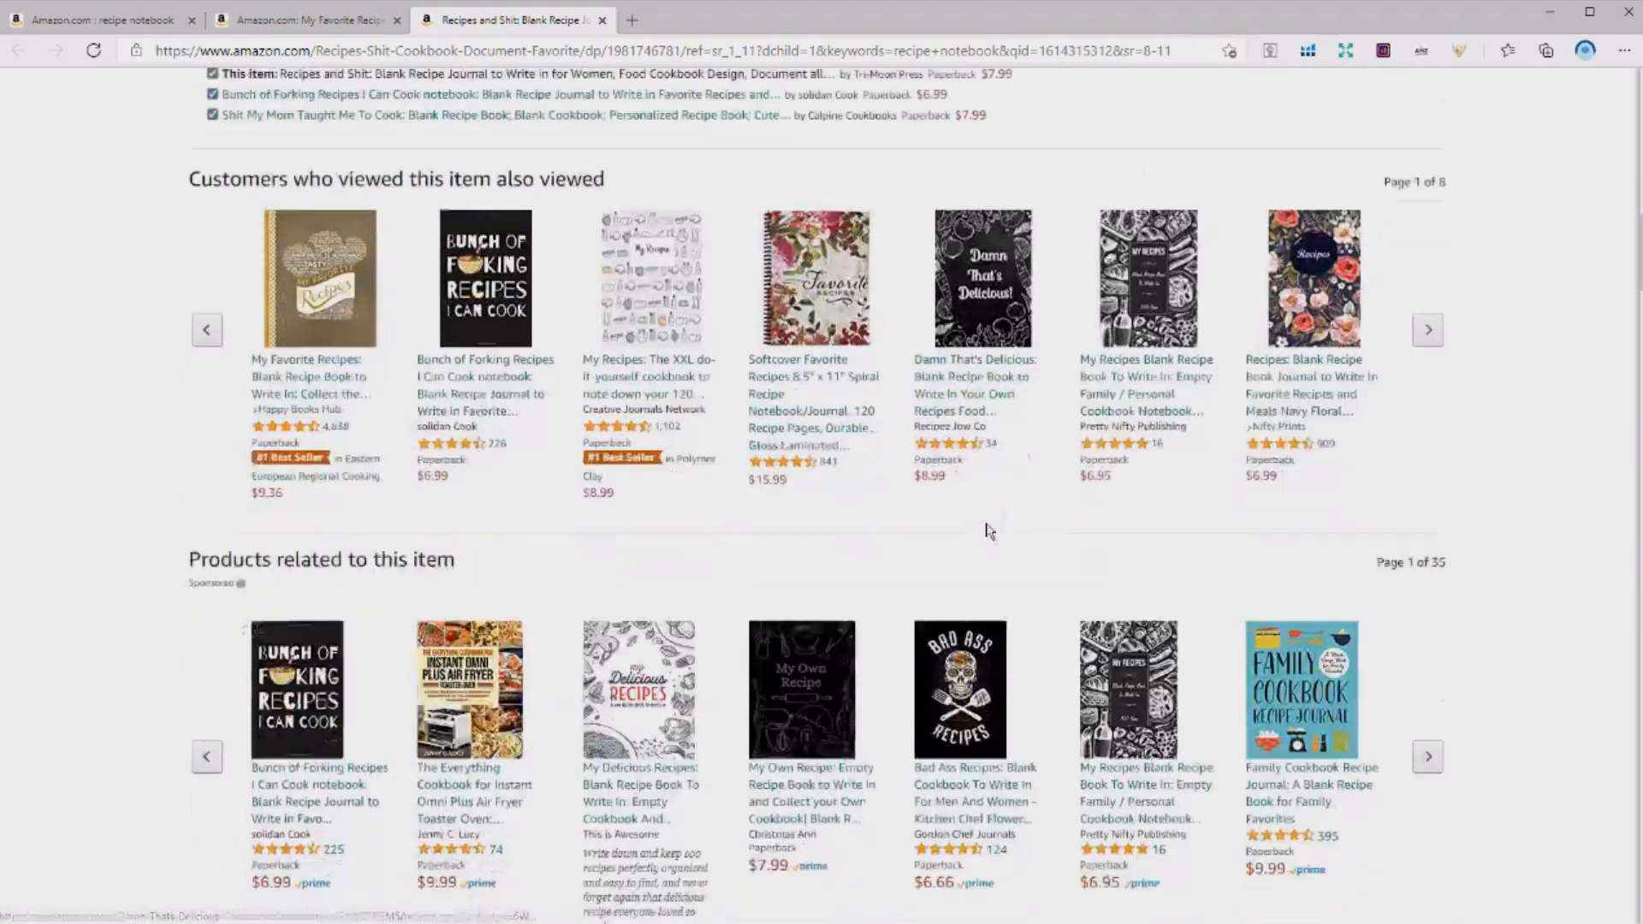
mouse_move(316, 521)
left_mouse_down()
mouse_move(419, 540)
mouse_move(349, 523)
left_mouse_up()
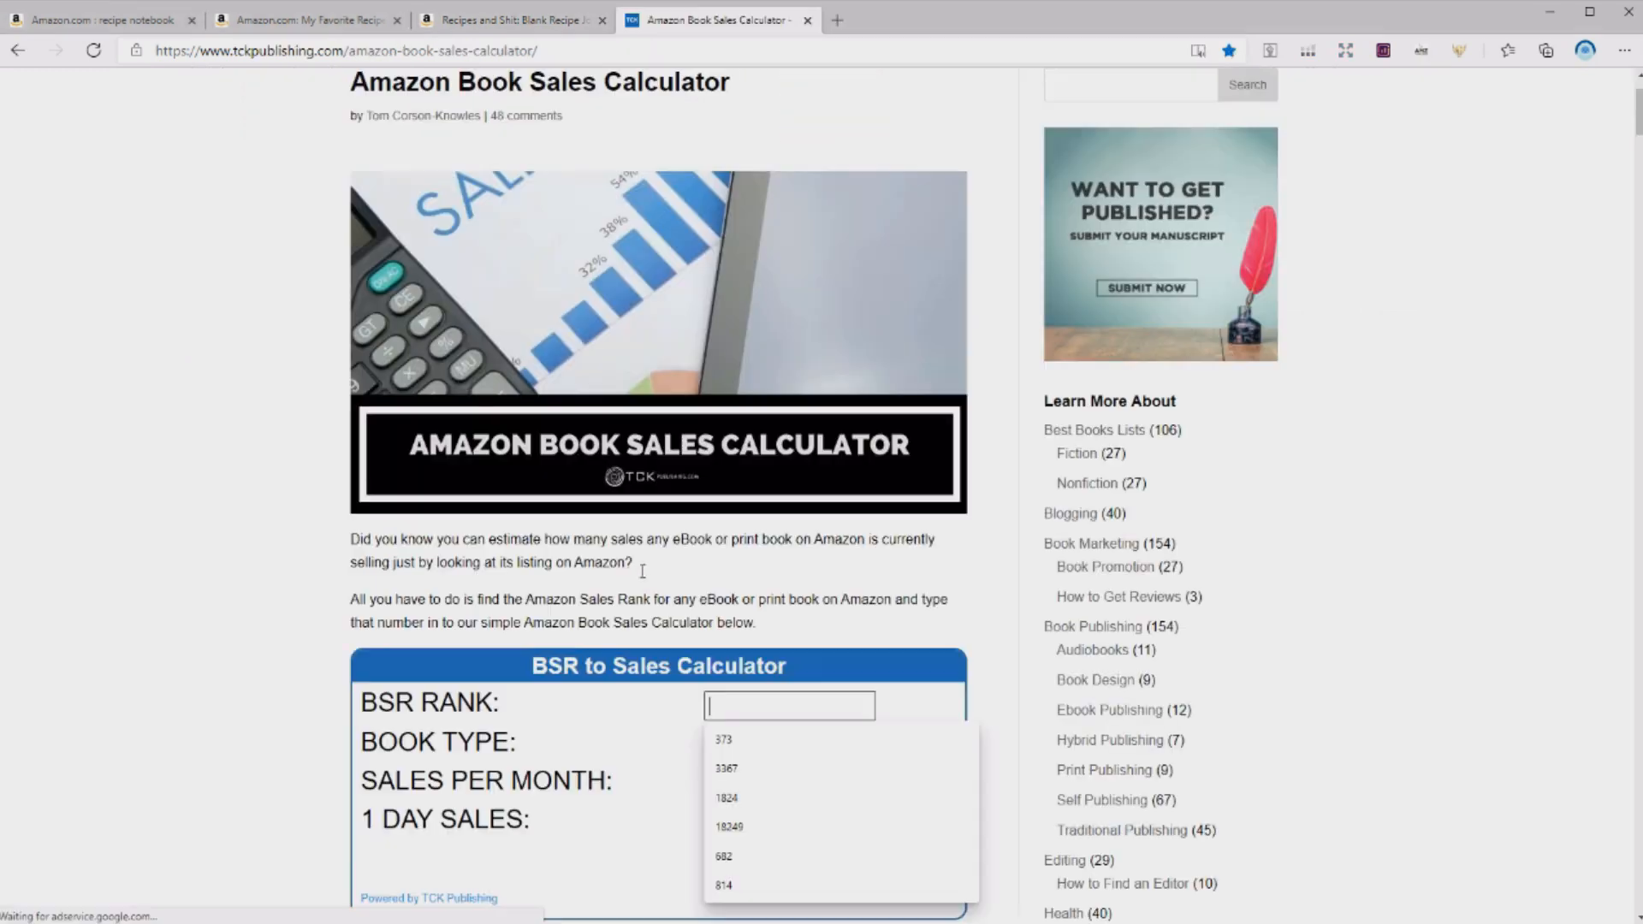
type("529")
left_click(809, 744)
left_click(765, 795)
left_click(787, 874)
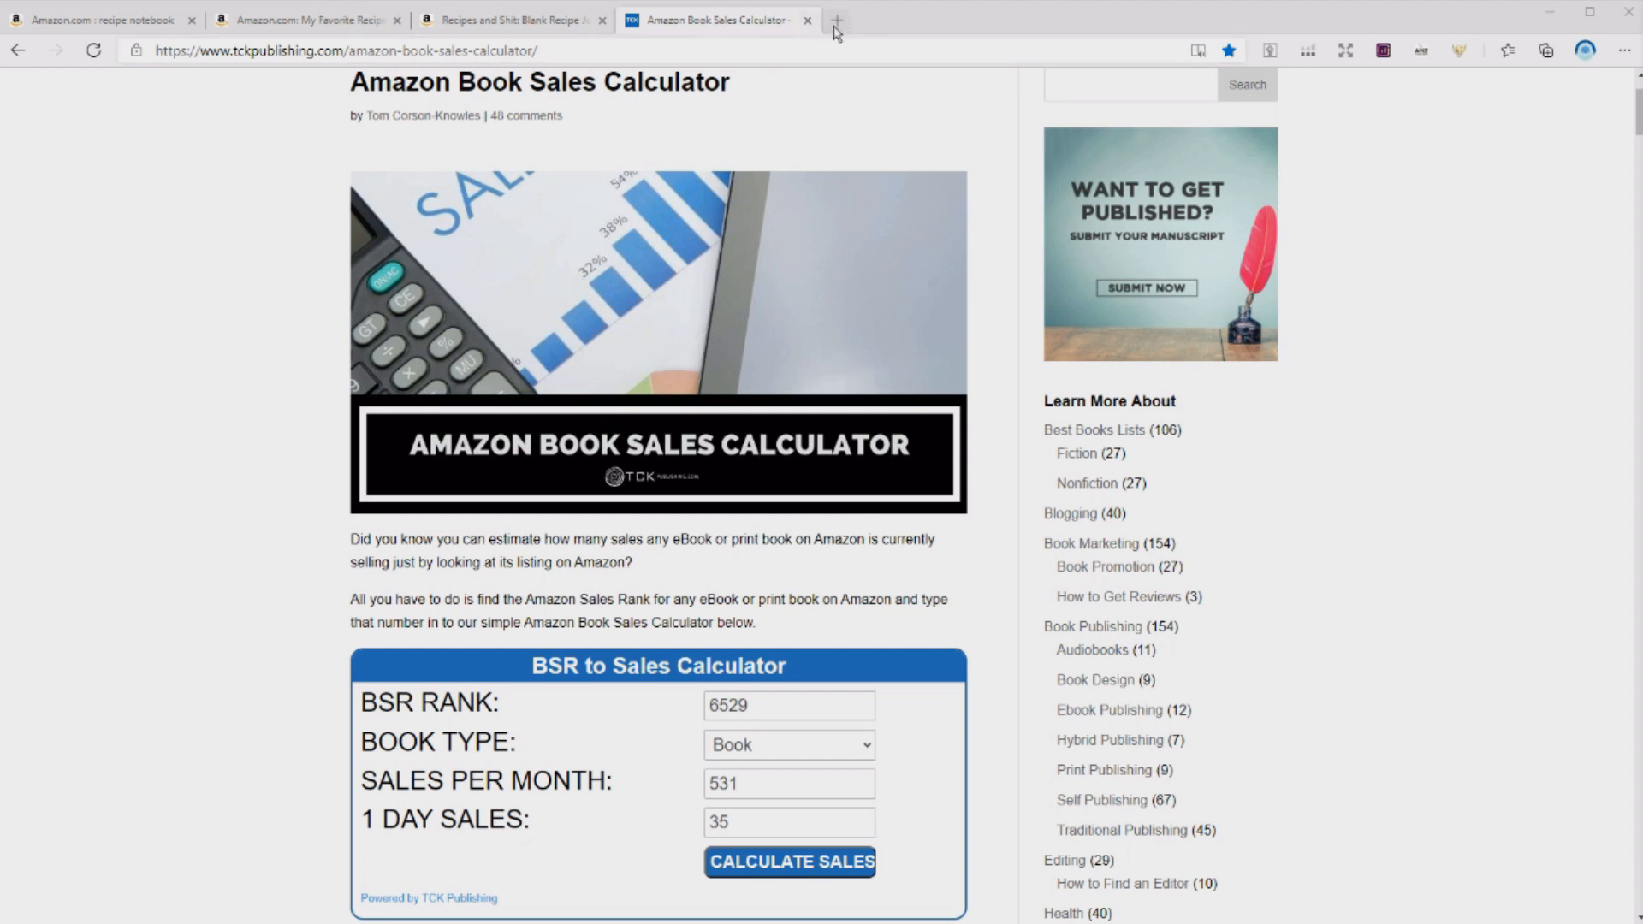
- Switch to the KDP File Setup Calculator in Excel and choose trim size 8.5" x 11" and Black Ink & White Paper
left_click(895, 20)
key("alt+Tab")
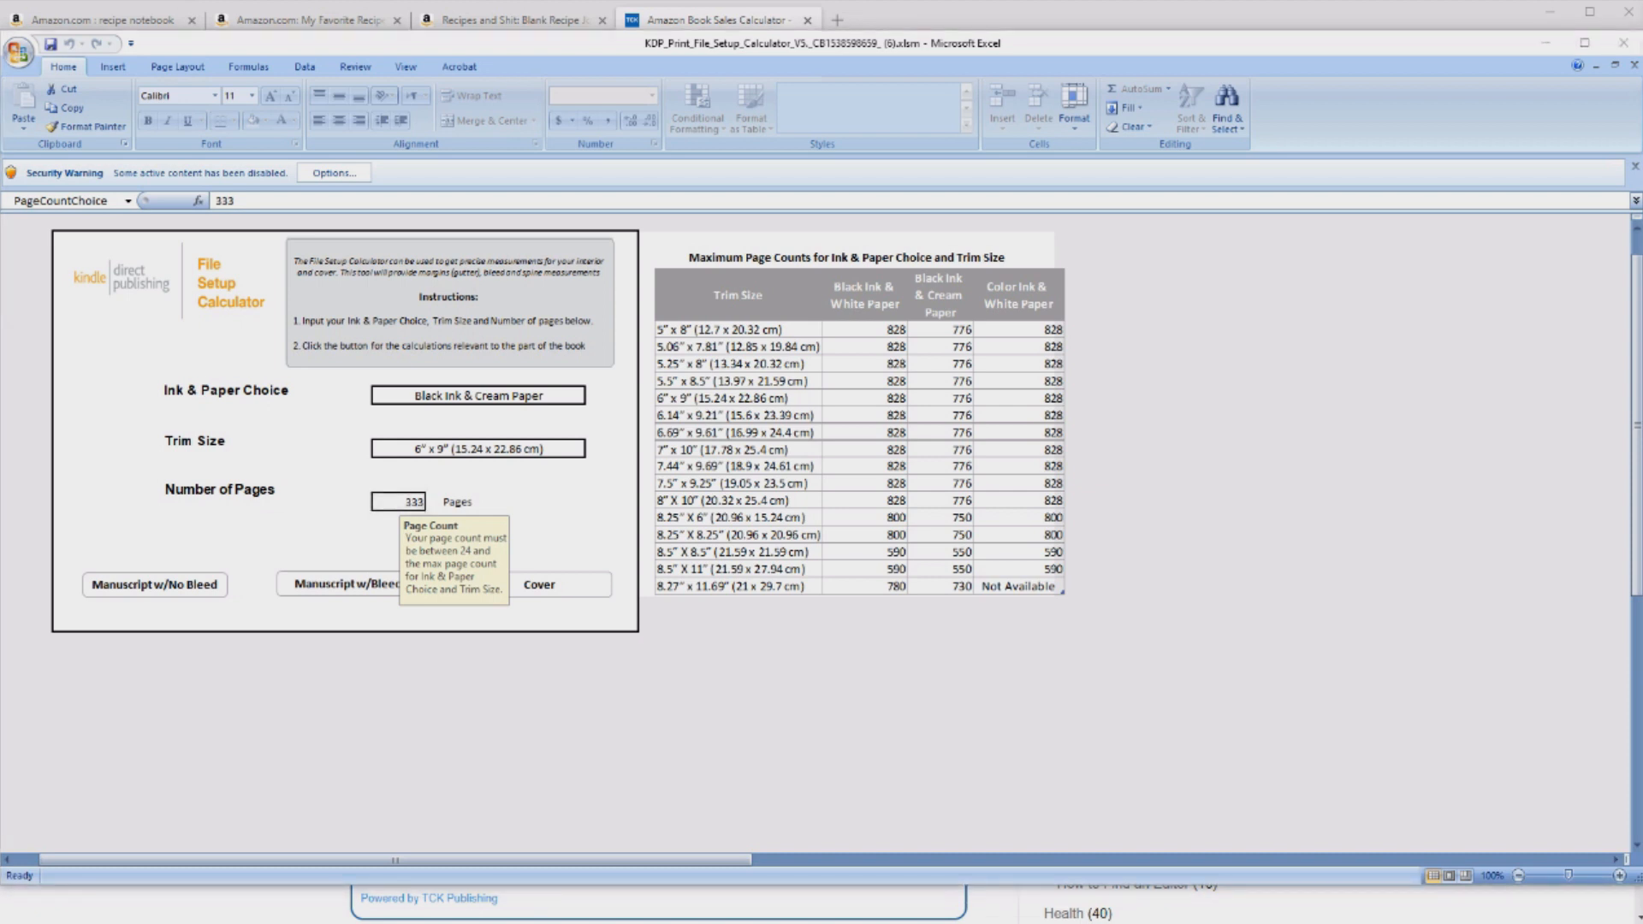
left_click(564, 450)
left_click(592, 450)
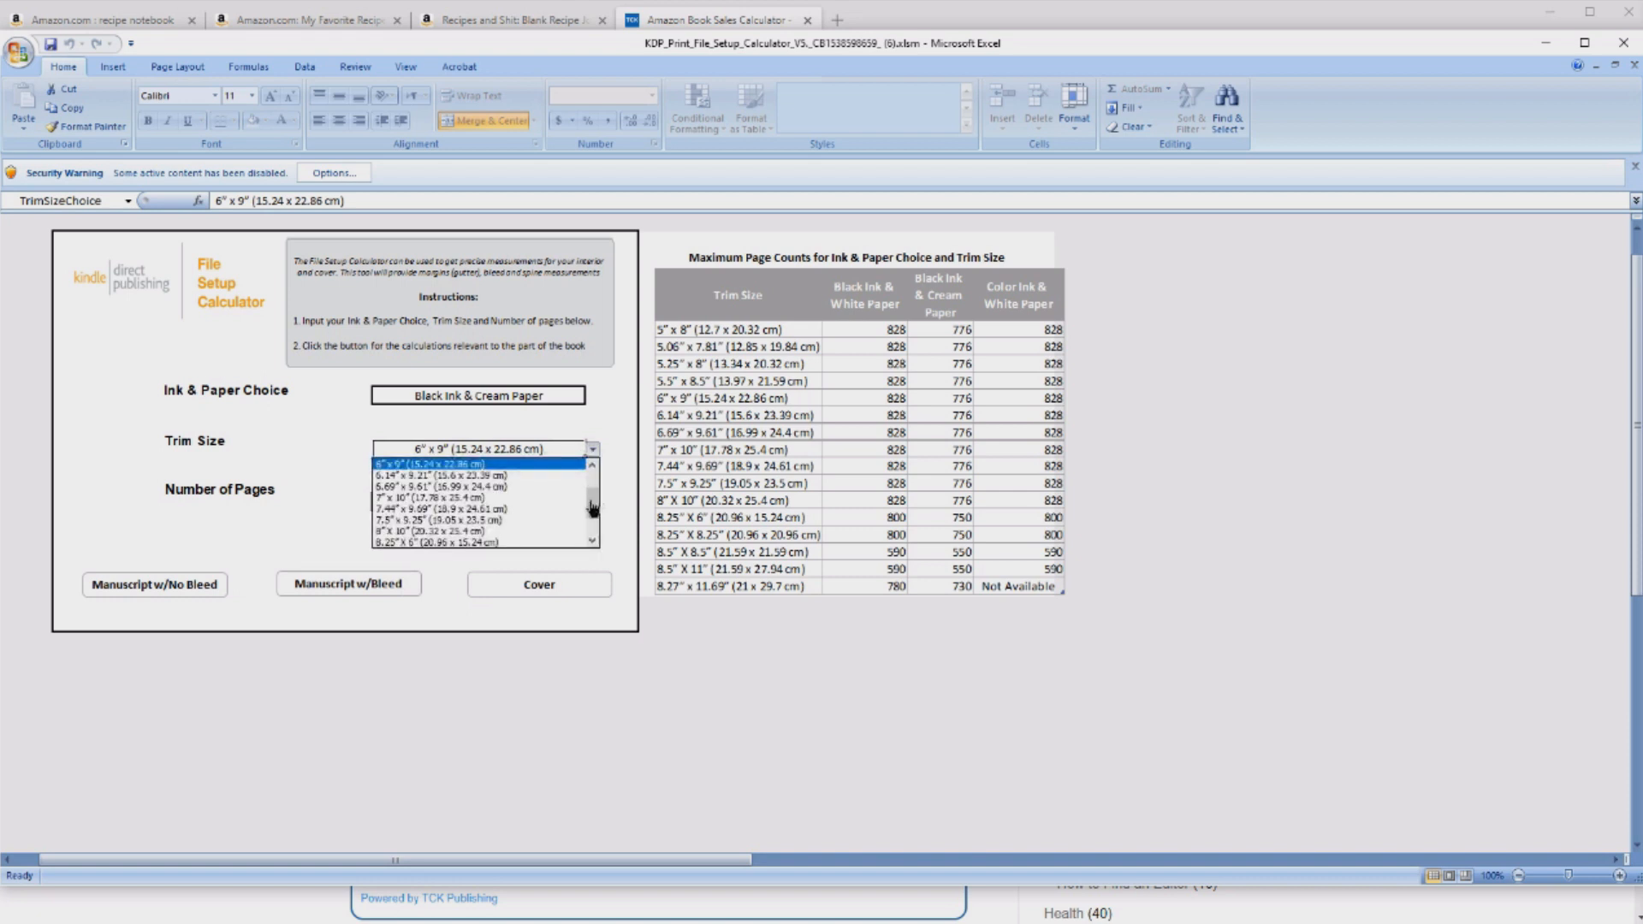
scroll(528, 530, "down", 2)
left_click(526, 531)
left_click(574, 397)
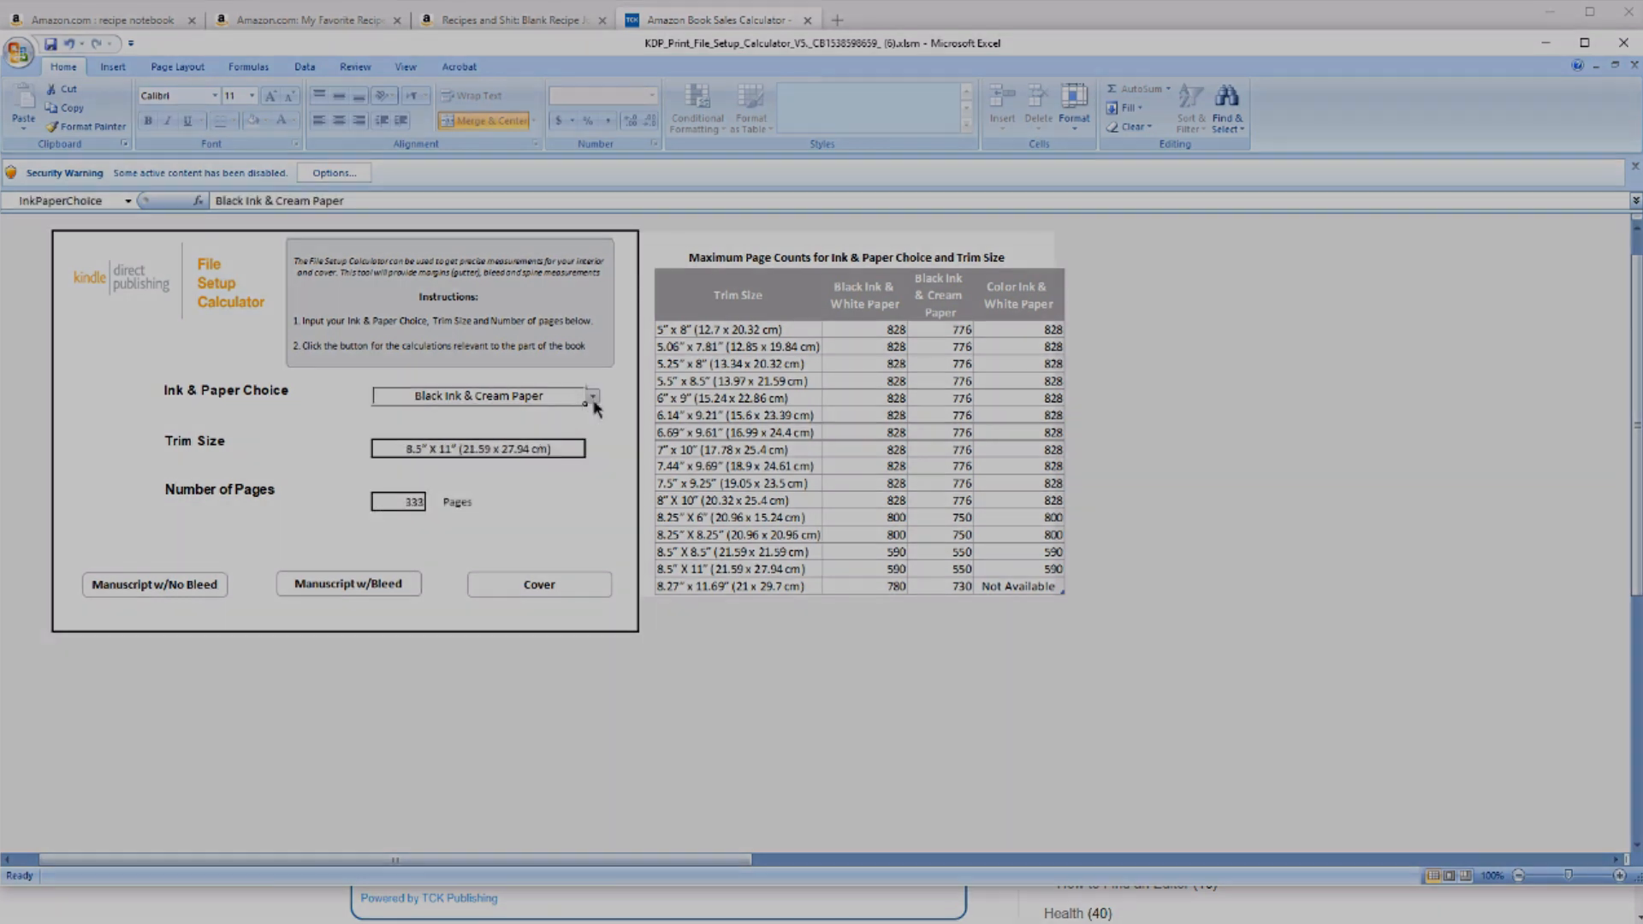
left_click(592, 396)
left_click(555, 424)
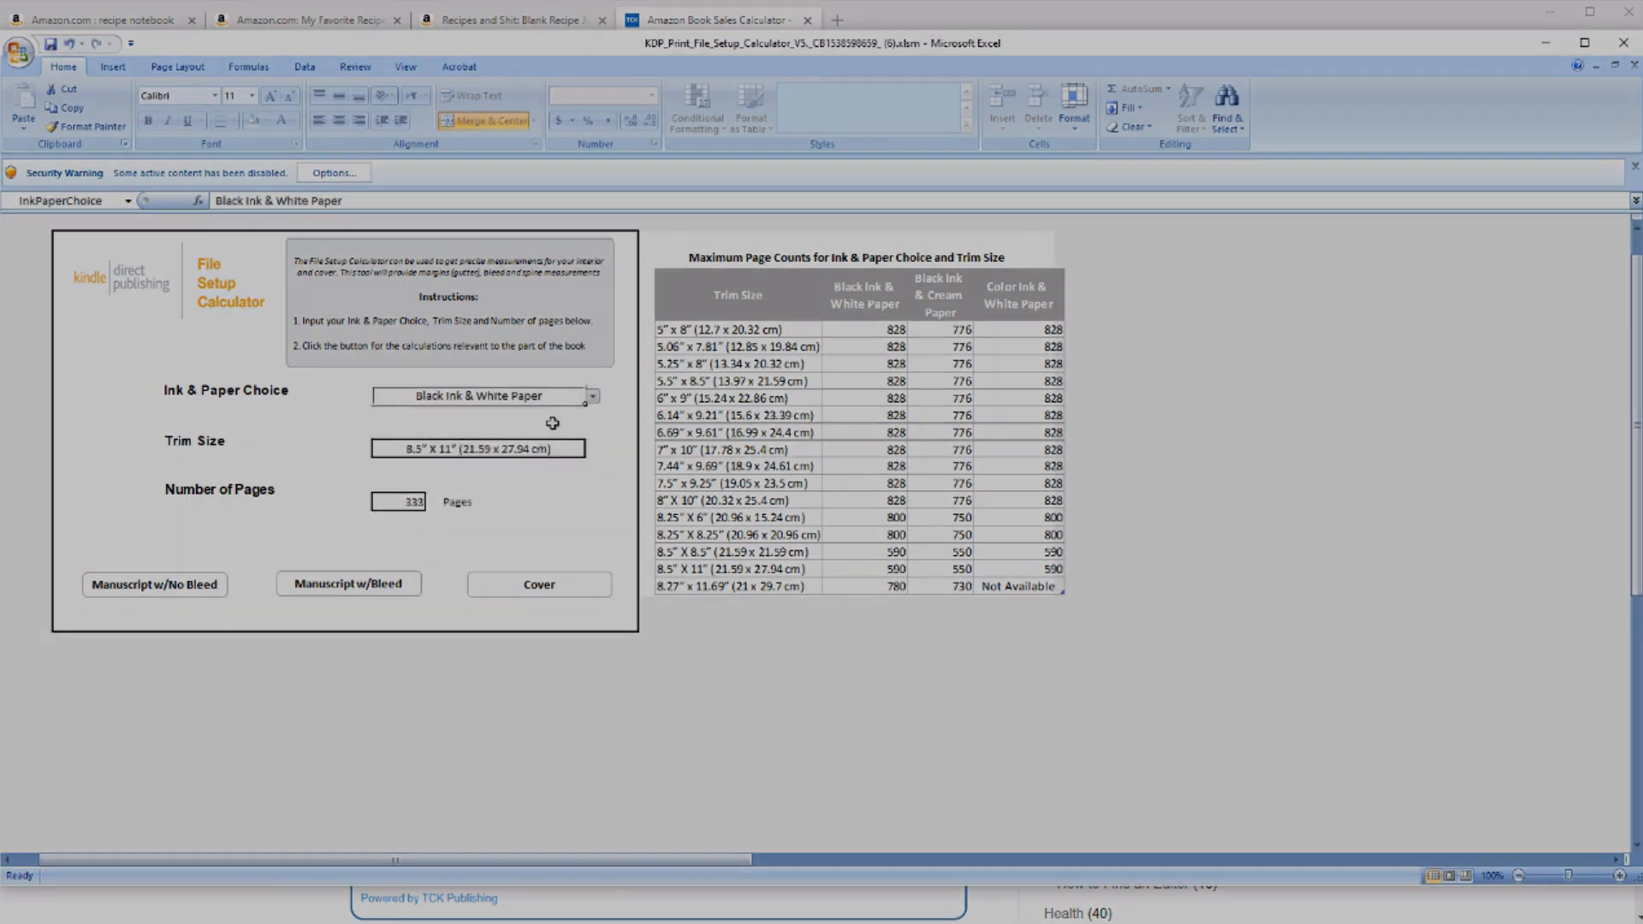
- Set the number of pages to 100 and generate the layout for a manuscript with no bleed
left_click(417, 502)
type("100")
key("Return")
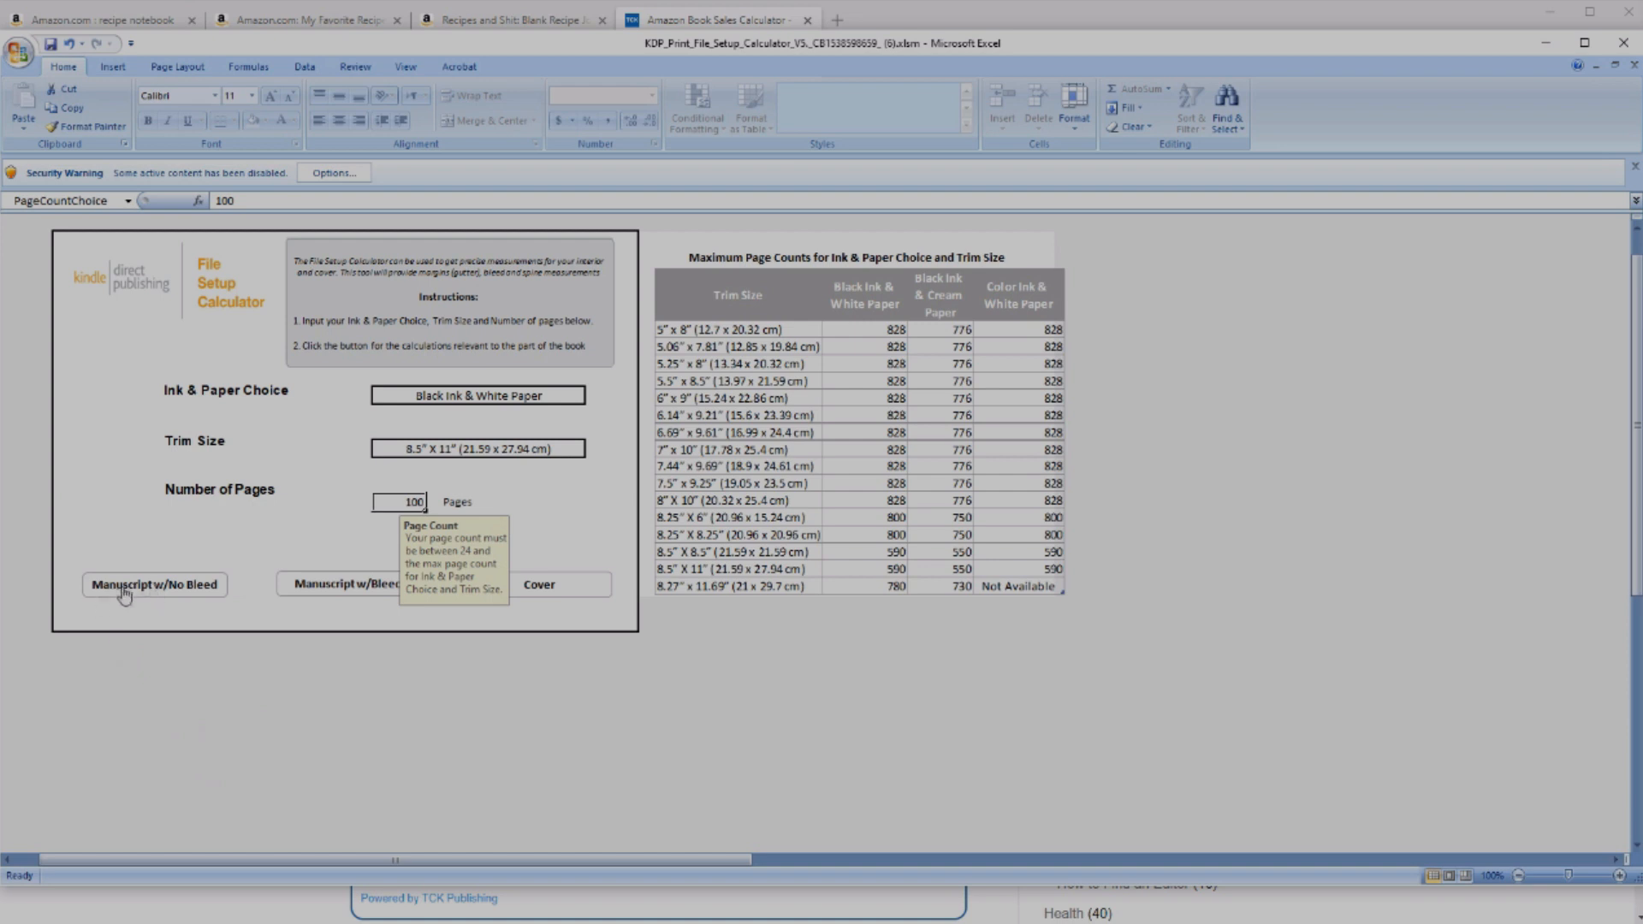
left_click(175, 589)
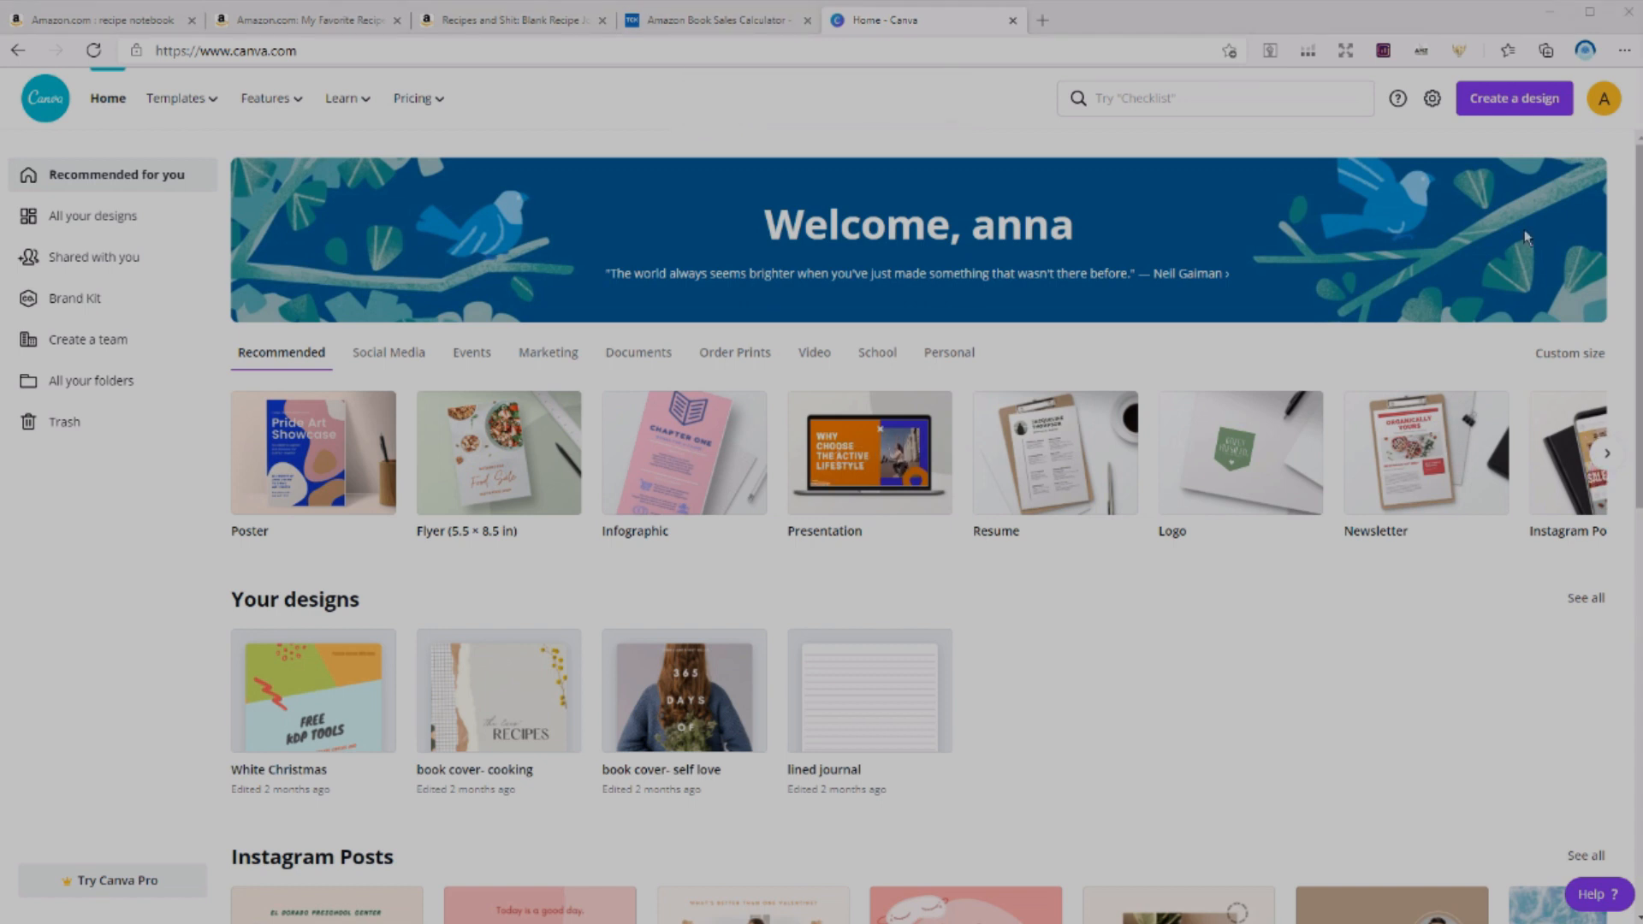
- Create a new custom-size Canva design measuring 8.5 x 11 in
left_click(1506, 109)
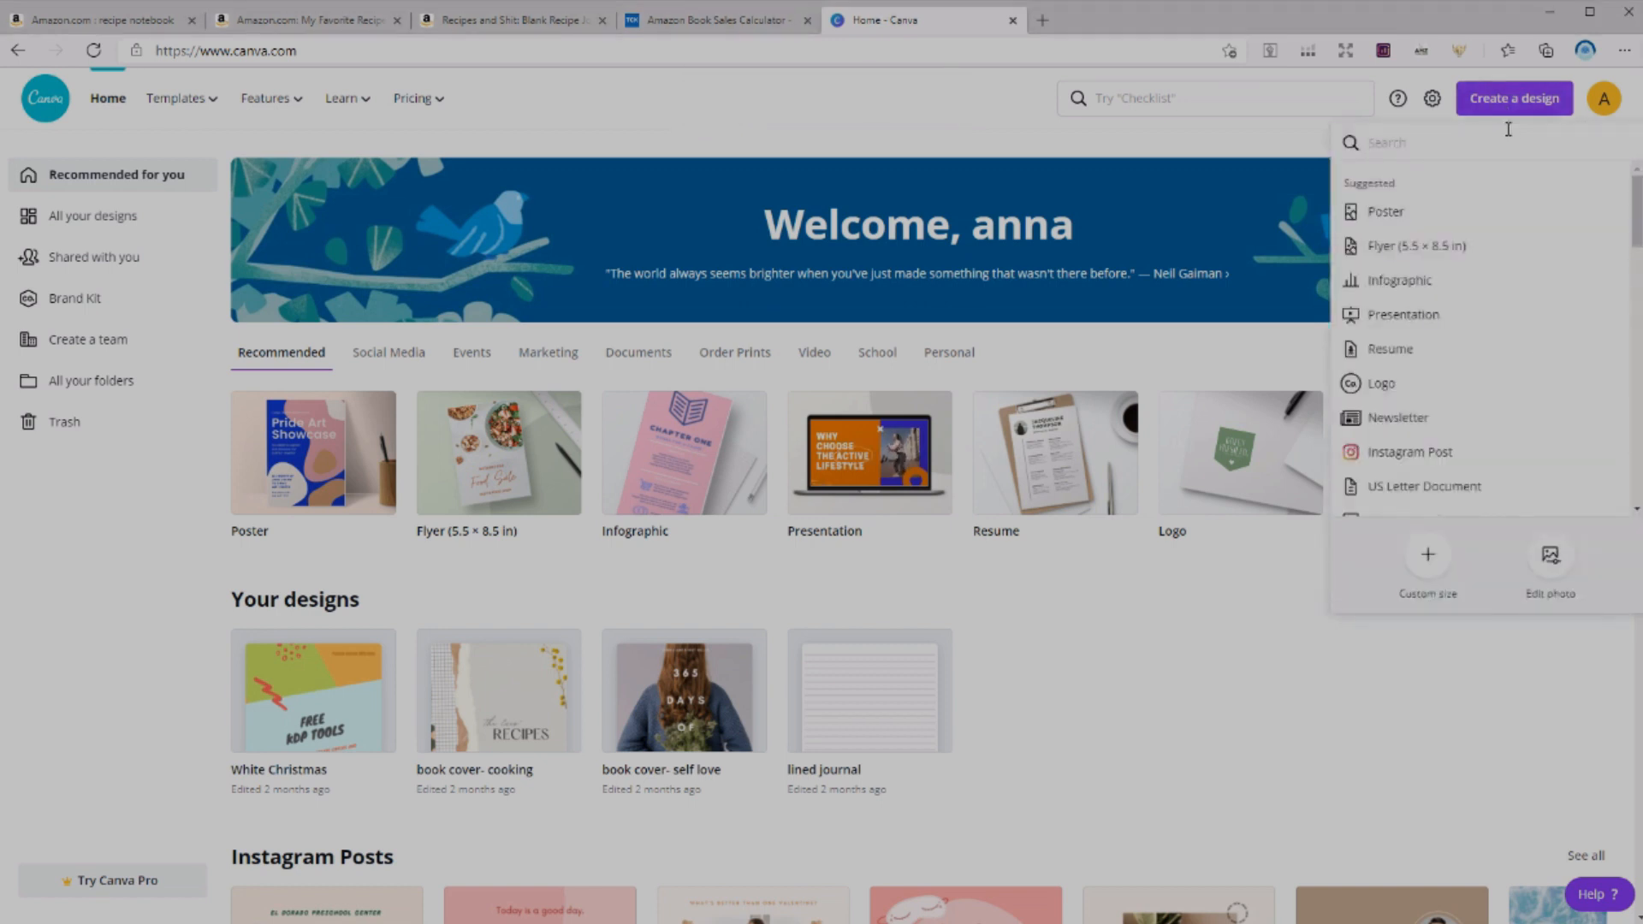
left_click(1426, 567)
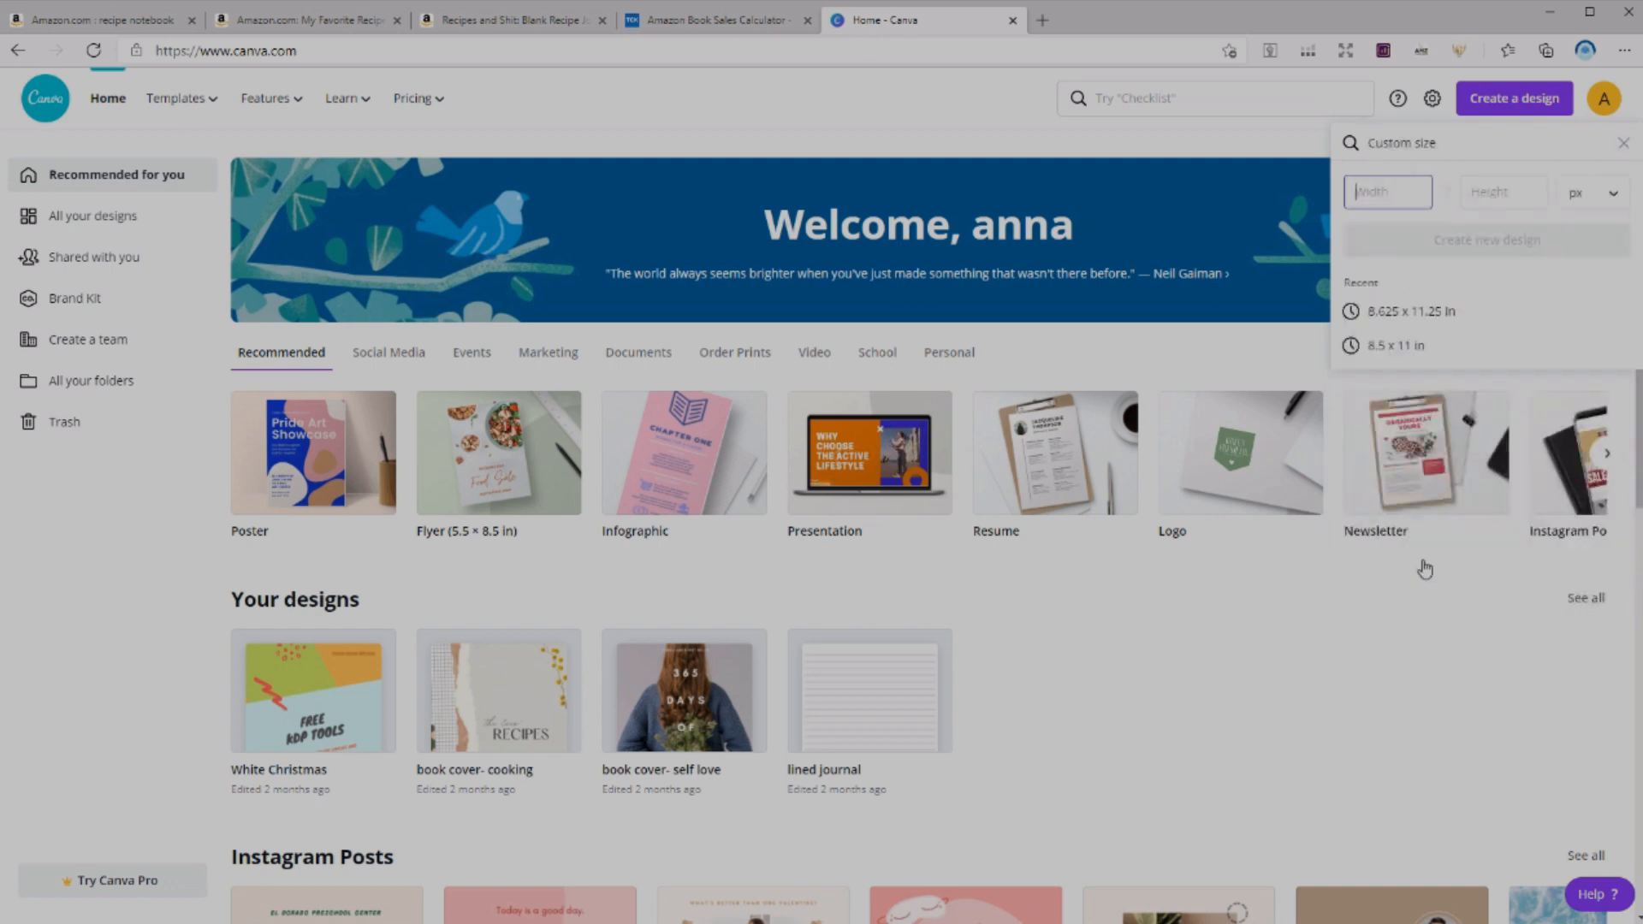
left_click(1595, 193)
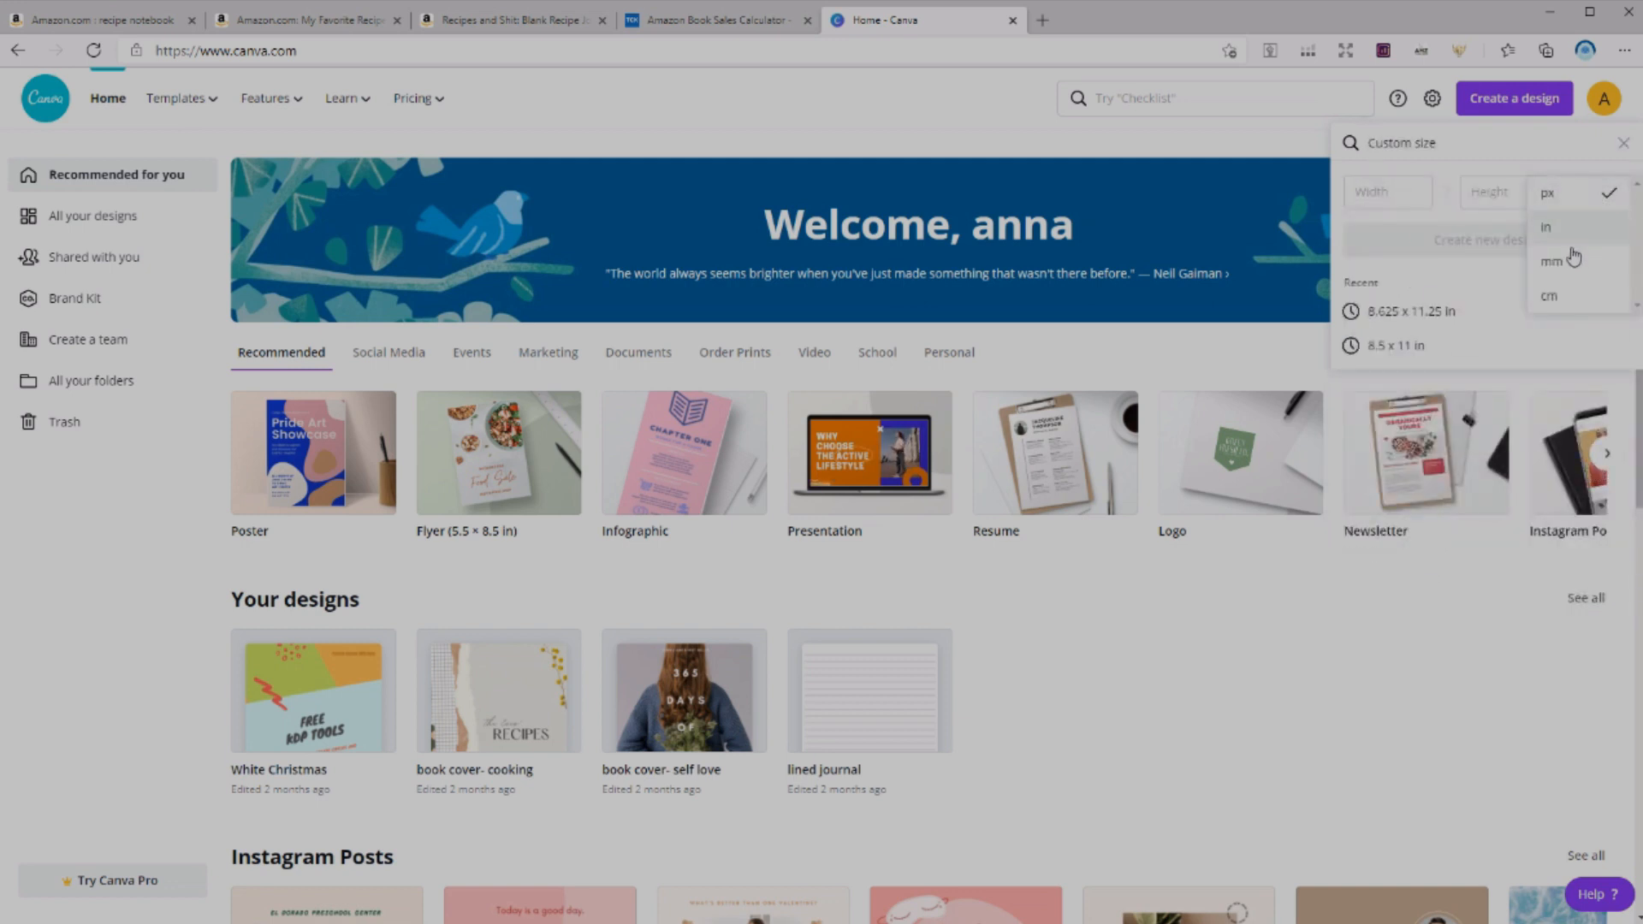
left_click(1582, 242)
left_click(1403, 193)
type("8")
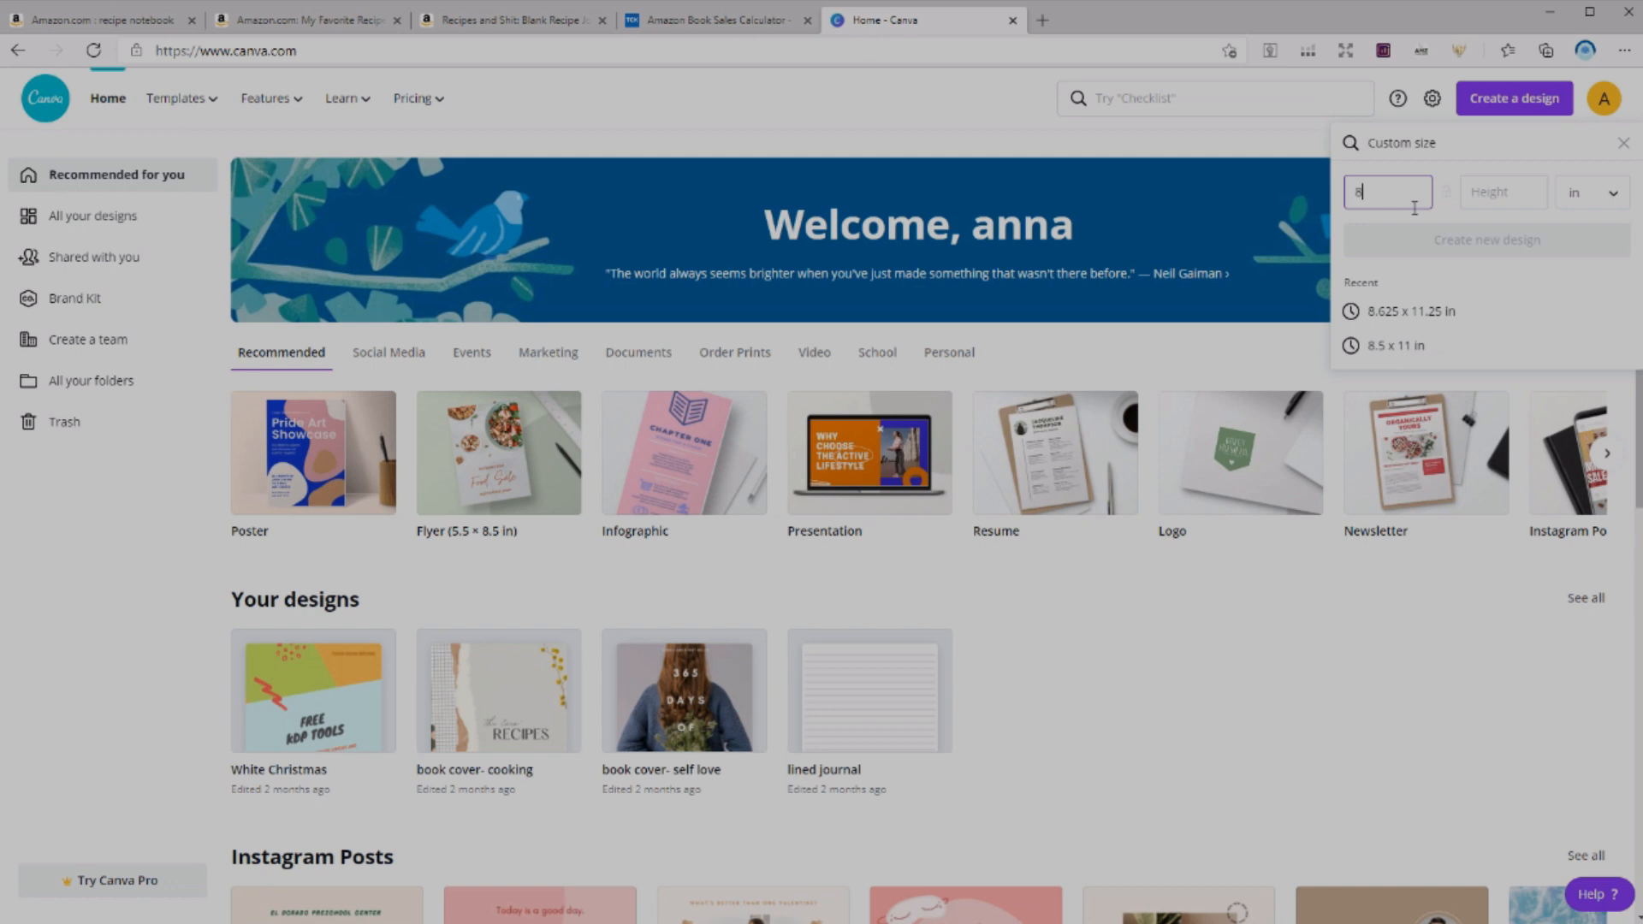
type(".5")
key("Tab")
type("11")
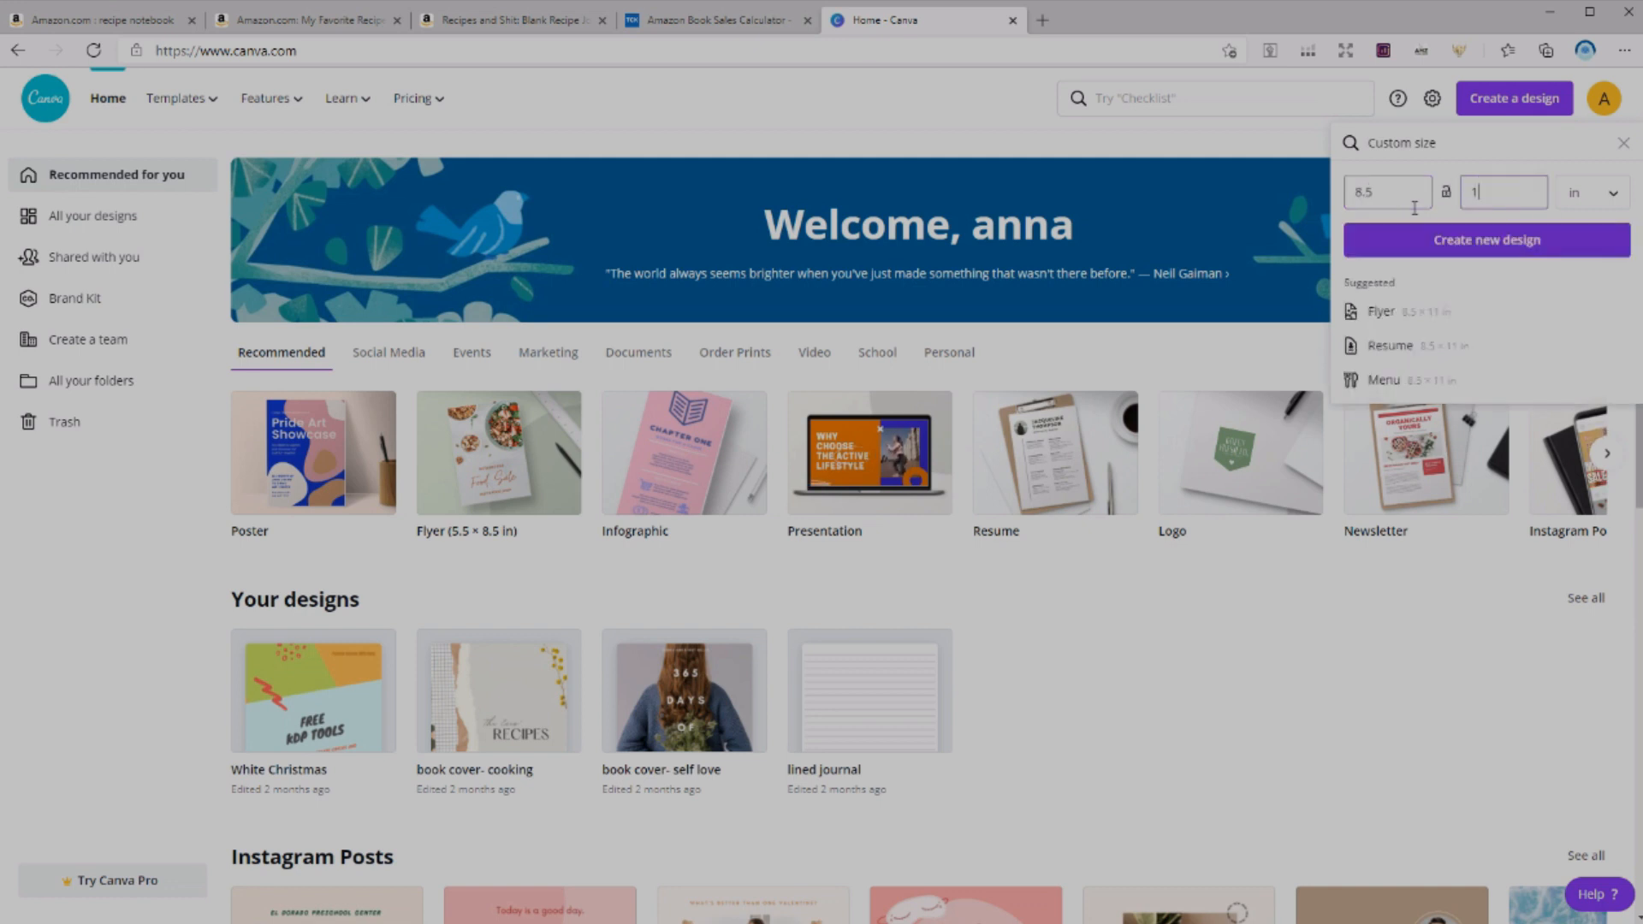
left_click(1488, 241)
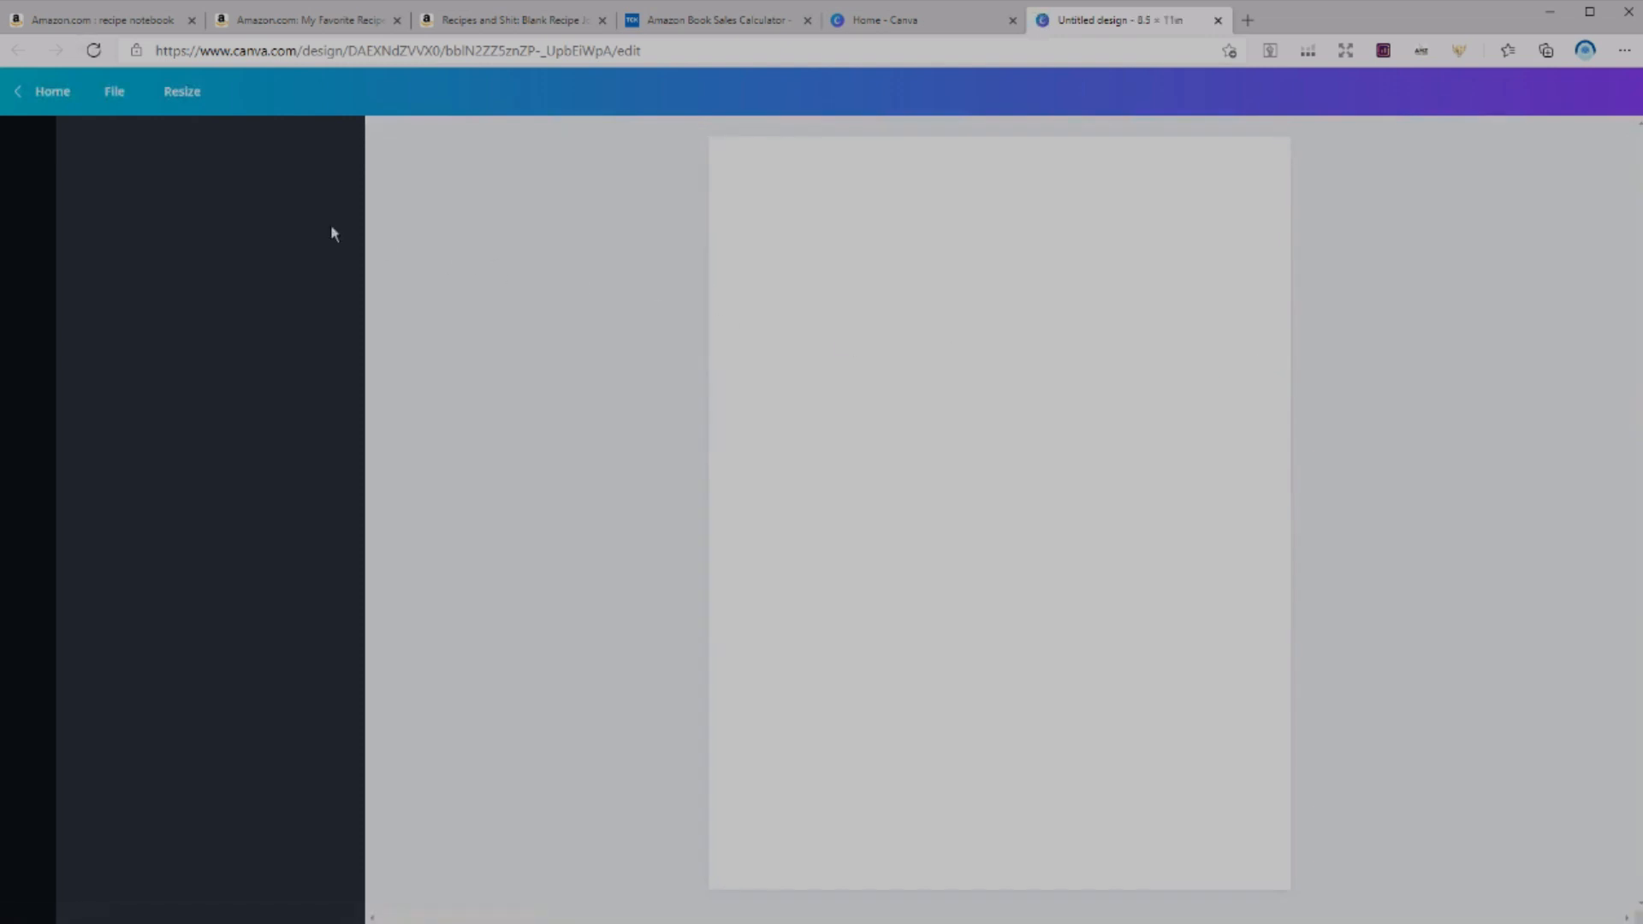
- Turn on rulers and guides for the blank page
left_click(115, 91)
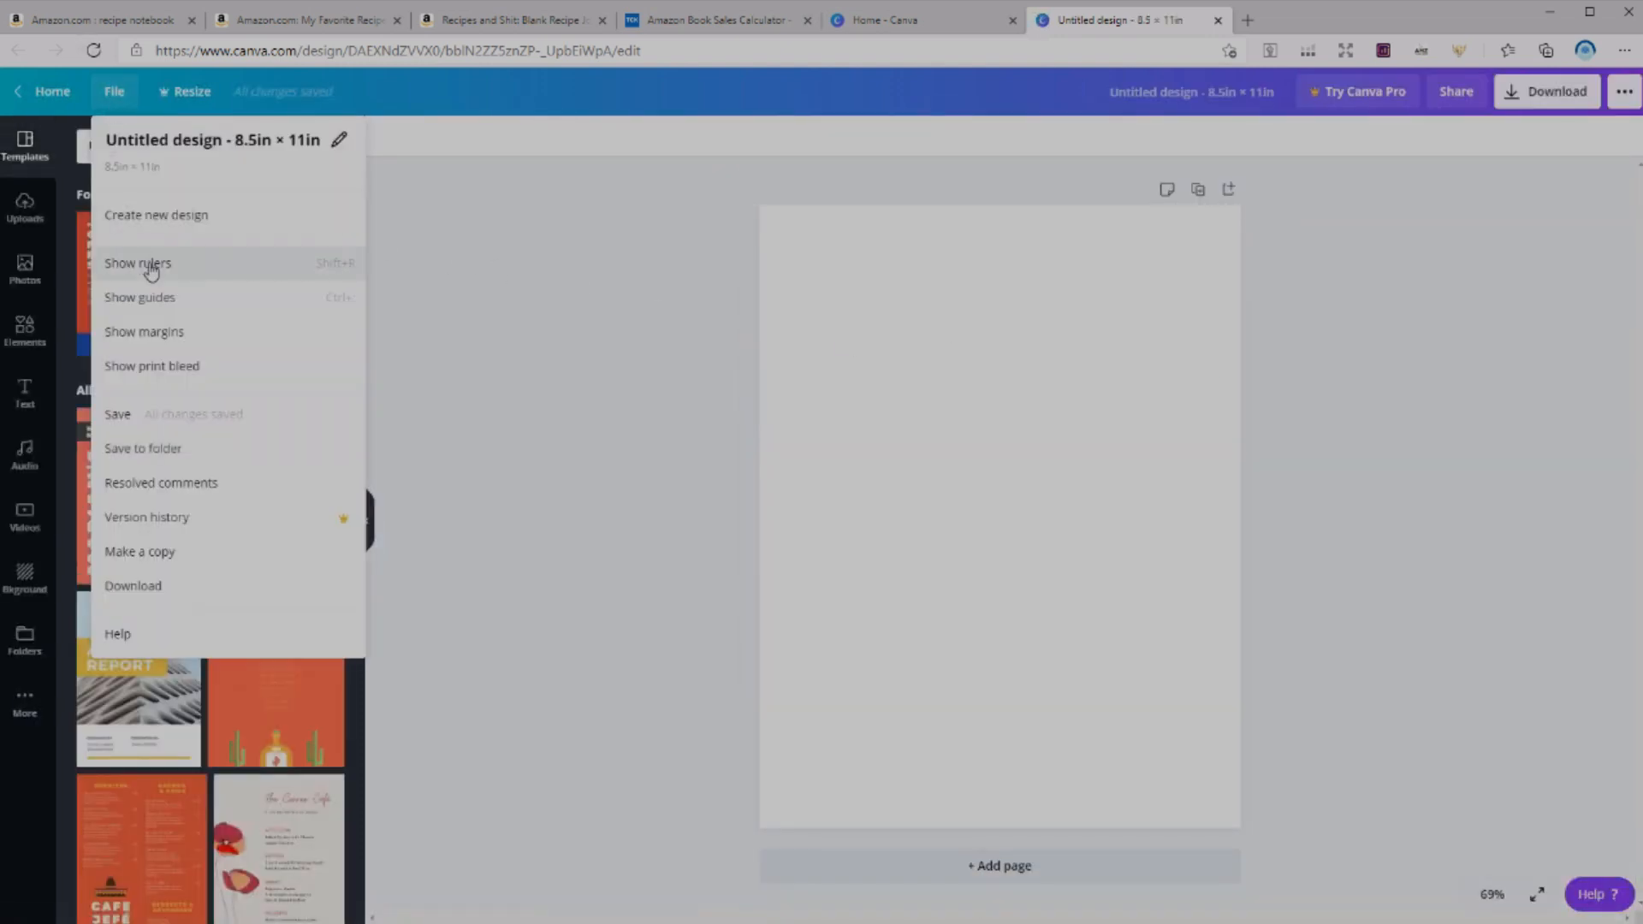
left_click(147, 265)
left_click(114, 92)
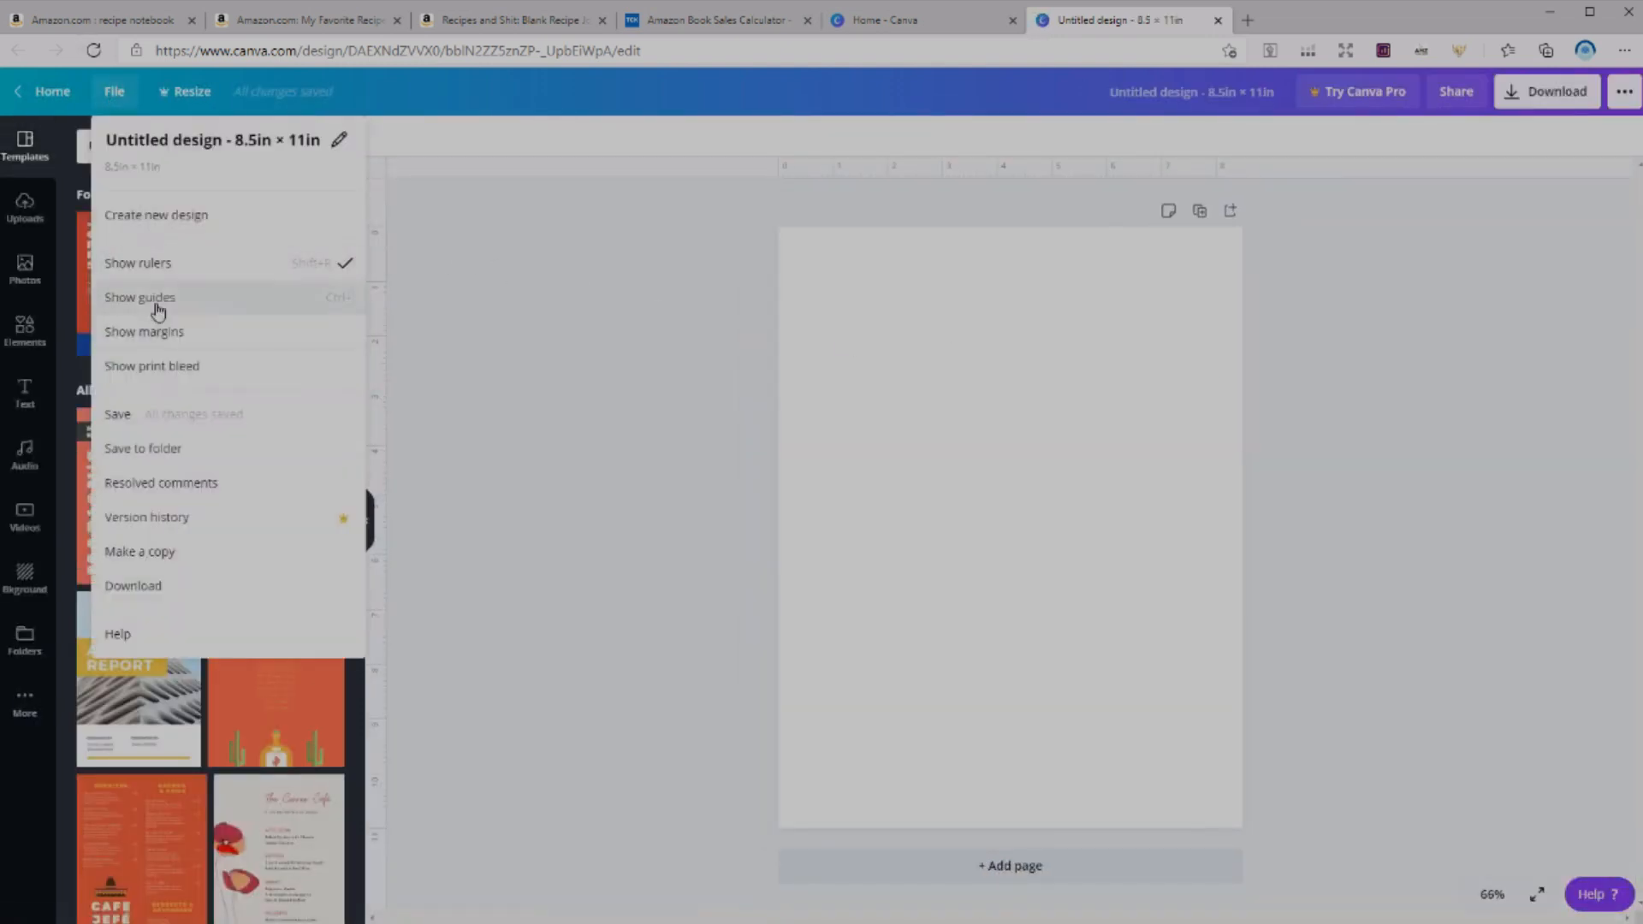
left_click(150, 295)
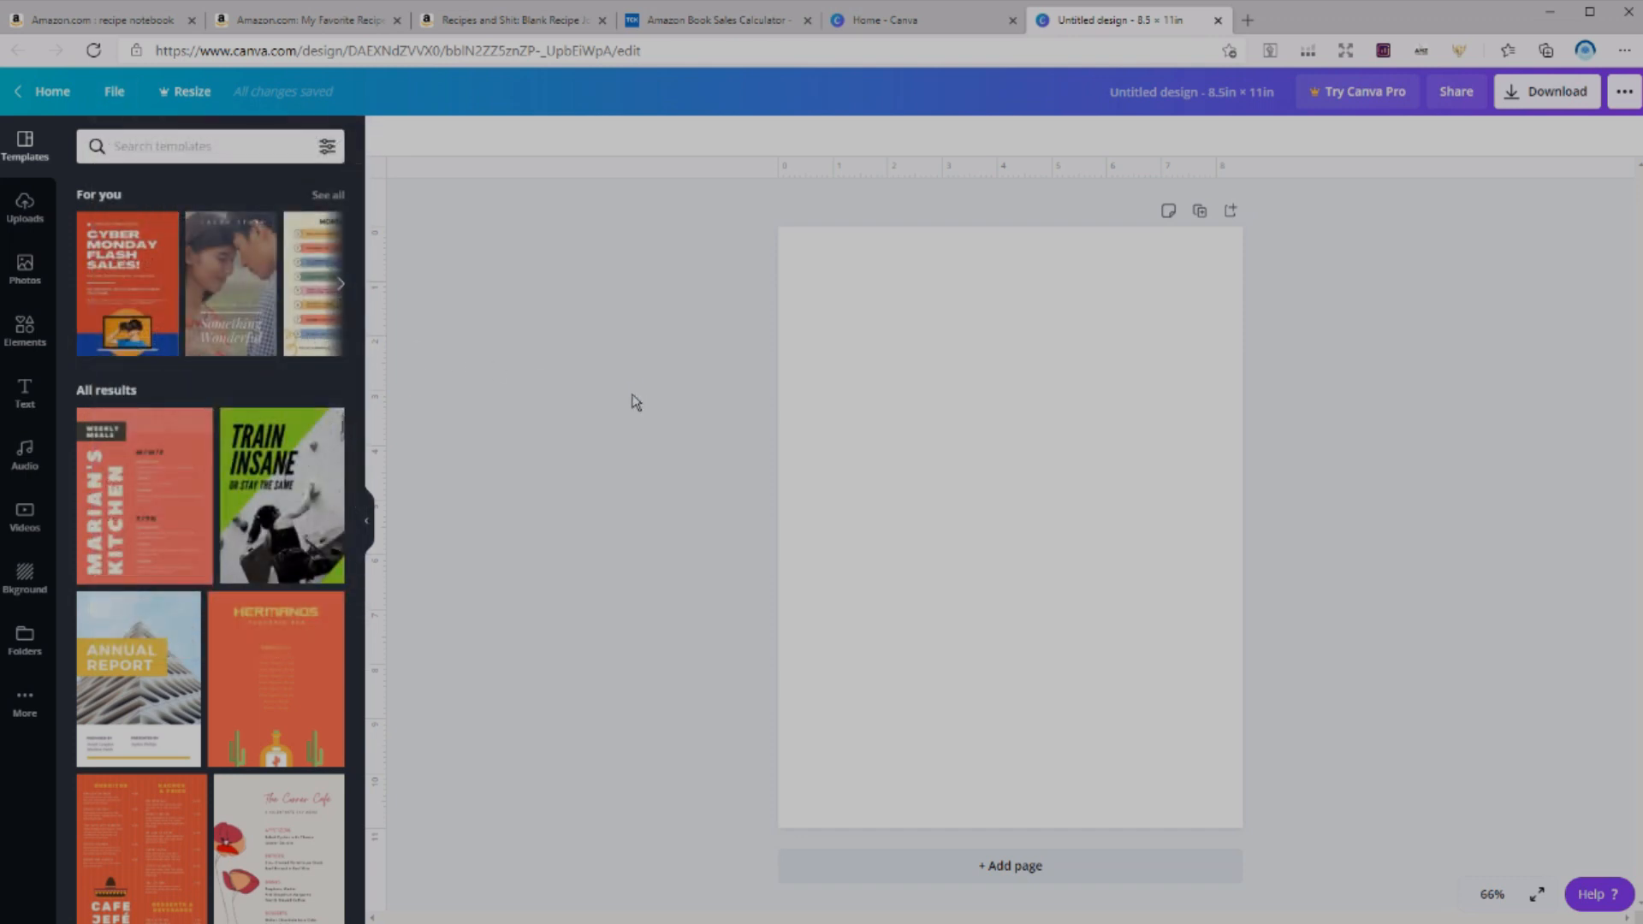
- Check the calculator's no-bleed margins, then add vertical guides for the 0.375" gutter at the page's left edge and 0.25" outside margin at its right
key("alt+Tab")
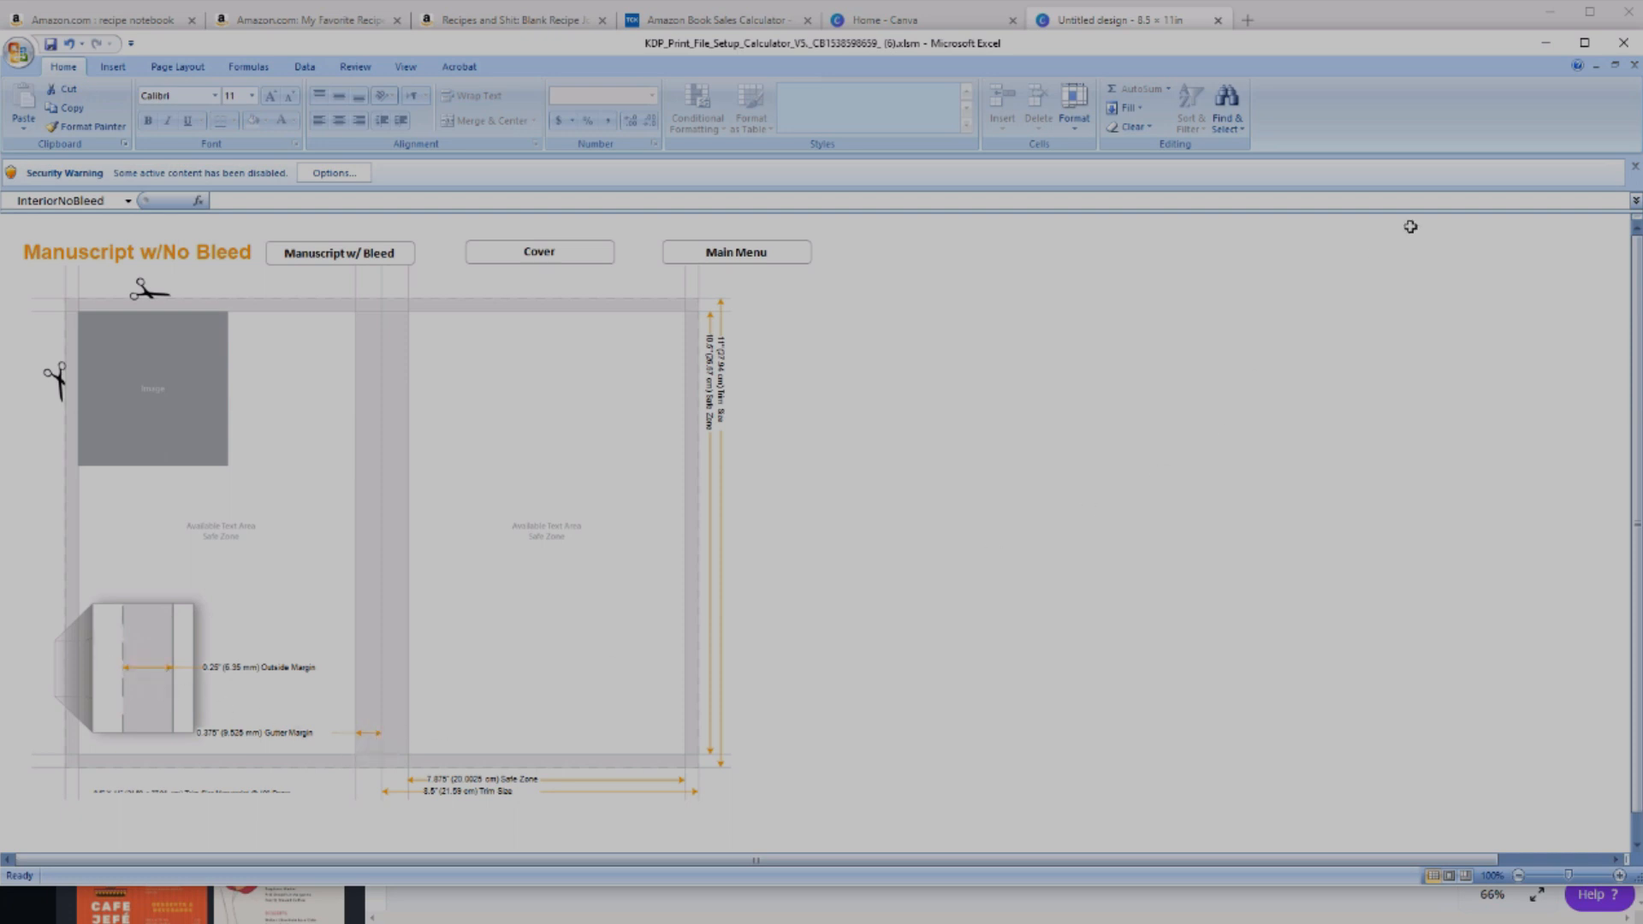
left_click(1545, 43)
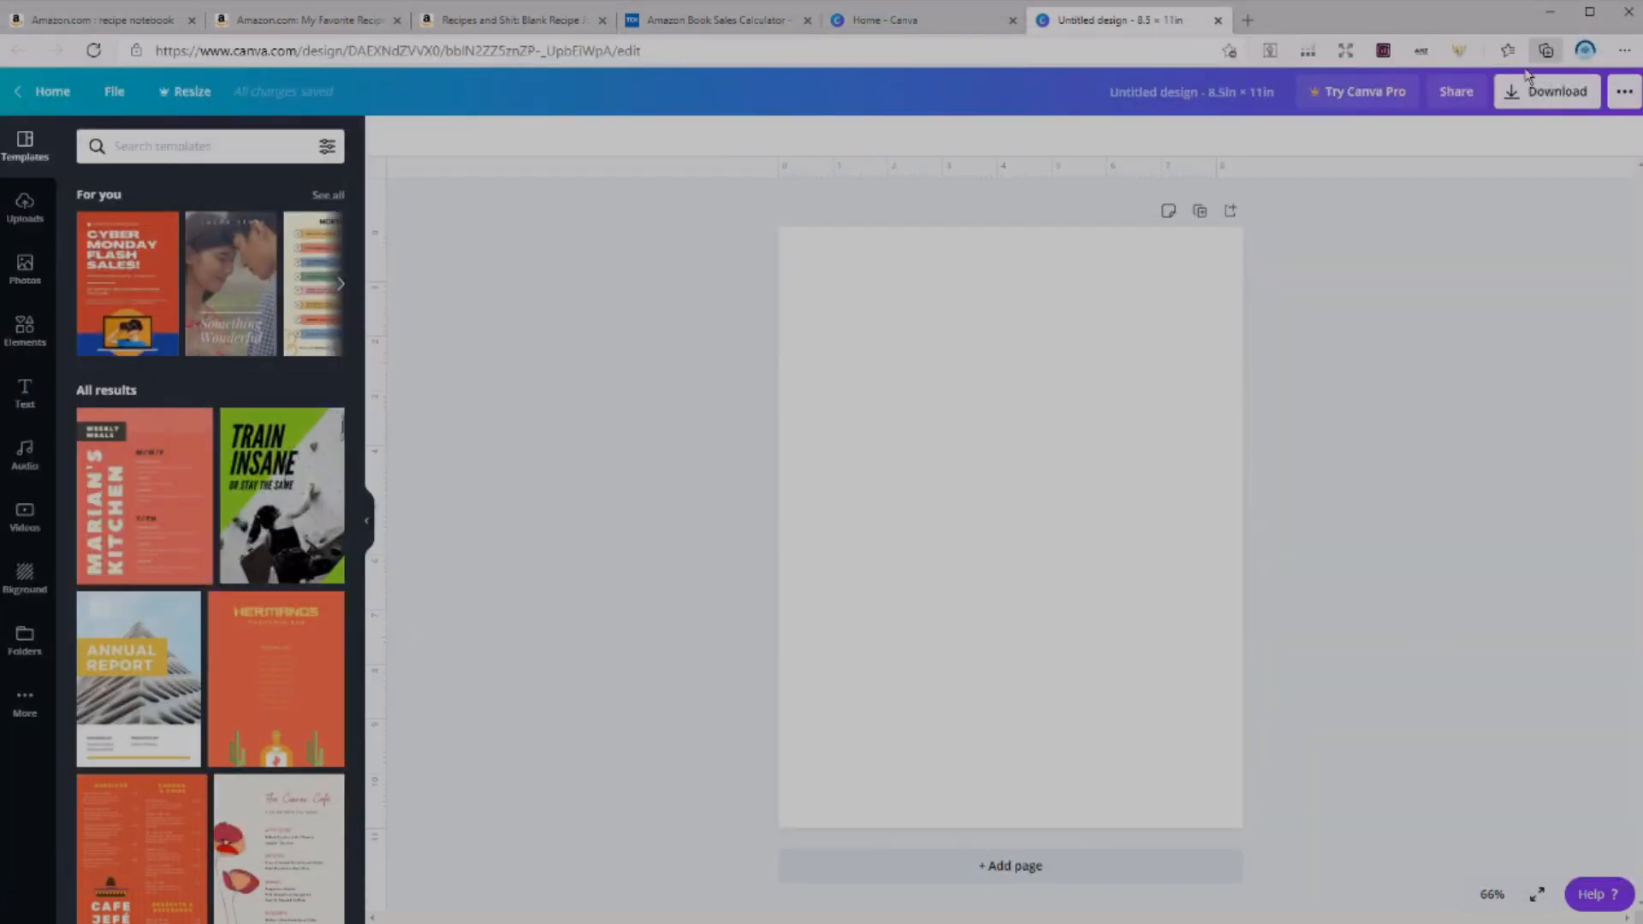
left_click_drag(512, 314, 801, 321)
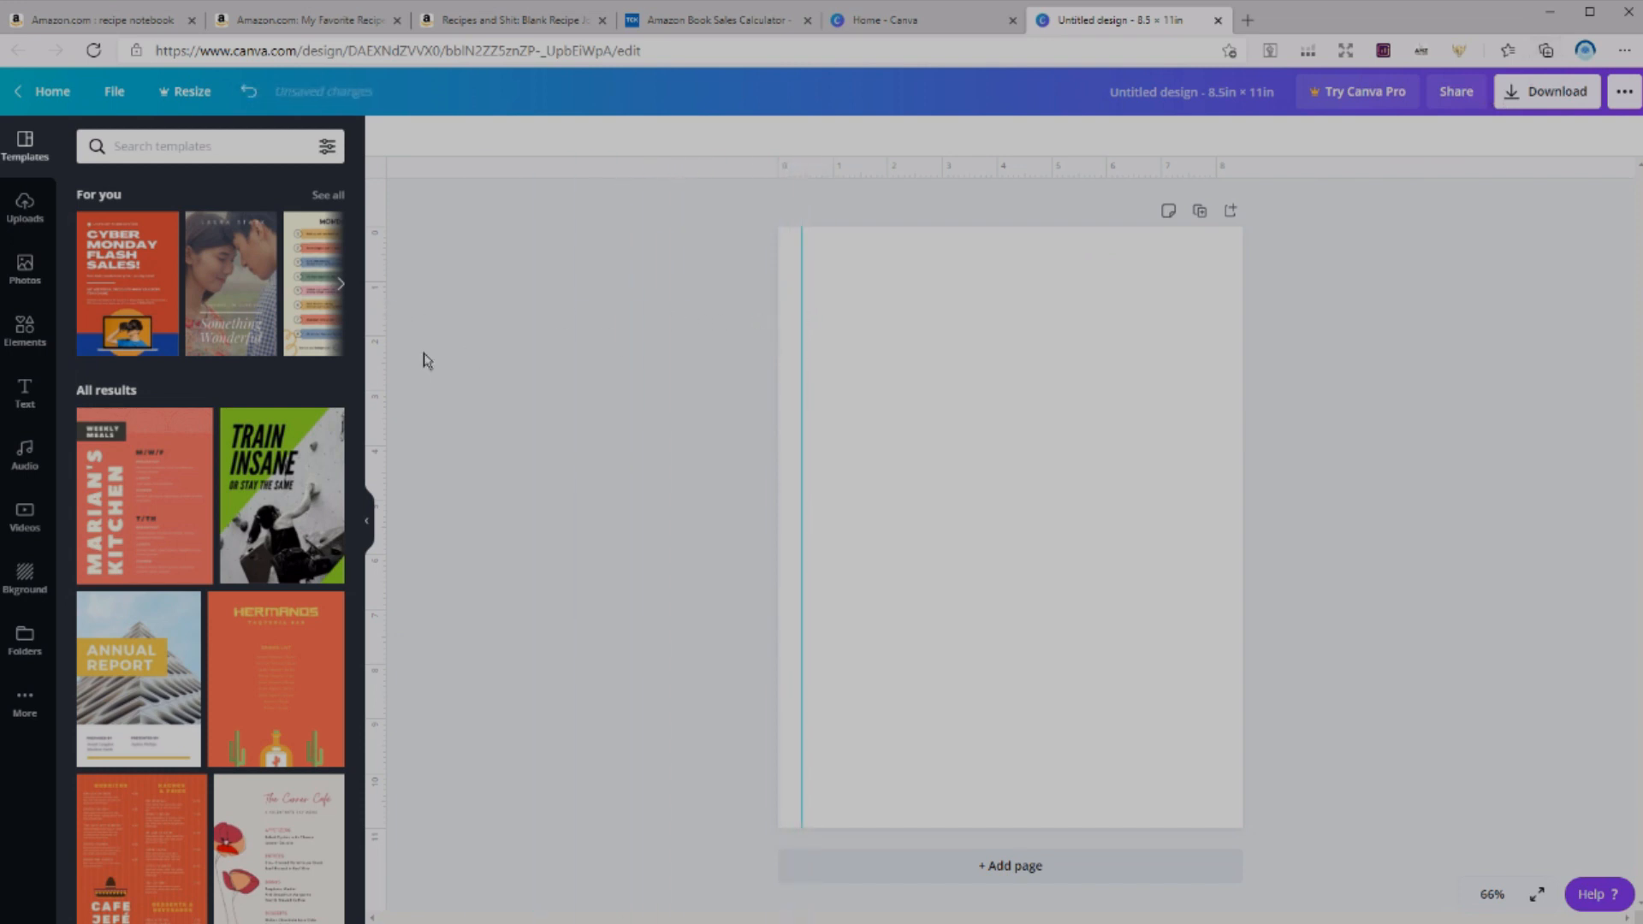
left_click_drag(383, 367, 1228, 412)
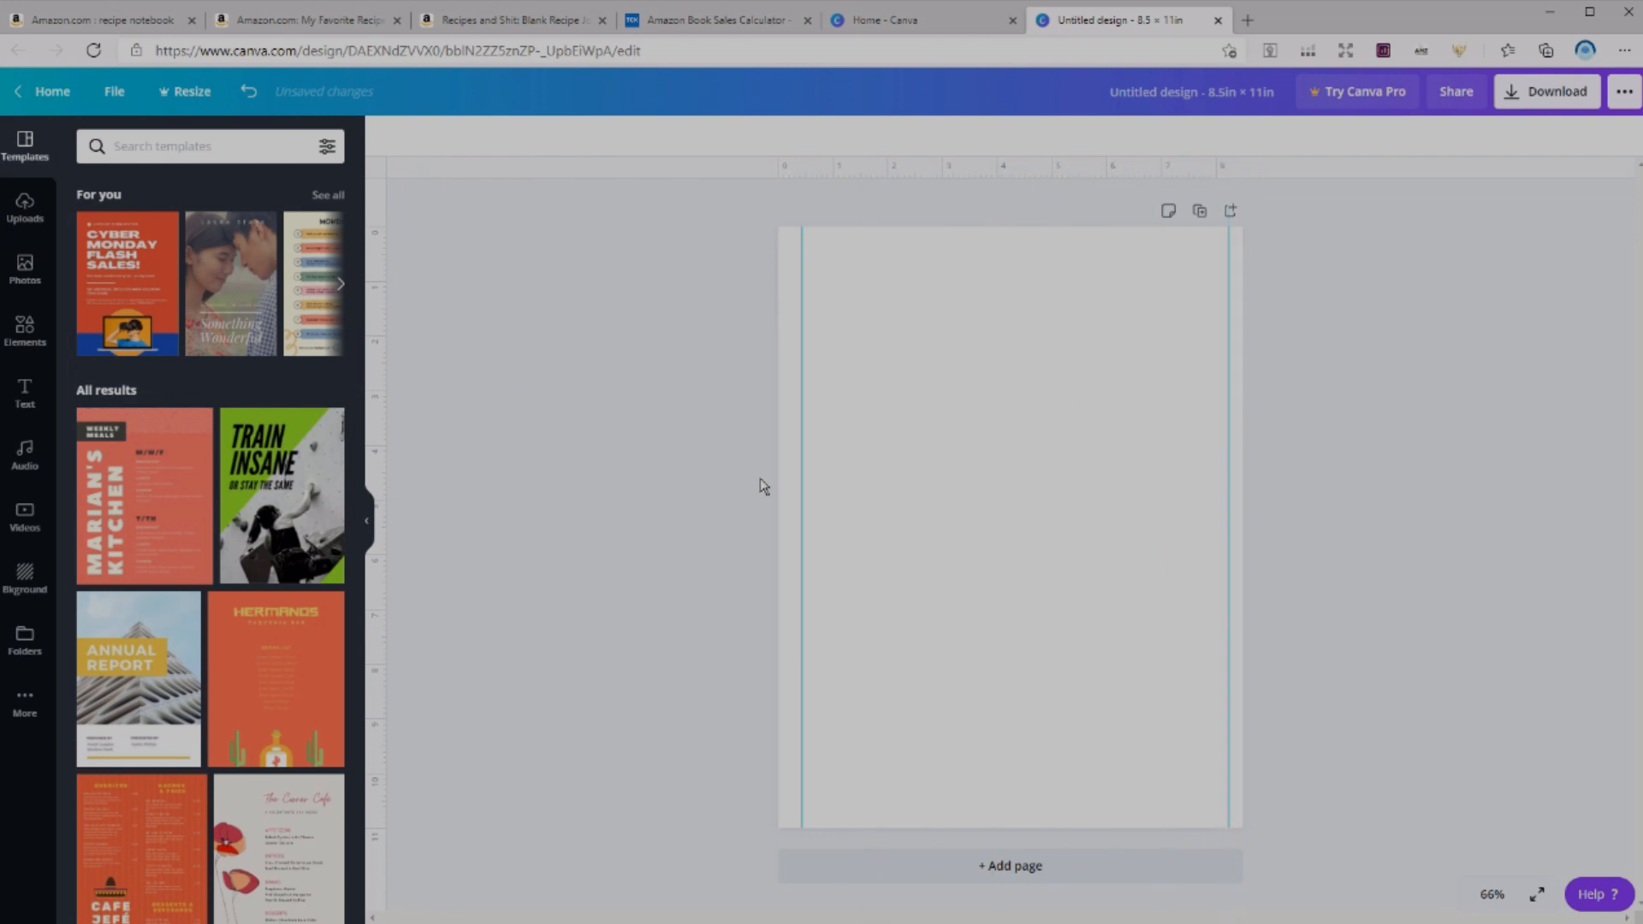
left_click(25, 330)
left_click(190, 409)
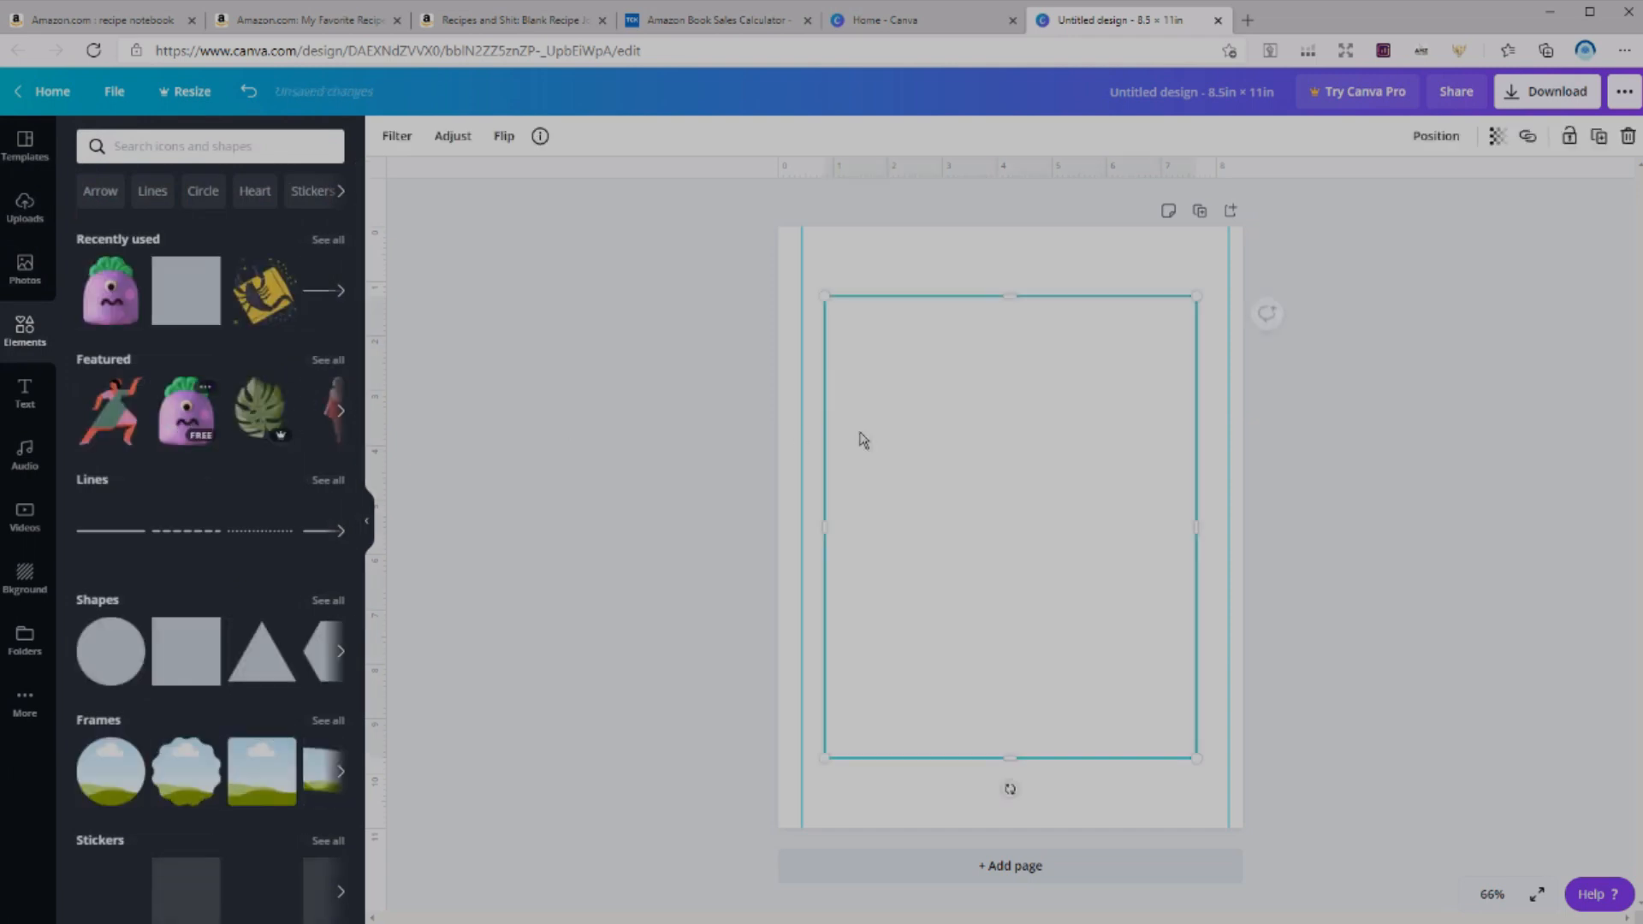
mouse_move(1054, 527)
left_mouse_down()
mouse_move(843, 515)
mouse_move(870, 520)
left_mouse_up()
key("Delete")
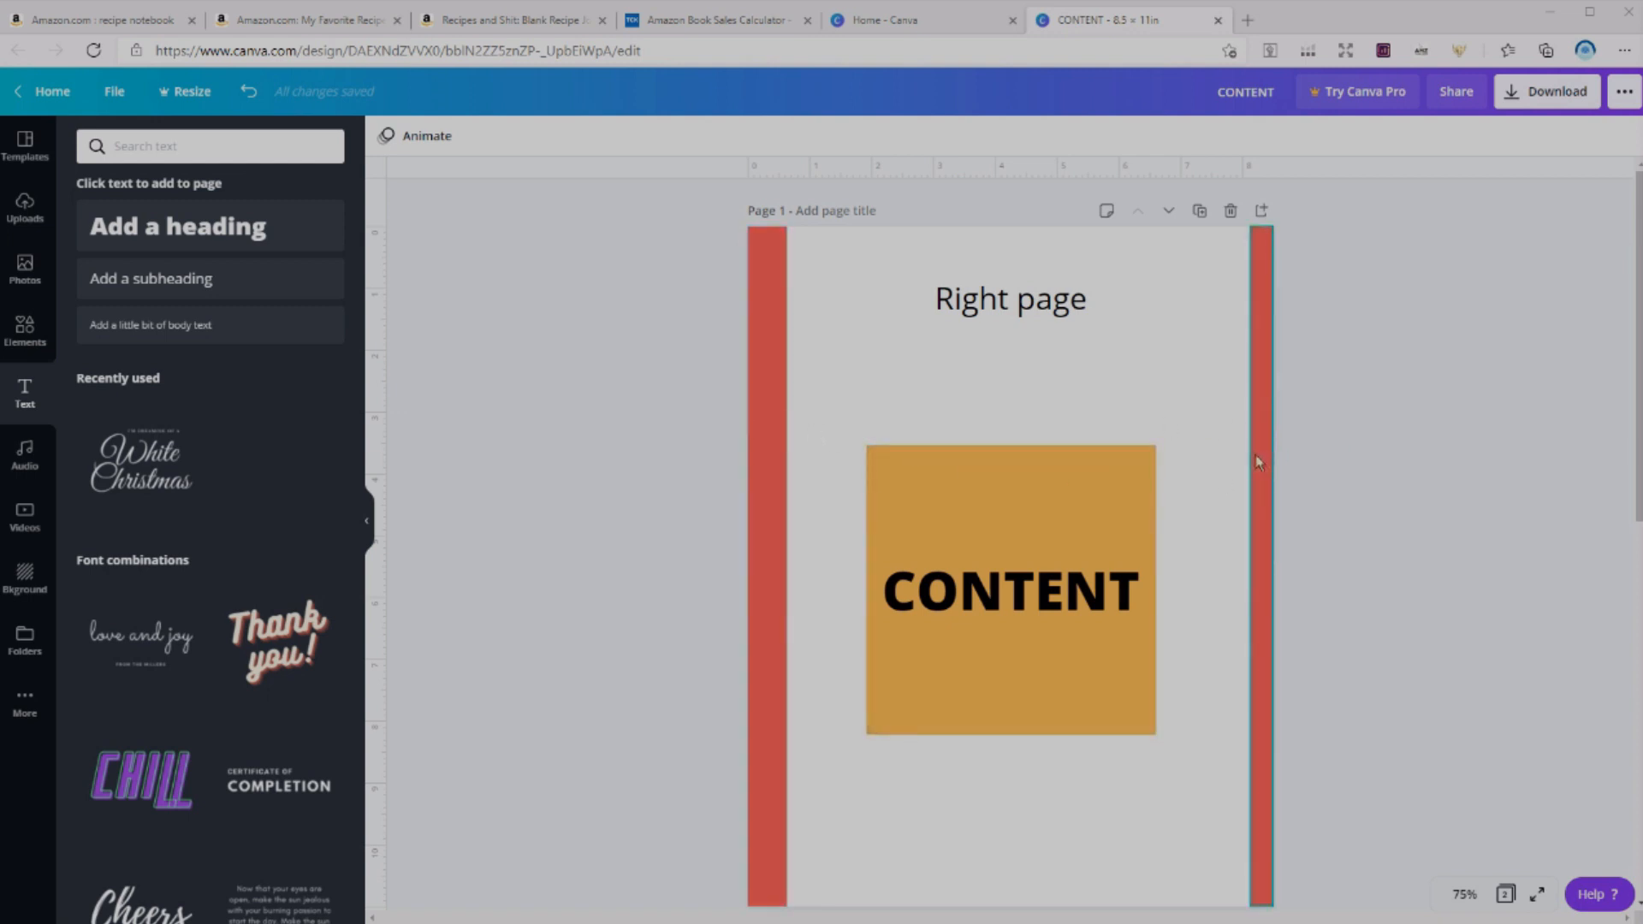
- Widen the orange CONTENT block on the right page to fill the space between the two red margin strips
left_click(1103, 511)
left_click_drag(1160, 594, 1250, 594)
left_click_drag(866, 589, 786, 591)
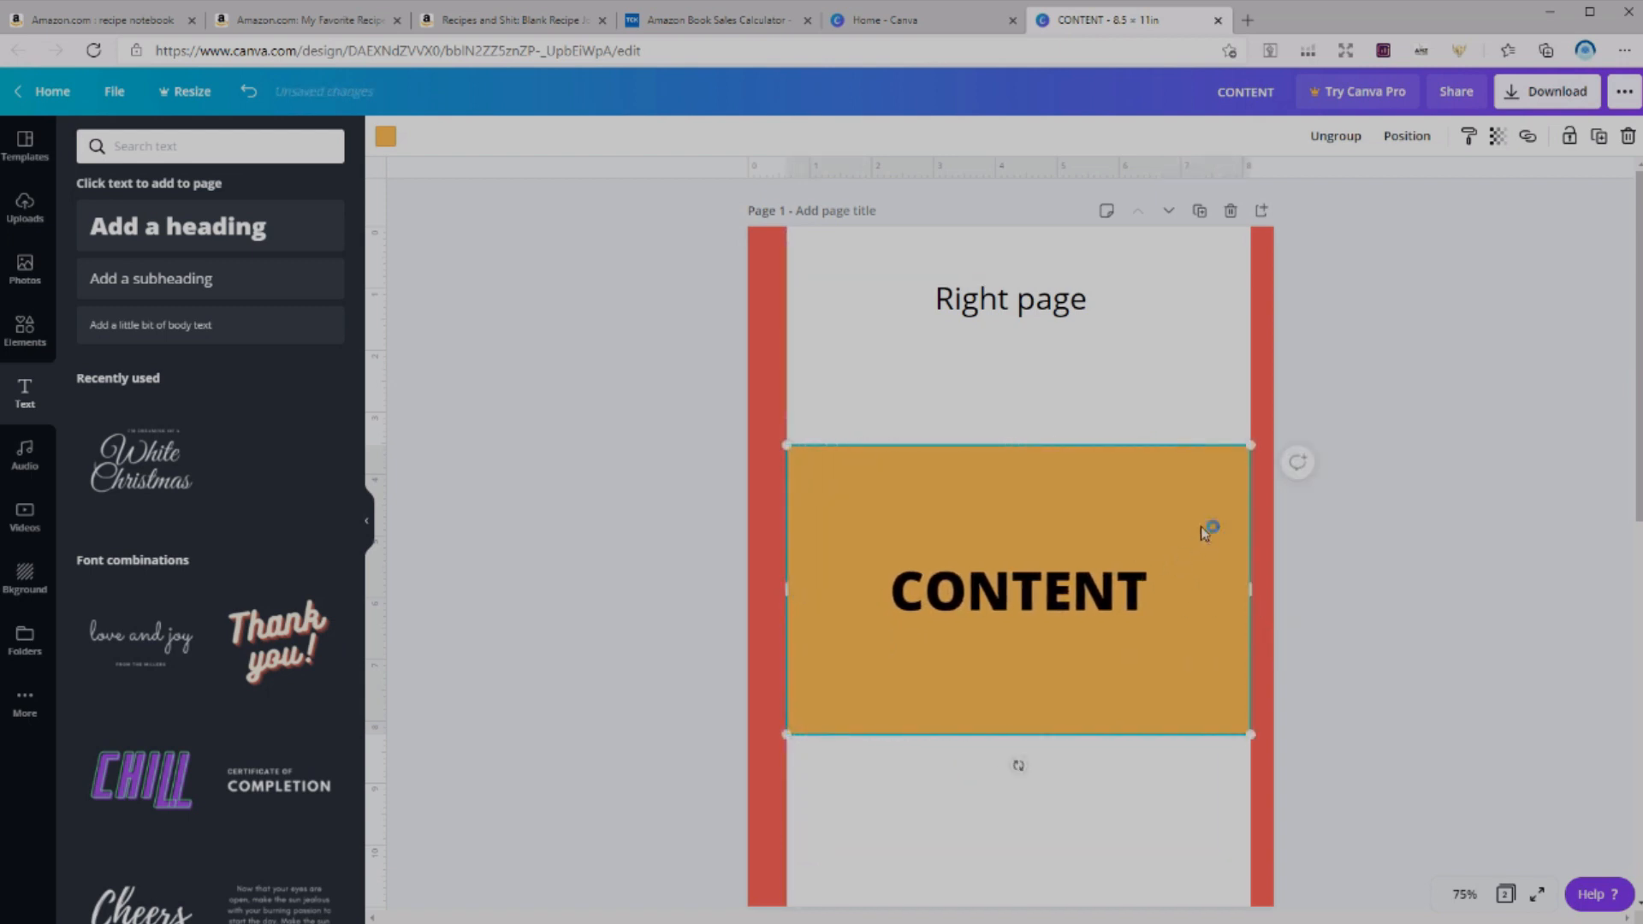
- Copy the CONTENT block onto the left page and align it between that page's red margin strips
right_click(1102, 491)
left_click(1169, 512)
scroll(1165, 479, "down", 5)
scroll(1160, 450, "down", 3)
right_click(1063, 426)
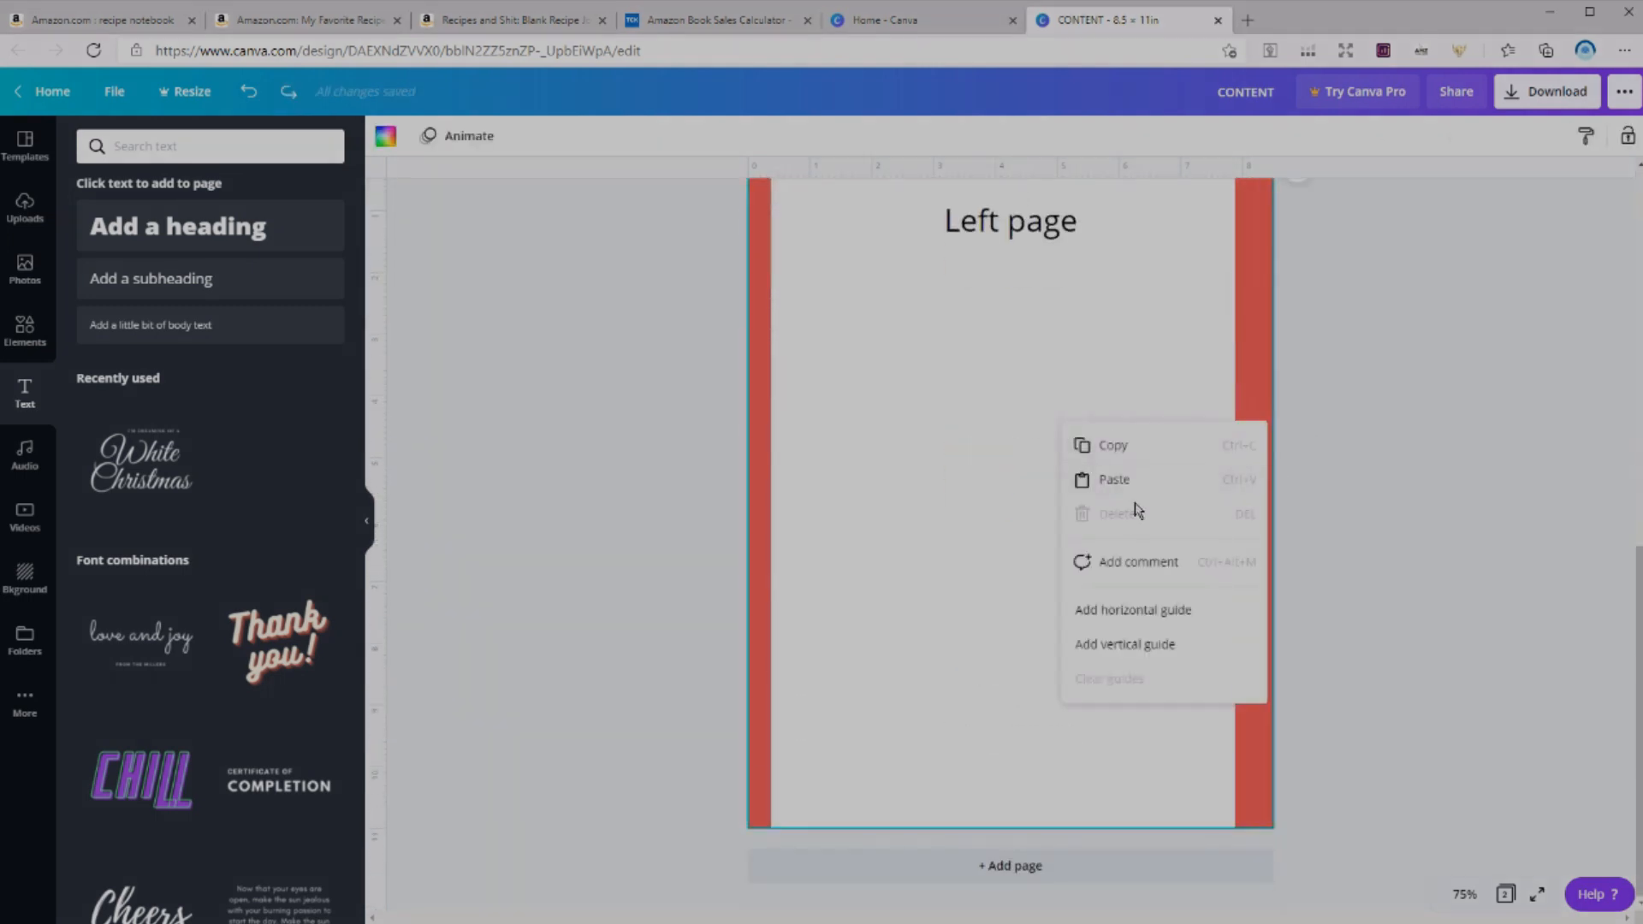
left_click(1114, 479)
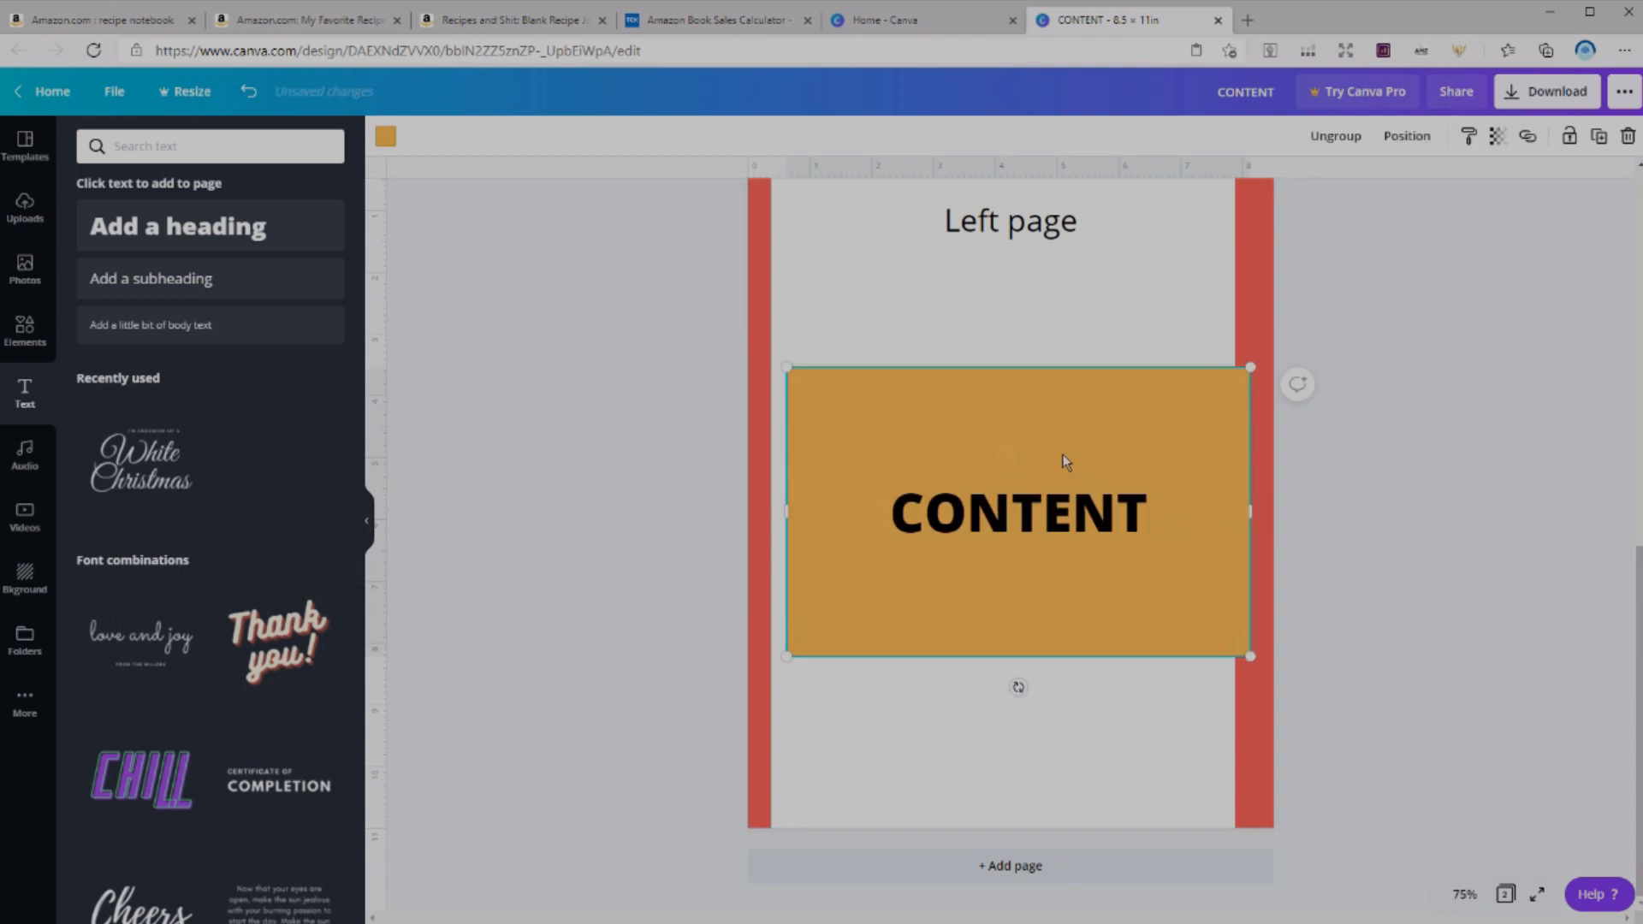
left_click_drag(1045, 451, 1031, 443)
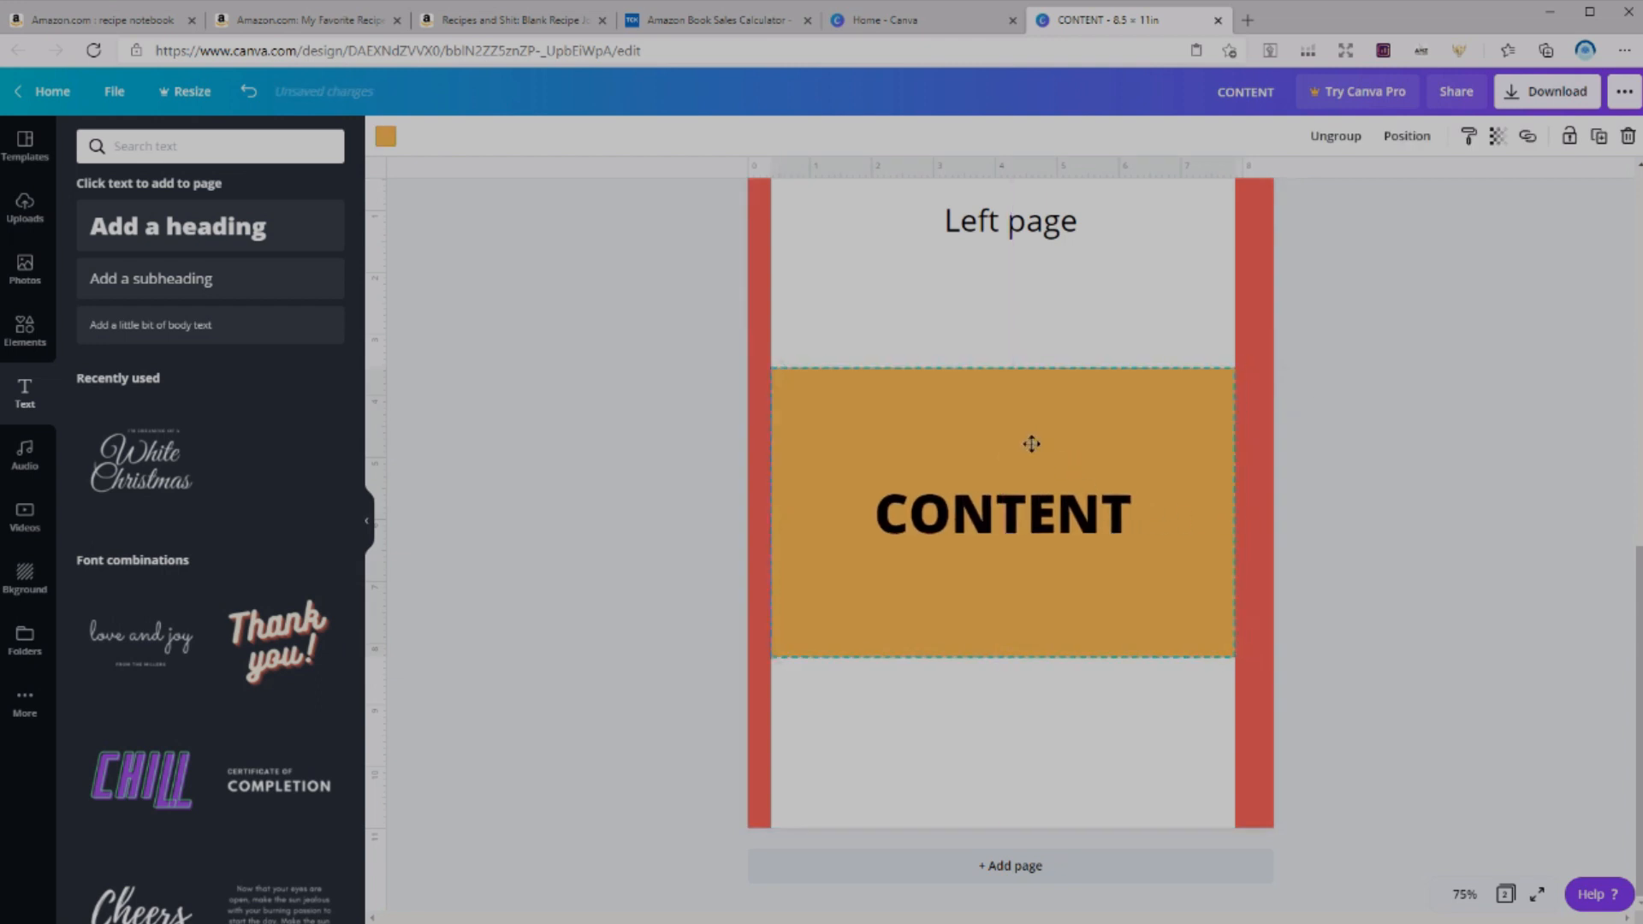
- Narrow the CONTENT block on the left page from both sides so it sits well inside the red margins
scroll(1033, 451, "up", 1)
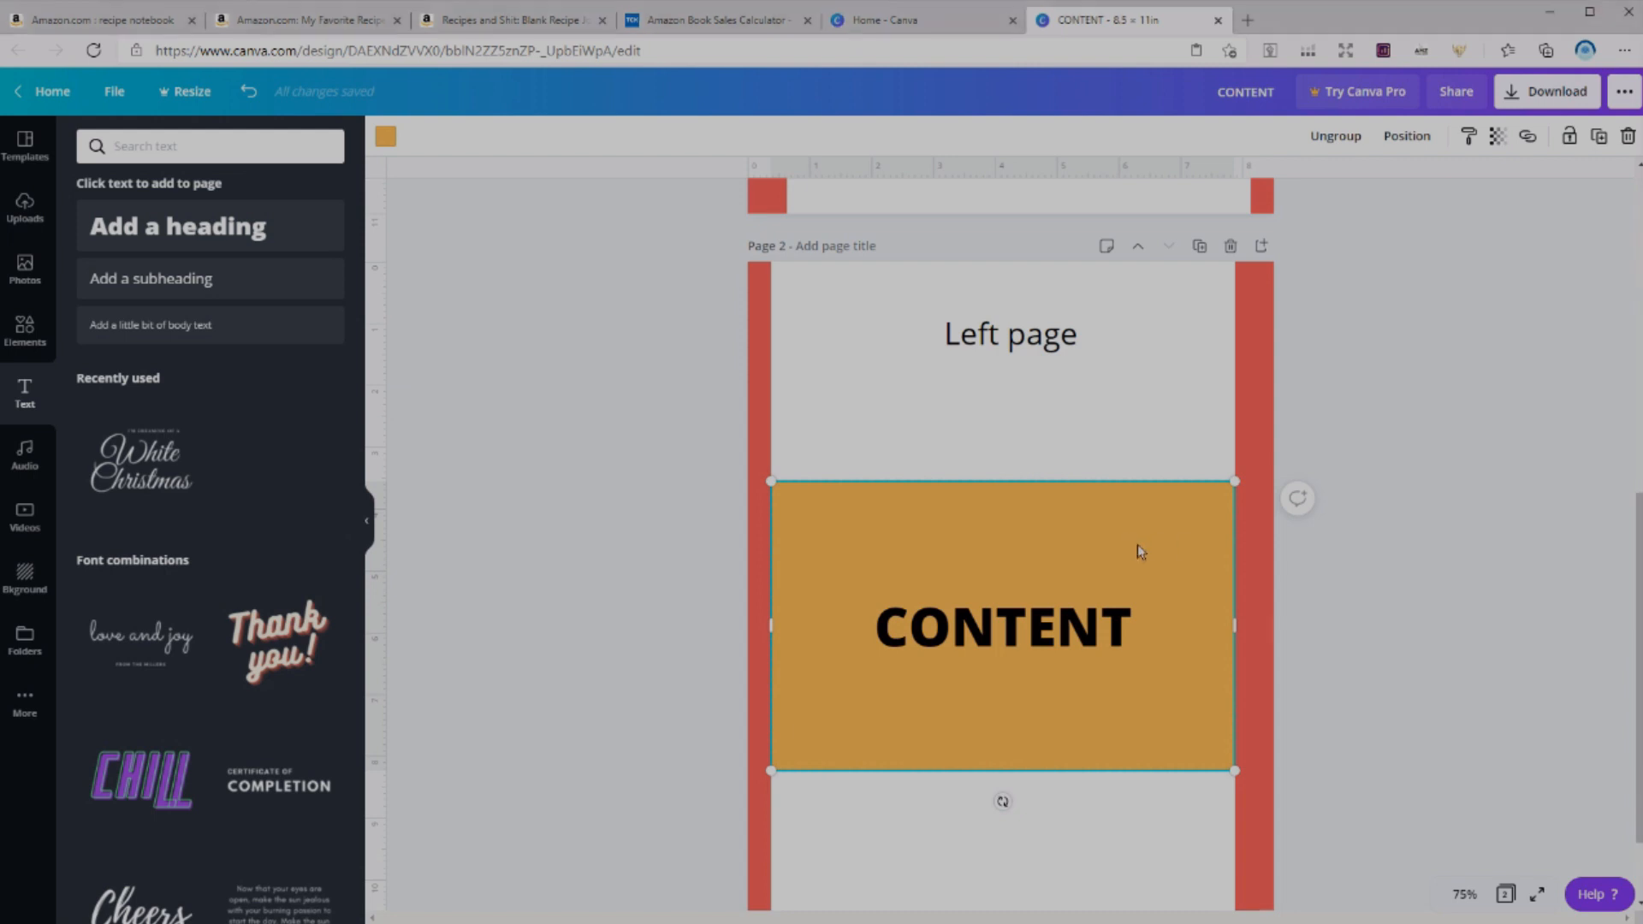
mouse_move(1235, 613)
left_mouse_down()
mouse_move(1204, 613)
mouse_move(1220, 616)
left_mouse_up()
left_click_drag(769, 622, 798, 634)
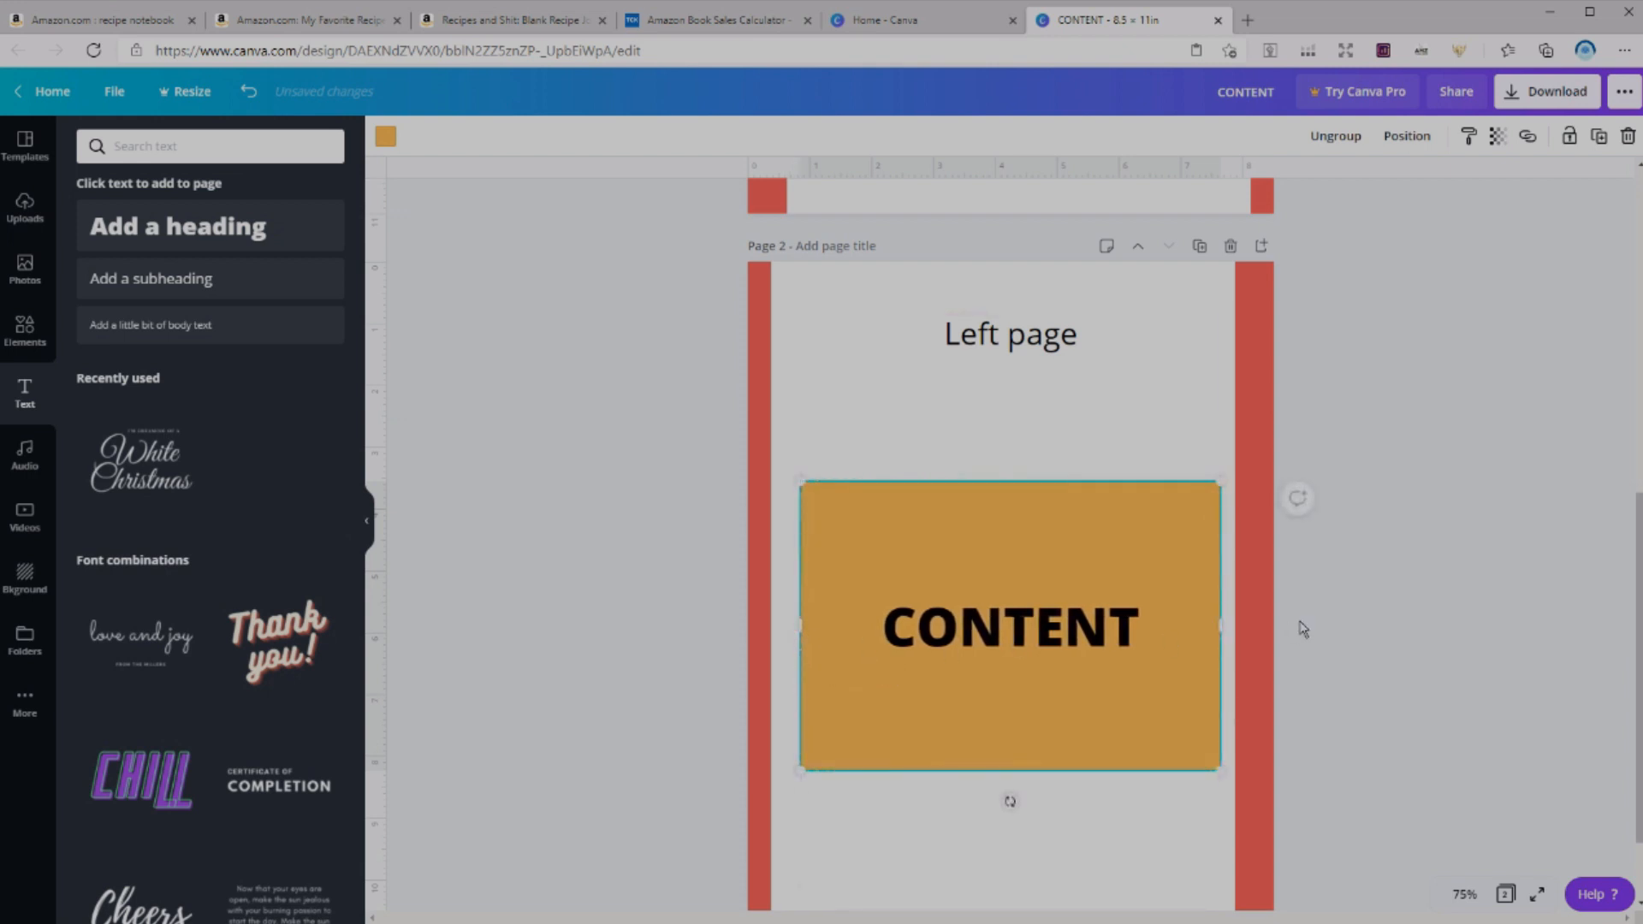
left_click(1403, 648)
scroll(1337, 598, "down", 2)
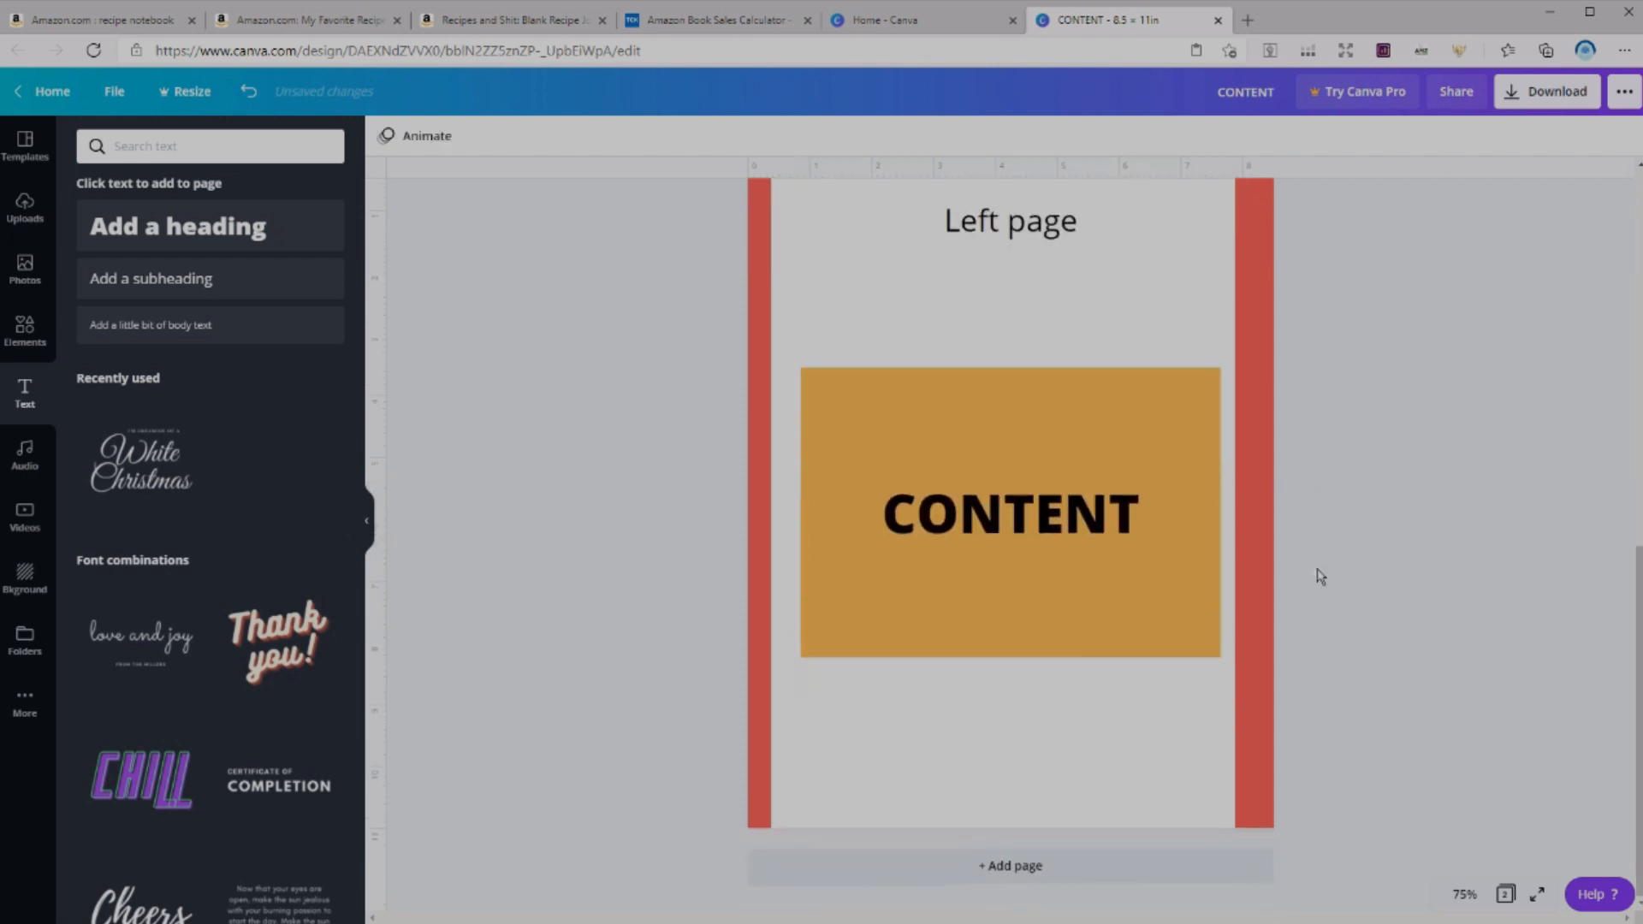
- Narrow the CONTENT block on the right page from both sides so it sits inside the red margins
scroll(1286, 543, "up", 6)
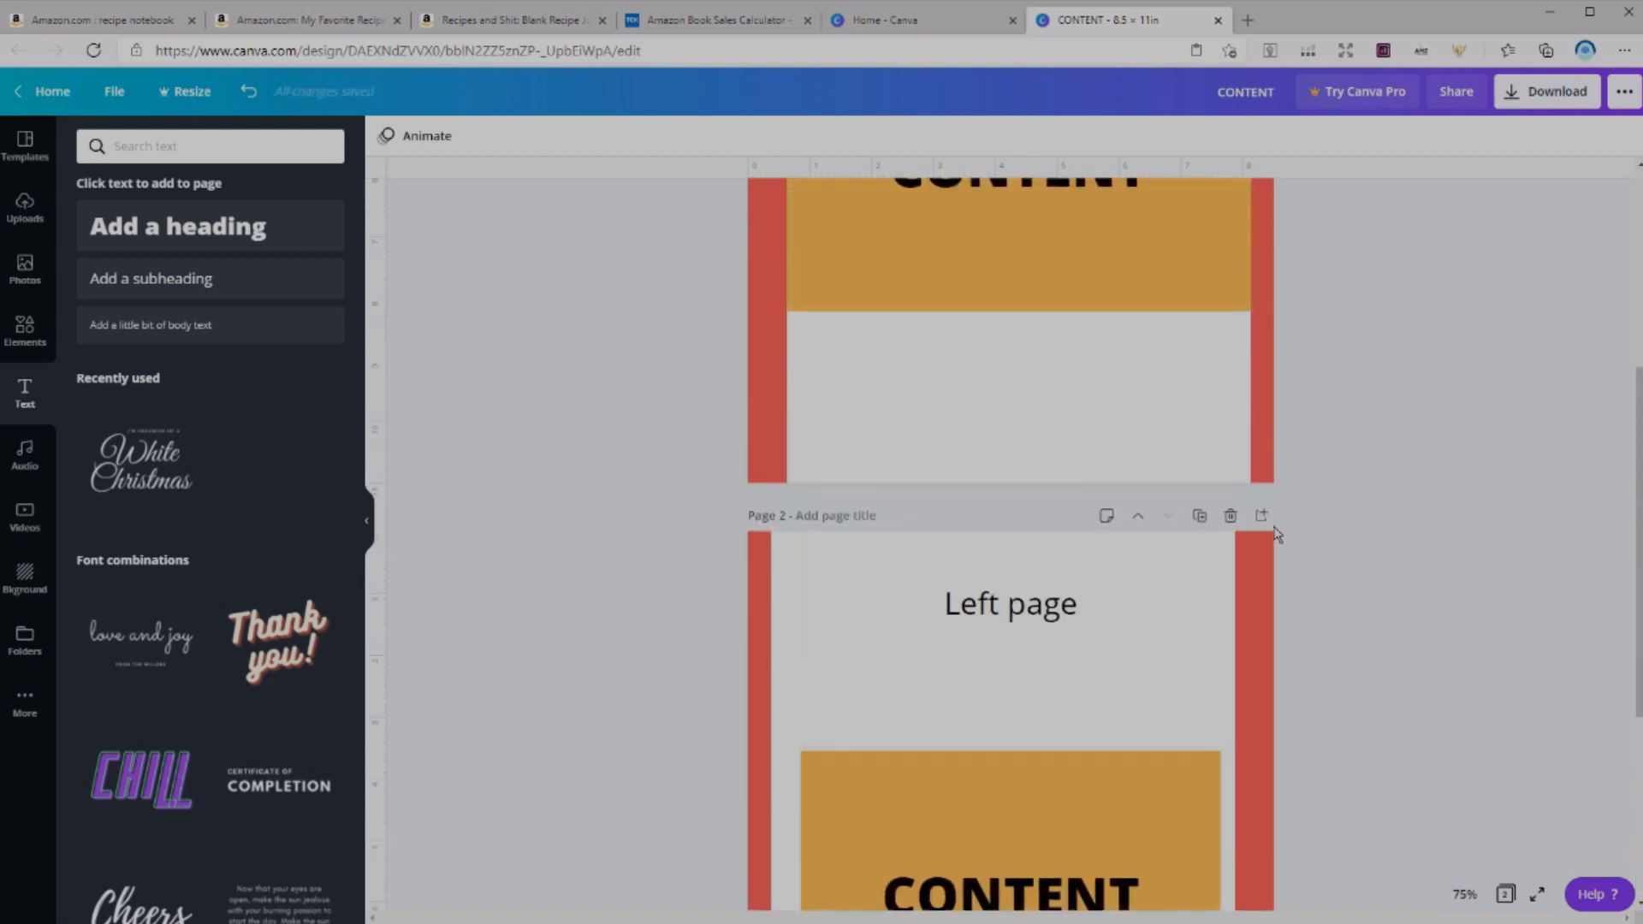
left_click(1195, 397)
left_click_drag(1255, 353, 1221, 353)
left_click_drag(787, 349, 830, 372)
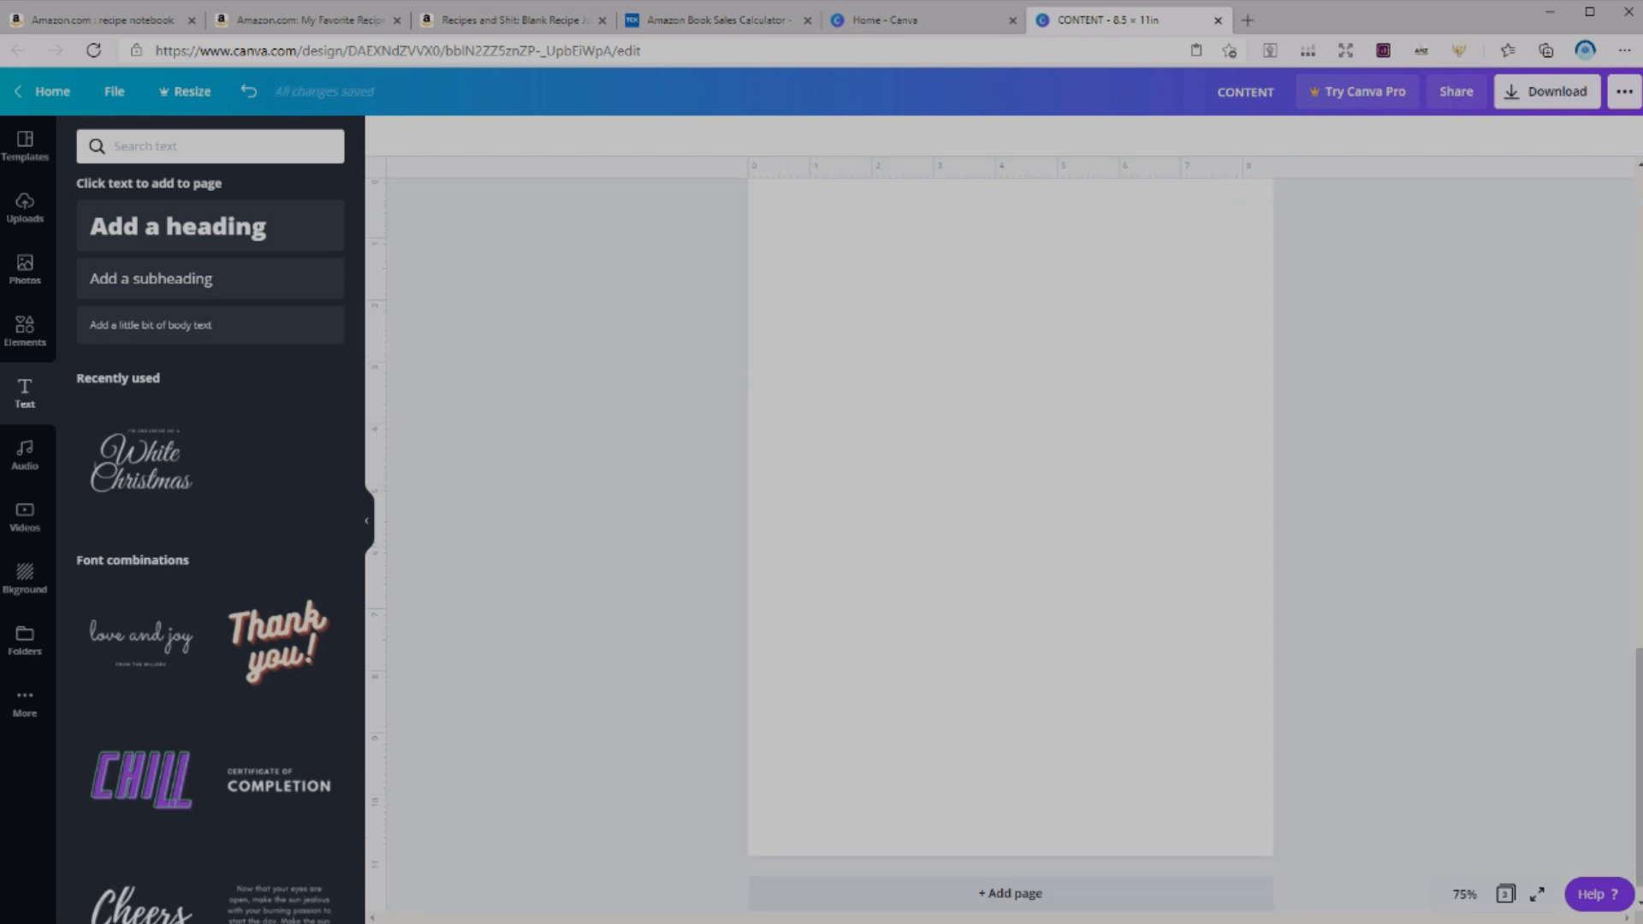
- Switch to the Notepad++ list of recipe fields and keep its window always on top
key("alt+Tab")
left_click_drag(1591, 250, 1423, 244)
left_click(1083, 253)
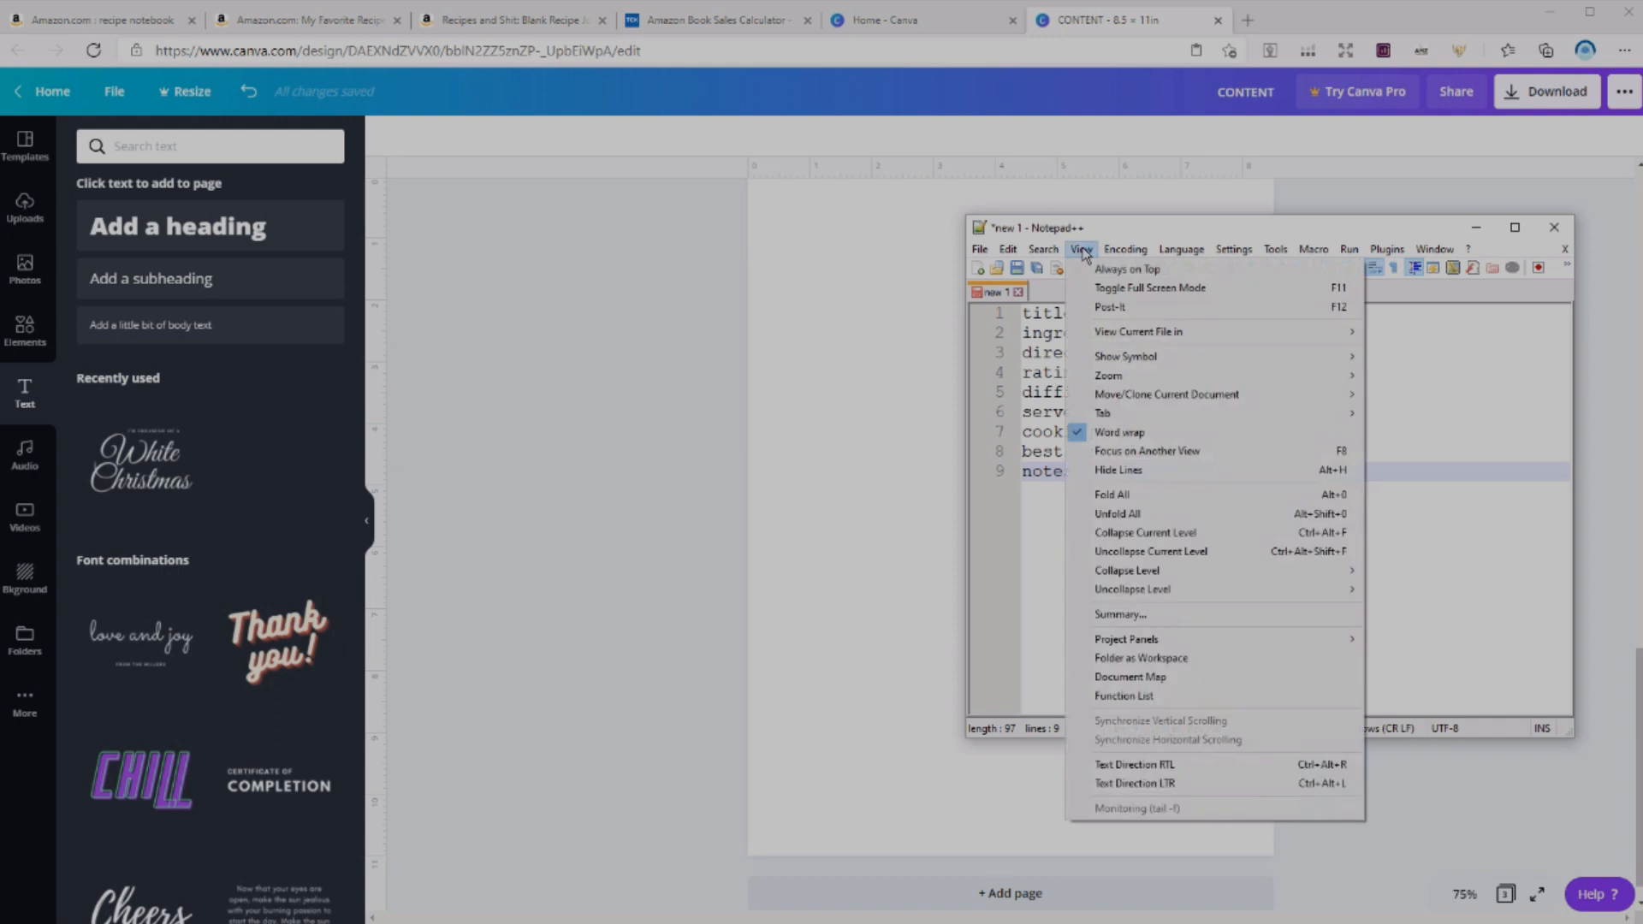
left_click(1121, 270)
- Convert all nine lines of the recipe field list to Proper Case and move the window beside the blank page
left_click(1013, 255)
left_click(1330, 486)
left_click_drag(1327, 486, 1024, 281)
left_click(1007, 251)
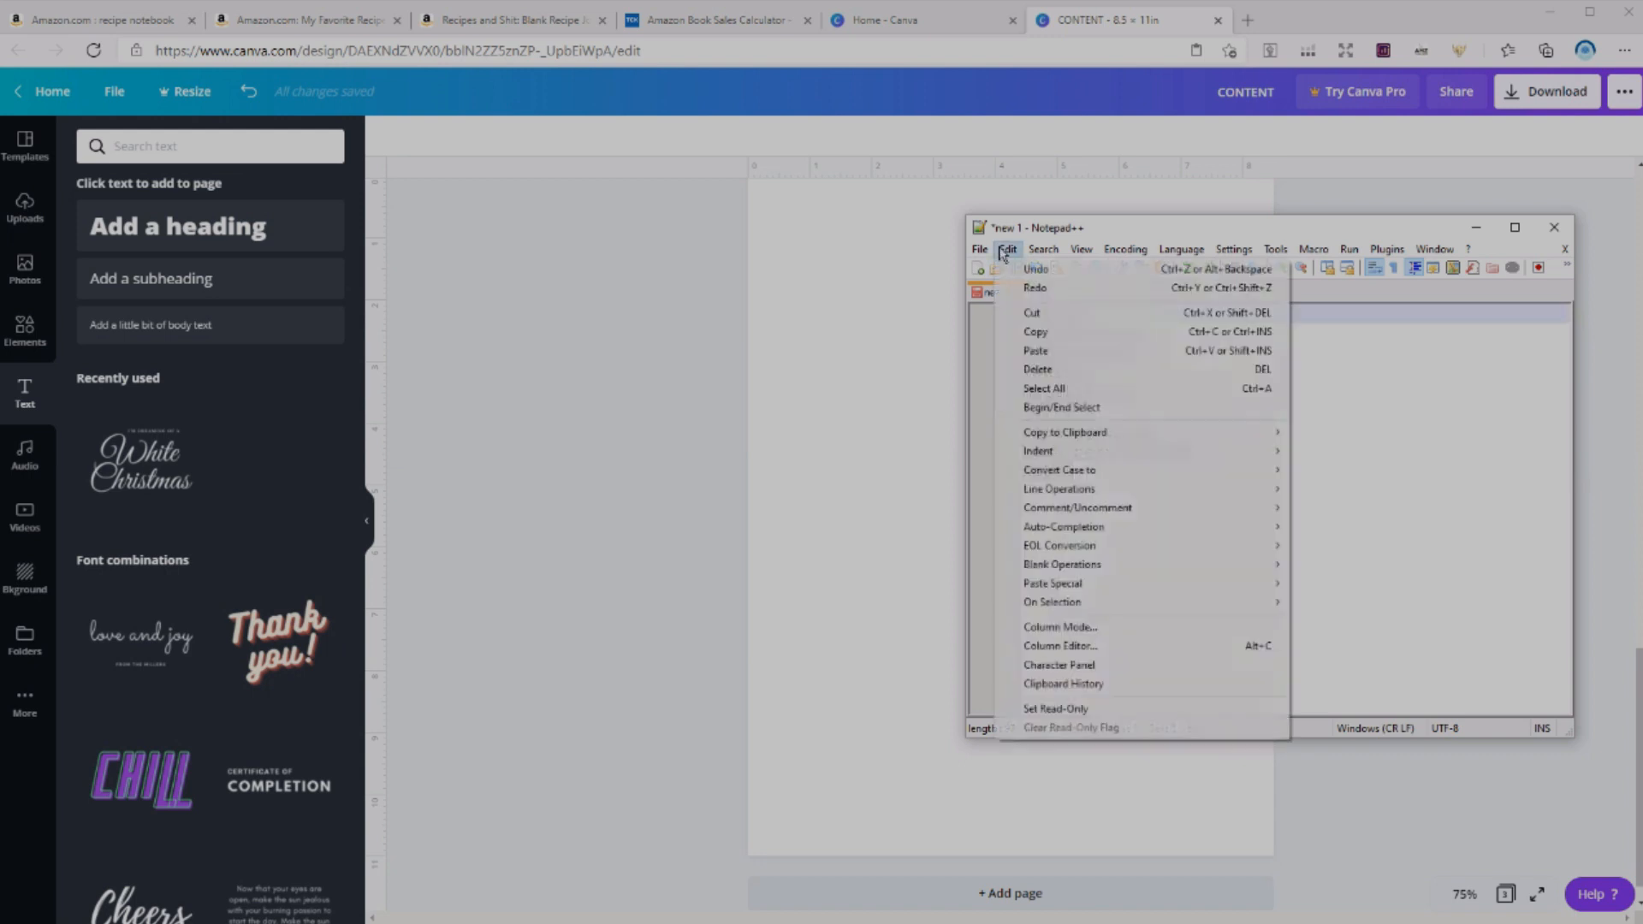
mouse_move(1258, 470)
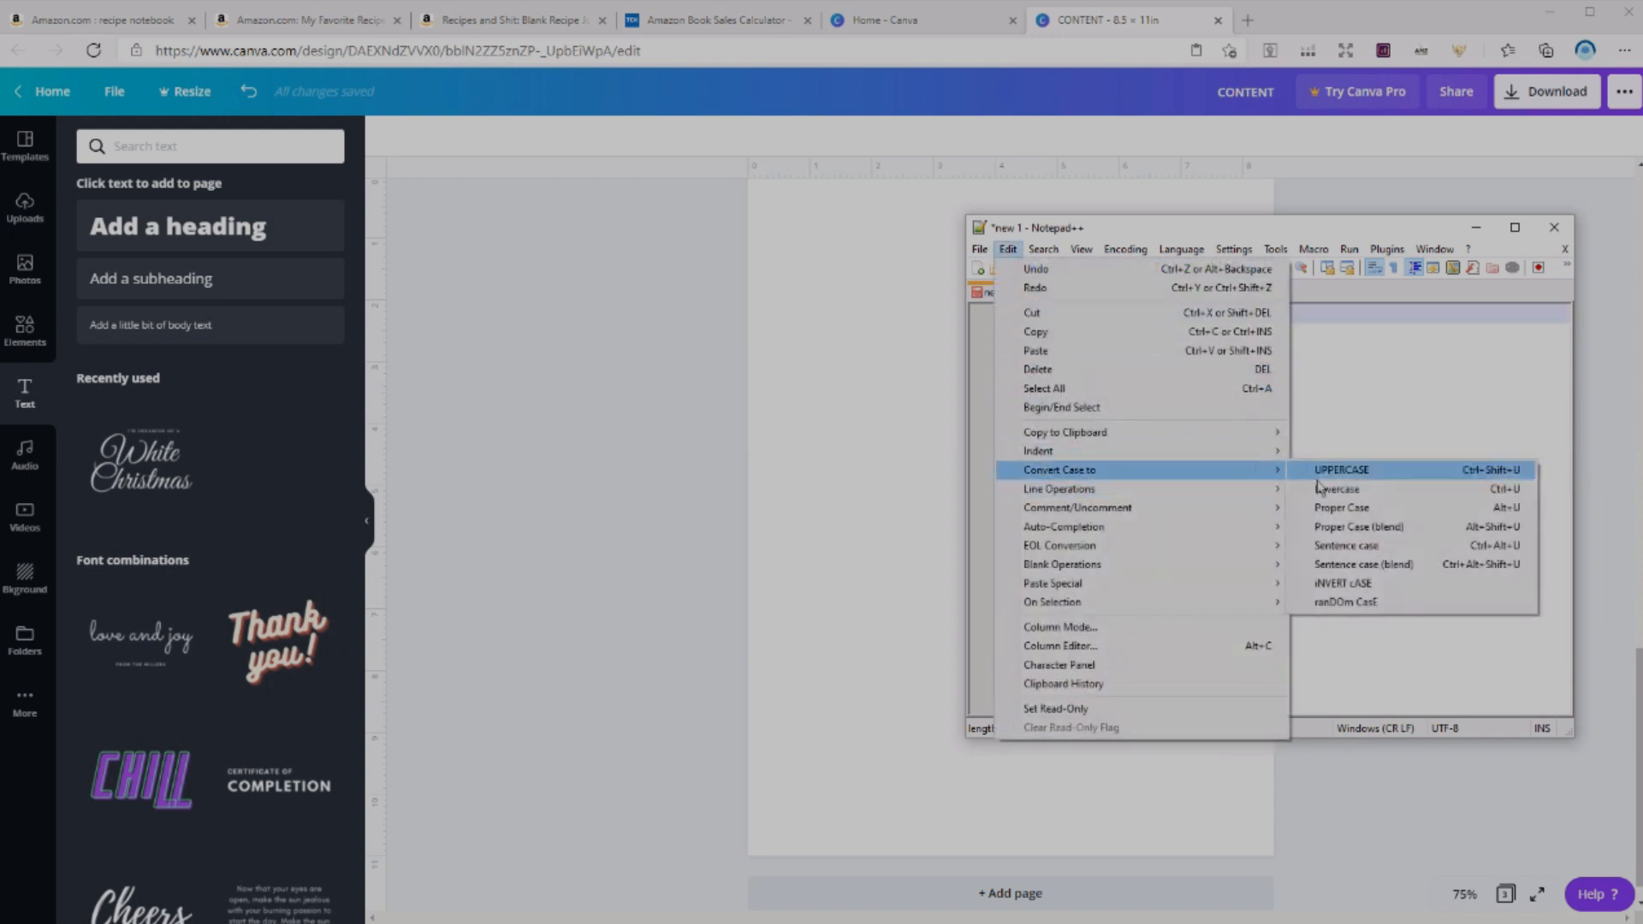
left_click(1364, 512)
left_click_drag(1290, 240, 1616, 237)
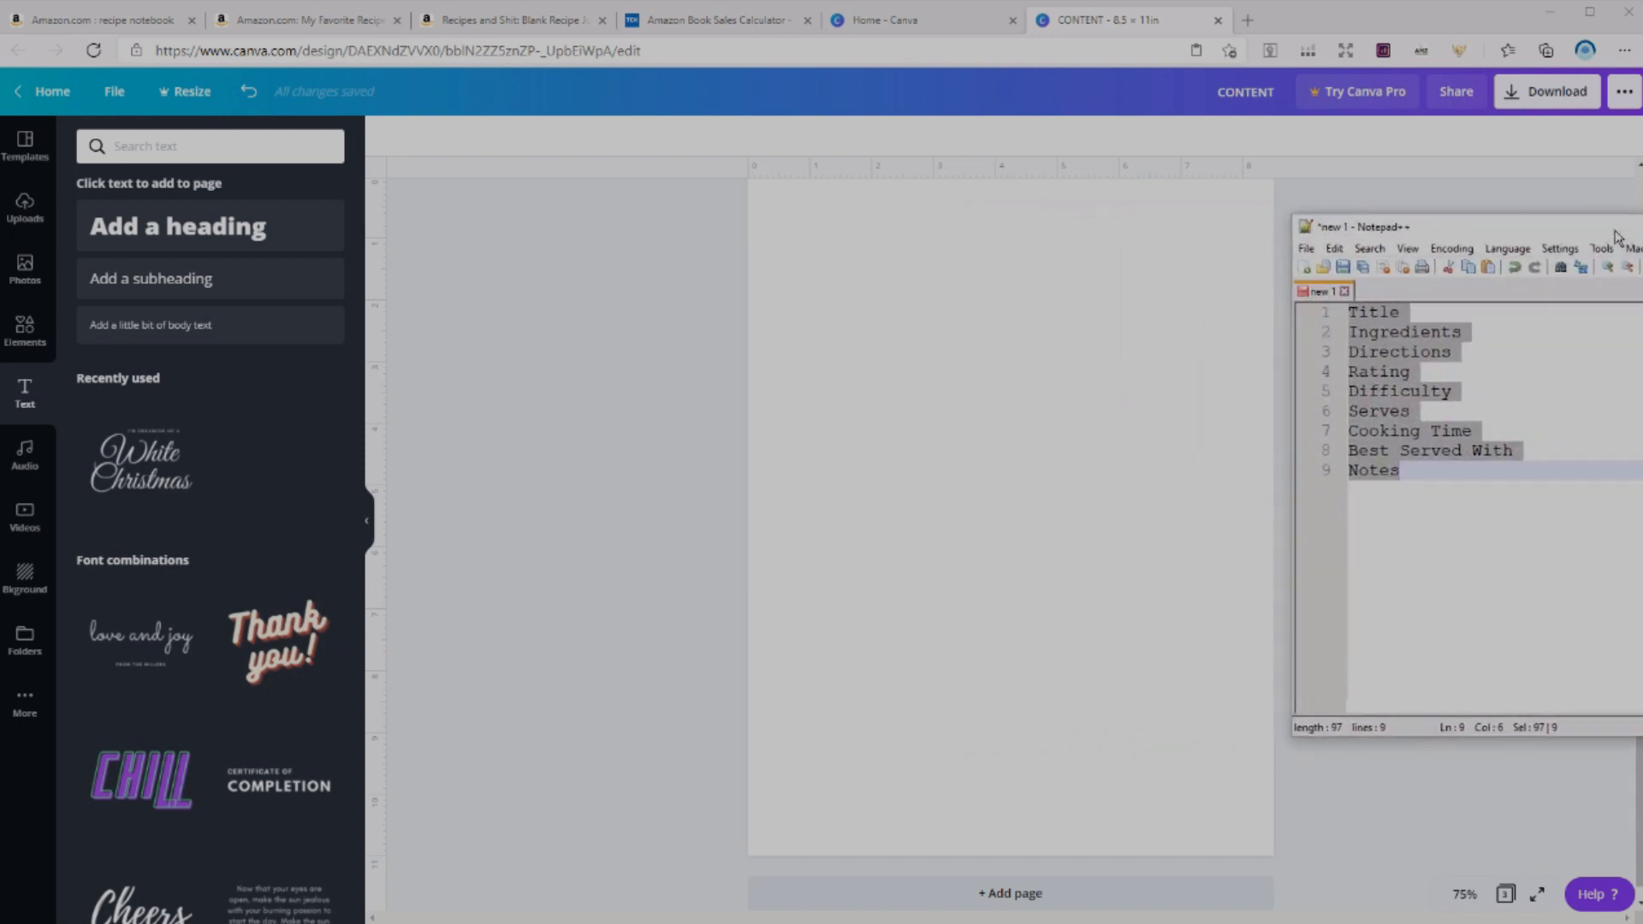
- Add a body text box to blank page 3 and fill it with Title from the list
left_click(253, 329)
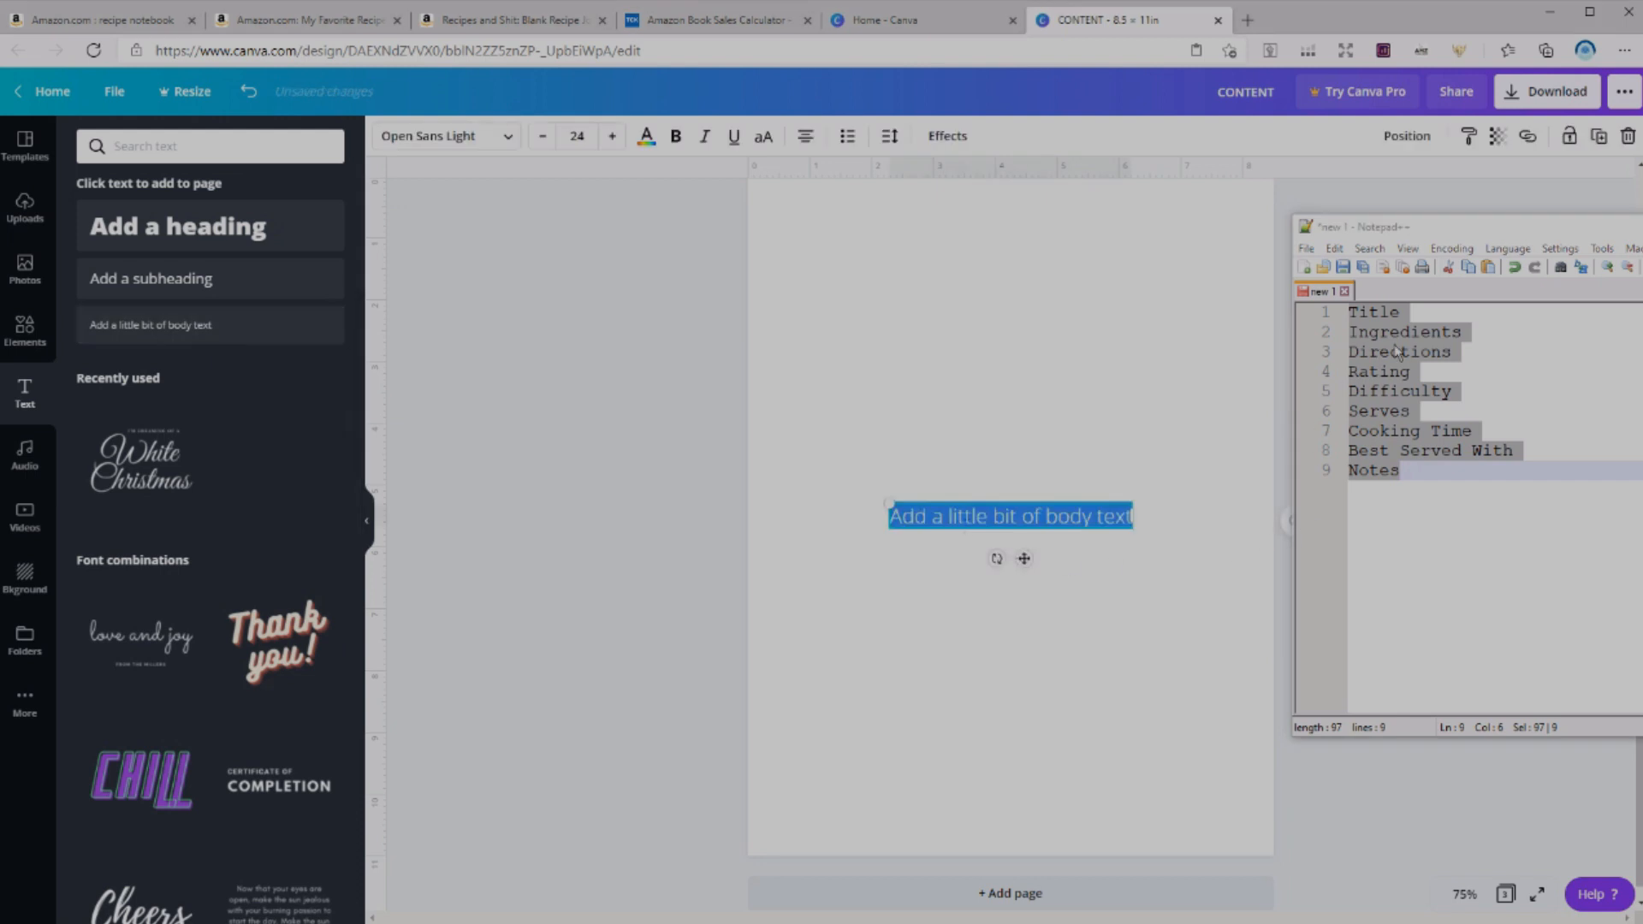
double_click(1379, 313)
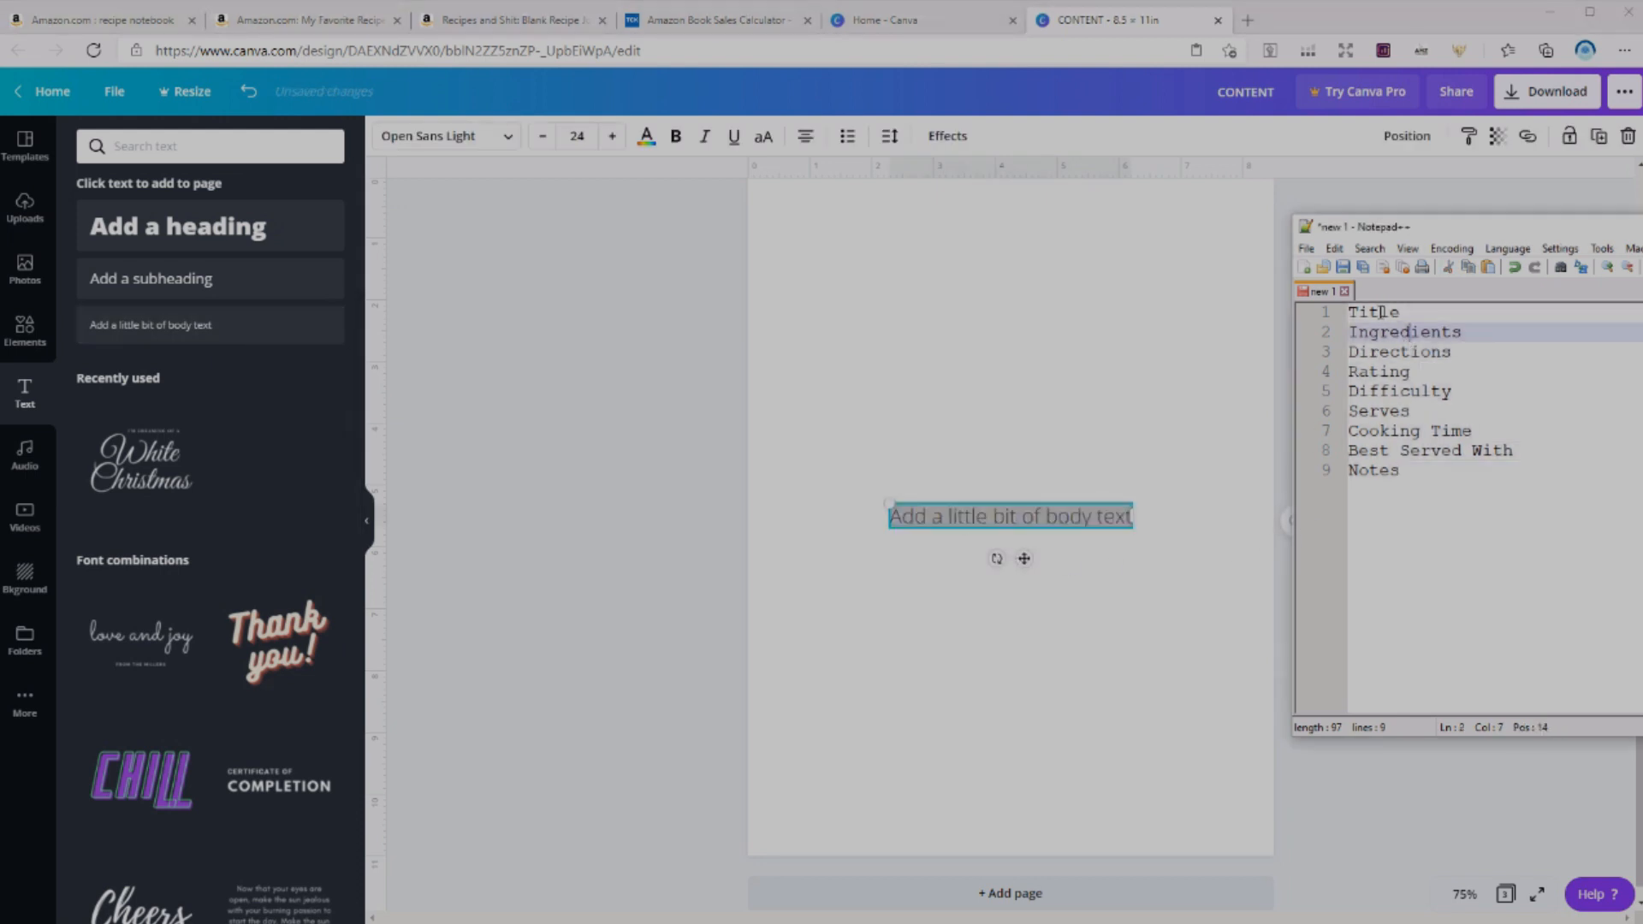
double_click(979, 517)
key("ctrl+v")
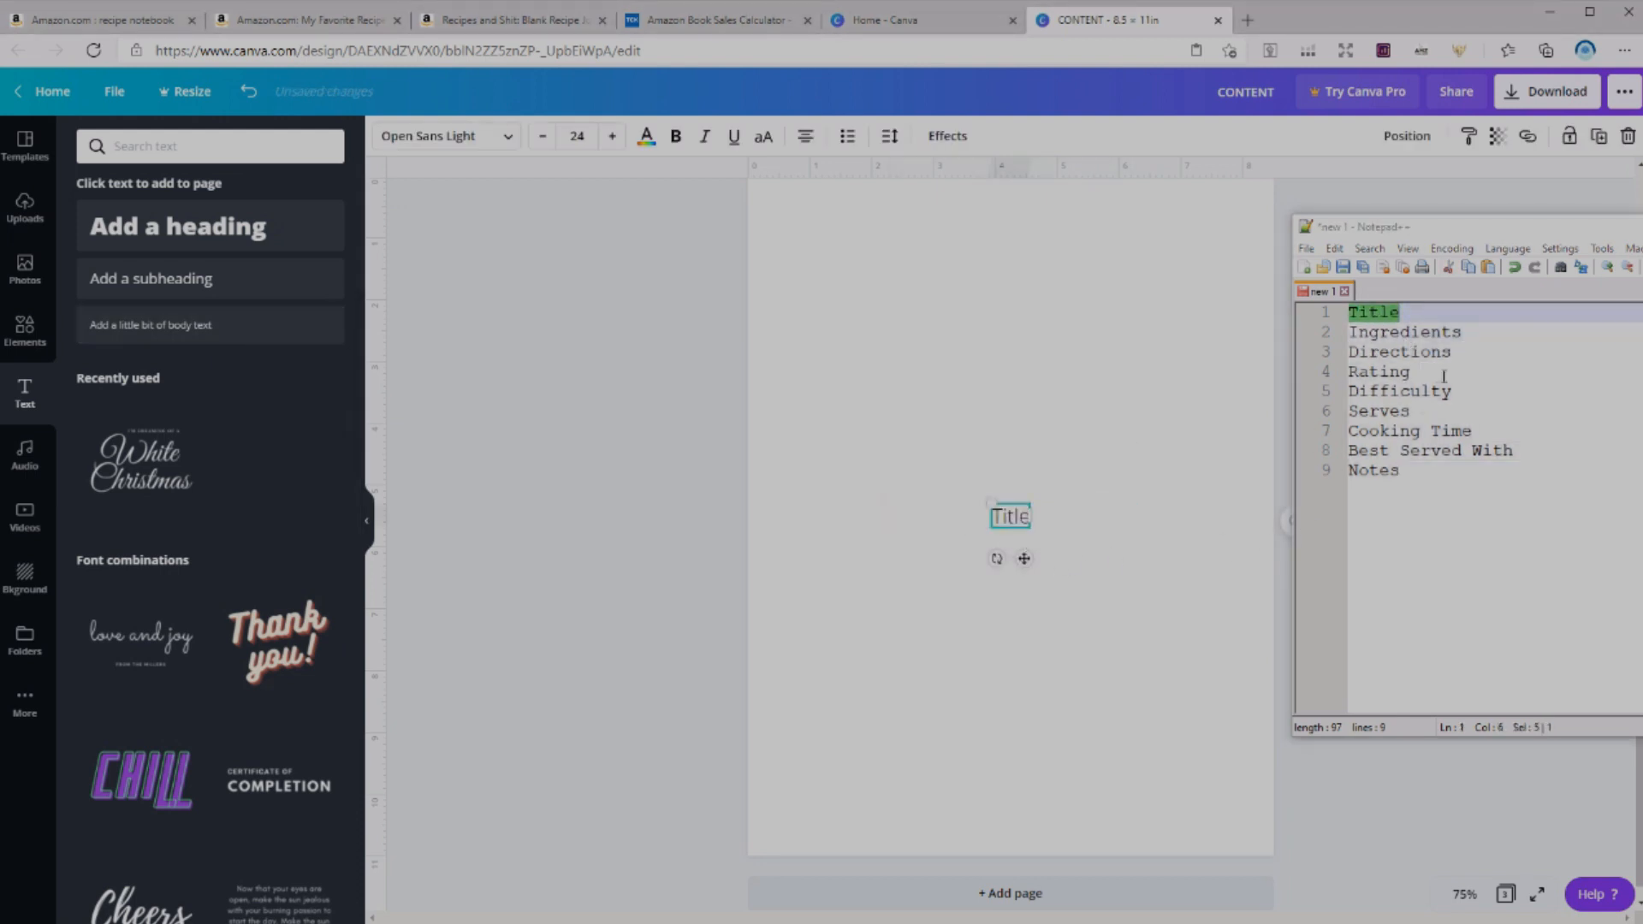
- Move Title towards the upper part of page 3 and add an Ingredients text box just below it
double_click(1439, 333)
left_click(1136, 656)
left_click_drag(1010, 518, 945, 290)
left_click(214, 326)
double_click(949, 411)
key("ctrl+v")
left_click_drag(967, 358, 1044, 370)
- Add separate body text boxes for Directions and Rating, copied from the field list
double_click(1393, 356)
key("ctrl+c")
left_click(1121, 377)
left_click(231, 330)
key("ctrl+v")
double_click(1391, 373)
key("ctrl+c")
left_click(240, 336)
key("ctrl+v")
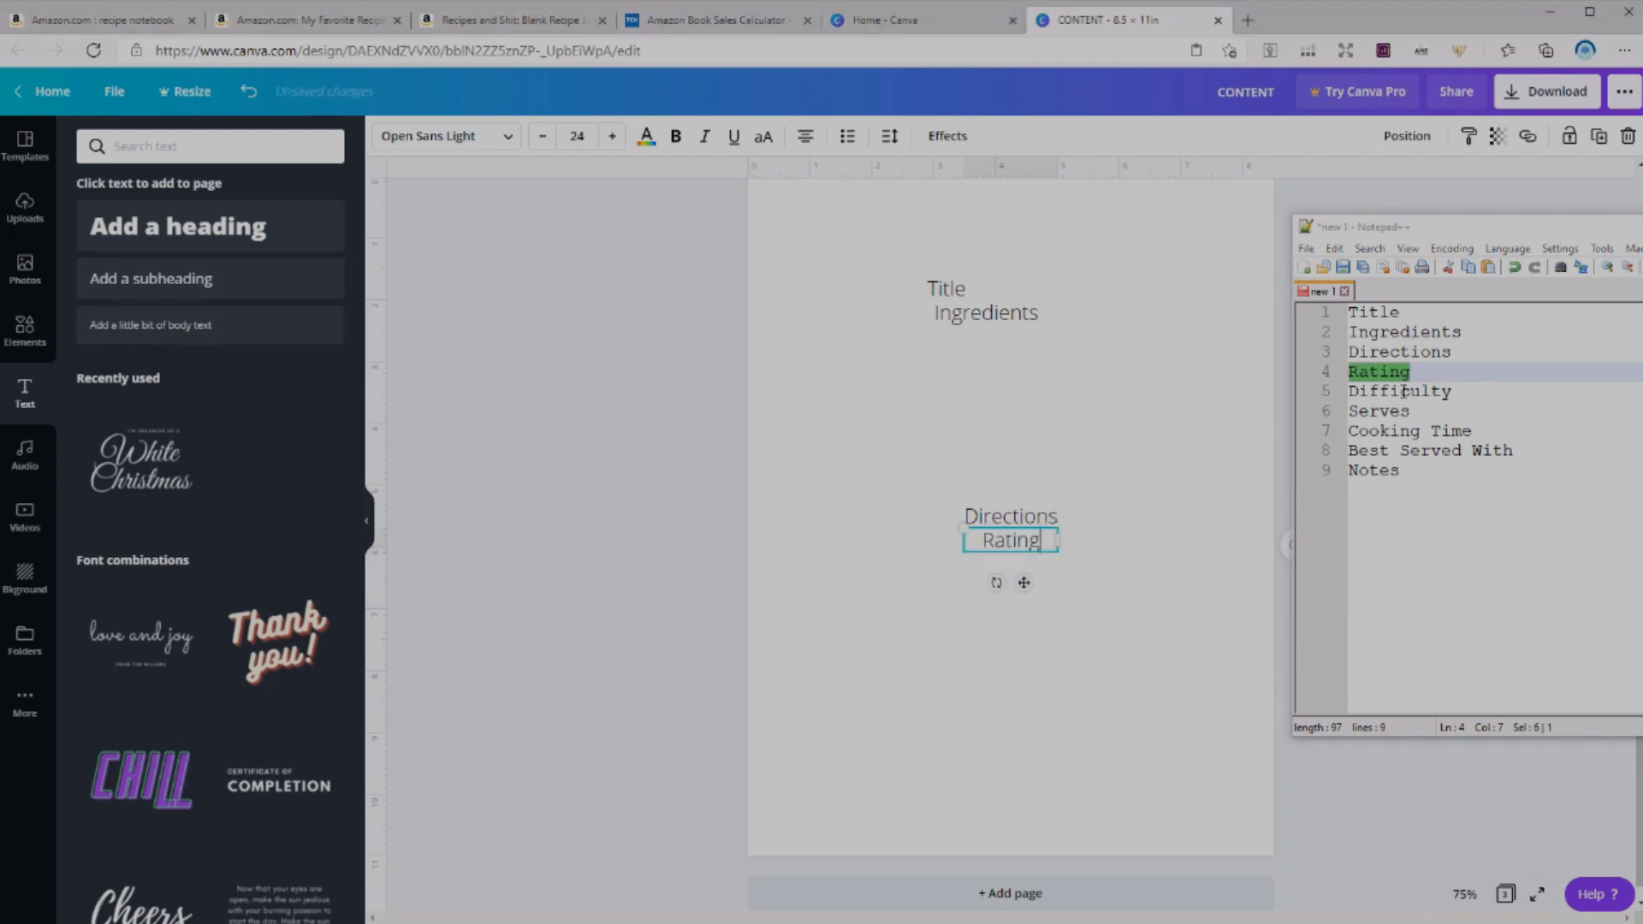
- Add separate body text boxes for Difficulty and Serves, copied from the field list
double_click(1403, 392)
key("ctrl+c")
left_click(240, 330)
key("ctrl+v")
double_click(1381, 411)
key("ctrl+c")
left_click(239, 330)
key("ctrl+v")
- Add separate body text boxes for Cooking Time and Notes, copied from the field list
left_click_drag(1473, 432, 1311, 433)
key("ctrl+c")
left_click(231, 329)
key("ctrl+v")
left_click_drag(1430, 477, 1339, 476)
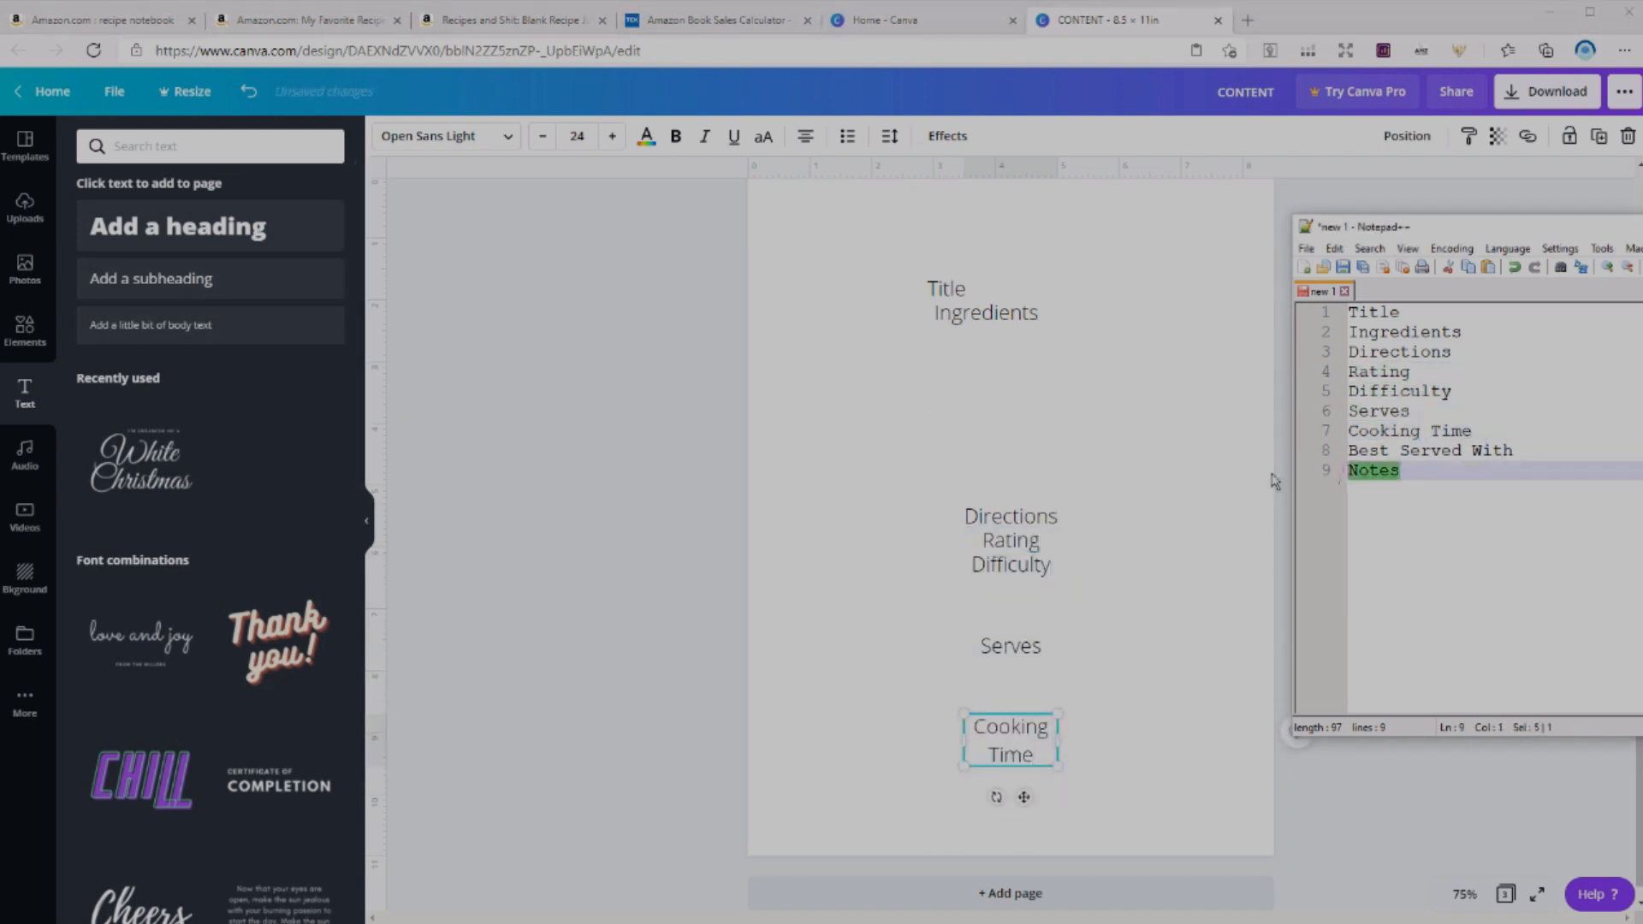
key("ctrl+c")
left_click(239, 329)
key("ctrl+v")
left_click(1117, 787)
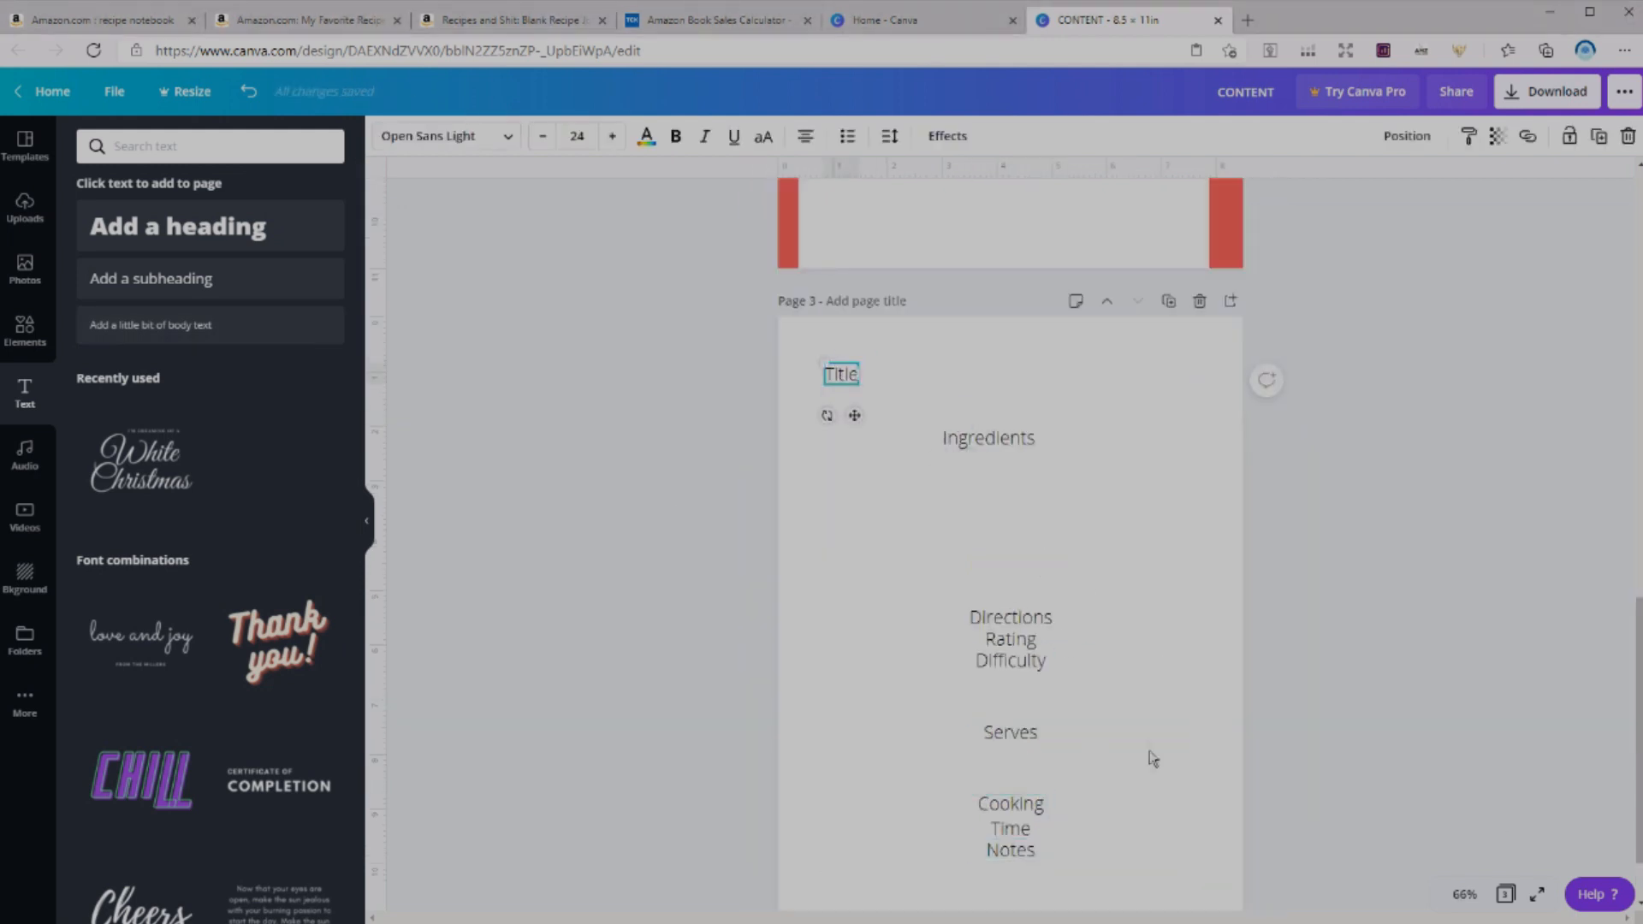
- Move Serves to the right of Title and place Rating directly below Title
left_click(1026, 781)
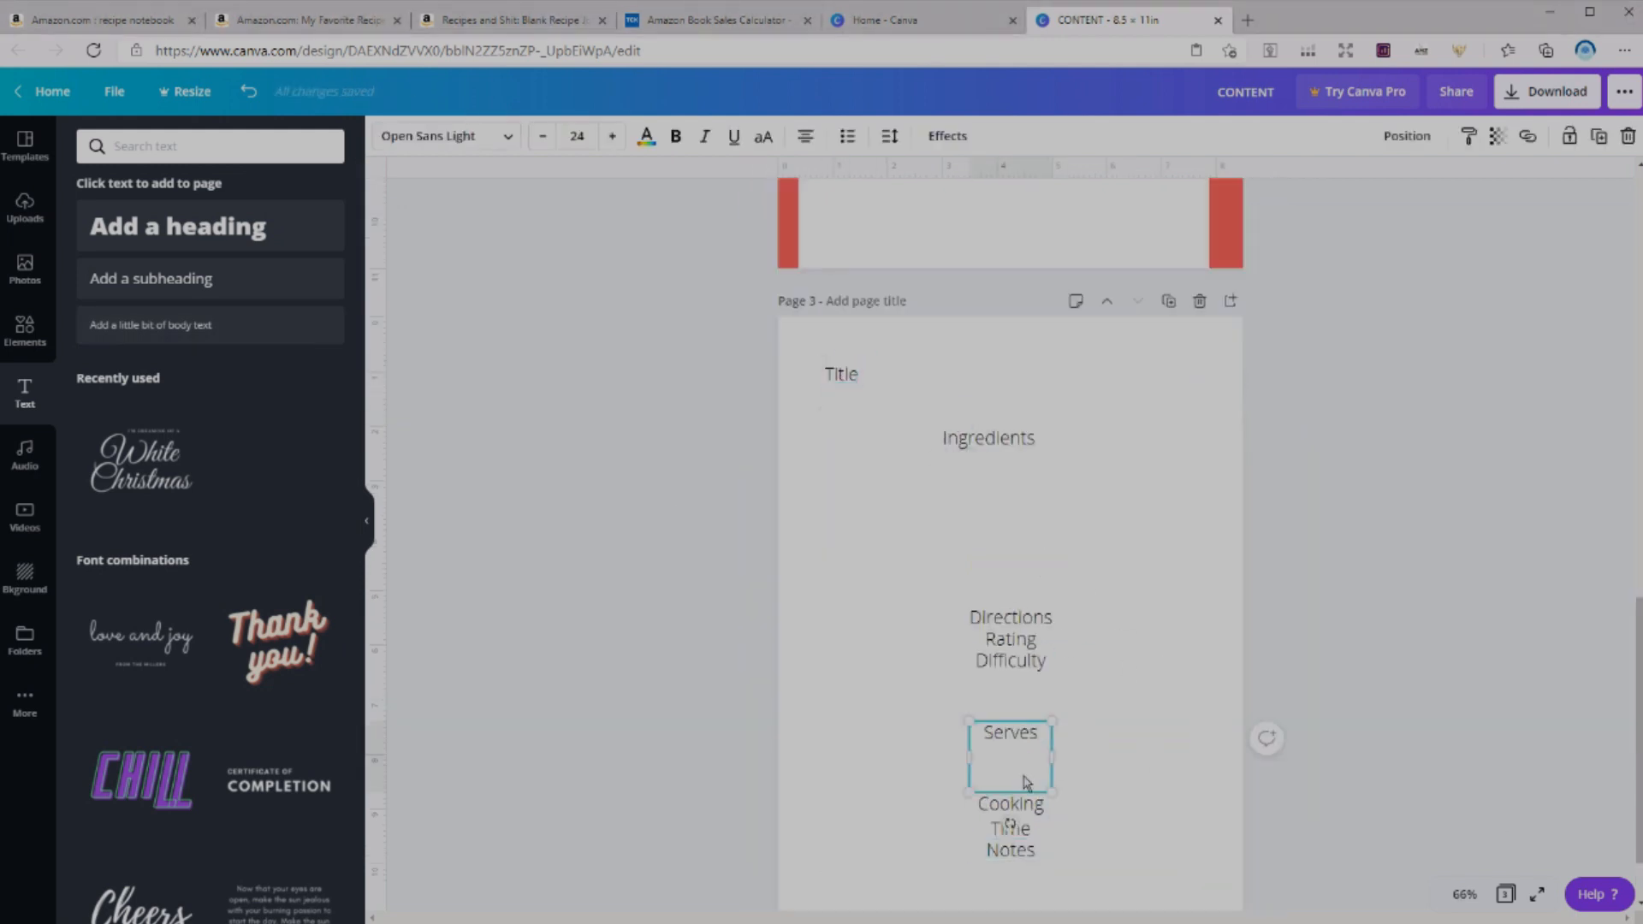
left_click_drag(1027, 782, 1107, 414)
left_click_drag(1014, 640, 888, 389)
left_click_drag(910, 406, 878, 407)
left_click(1407, 142)
left_click(1318, 245)
key("ctrl+z")
- Place Difficulty on the Rating row and put Cooking Time on a single line below Rating
left_click(1151, 561)
left_click(1018, 661)
left_click_drag(1053, 661, 1035, 444)
left_click_drag(1048, 815, 895, 480)
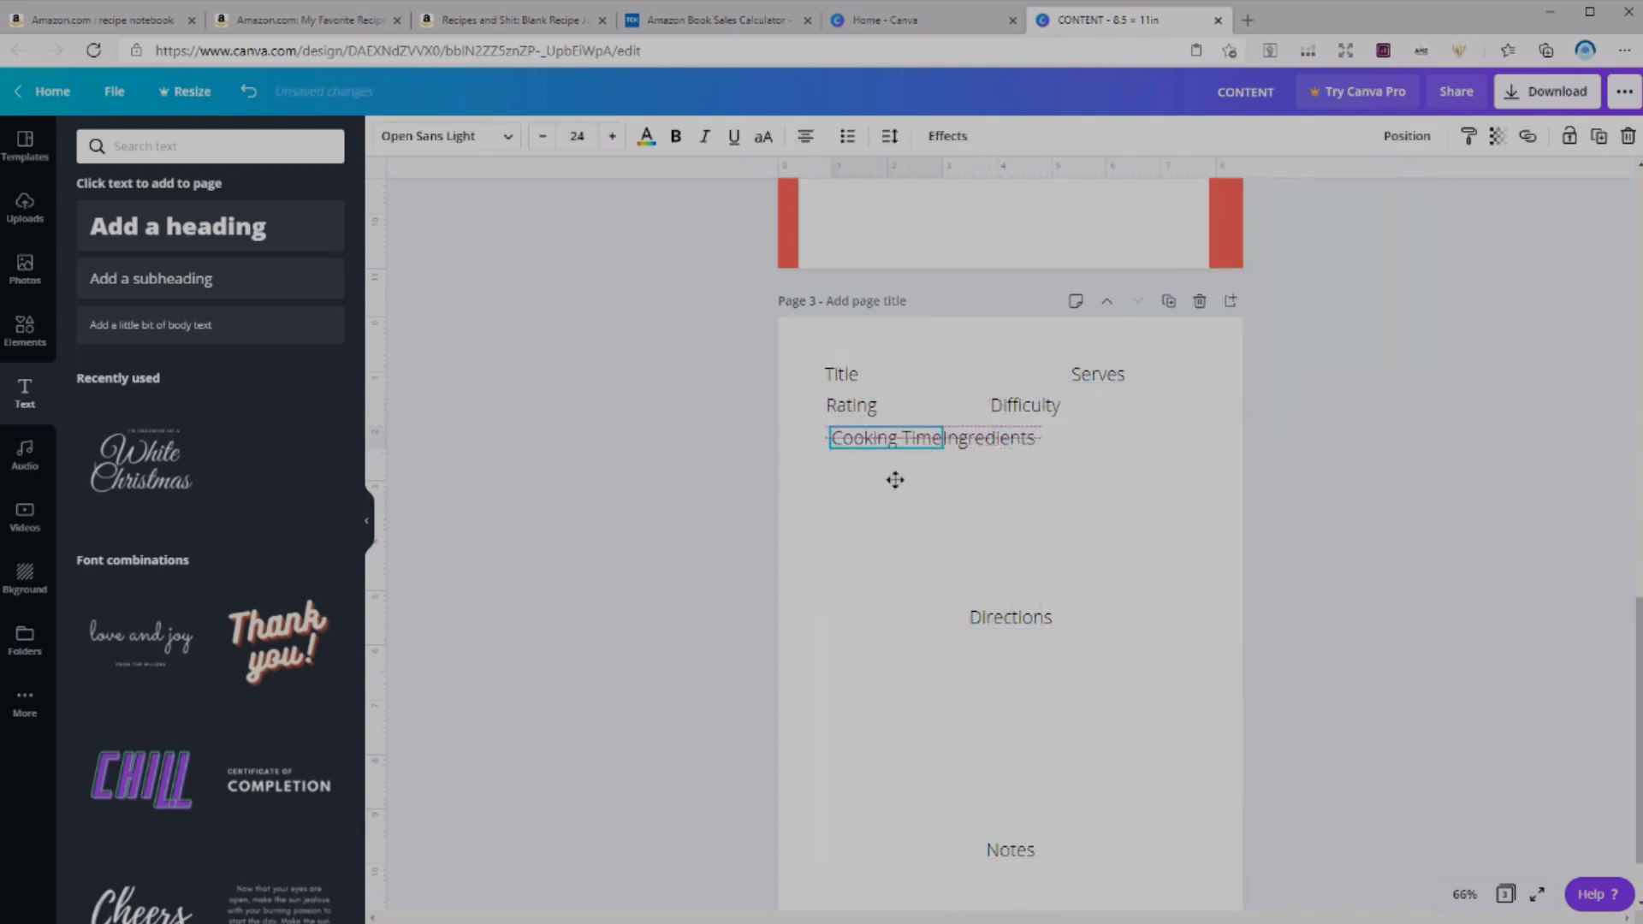
- Move Ingredients down out of the way and line Serves up under Difficulty, level with Cooking Time
left_click_drag(990, 438, 903, 664)
left_click_drag(1098, 374, 1016, 435)
left_click(1078, 571)
left_click_drag(836, 485, 1045, 400)
left_click_drag(847, 503, 1039, 429)
left_click_drag(1031, 430, 1031, 419)
- Center Ingredients below the recipe detail rows and Directions near the middle of page 3
left_click(1052, 488)
left_click_drag(1037, 621, 1045, 720)
left_click_drag(938, 666, 1046, 453)
left_click_drag(1040, 716, 1032, 617)
- Delete the Notes text box from page 3
scroll(1032, 620, "down", 2)
left_click_drag(1031, 762, 1030, 712)
key("Delete")
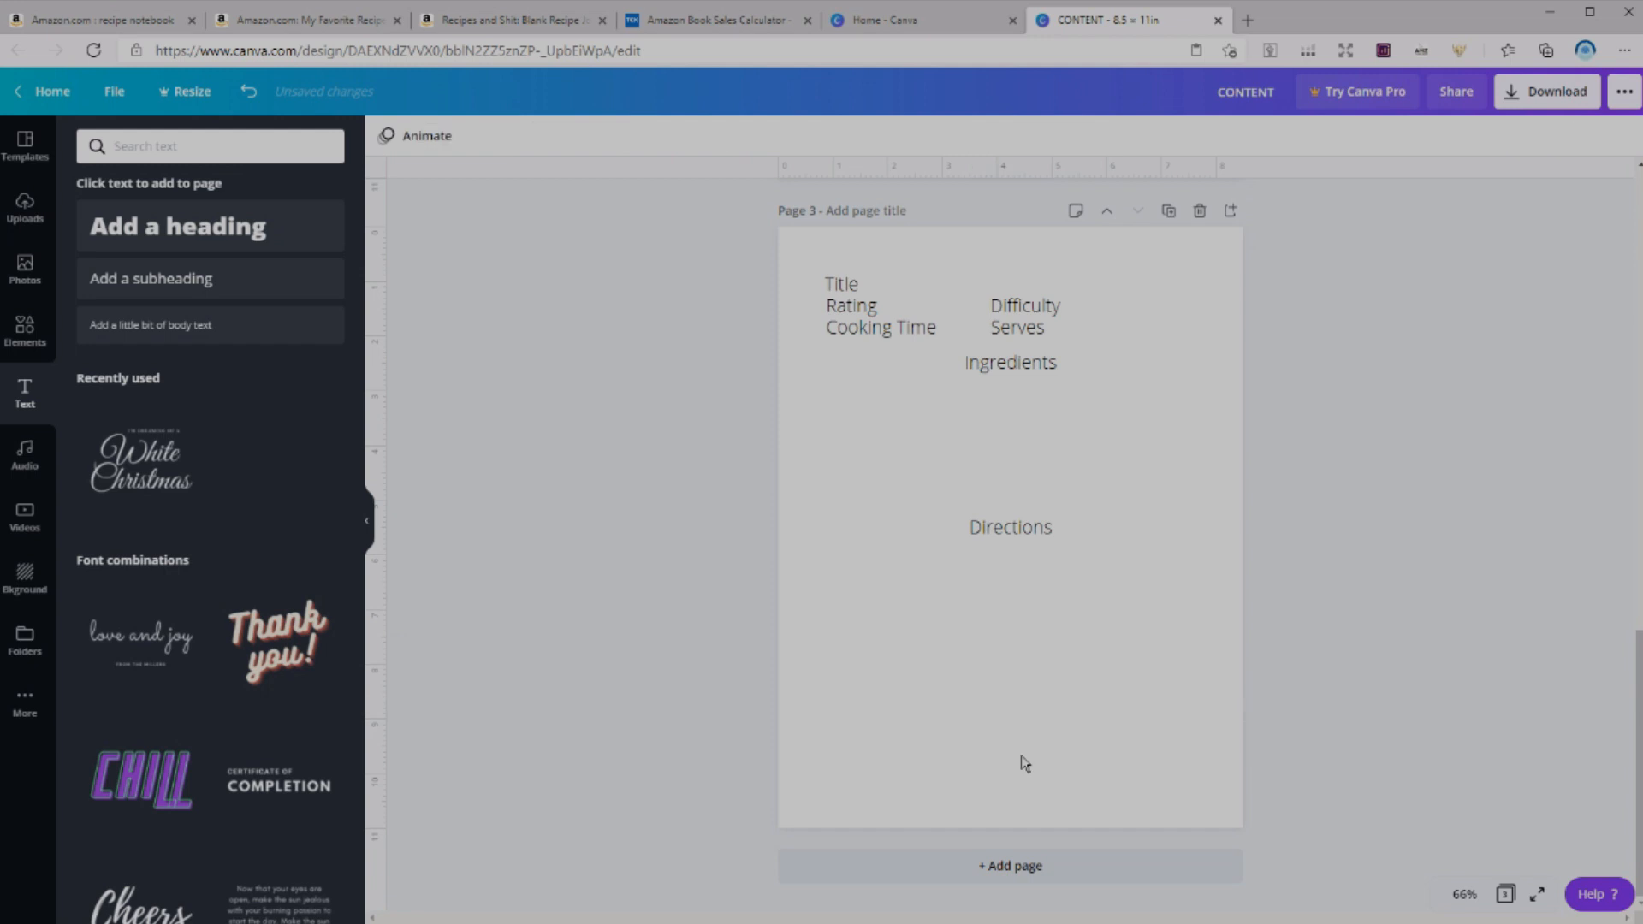
- Lower Ingredients slightly and shift Difficulty and Serves a little further right
left_click_drag(1030, 357, 1033, 374)
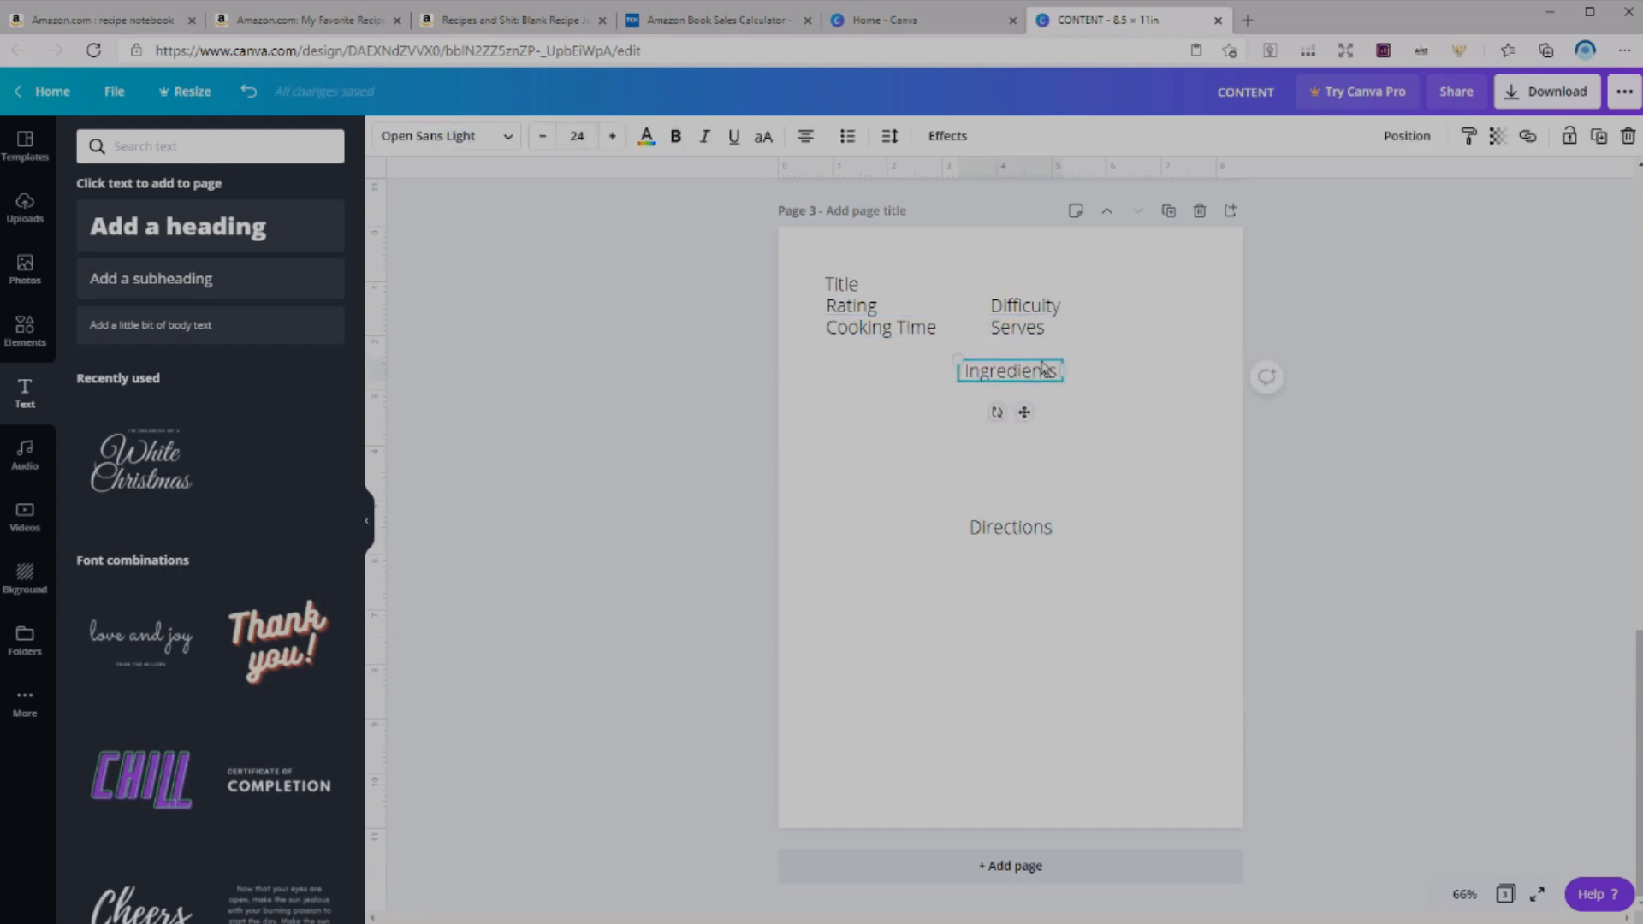
mouse_move(1055, 313)
left_mouse_down()
mouse_move(1076, 313)
mouse_move(1043, 327)
left_mouse_up()
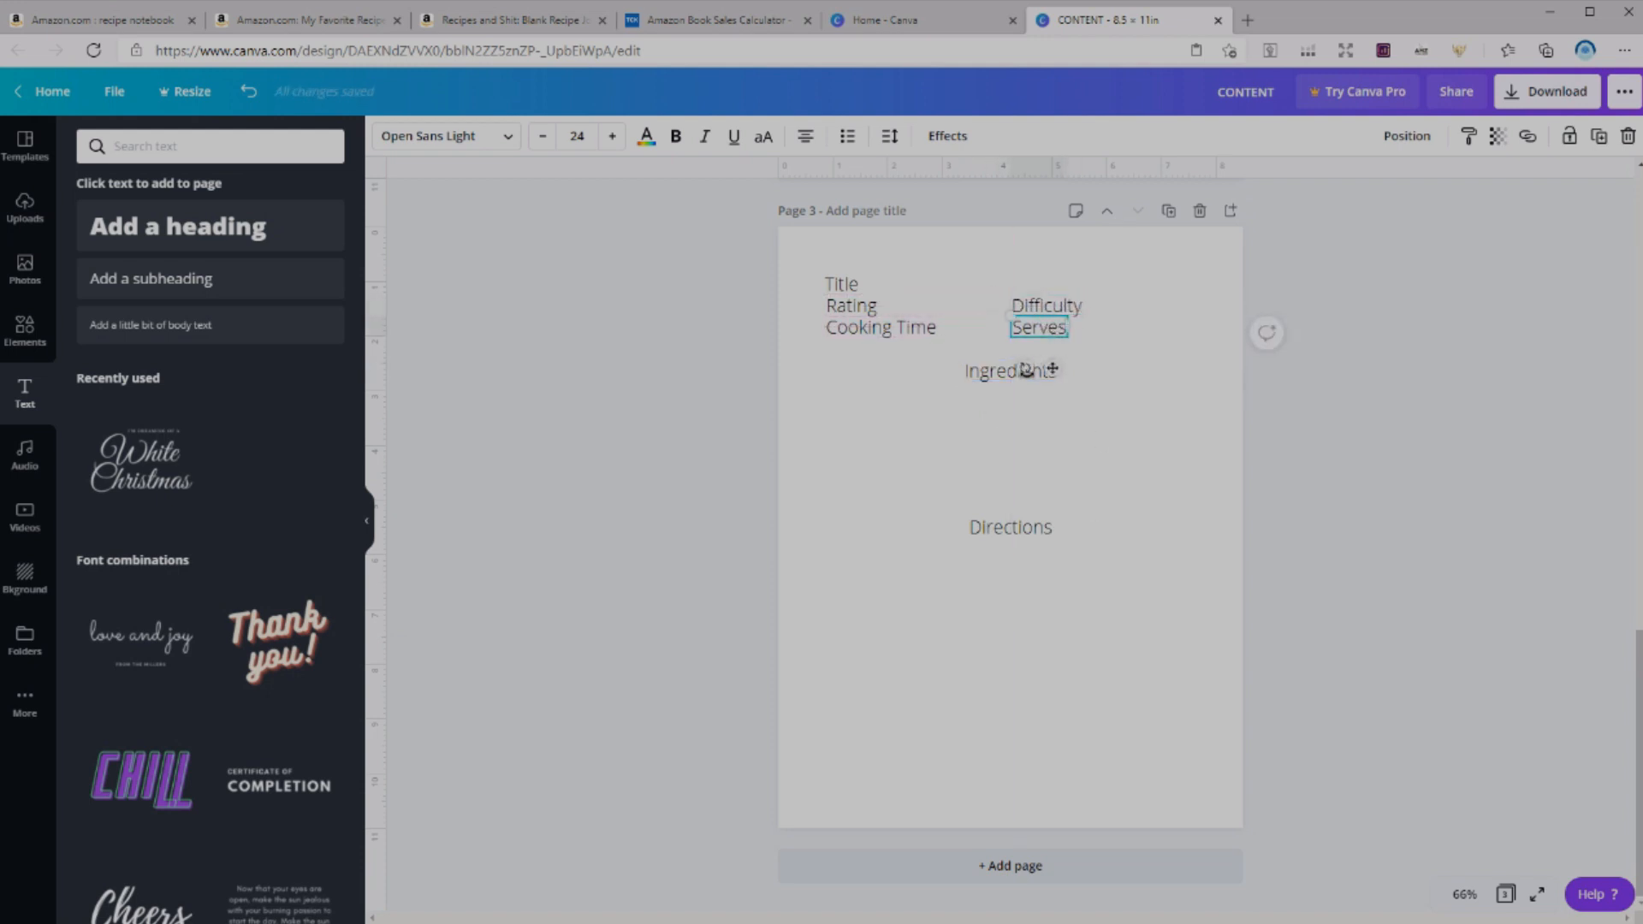
left_click(1034, 467)
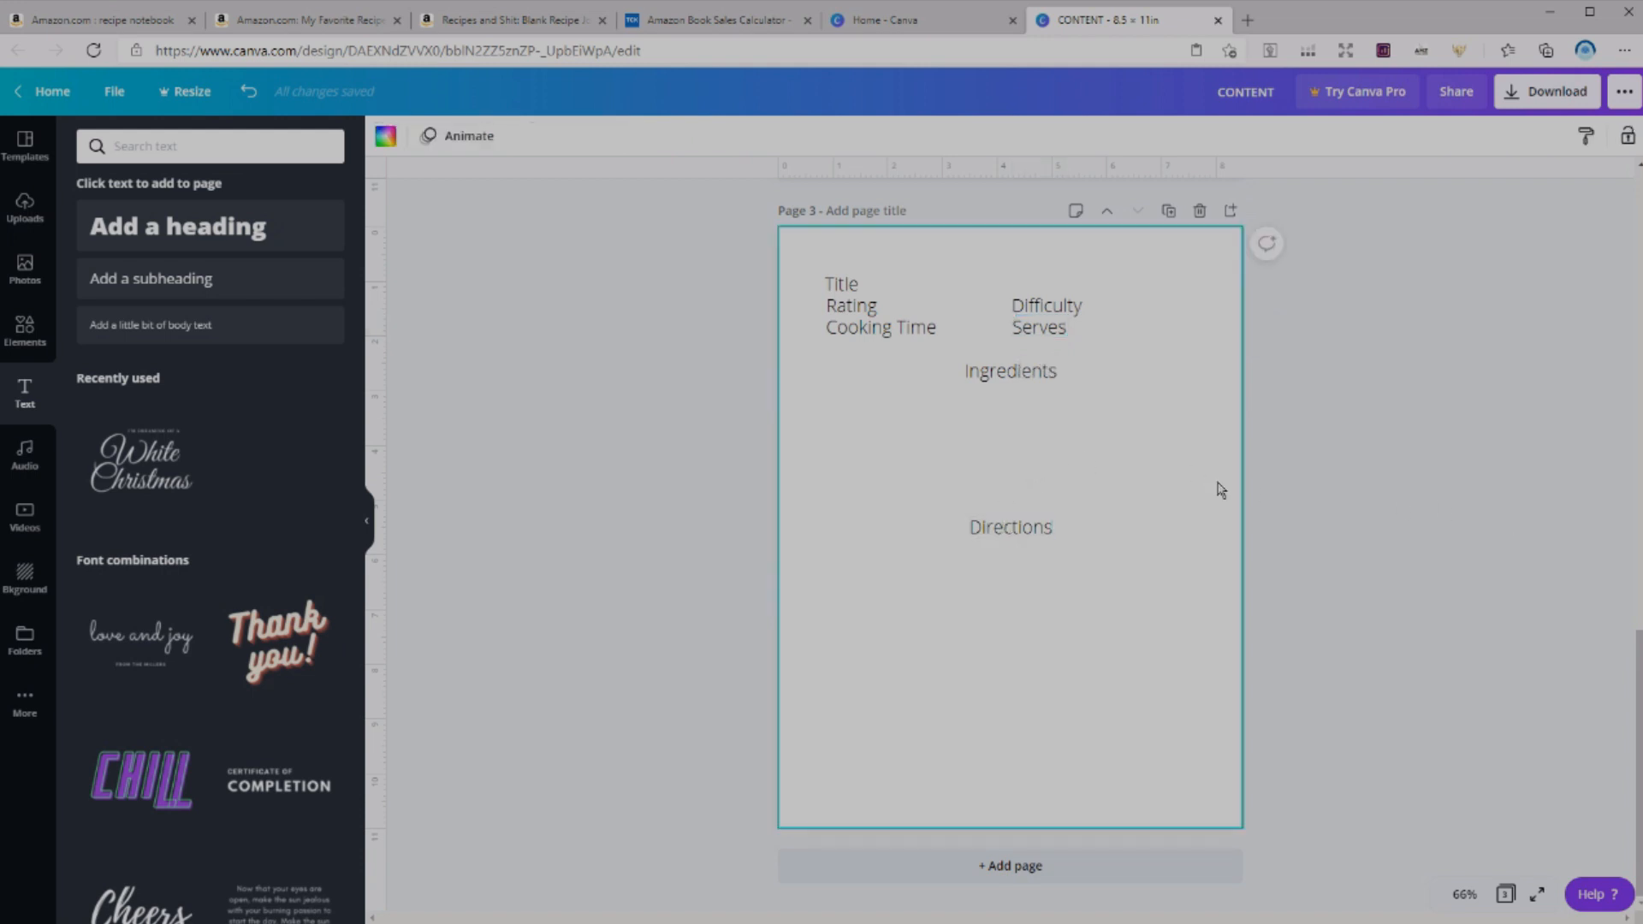
- Search the elements for "star" and insert the free outlined star on page 3
left_click(25, 331)
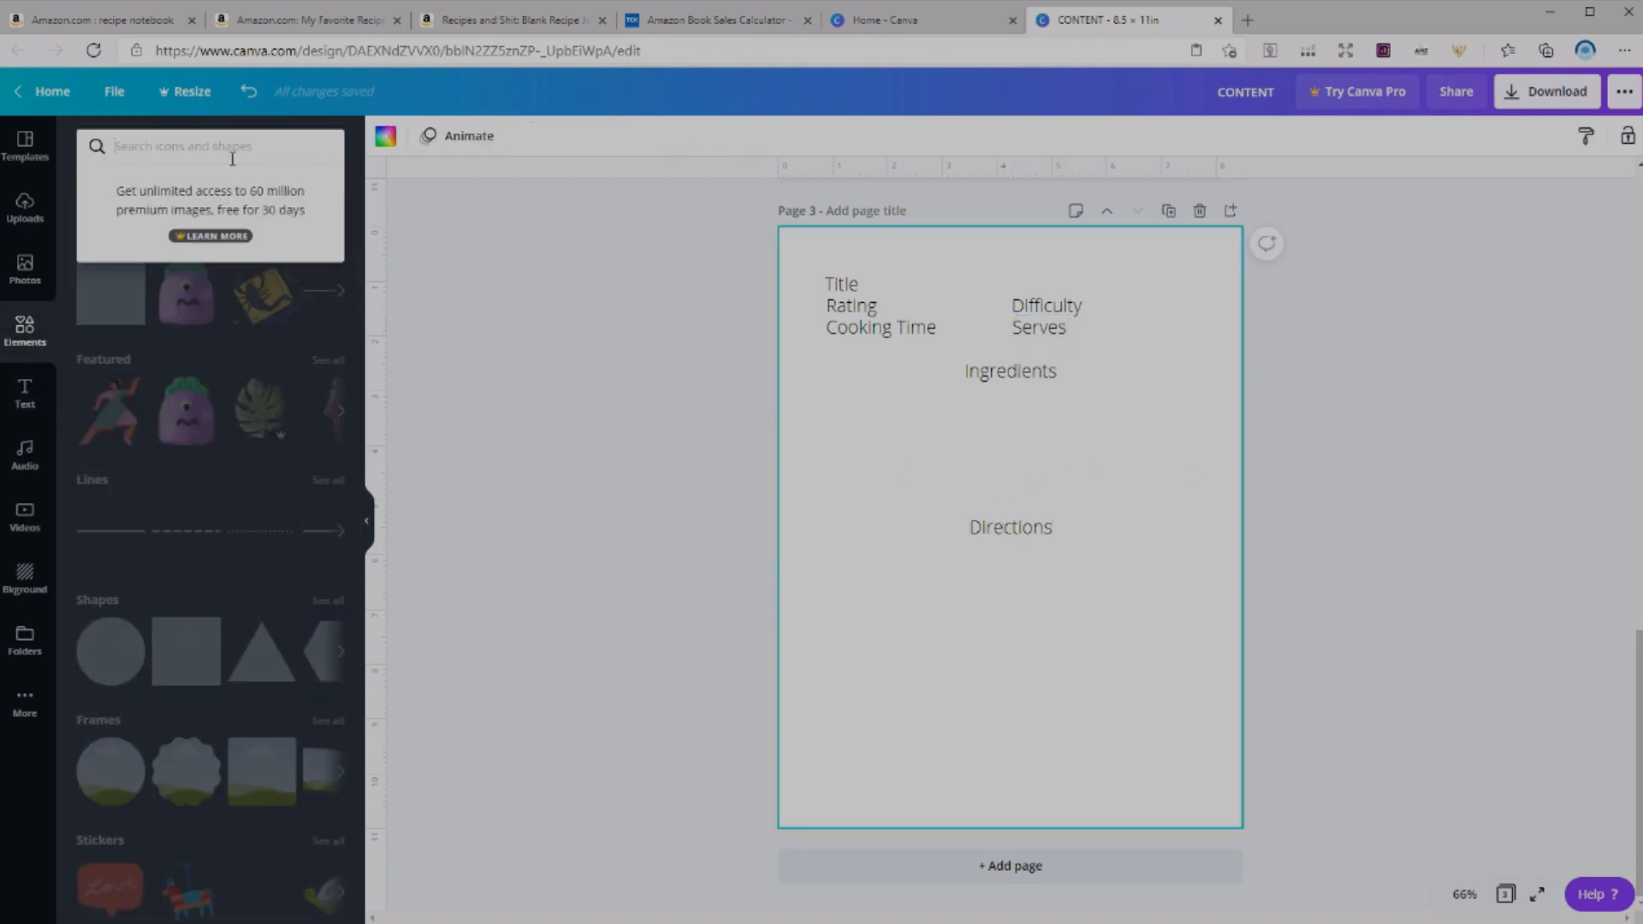
type("star")
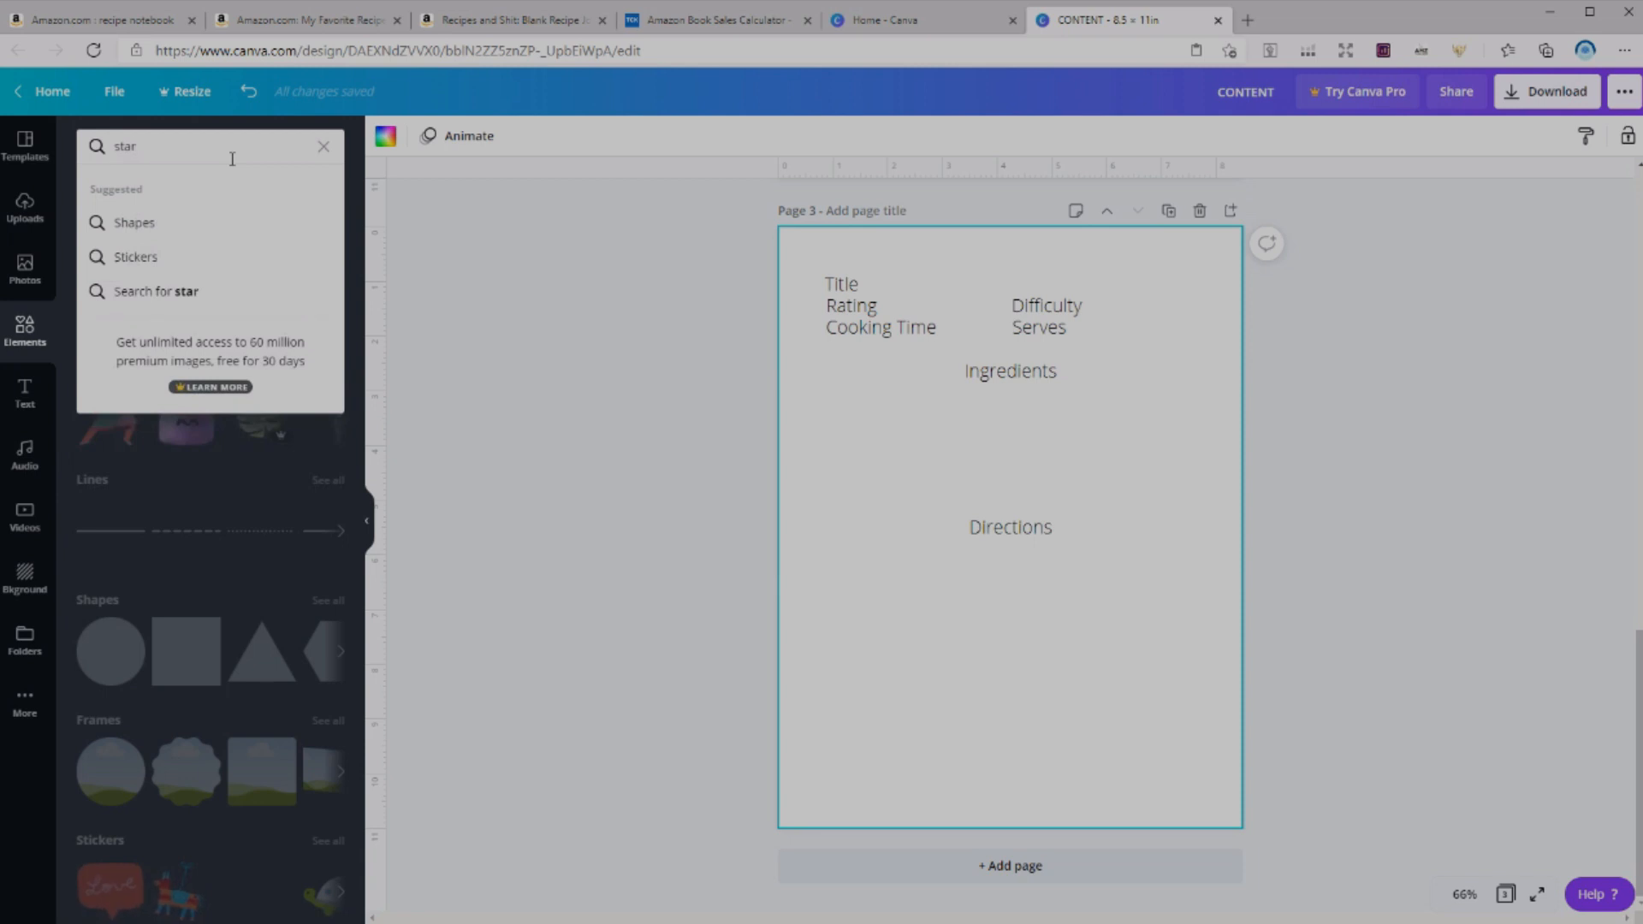
key("Return")
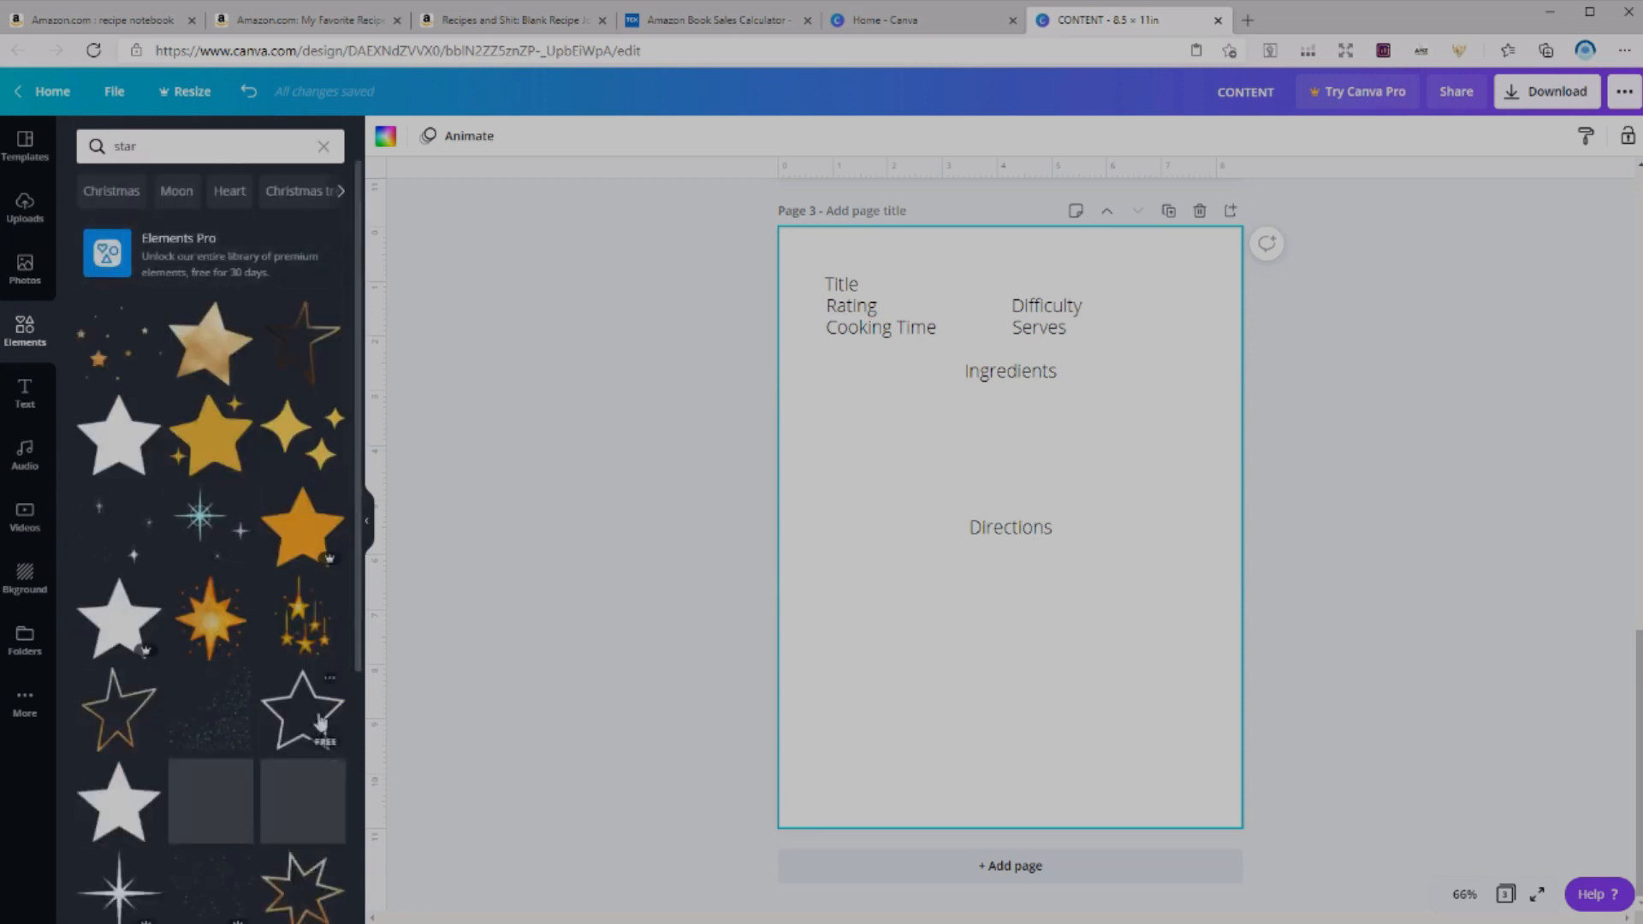
left_click(321, 721)
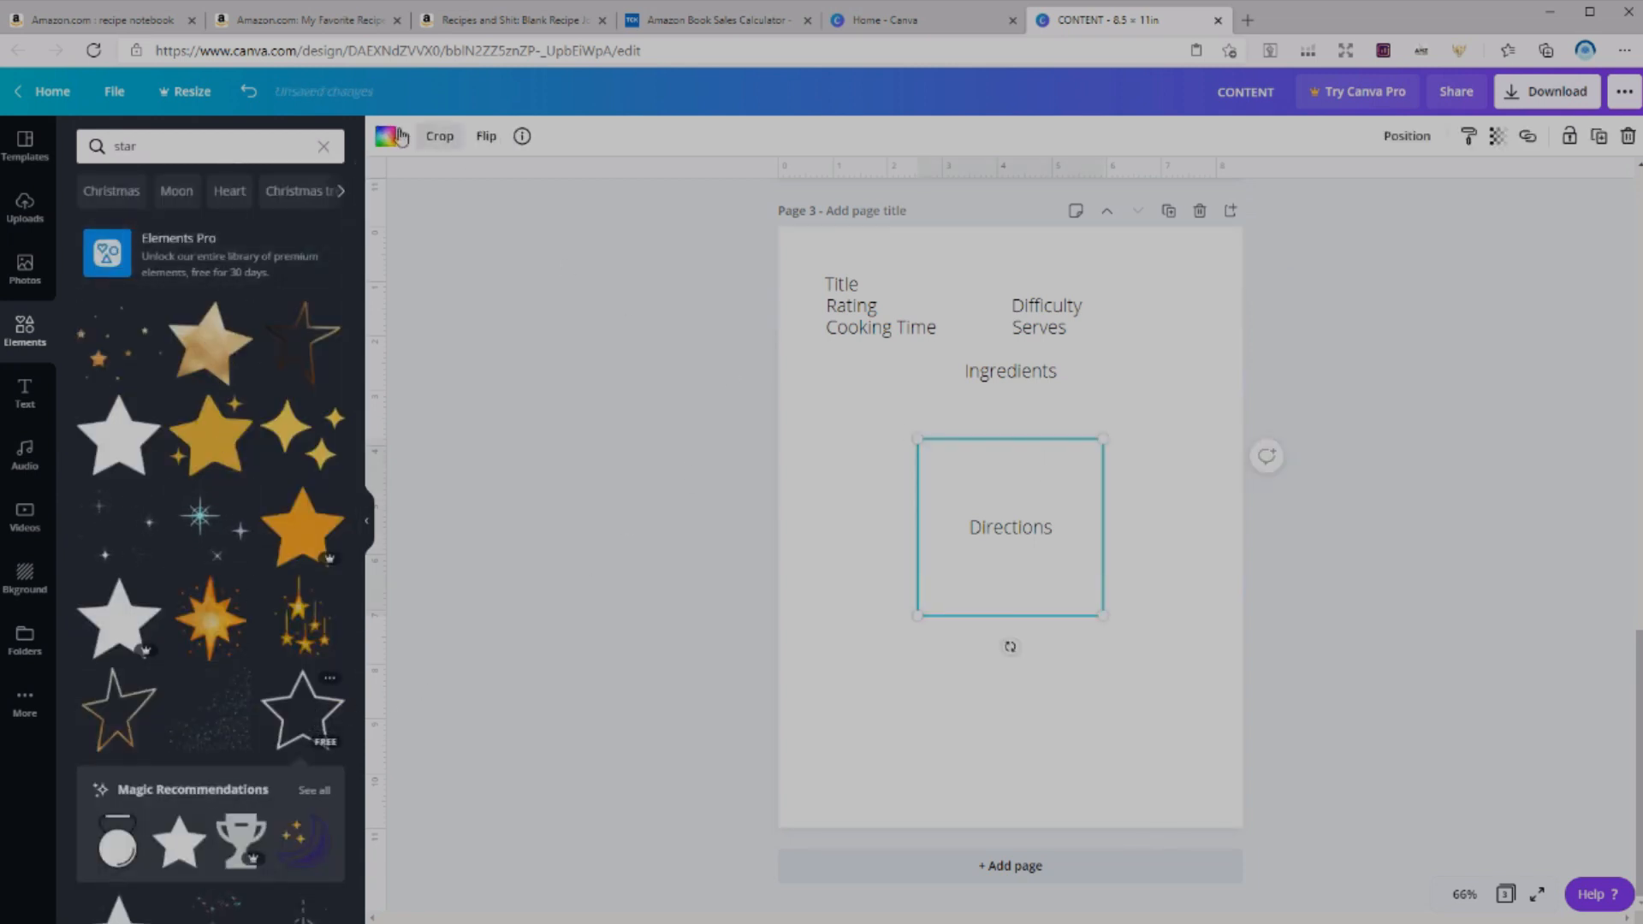
- Color the star black, shrink it, and arrange five evenly spaced copies in a row beside Rating
left_click(398, 137)
left_click_drag(1096, 435, 931, 590)
left_click_drag(942, 649, 983, 350)
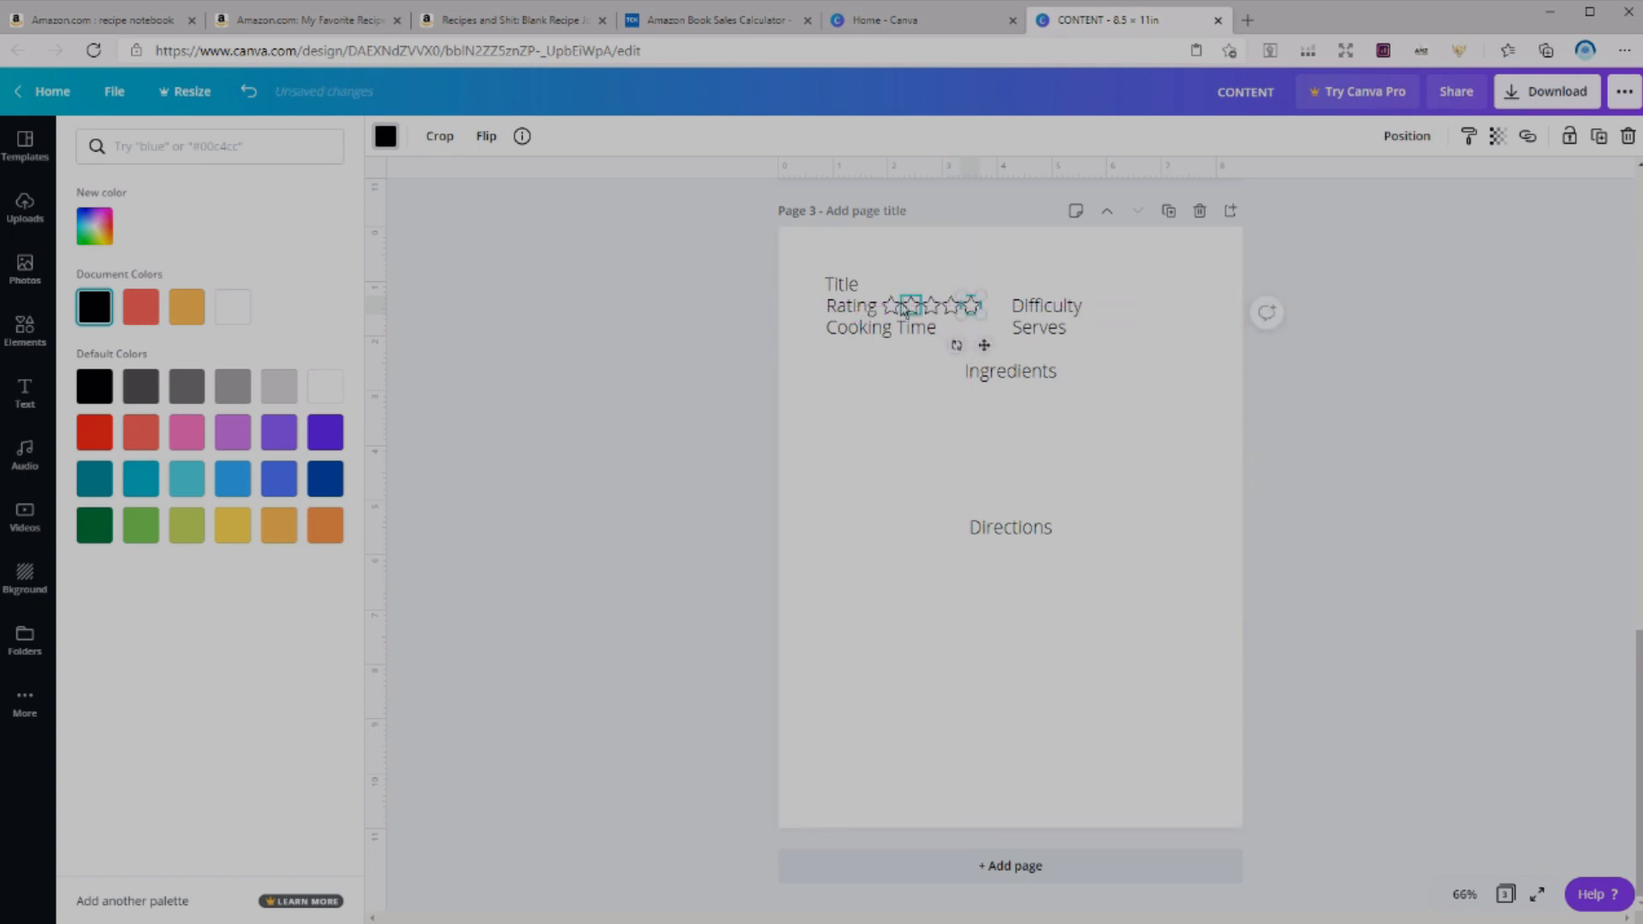
left_click_drag(885, 285, 984, 315)
left_click(1435, 135)
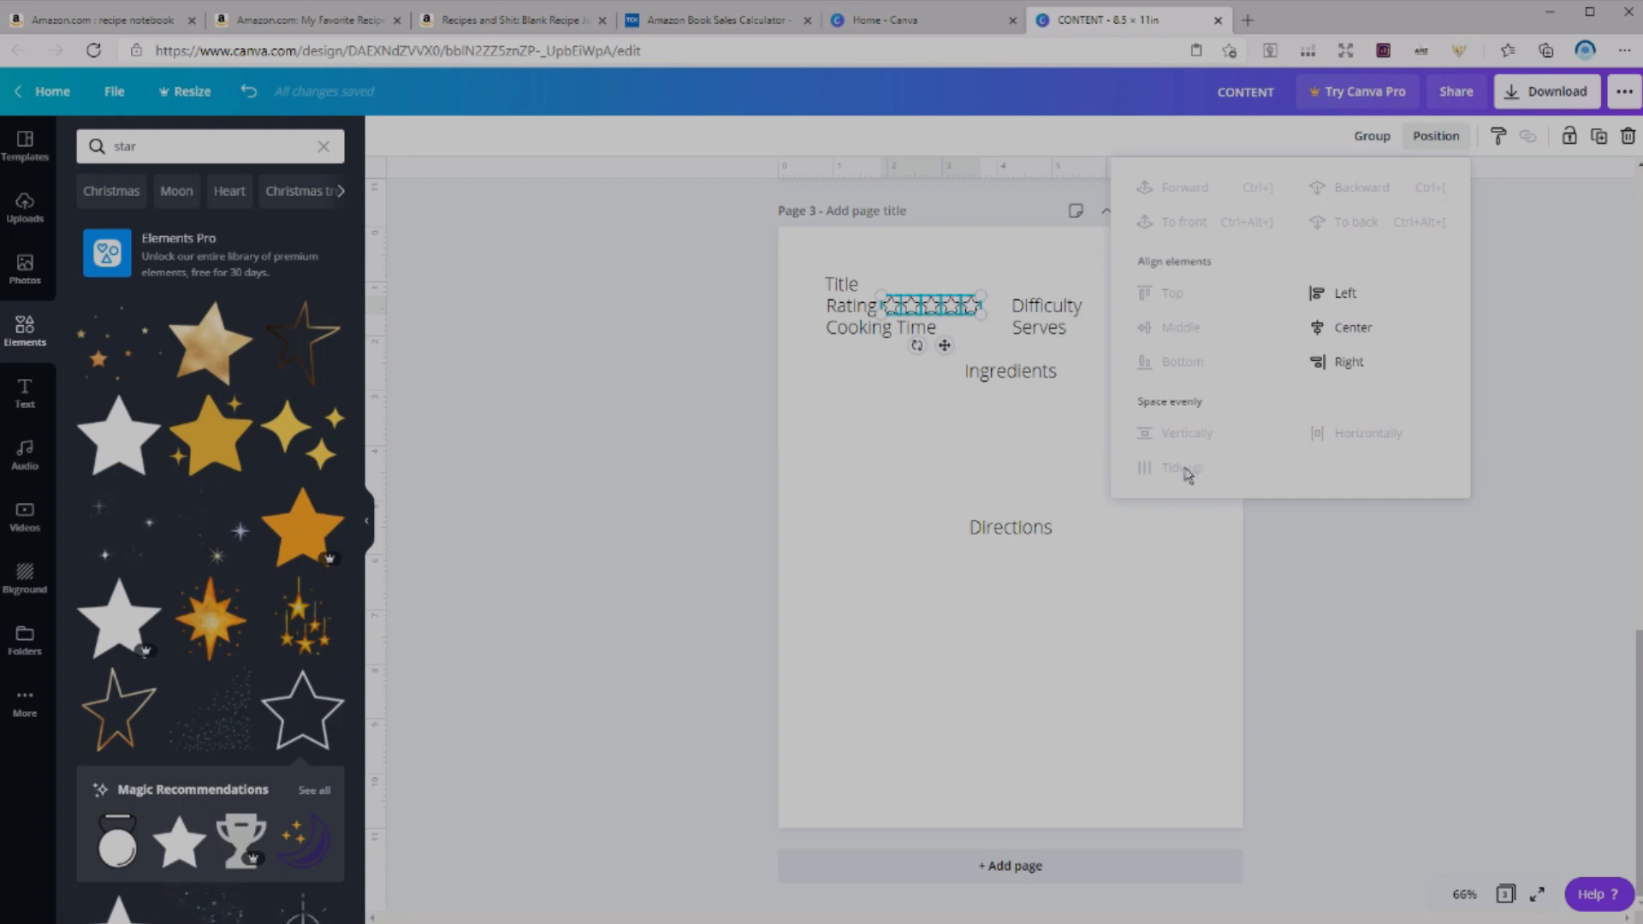
left_click(1169, 557)
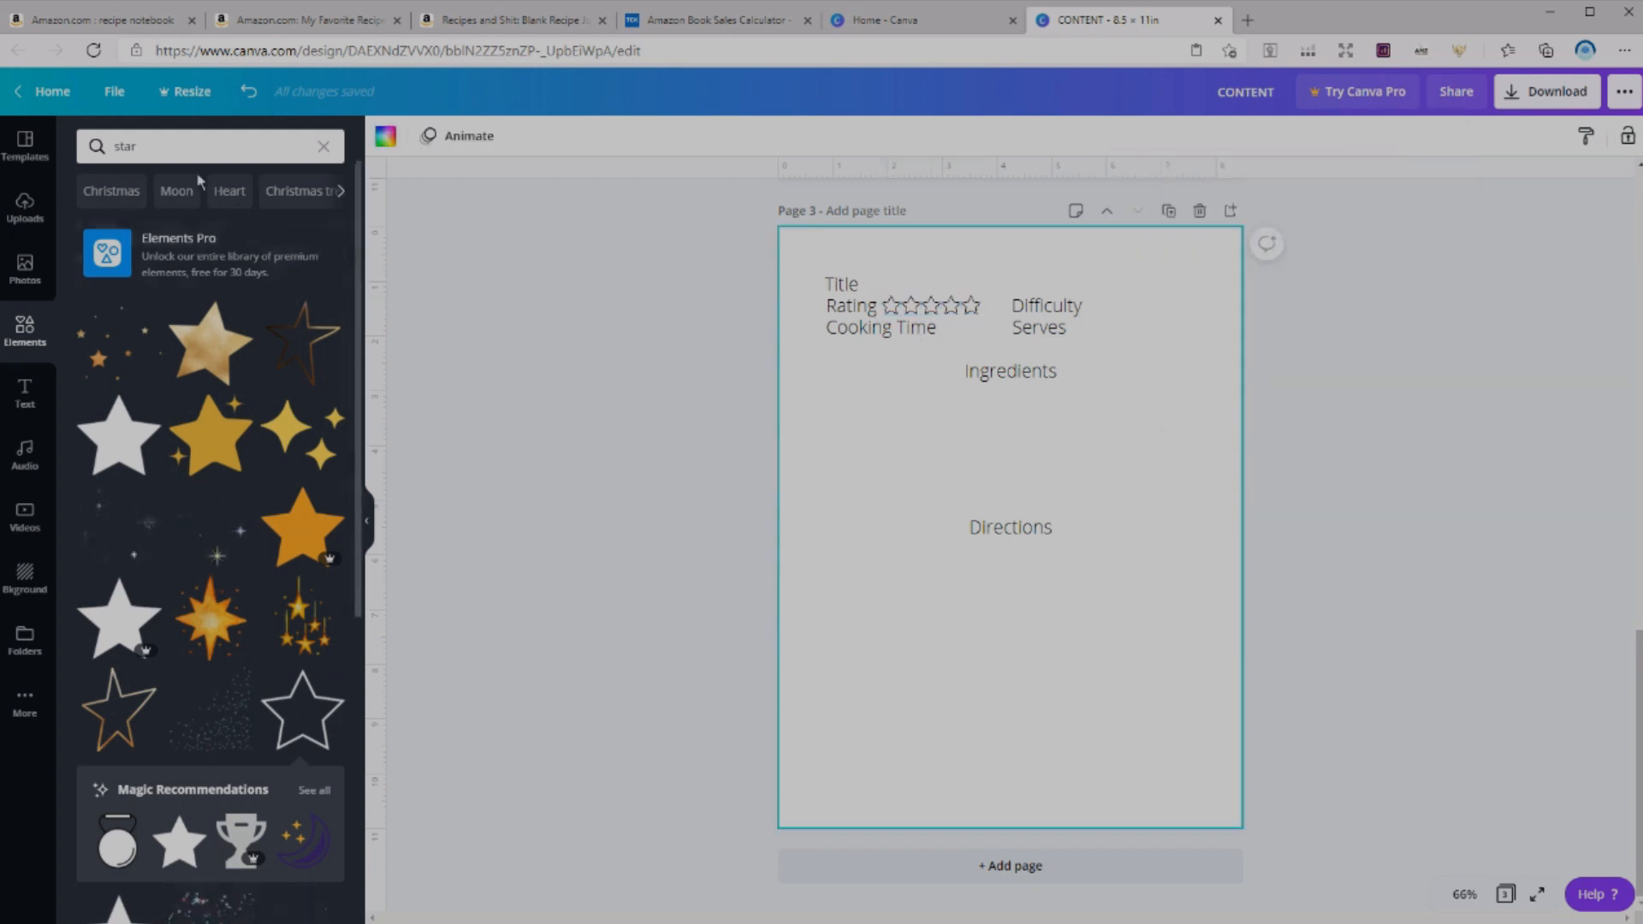
- Search the elements for "circle" and insert a thin circle outline on page 3
left_click(323, 146)
left_click(250, 150)
type("circle")
key("Return")
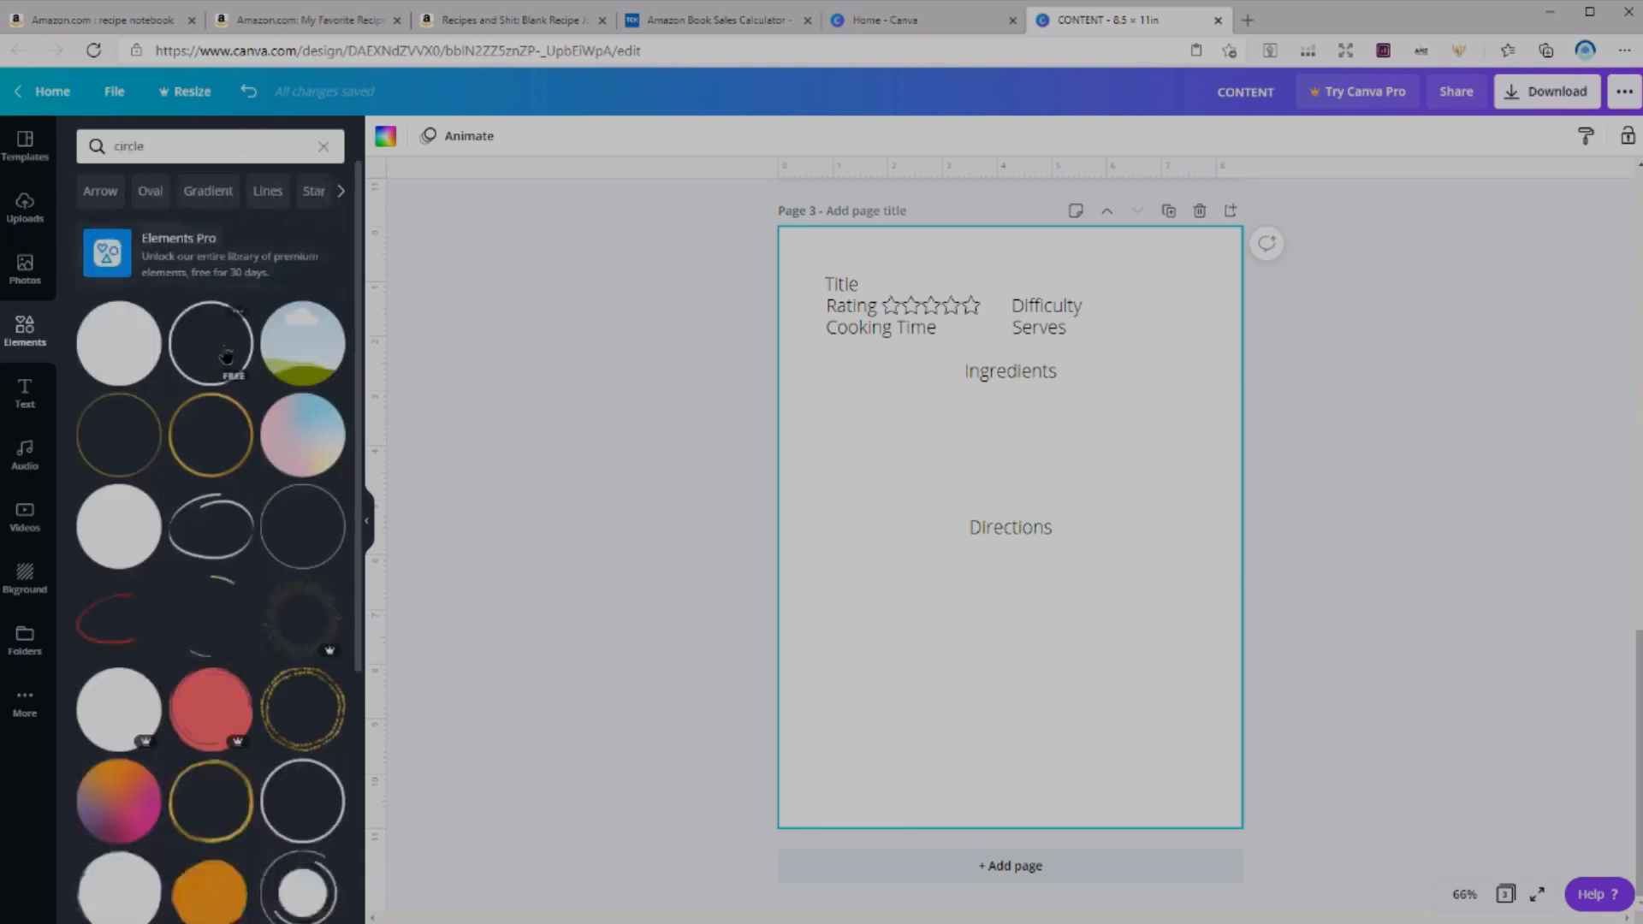
left_click(119, 617)
- Color the small circle black and arrange five copies in a row beside Difficulty
left_click_drag(1138, 656, 1126, 345)
left_click(385, 136)
left_click(94, 306)
left_click_drag(1128, 346, 1144, 349)
left_click_drag(1146, 347, 1166, 349)
left_click_drag(1165, 347, 1184, 347)
left_click(1184, 395)
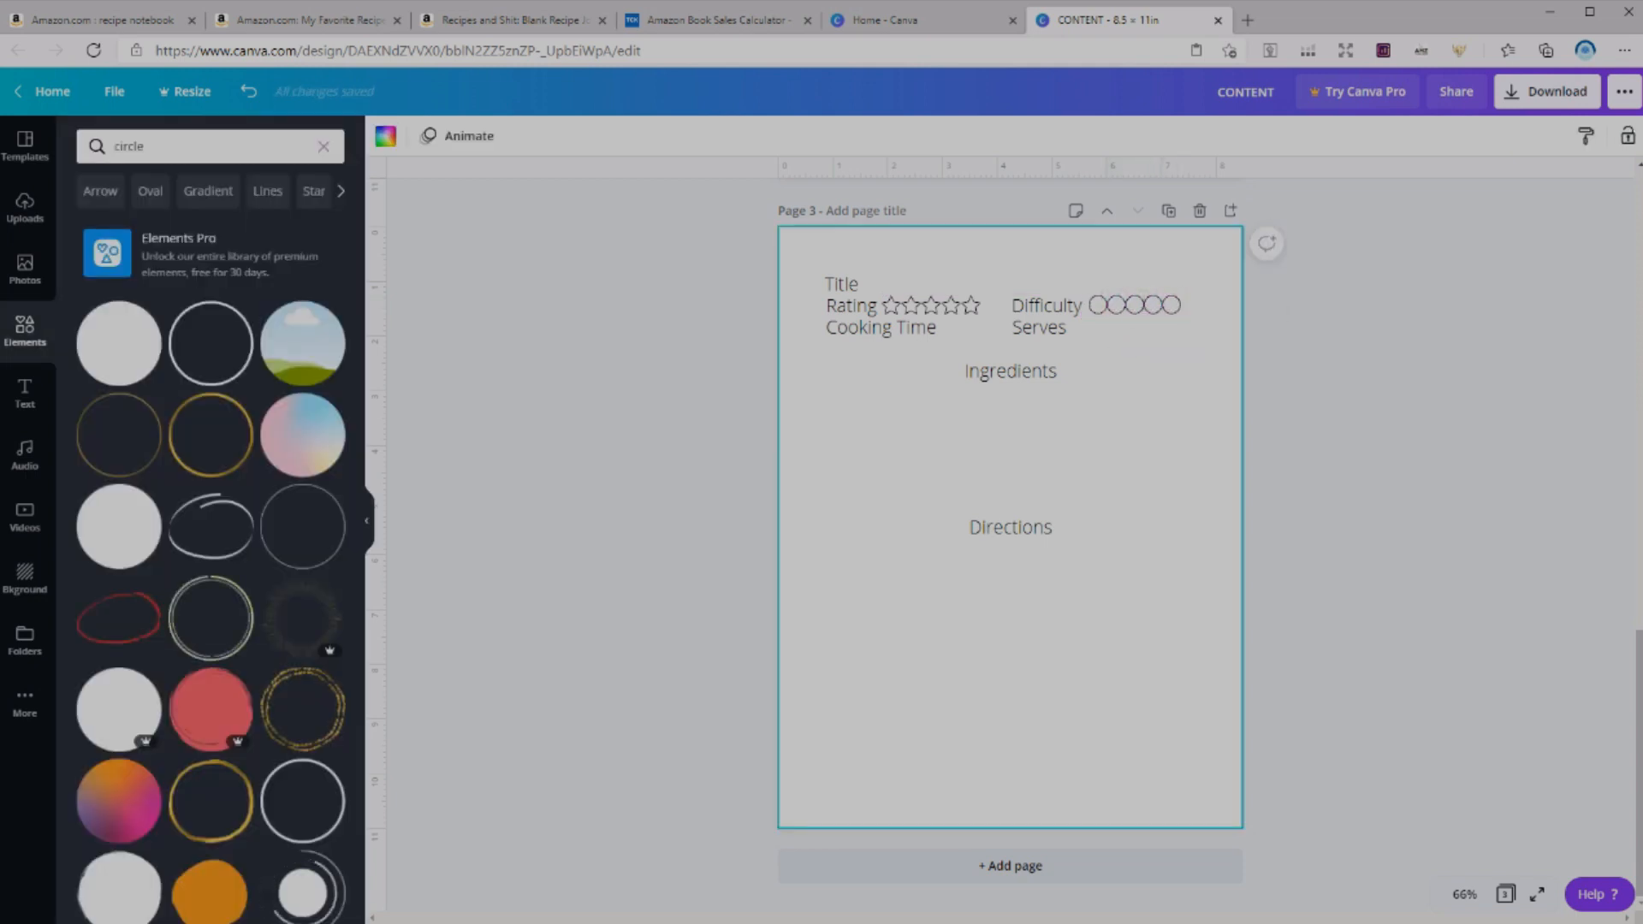
- Search the elements for "lines" and insert the free thin dotted line on page 3
left_click(323, 147)
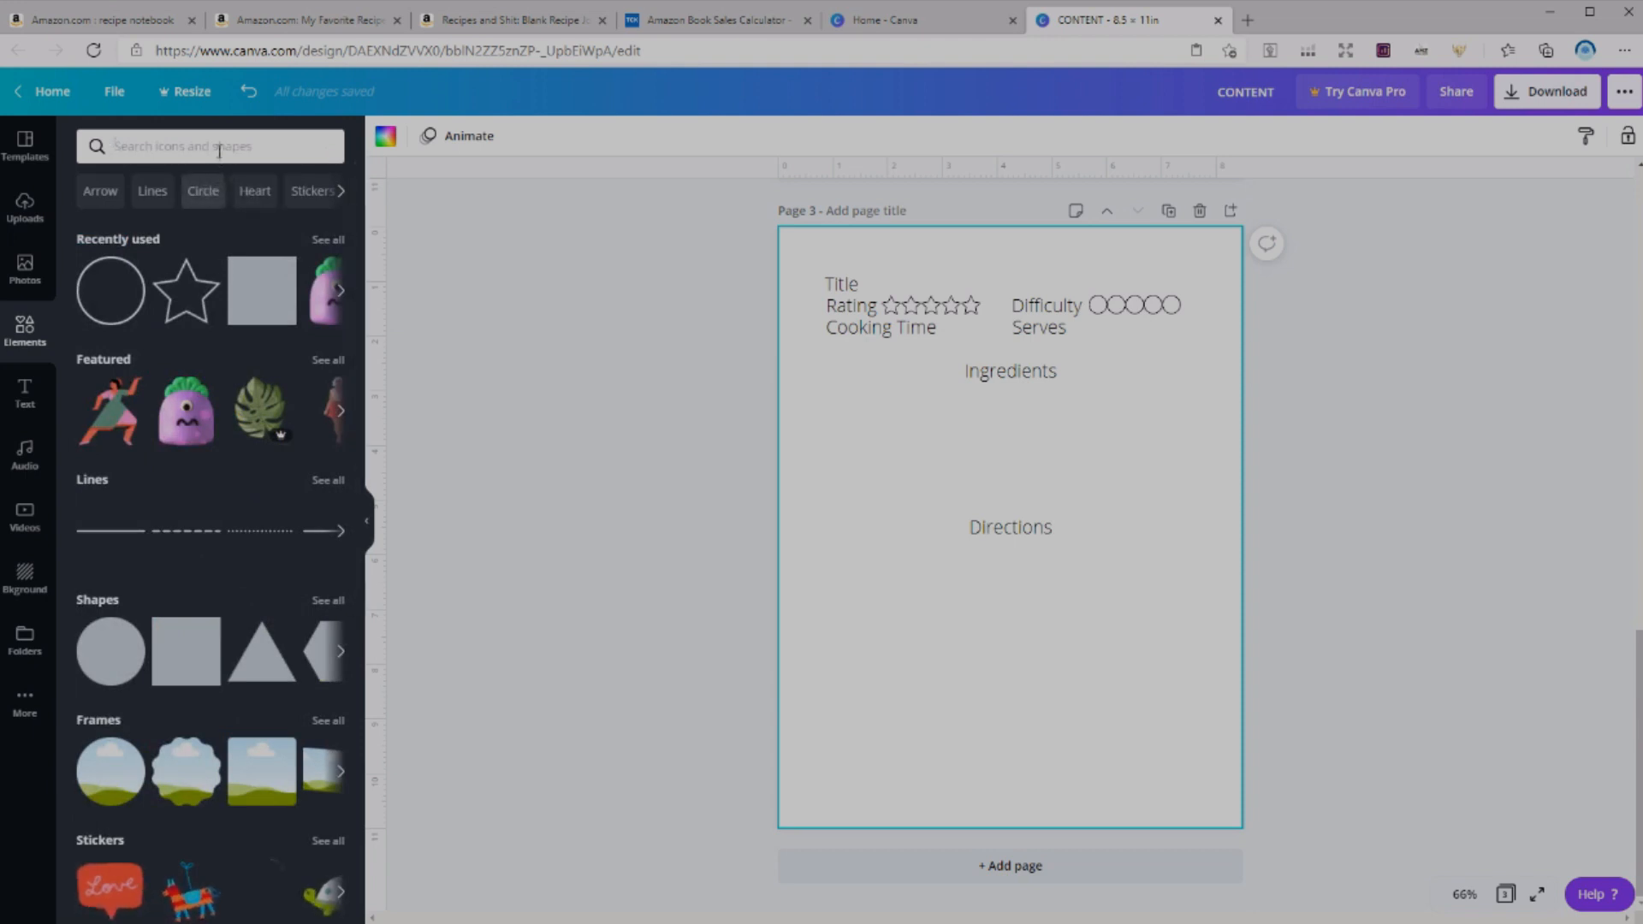
type("lines")
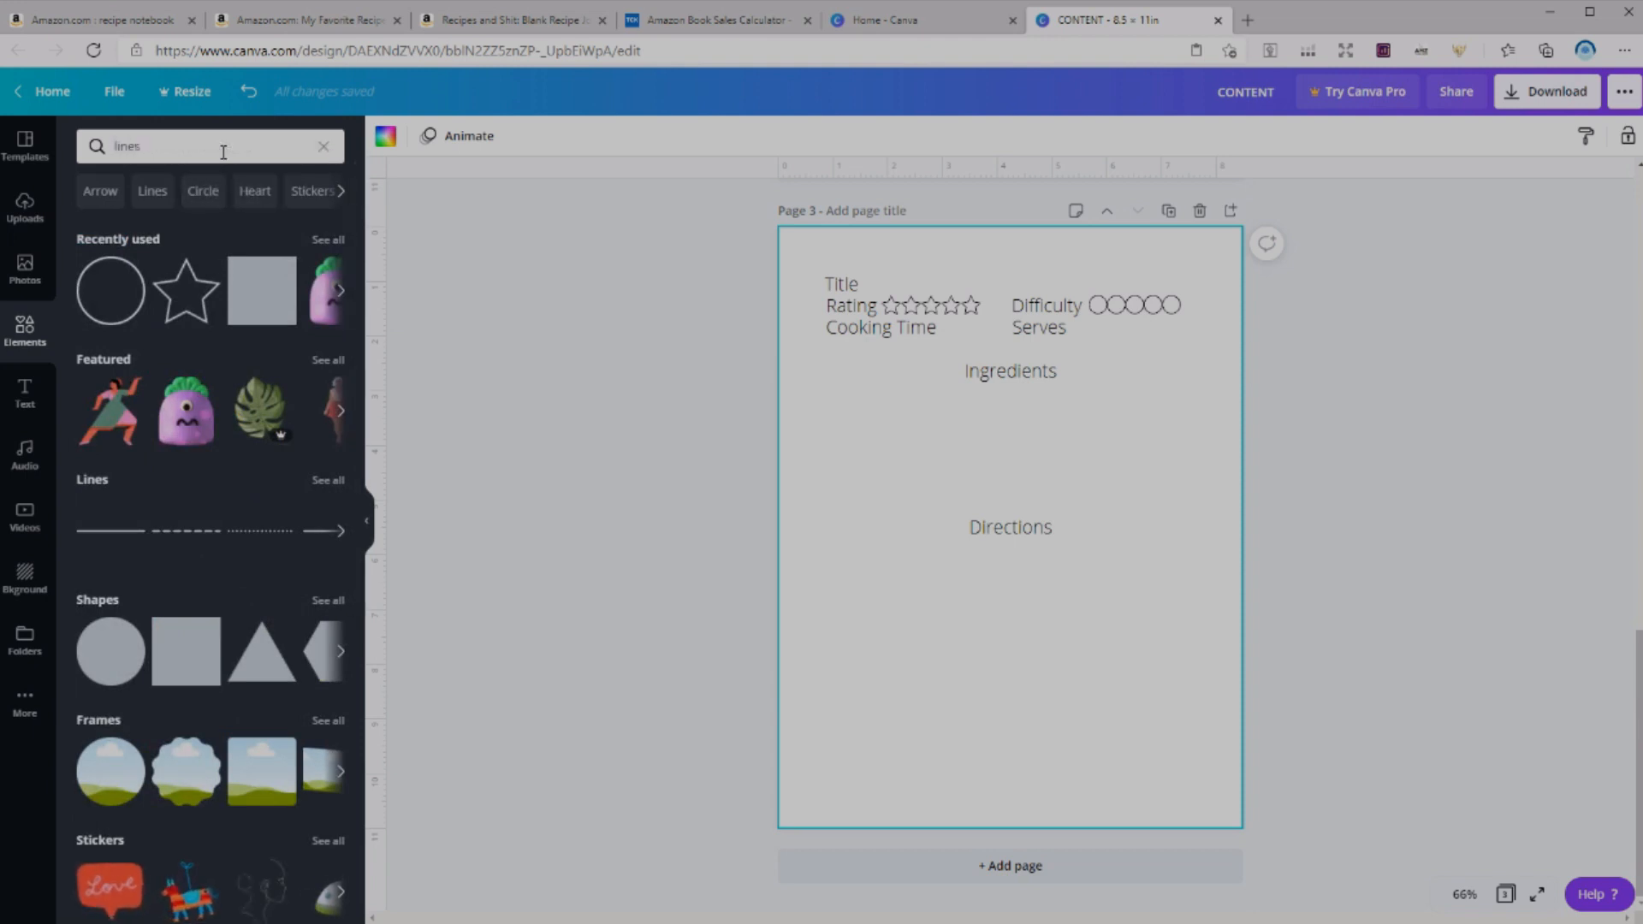
key("Return")
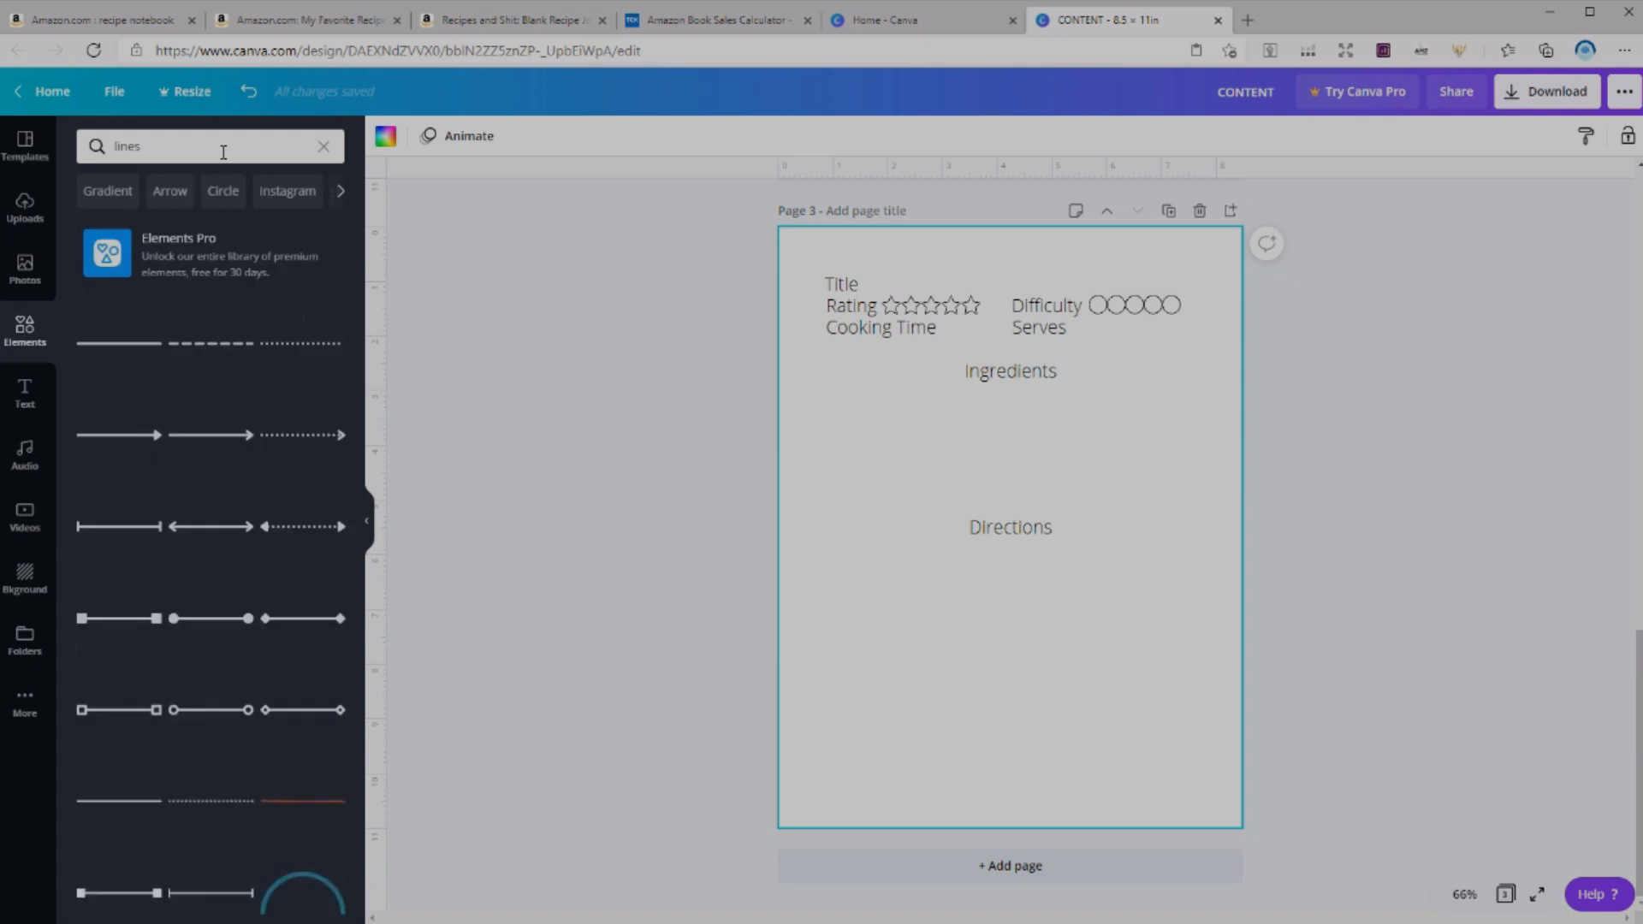
left_click(211, 811)
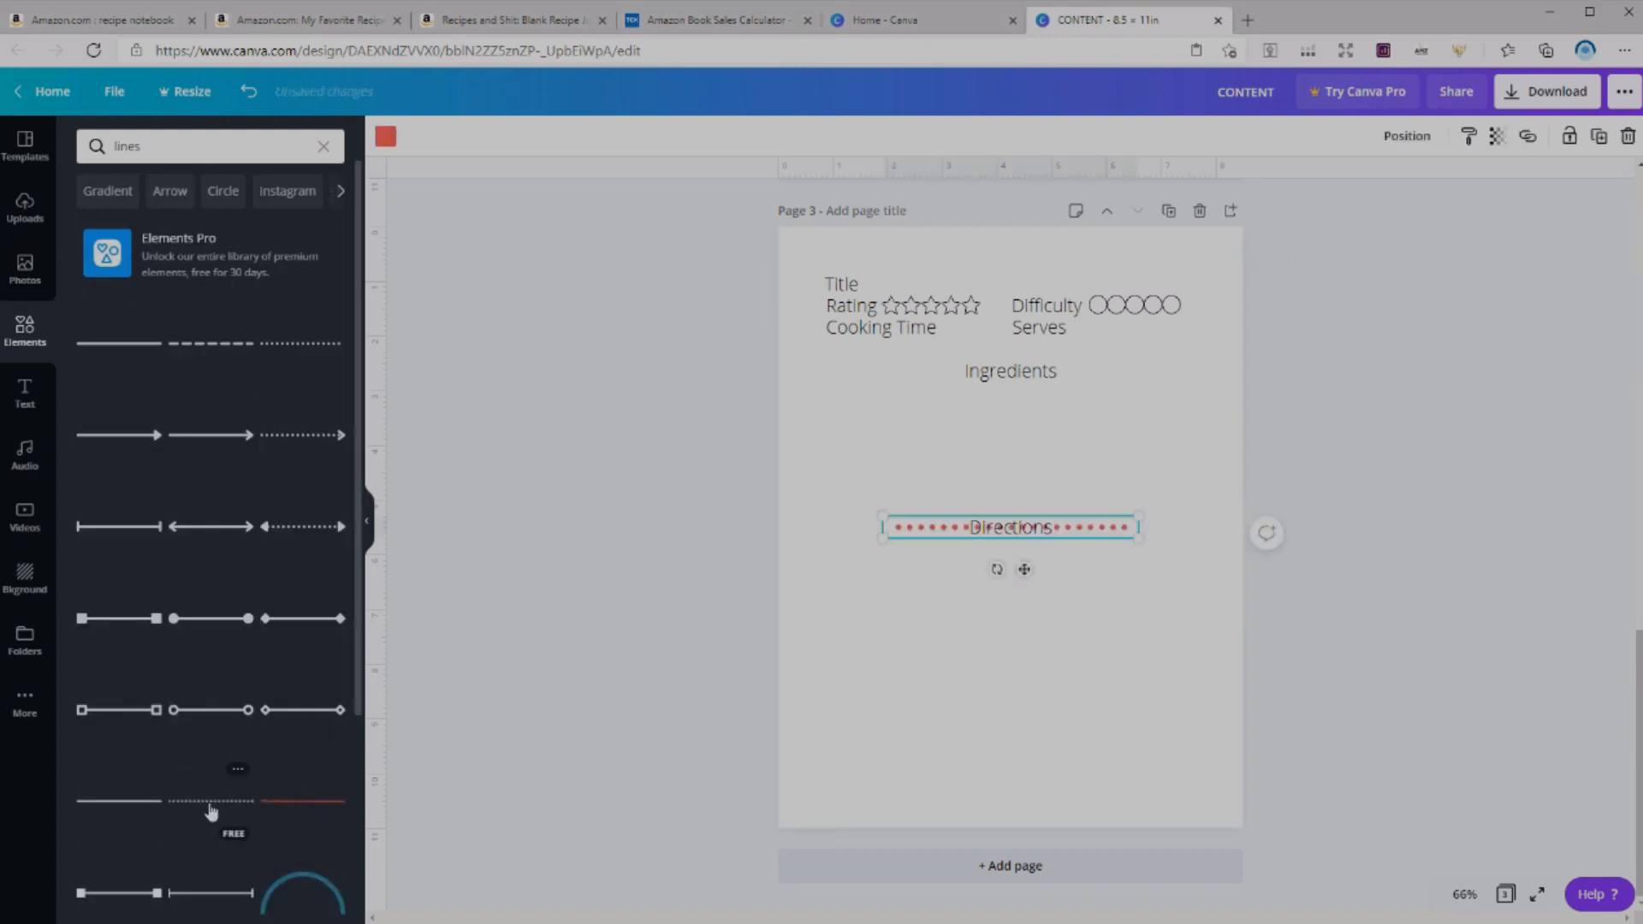
- Color the dotted line black, shrink it to about 2.2 in long, and place it just below the Ingredients heading
left_click(386, 138)
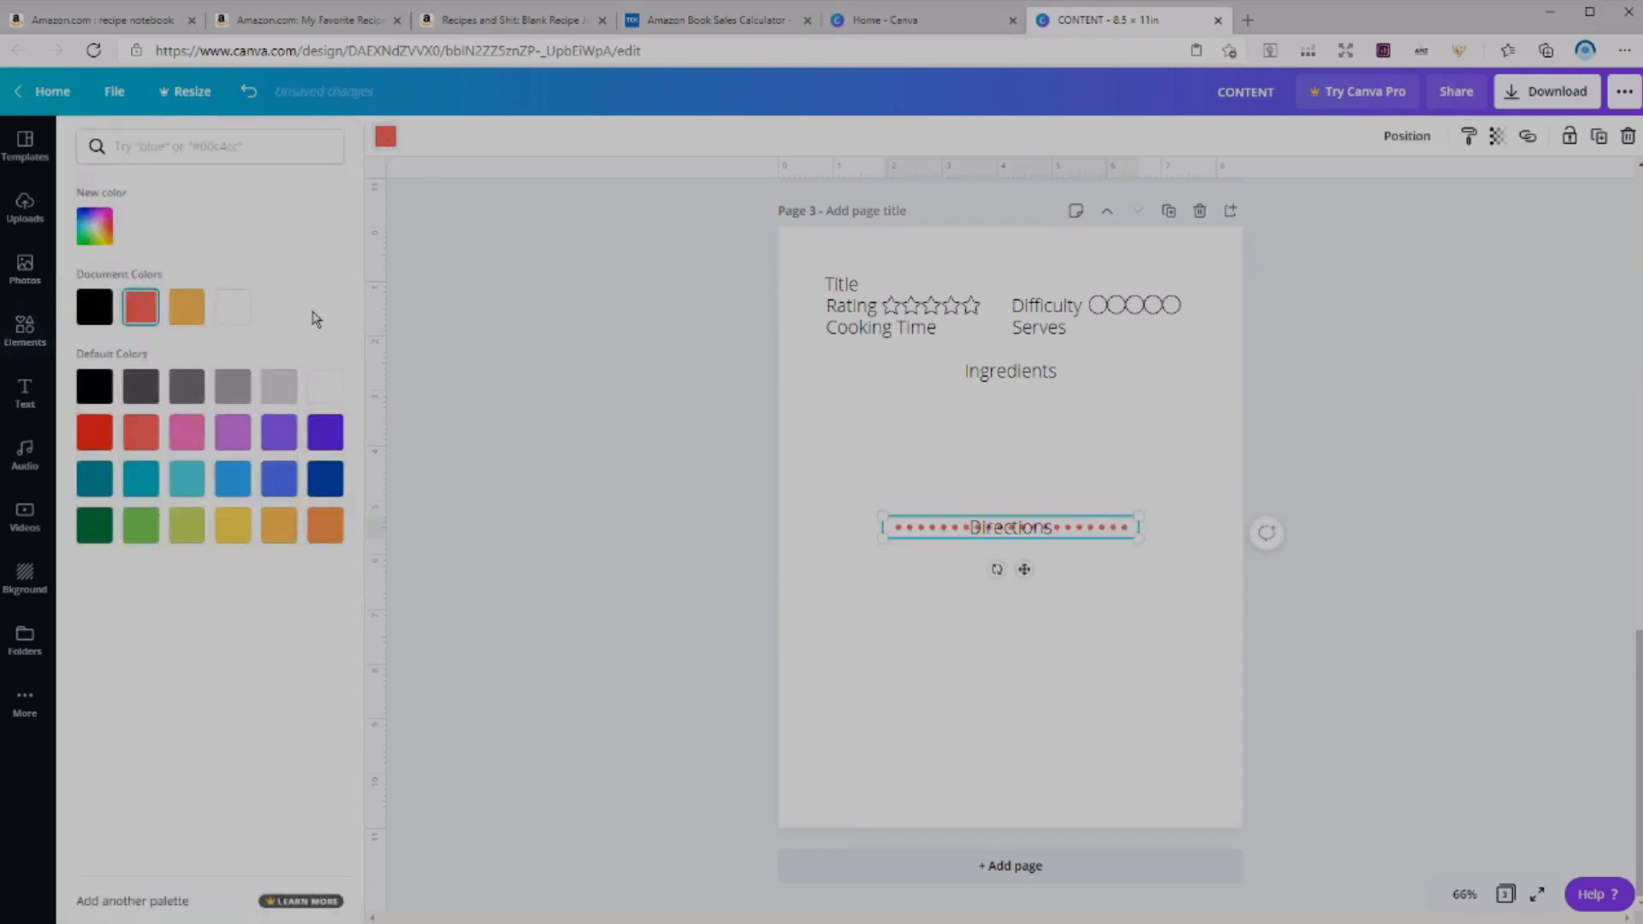
left_click(91, 310)
left_click(1064, 503)
left_click(1118, 528)
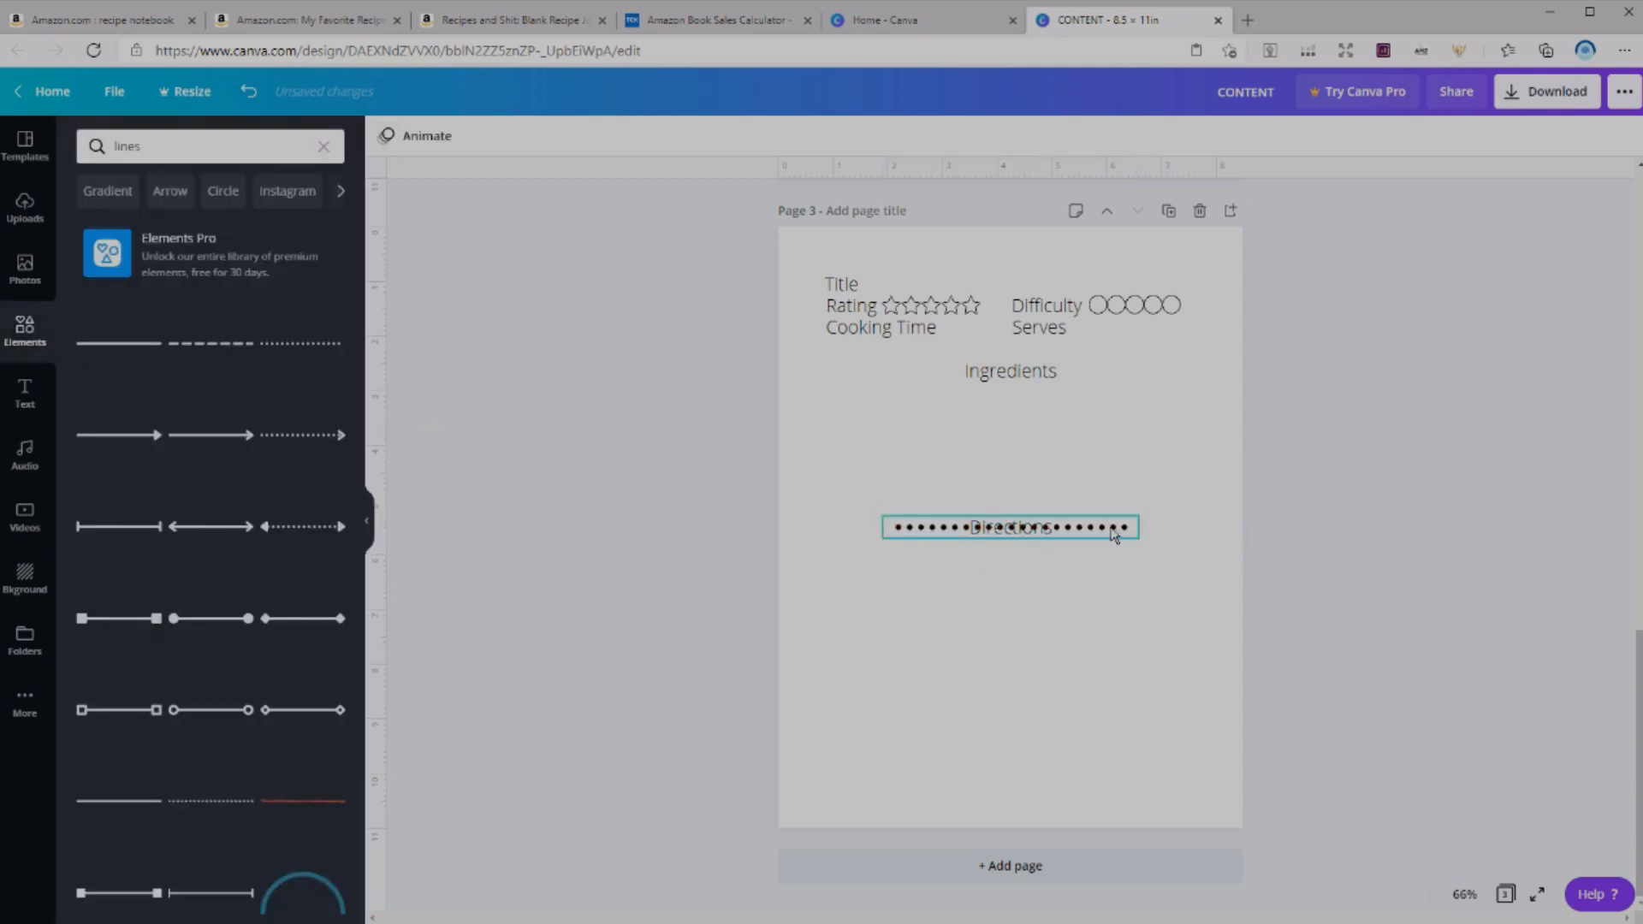
left_click_drag(1135, 511, 958, 532)
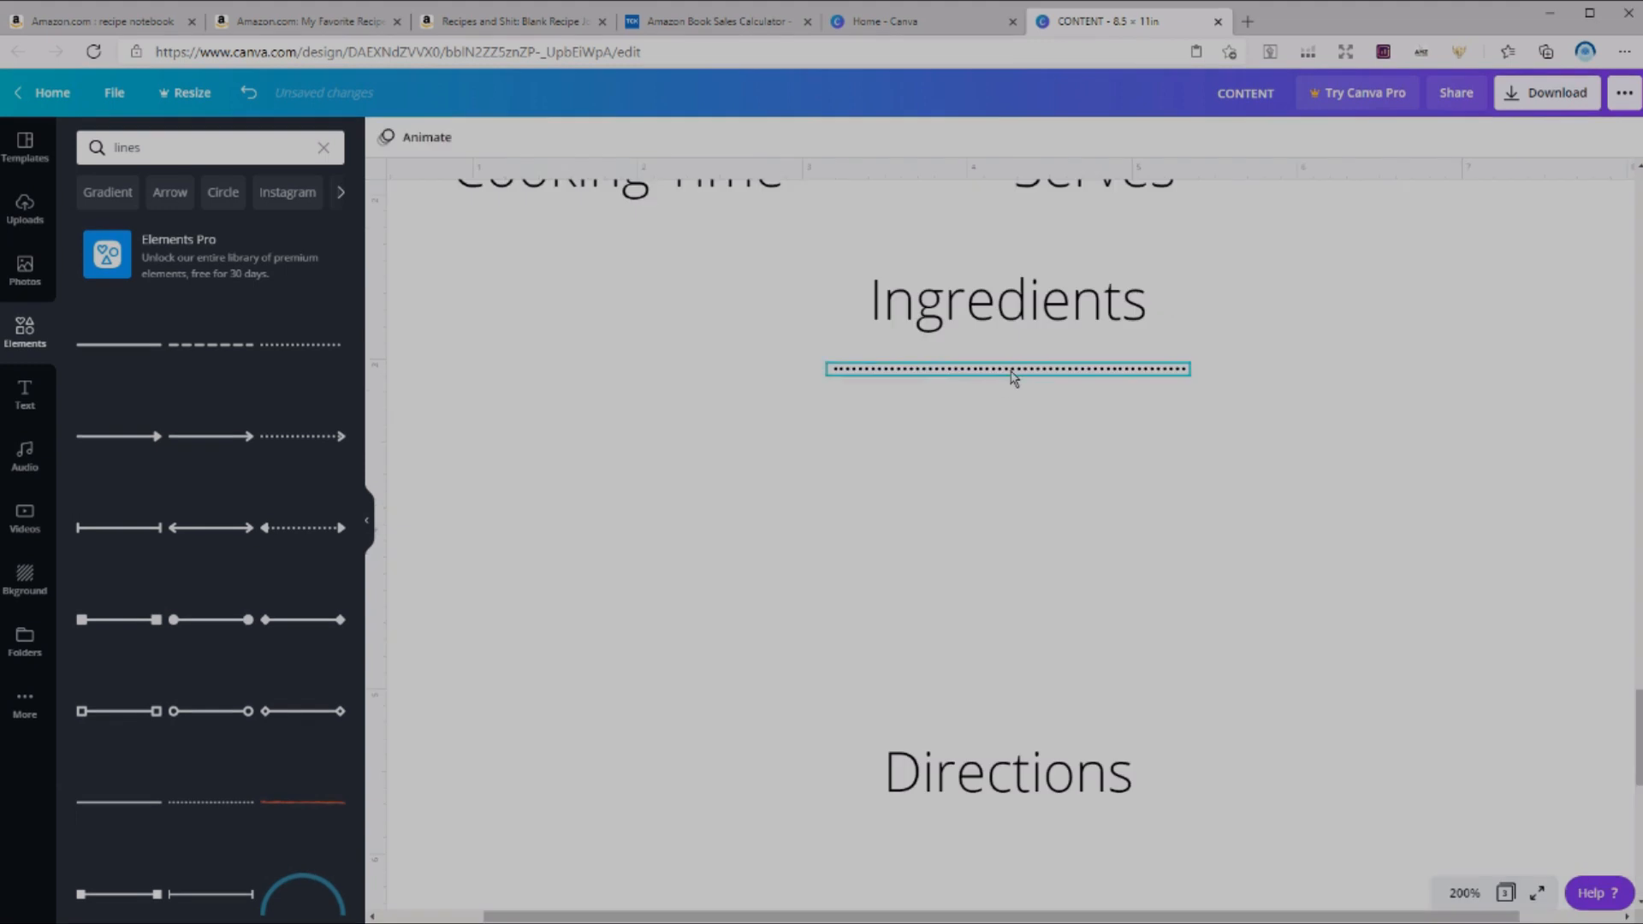
- Copy the short dotted line to both sides so three lines form one row under Ingredients
left_click_drag(1029, 377, 1391, 370)
left_click(1097, 370)
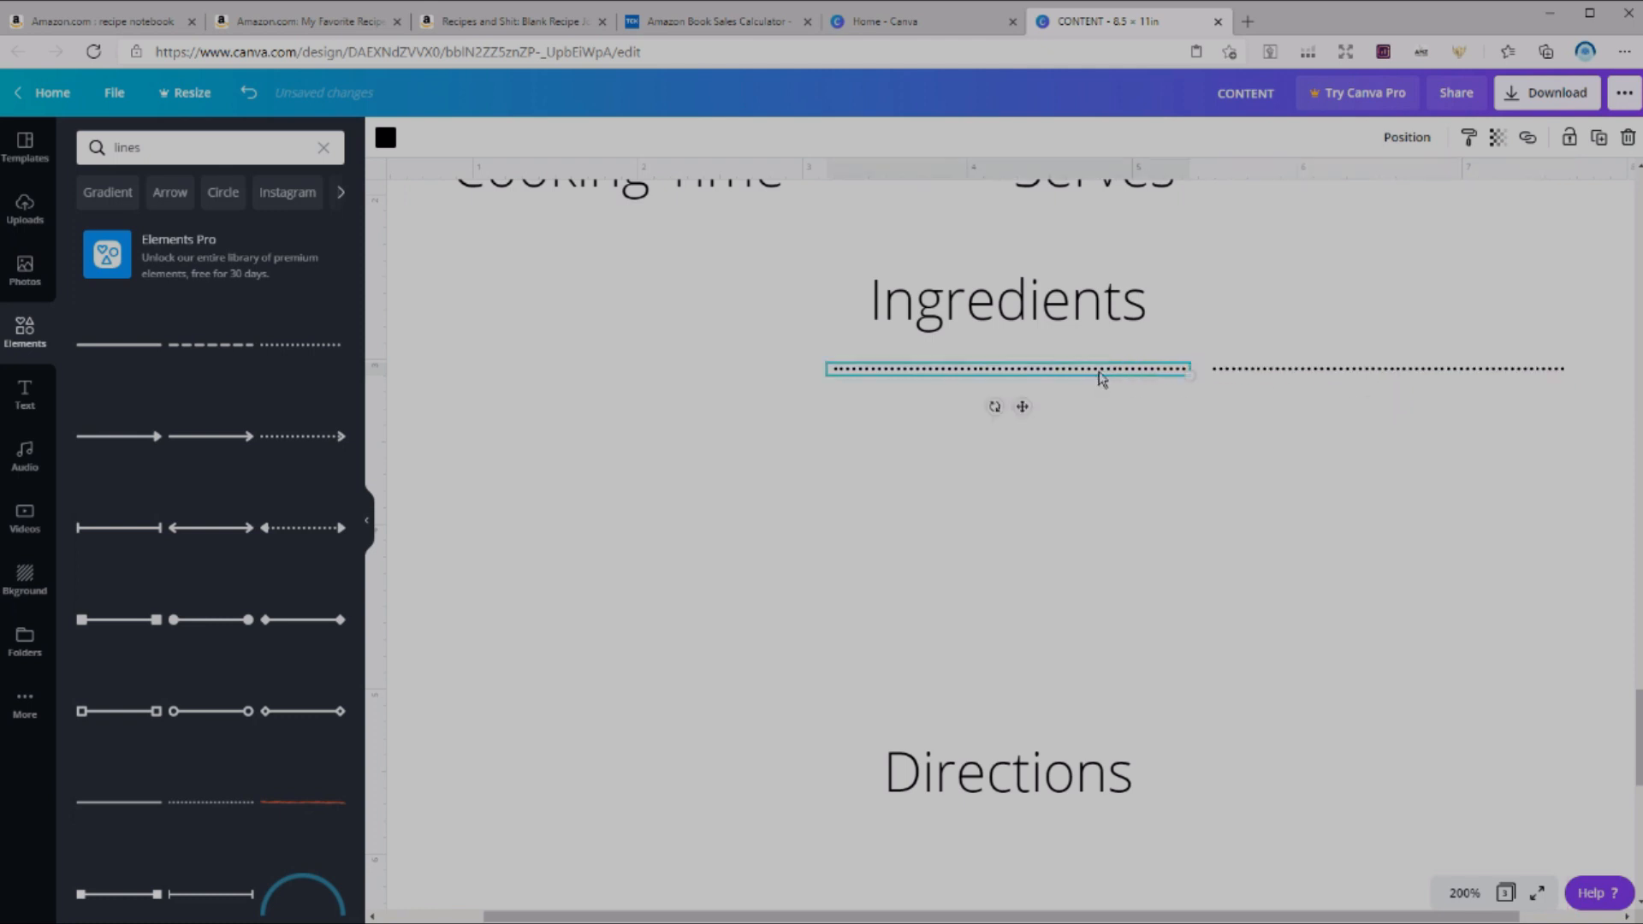
left_click(898, 394)
left_click(941, 370)
left_click_drag(942, 370, 563, 359)
left_click(766, 458)
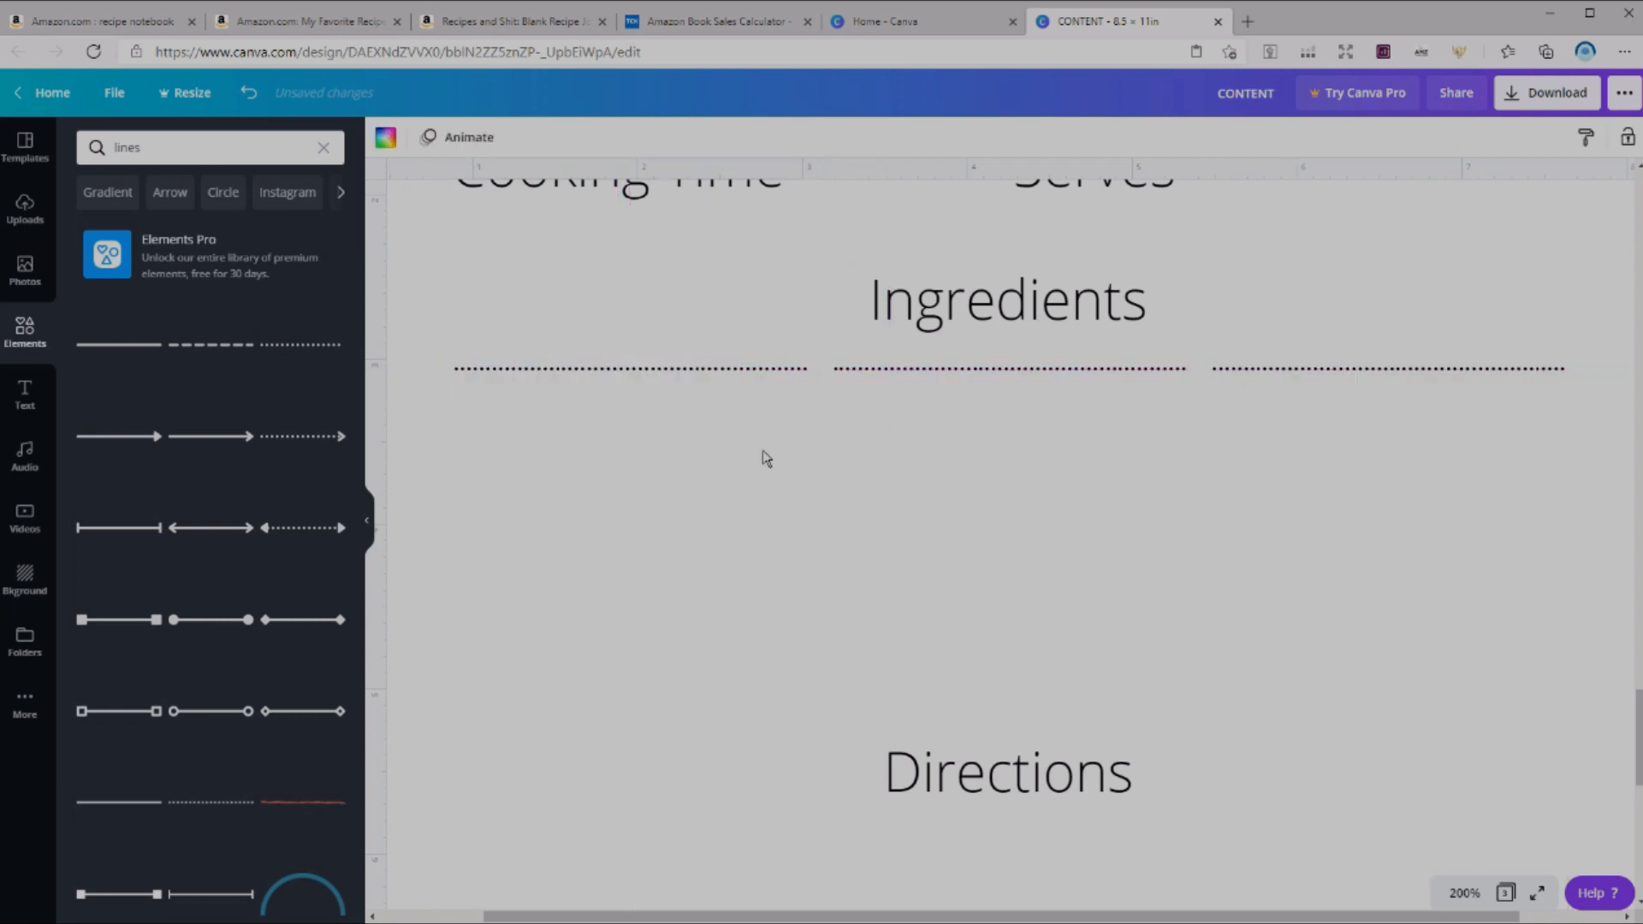
- Duplicate the row of three dotted lines downward until eleven rows fill the space between Ingredients and Directions
left_click_drag(691, 423, 1178, 394)
left_click_drag(1331, 377, 1342, 367)
key("ctrl+d")
key("ctrl+d")
key("ctrl+d")
key("ctrl+d")
key("ctrl+d")
key("ctrl+d")
key("ctrl+d")
key("ctrl+d")
key("ctrl+d")
key("ctrl+d")
- Align the first column of ingredient lines to its left edge and space the lines evenly vertically
left_click_drag(568, 287, 726, 687)
left_click(1435, 137)
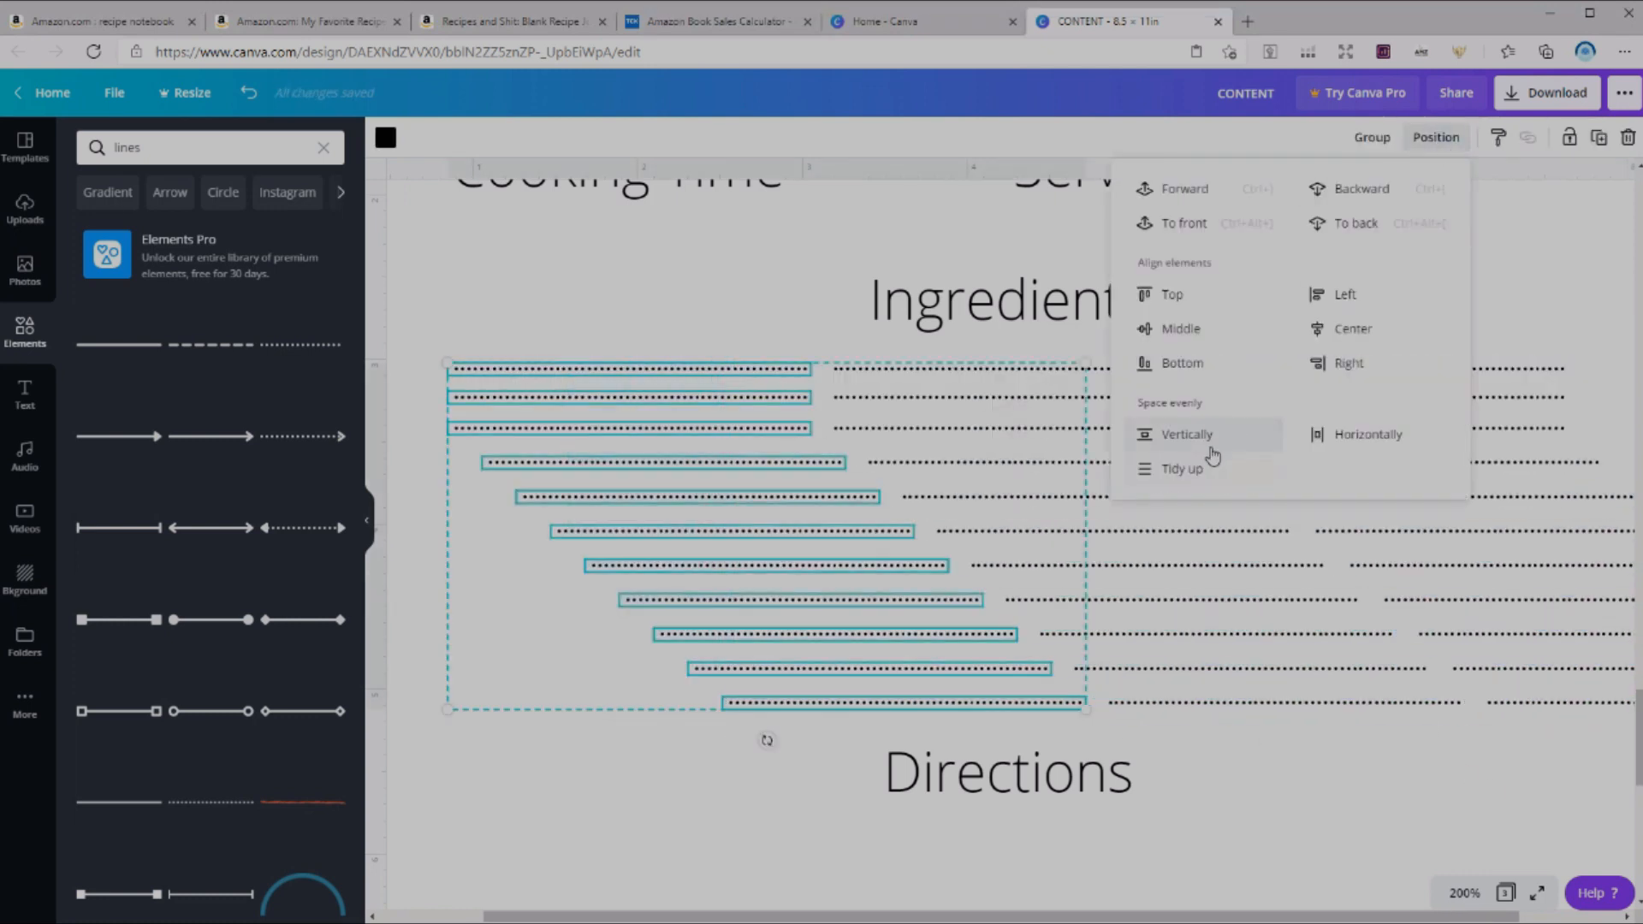
left_click(1194, 436)
left_click(1368, 436)
left_click(1346, 332)
key("ctrl+z")
left_click(1343, 295)
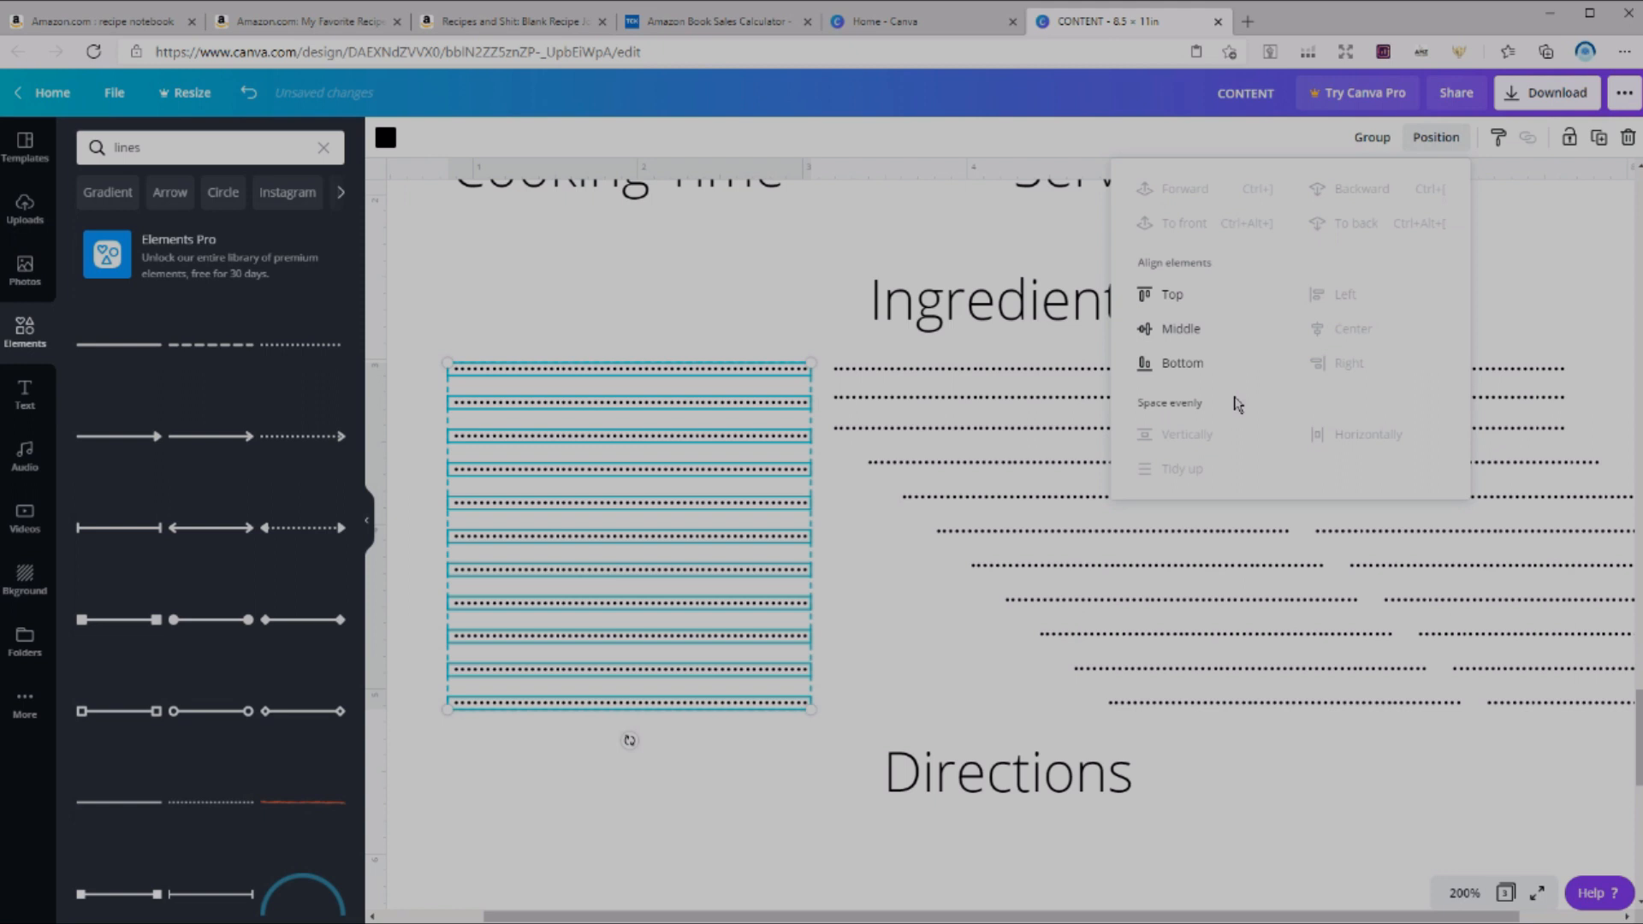
- Left-align the second and third columns of ingredient lines and space each column evenly vertically
left_click_drag(1026, 344, 1128, 748)
left_click(1435, 138)
left_click(1345, 295)
left_click(1187, 435)
left_click_drag(1538, 749, 1507, 345)
left_click(1435, 138)
left_click(1345, 295)
left_click(1187, 435)
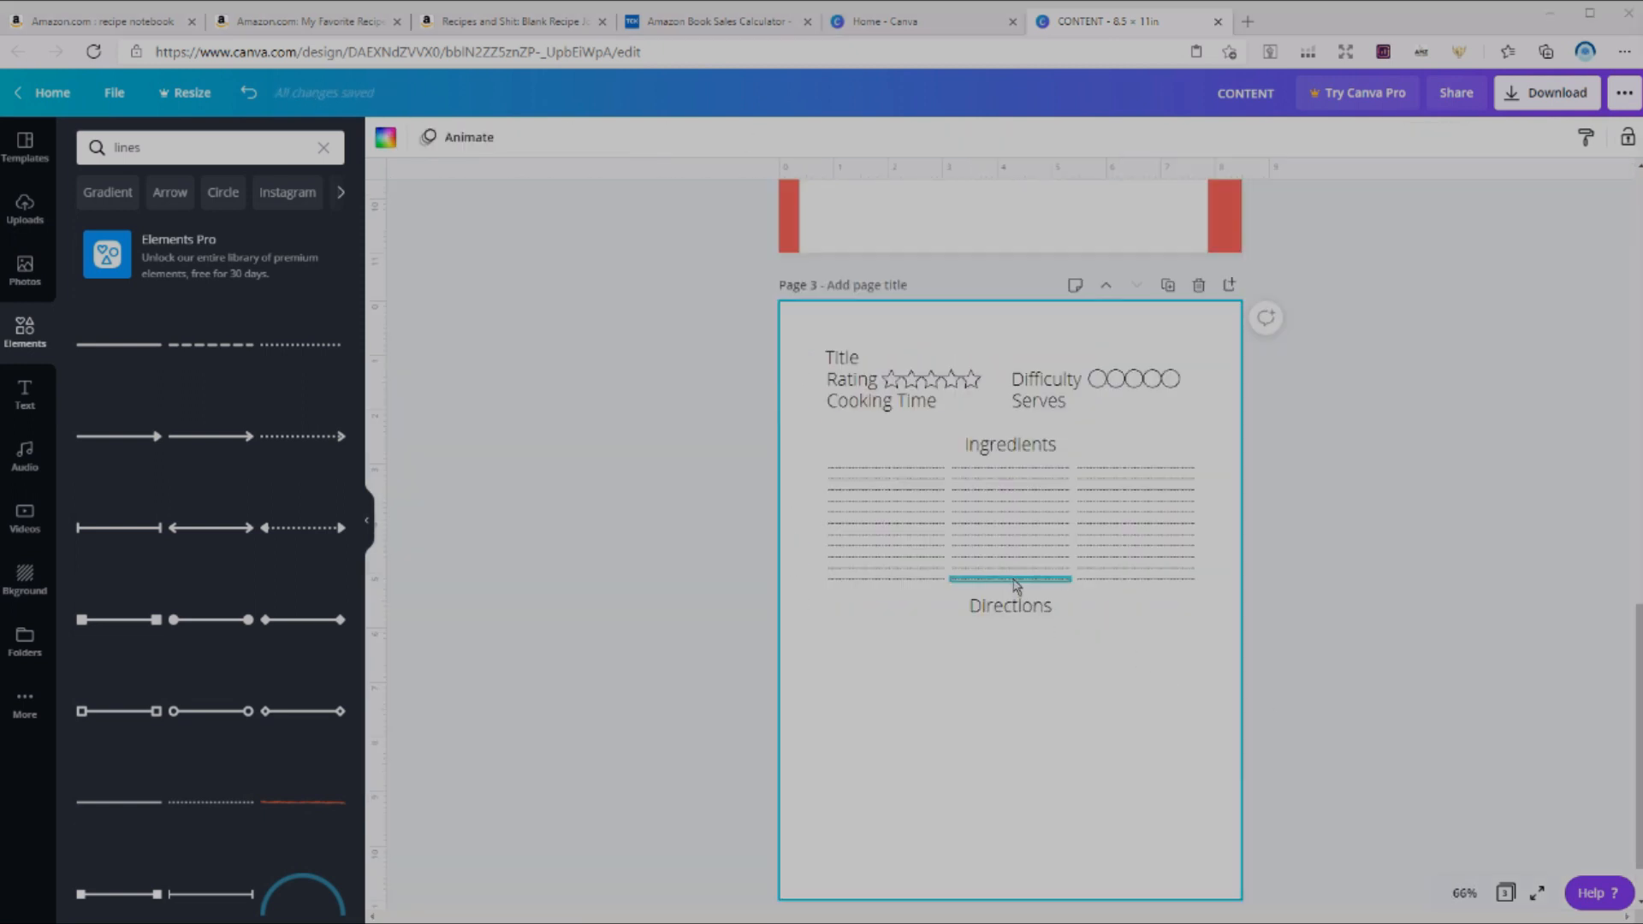
- Copy a dotted line below the Directions heading and stretch it across the full width of the three ingredient columns
left_click(1014, 579)
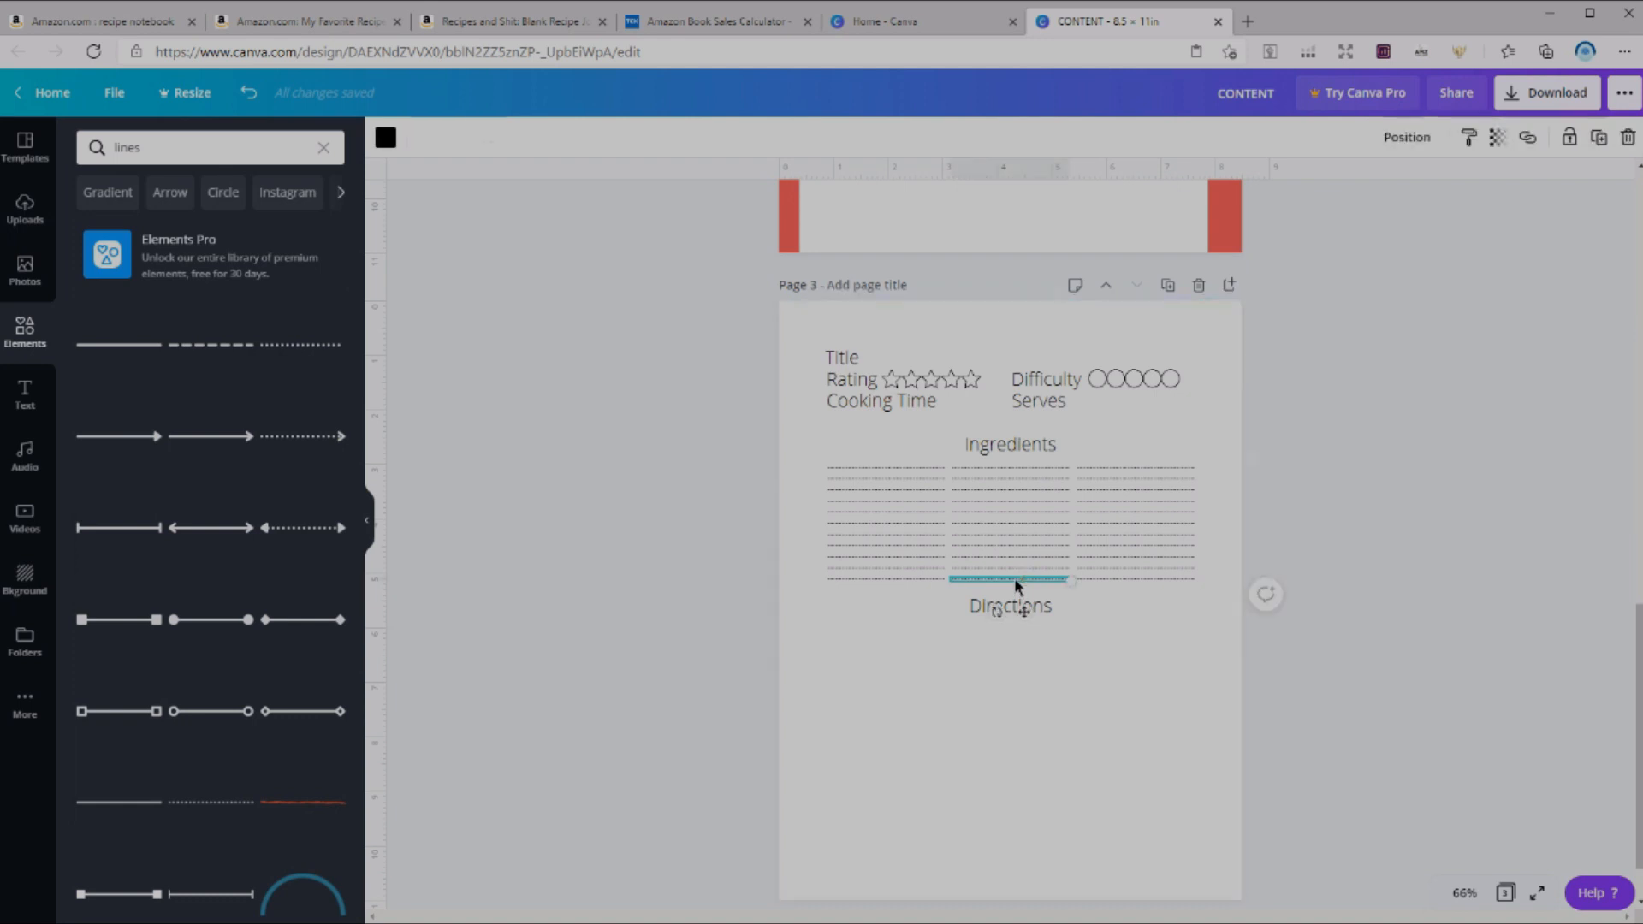
left_click_drag(1014, 582, 1016, 632)
left_click(1464, 893)
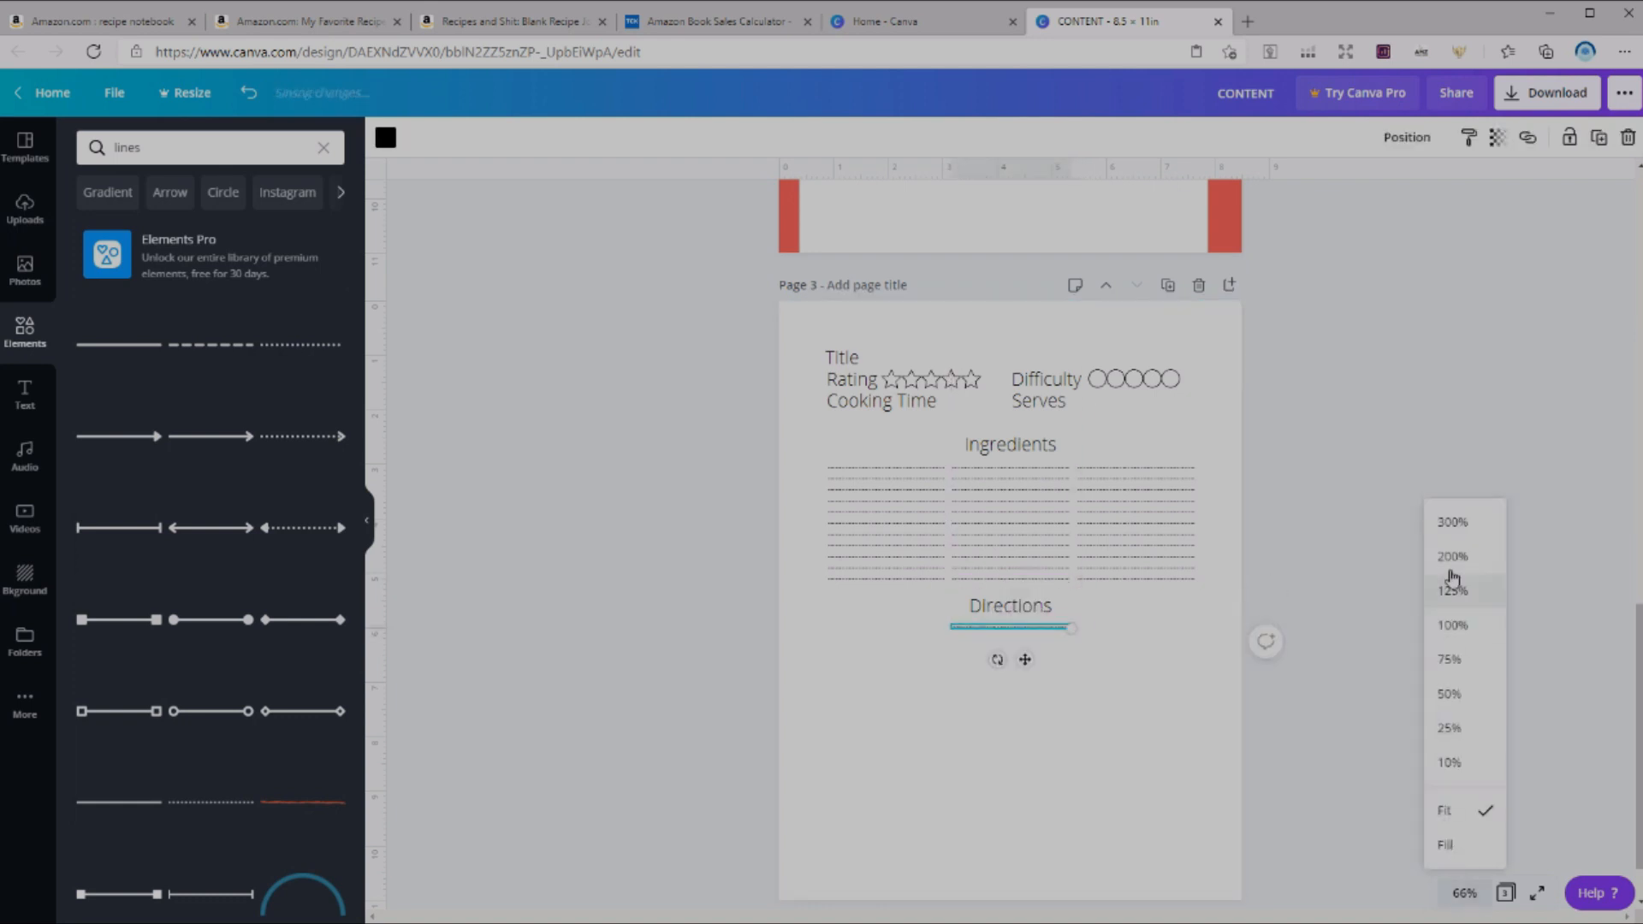
left_click(1451, 558)
left_click_drag(1192, 840, 1569, 841)
left_click_drag(826, 841, 448, 824)
scroll(1145, 660, "down", 8)
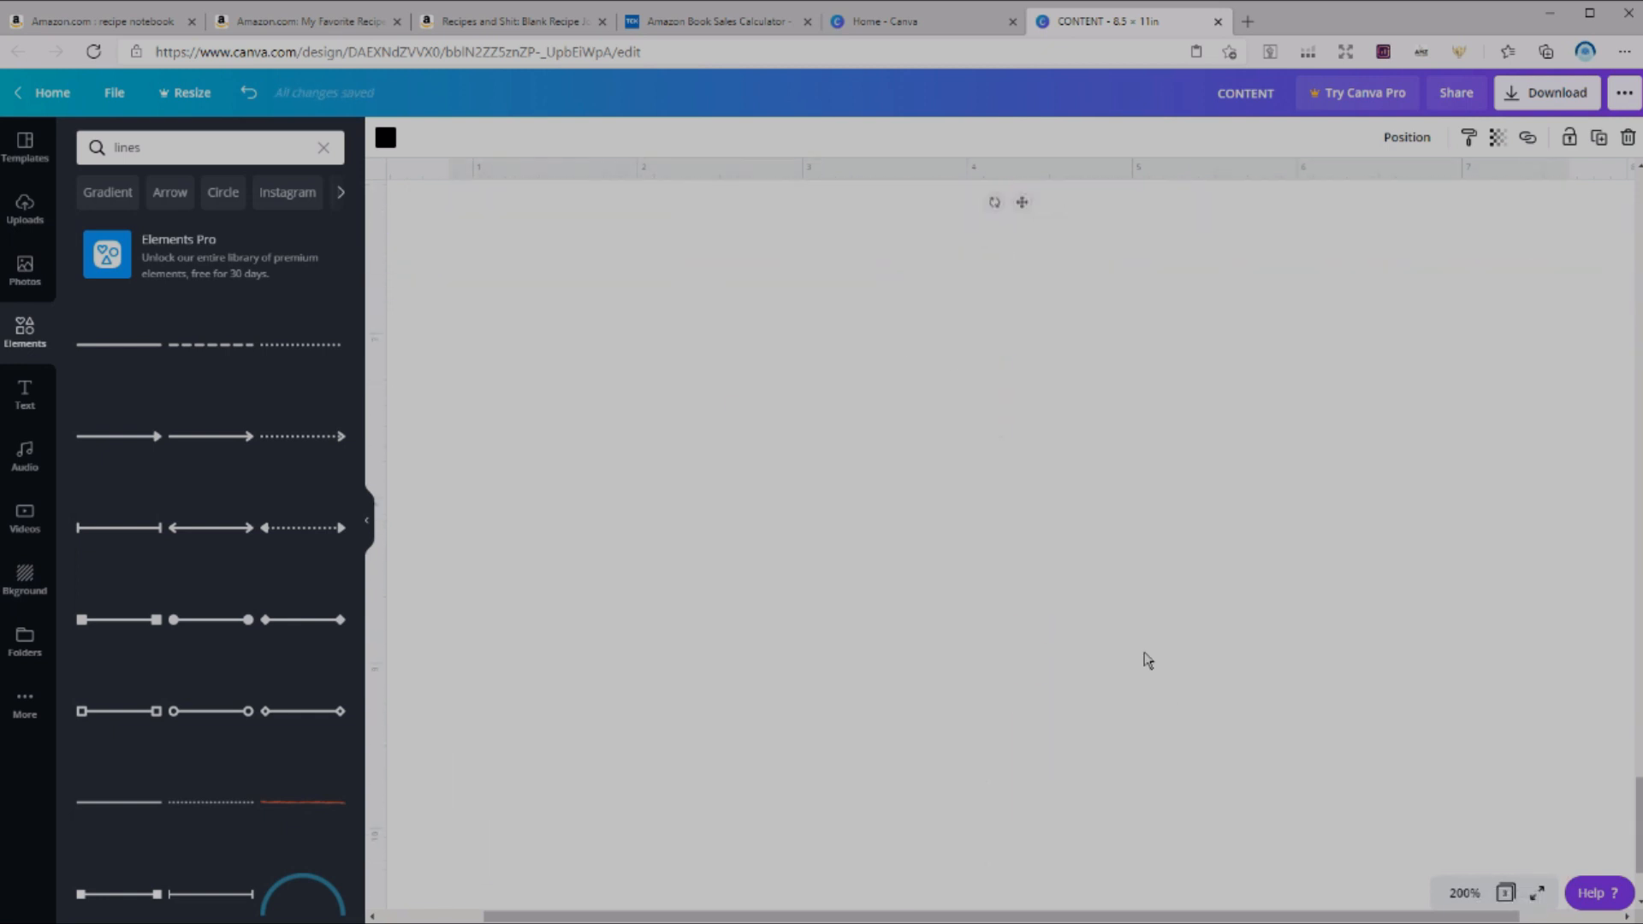
- Duplicate the full-width Directions line 20 times down the page to the lower margin
left_click(1464, 892)
left_click(1450, 625)
key("ctrl+d")
key("ctrl+d")
key("ctrl+d")
key("ctrl+d")
key("ctrl+d")
key("ctrl+d")
key("ctrl+d")
key("ctrl+d")
key("ctrl+d")
key("ctrl+d")
key("ctrl+d")
key("ctrl+d")
key("ctrl+d")
key("ctrl+d")
key("ctrl+d")
key("ctrl+d")
key("ctrl+d")
key("ctrl+d")
key("ctrl+d")
key("ctrl+d")
left_click_drag(1216, 757, 1216, 760)
- Align the stacked Directions lines with each other and position the block within the margins under the heading
left_click_drag(1309, 800, 1010, 409)
left_click(1423, 137)
left_click(1403, 332)
left_click_drag(1092, 610, 943, 598)
scroll(1426, 653, "up", 1)
- Color the Directions lines and all three columns of ingredient lines medium gray
left_click_drag(1412, 881, 1009, 519)
left_click(386, 137)
left_click(225, 397)
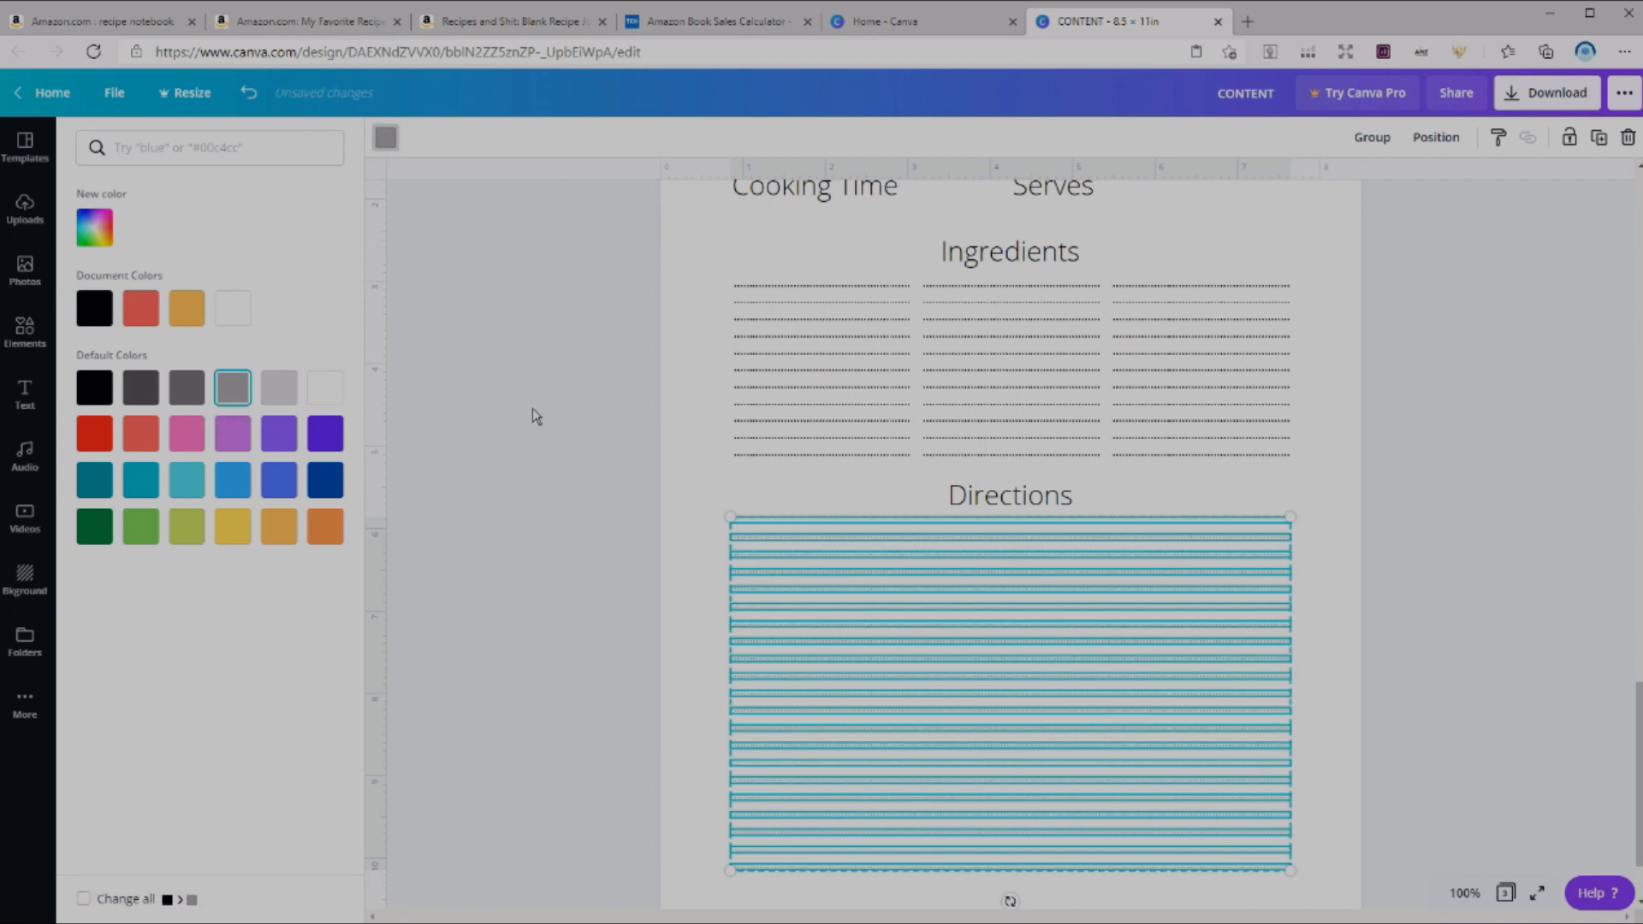
left_click_drag(717, 287, 1365, 459)
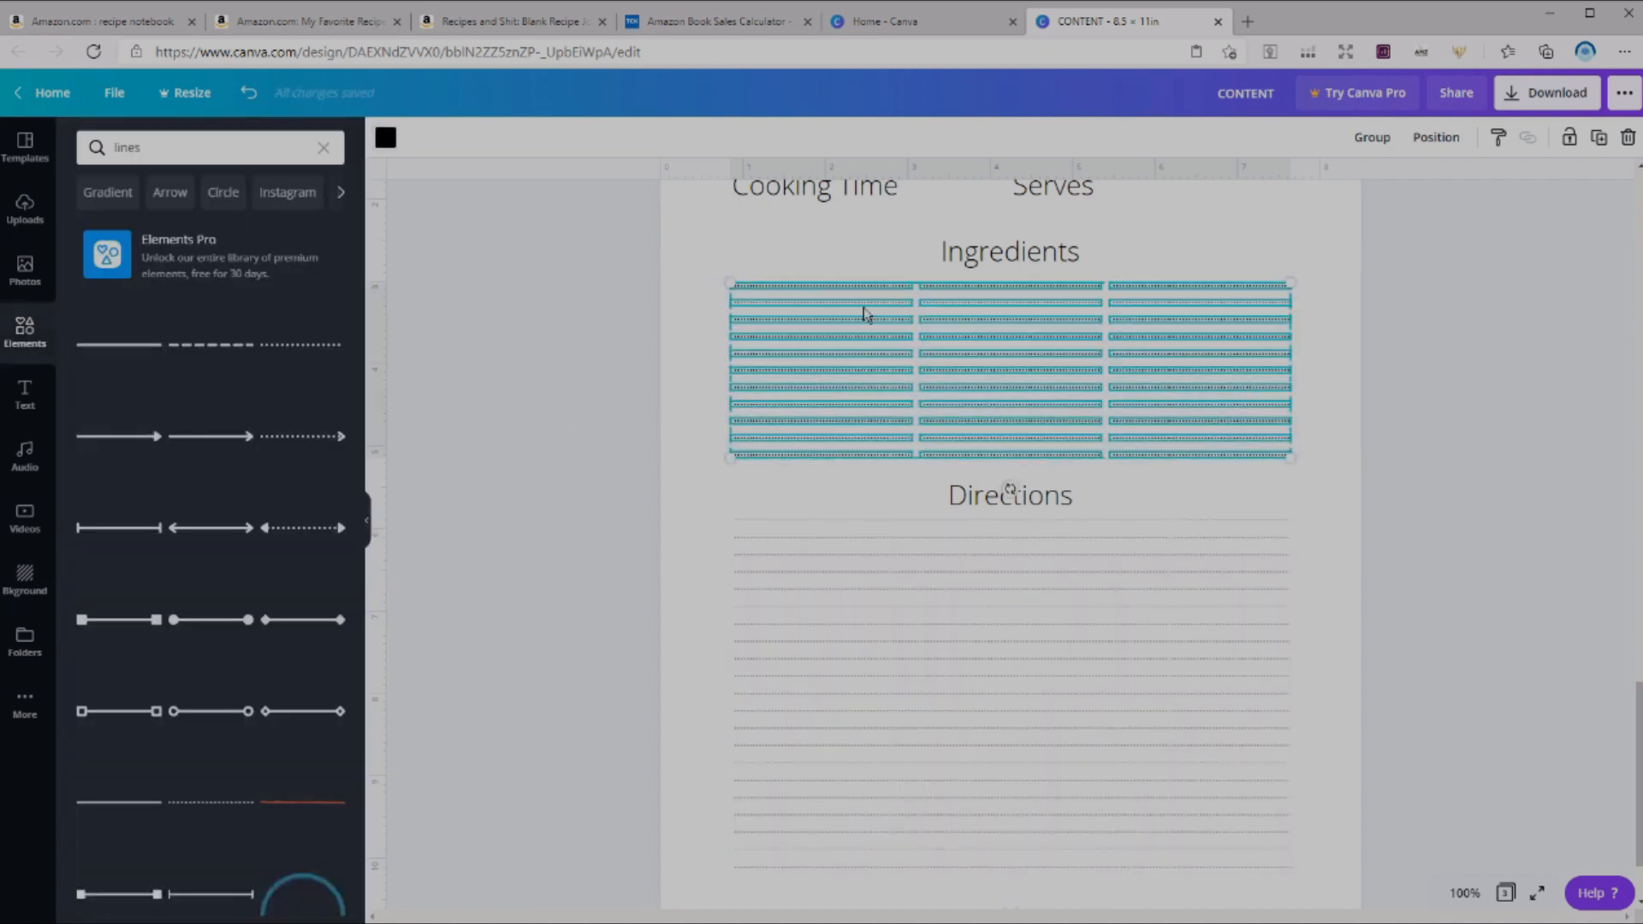
left_click(385, 138)
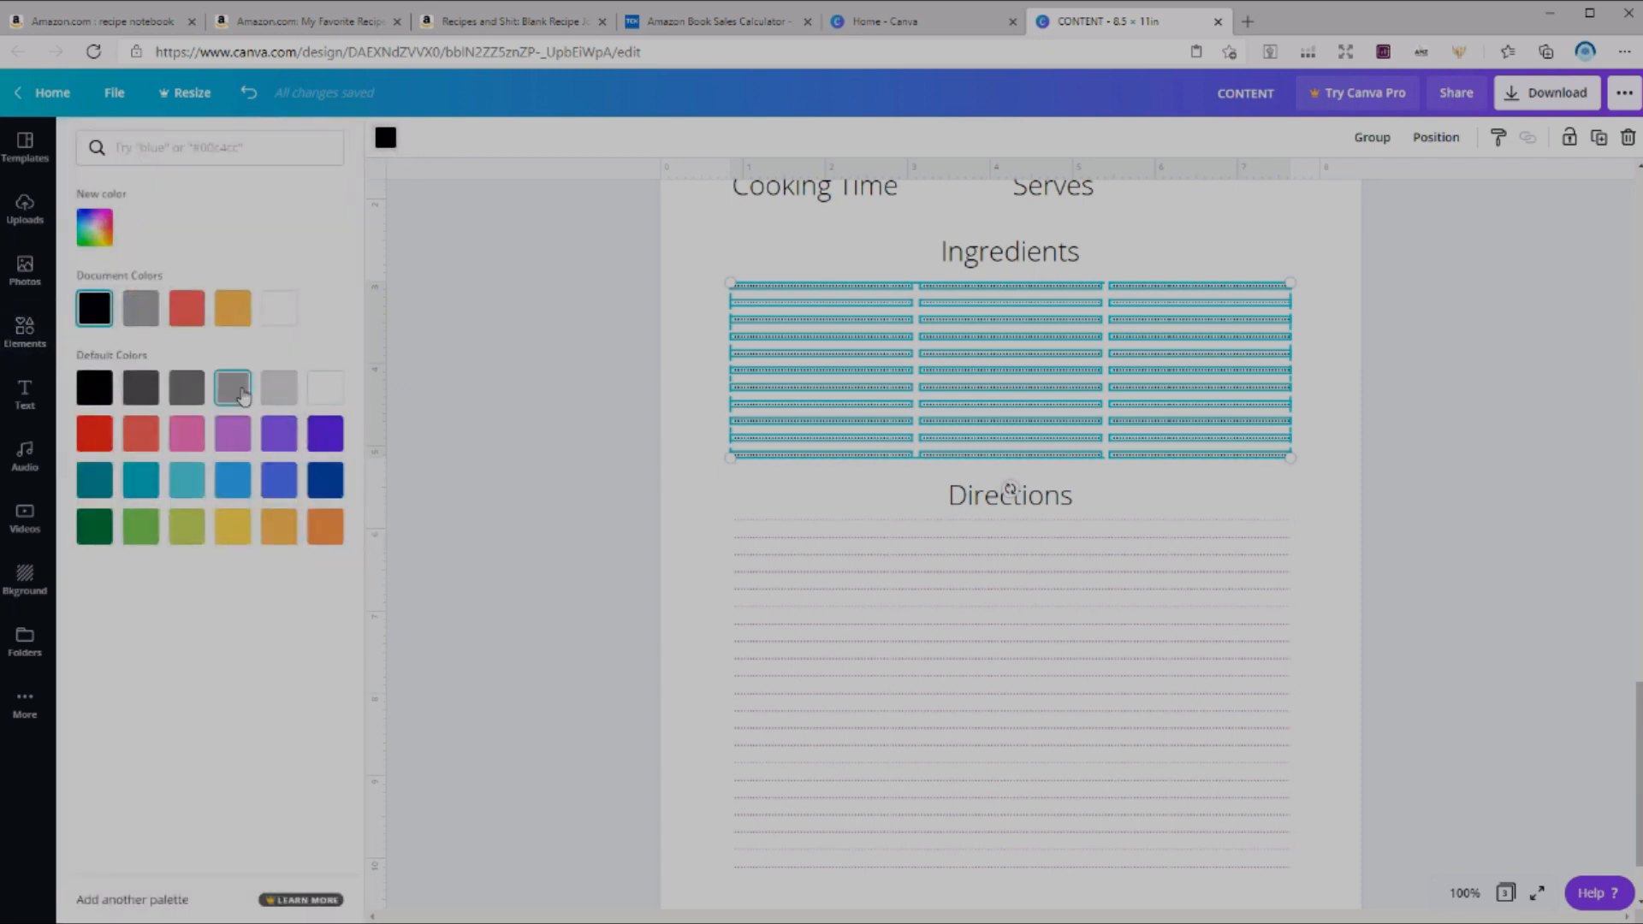
left_click(243, 394)
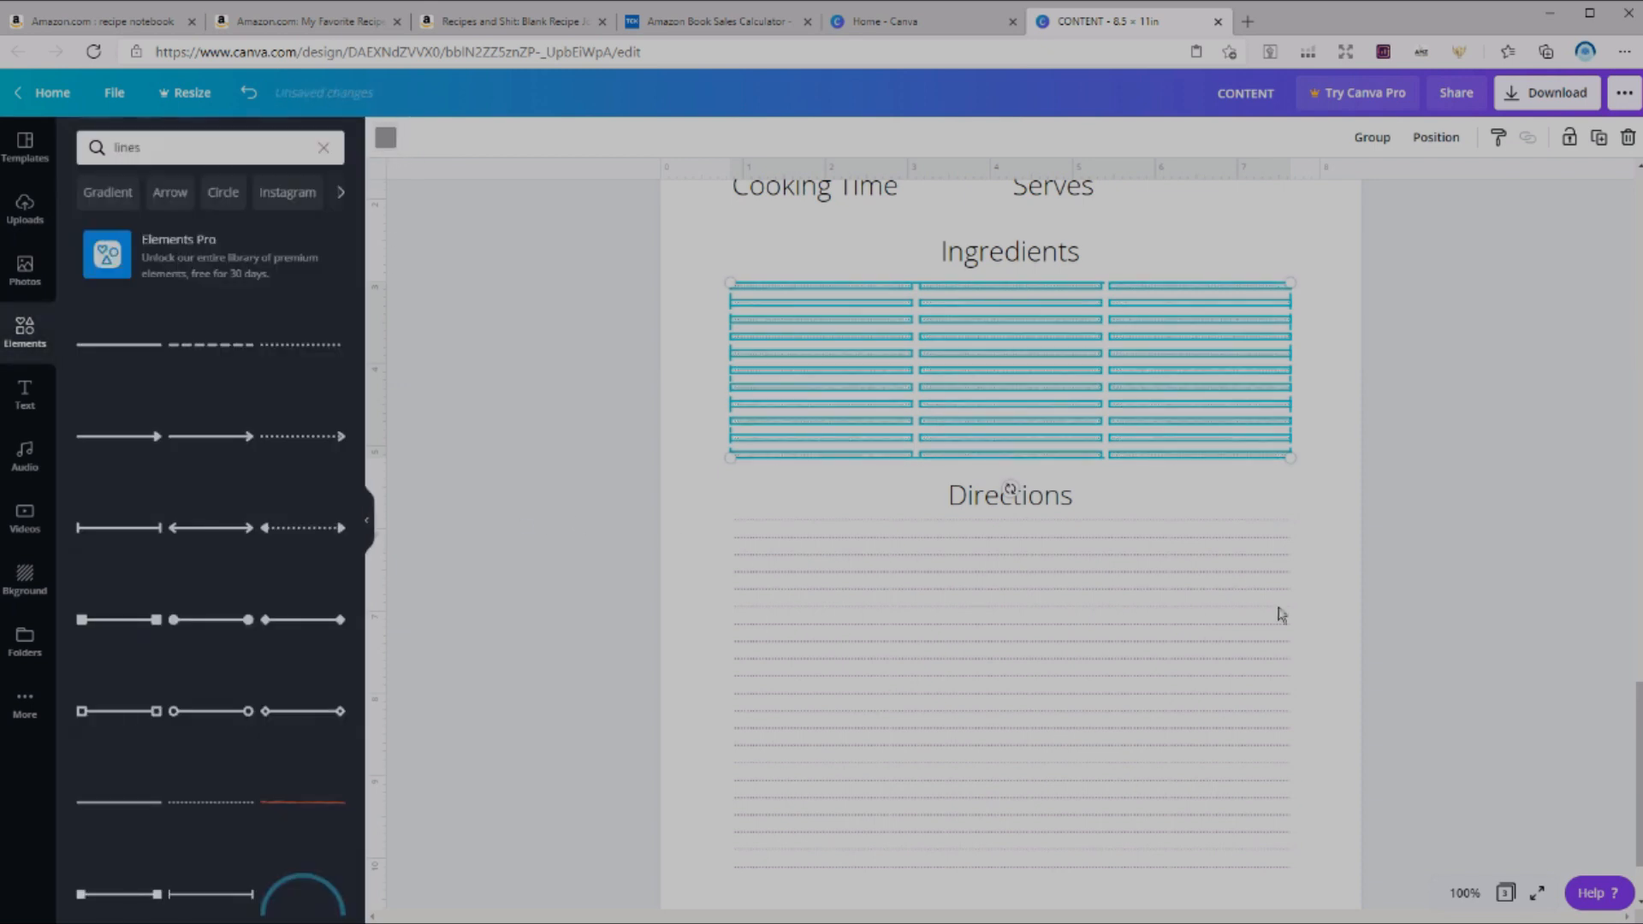
left_click(1432, 592)
scroll(1434, 597, "down", 1)
scroll(1433, 598, "up", 1)
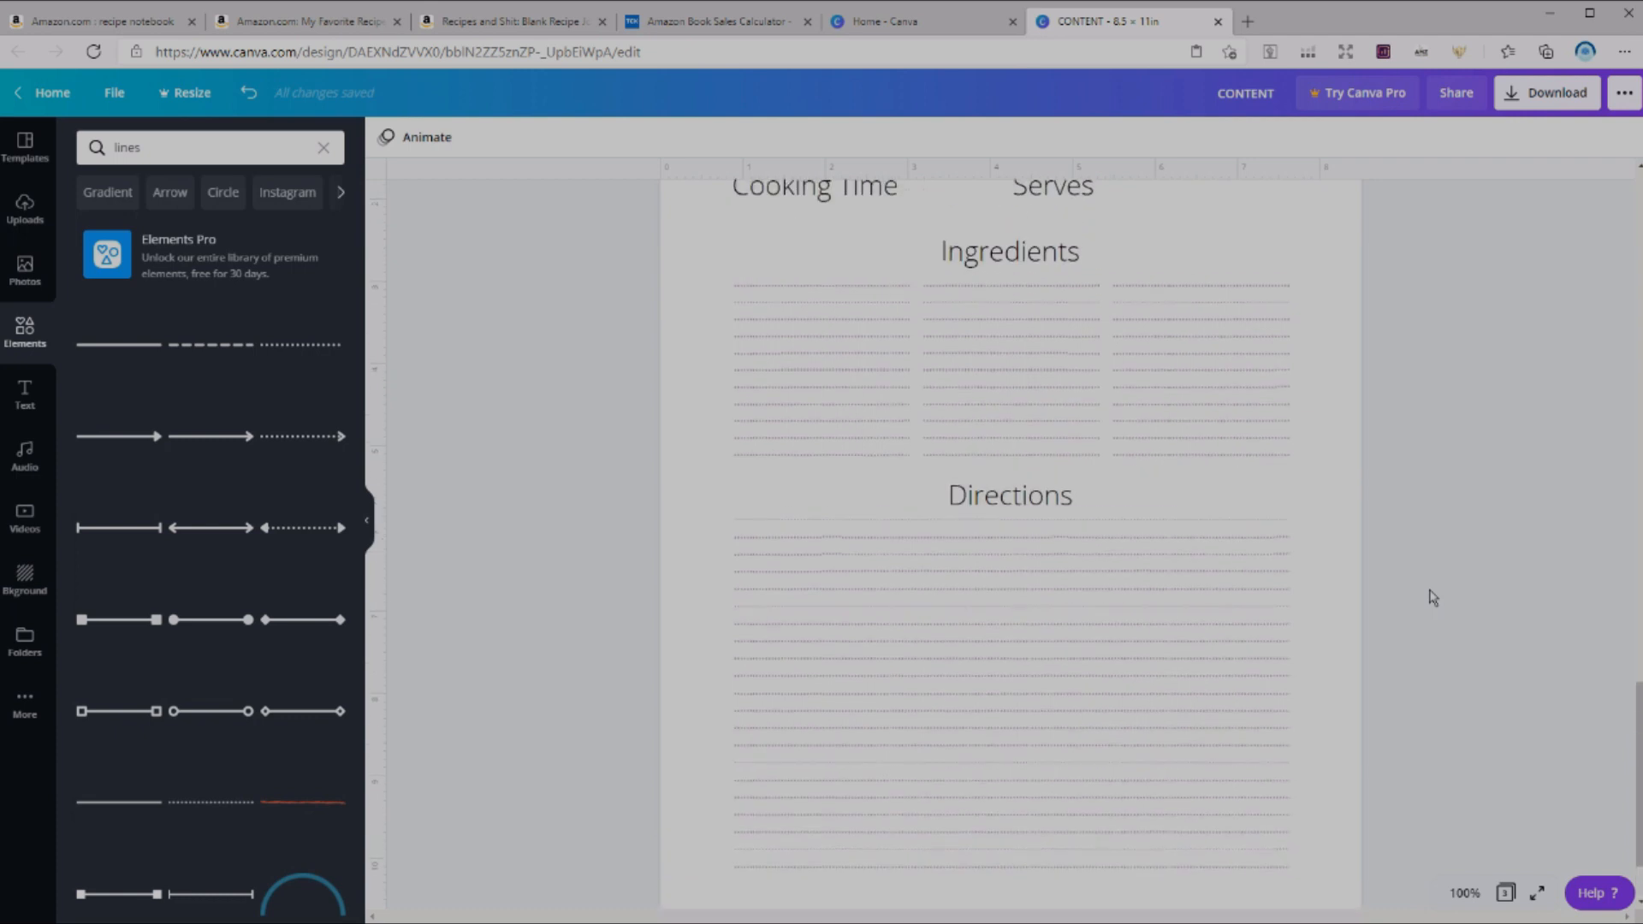
- Fit the page in view, then duplicate the recipe layout three times to reach six pages in total
left_click(1465, 892)
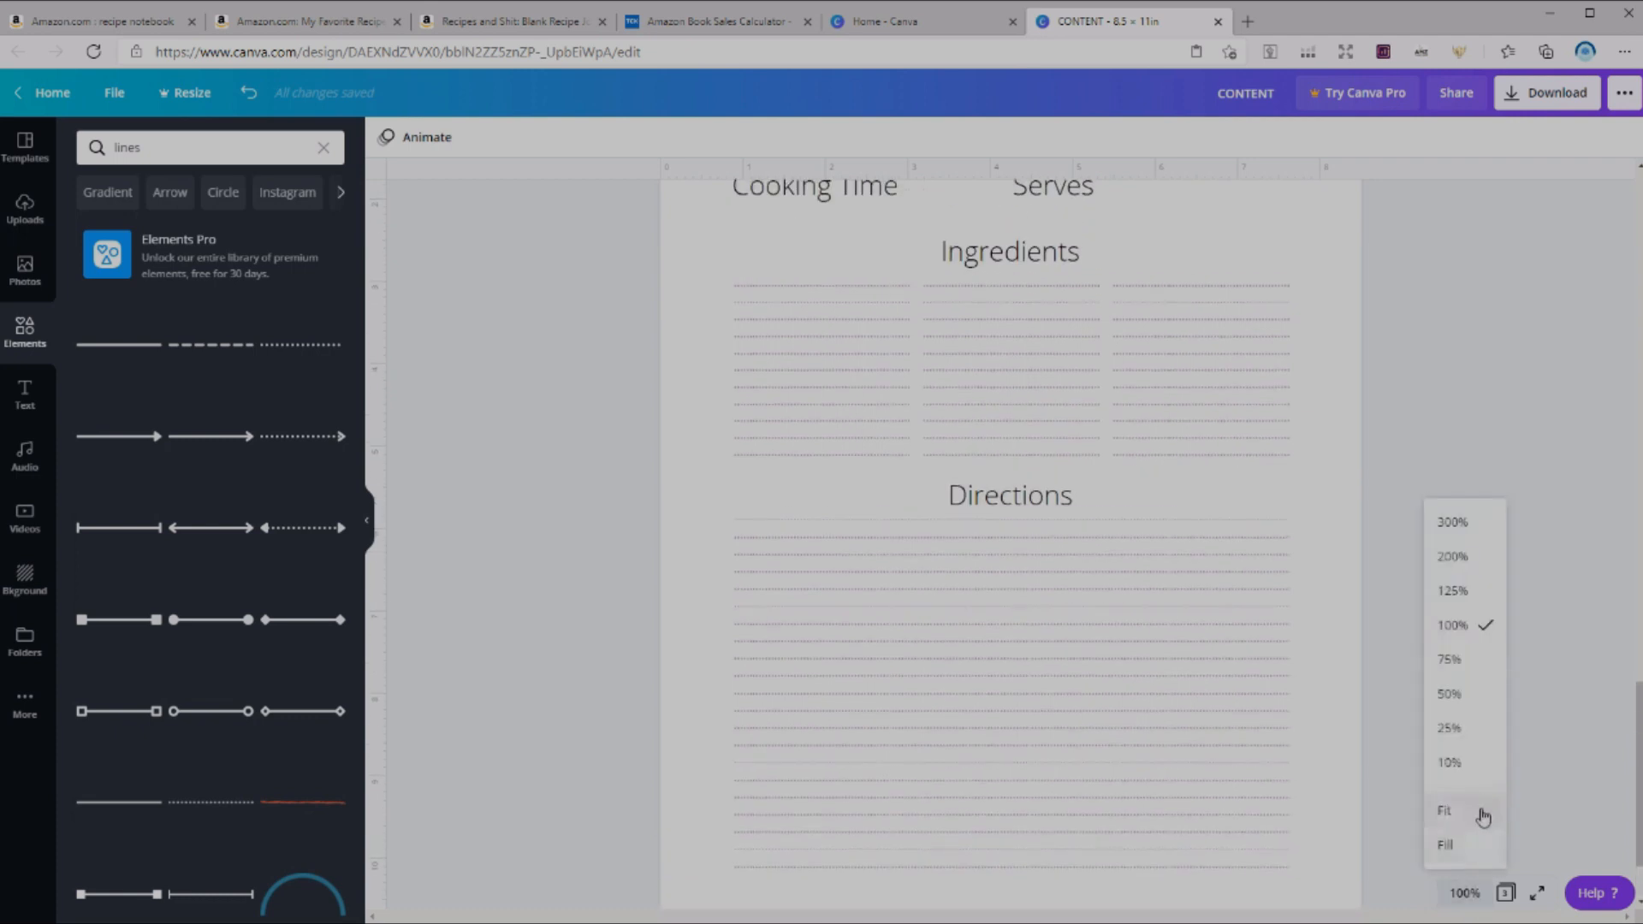
left_click(1483, 808)
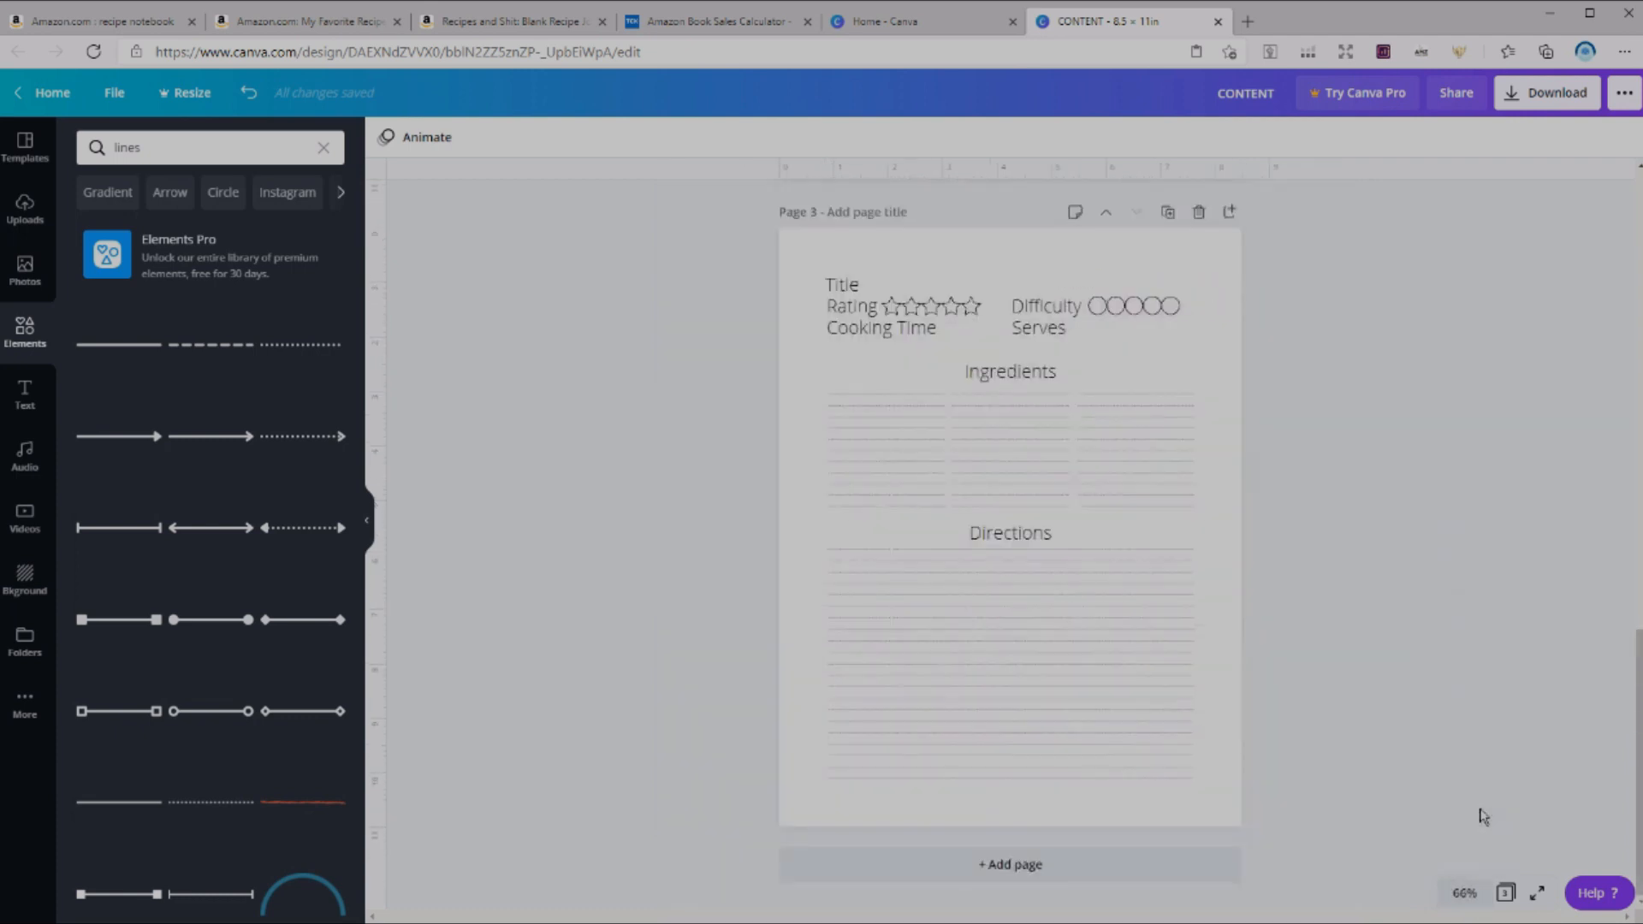
left_click(1169, 213)
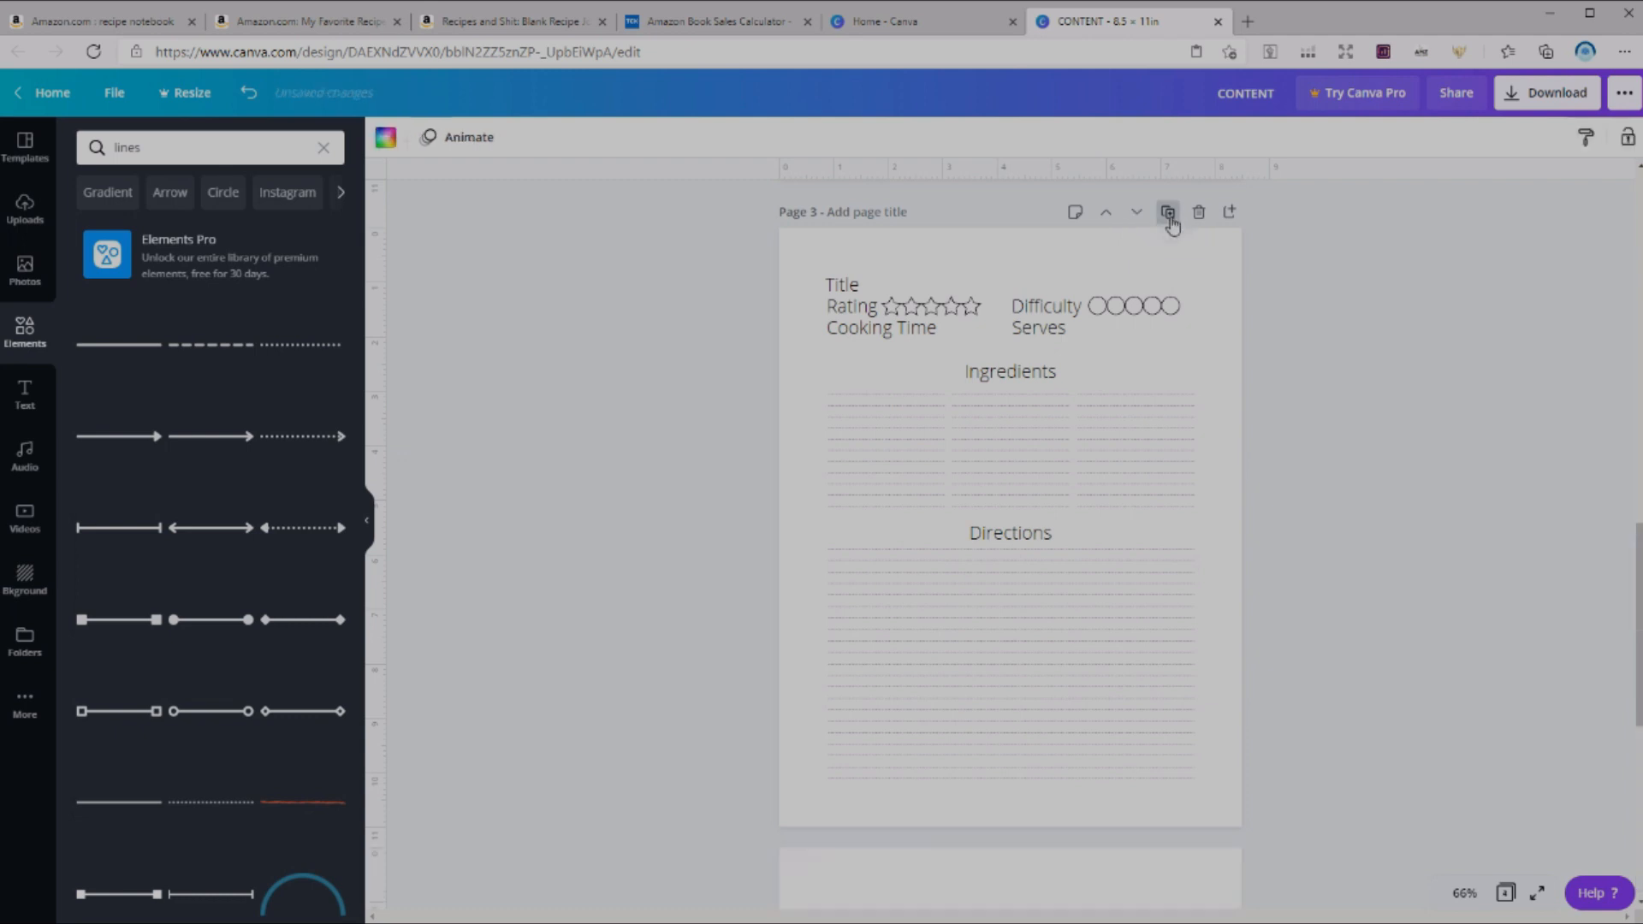
left_click(1169, 215)
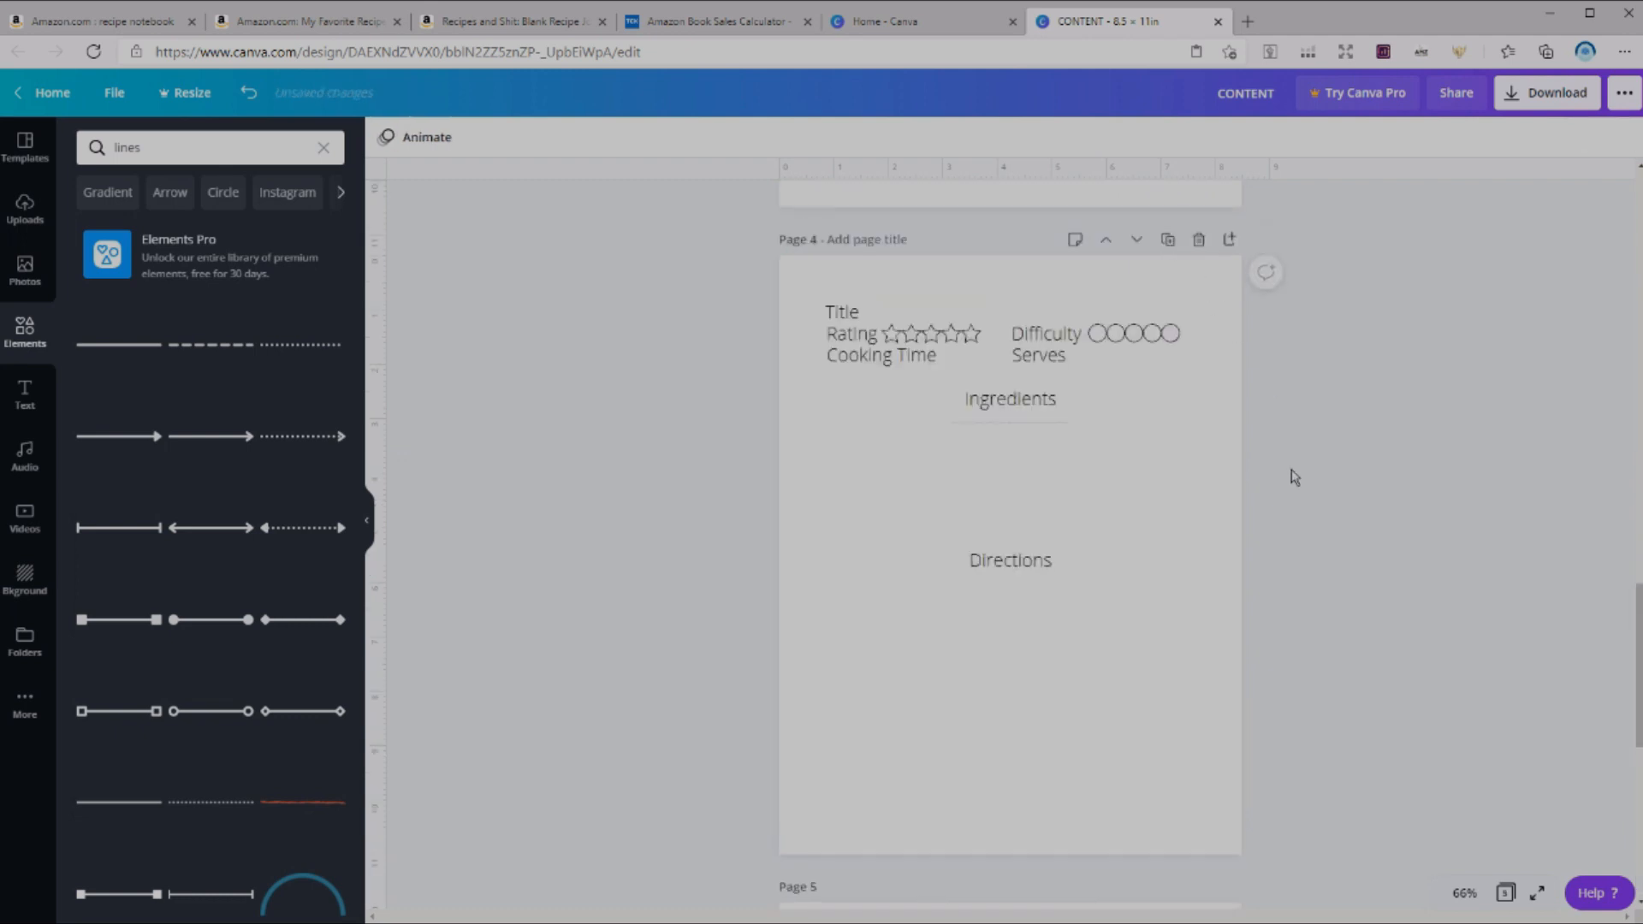
left_click(1169, 243)
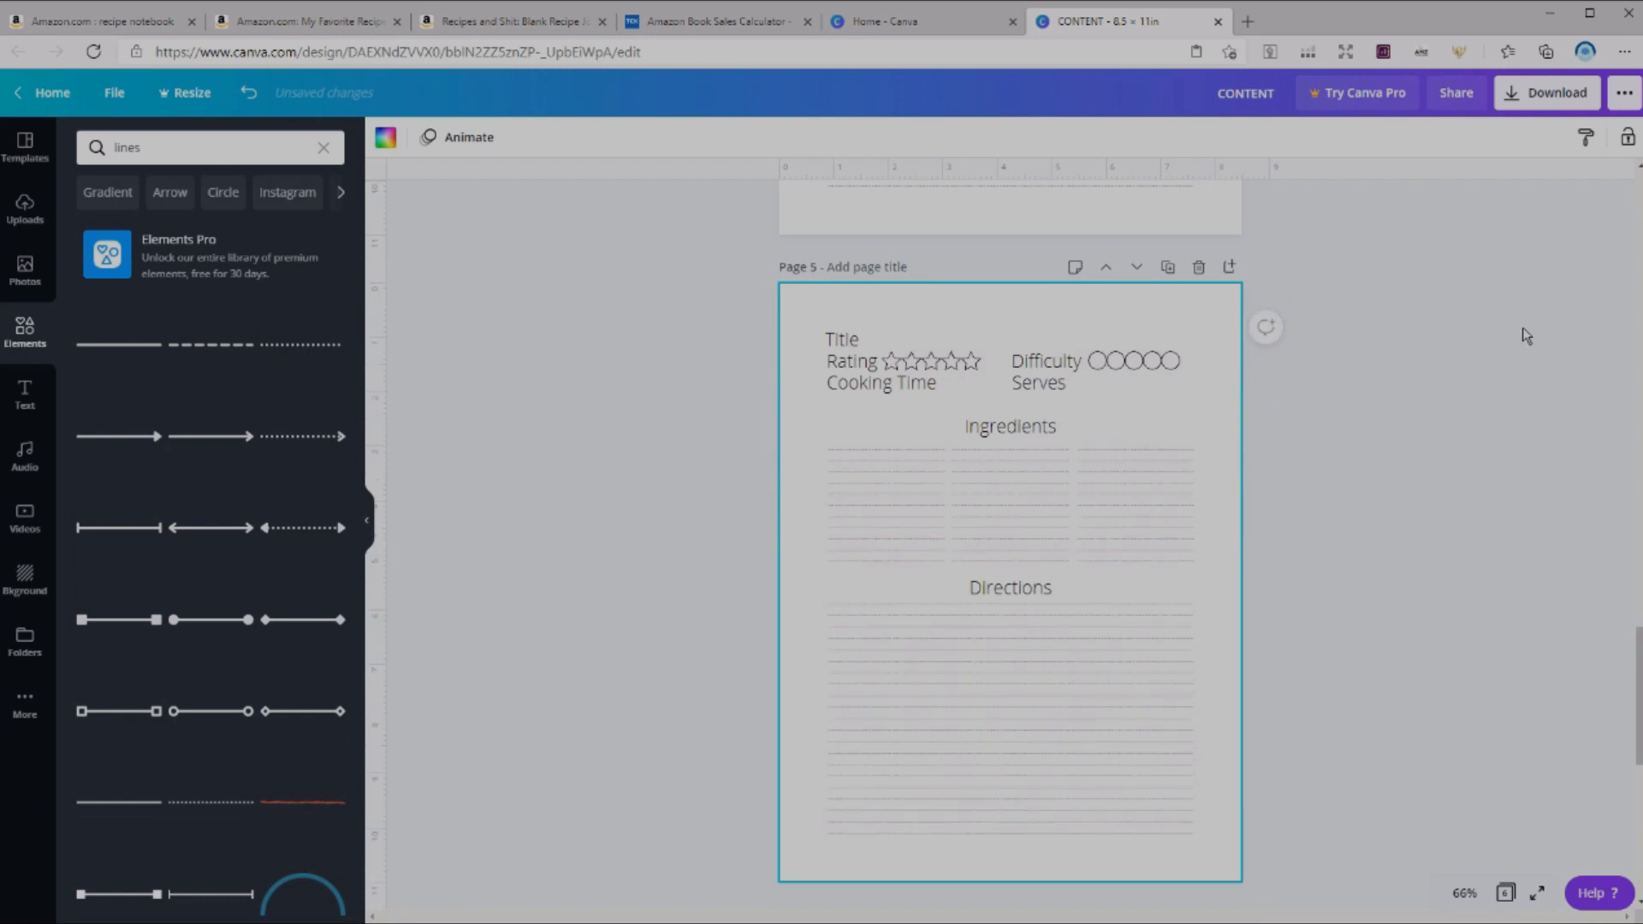
- Download only page 3 of the design as a PDF Print file
left_click(1555, 92)
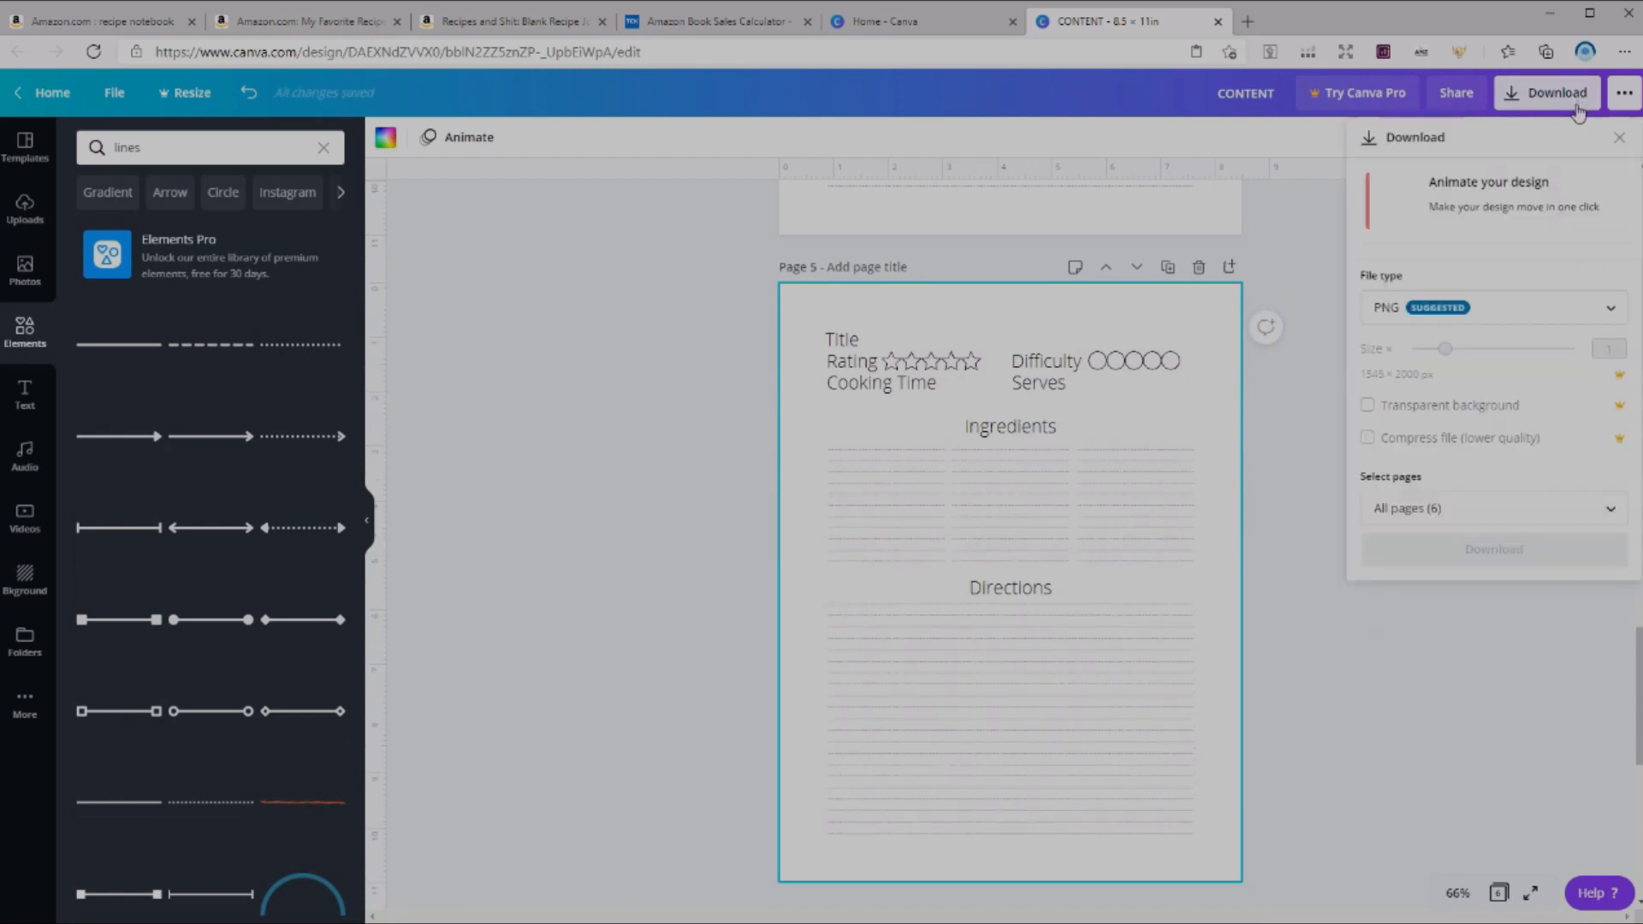
left_click(1531, 317)
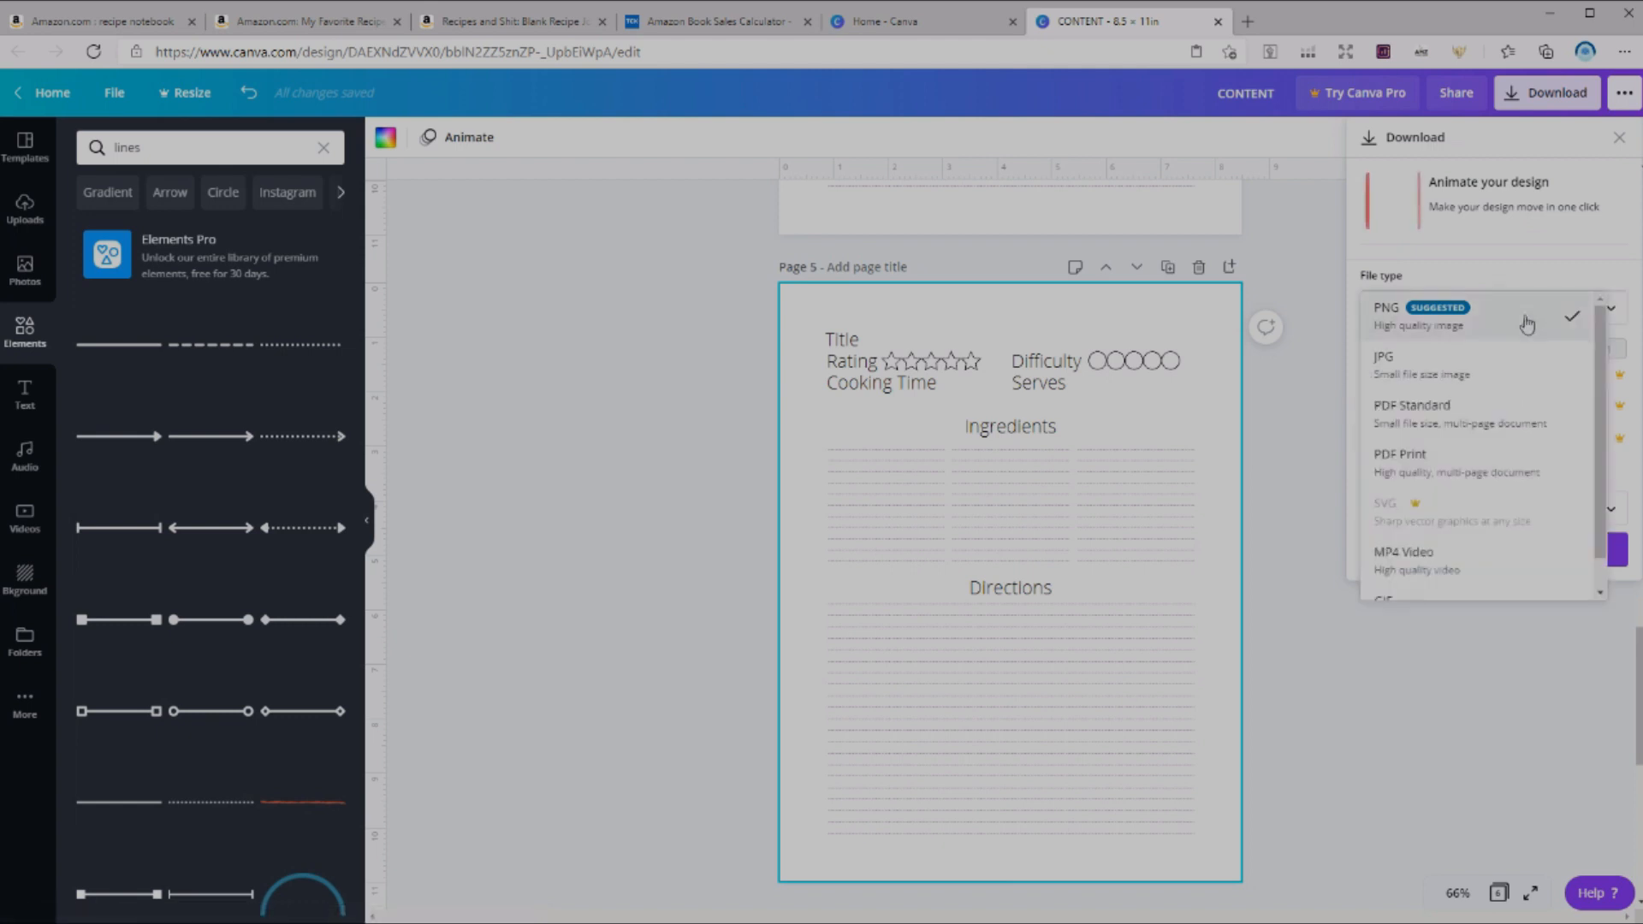
left_click(1454, 470)
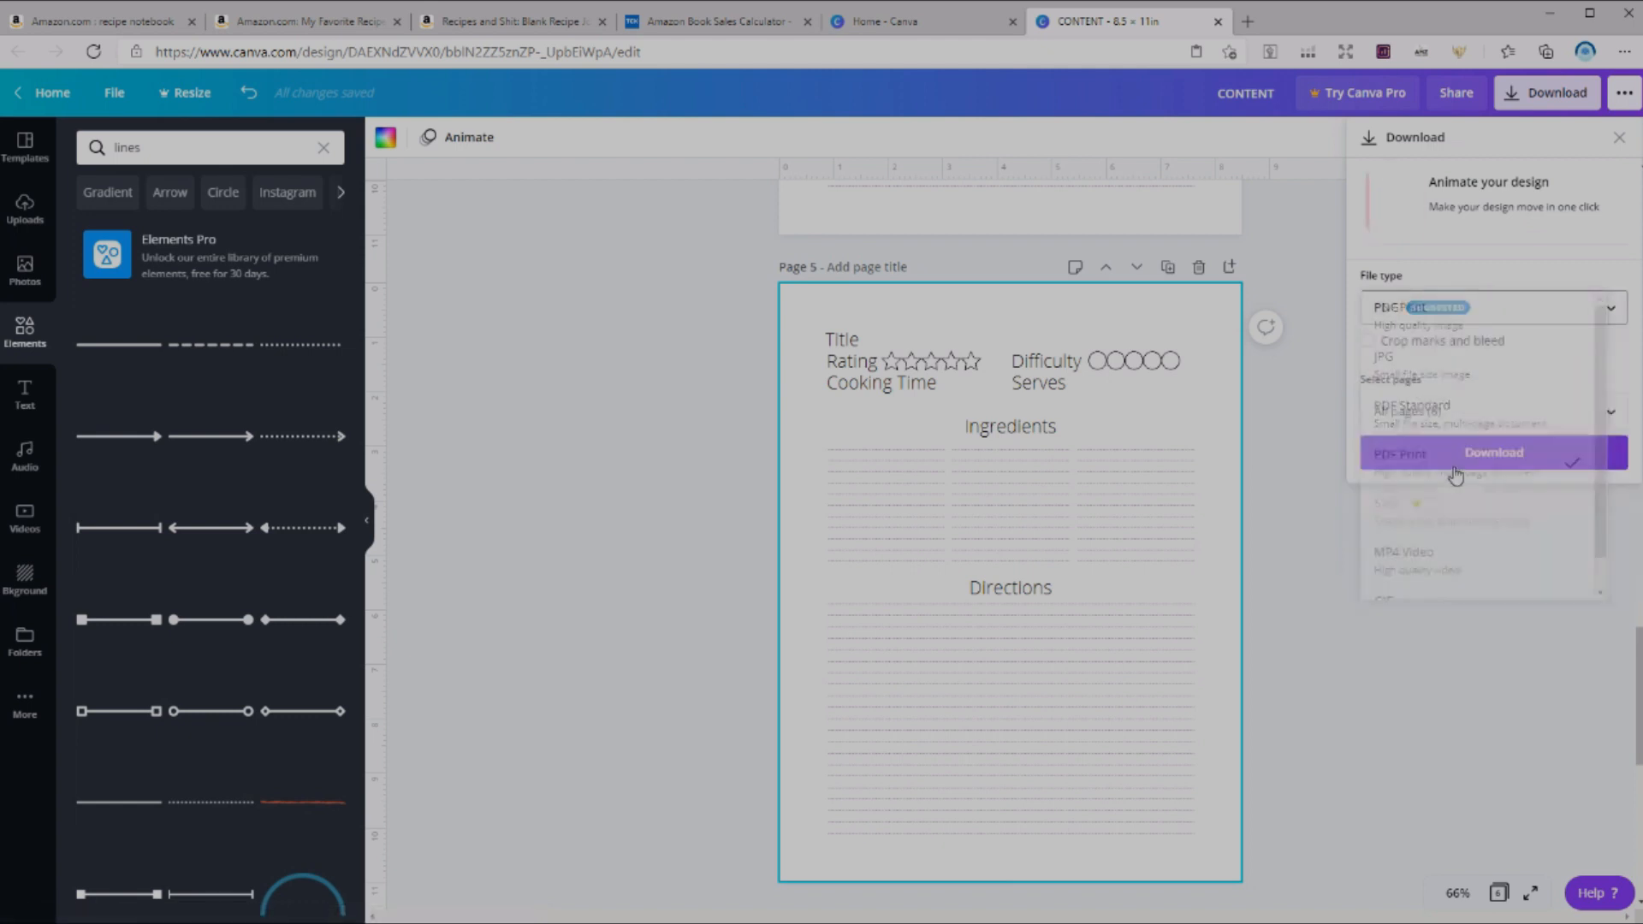
left_click(1463, 419)
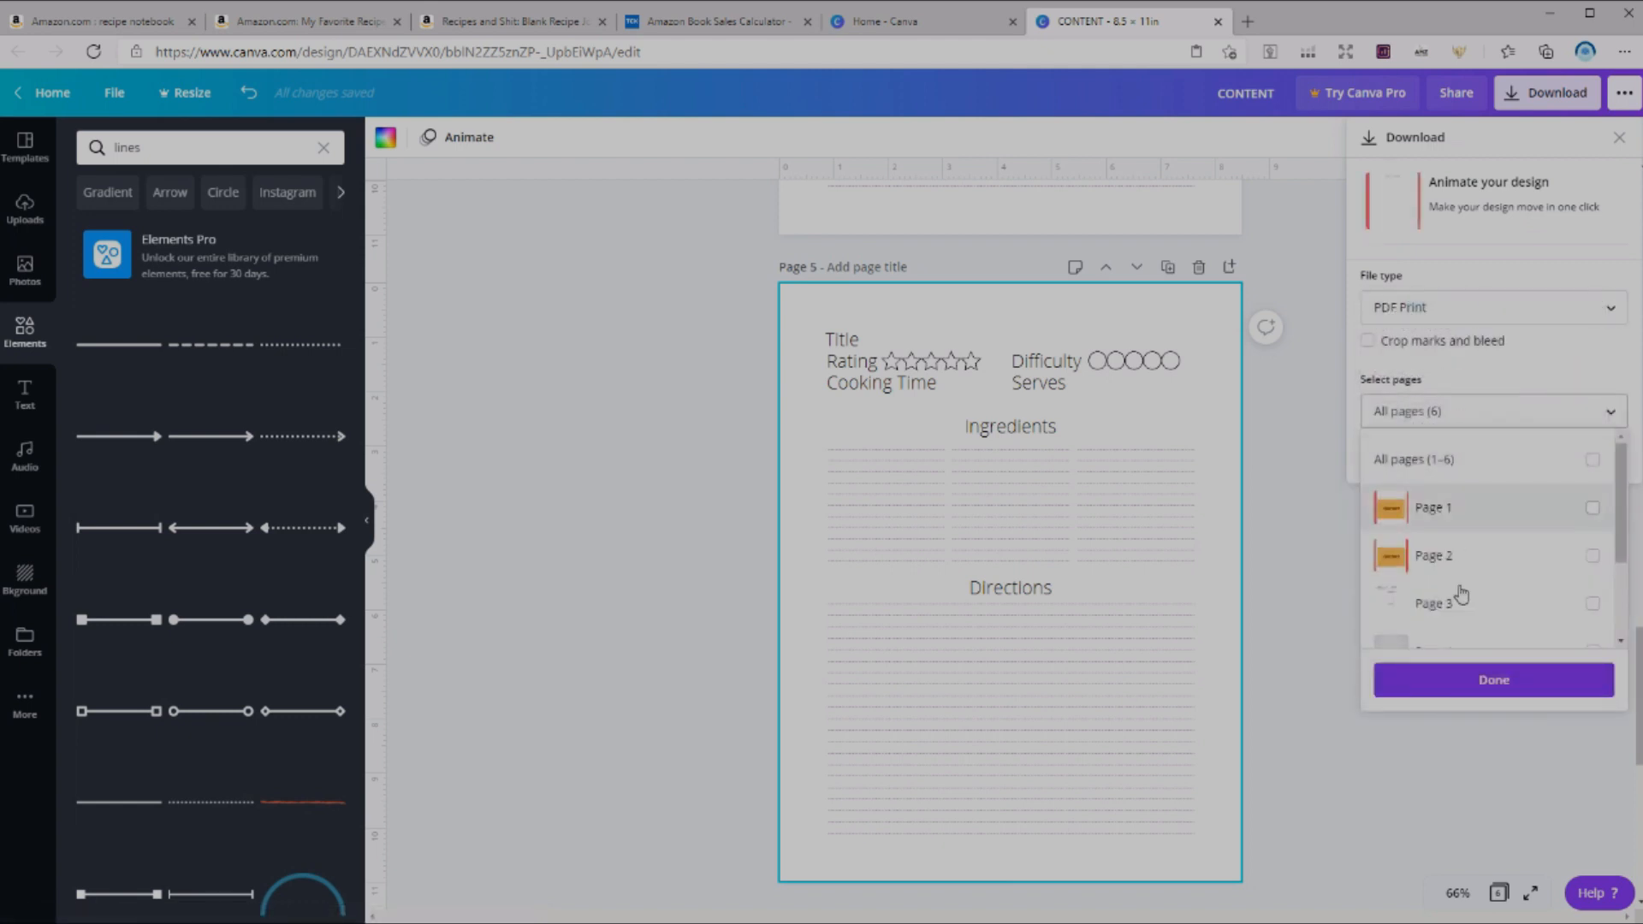
left_click(1592, 604)
left_click(1336, 608)
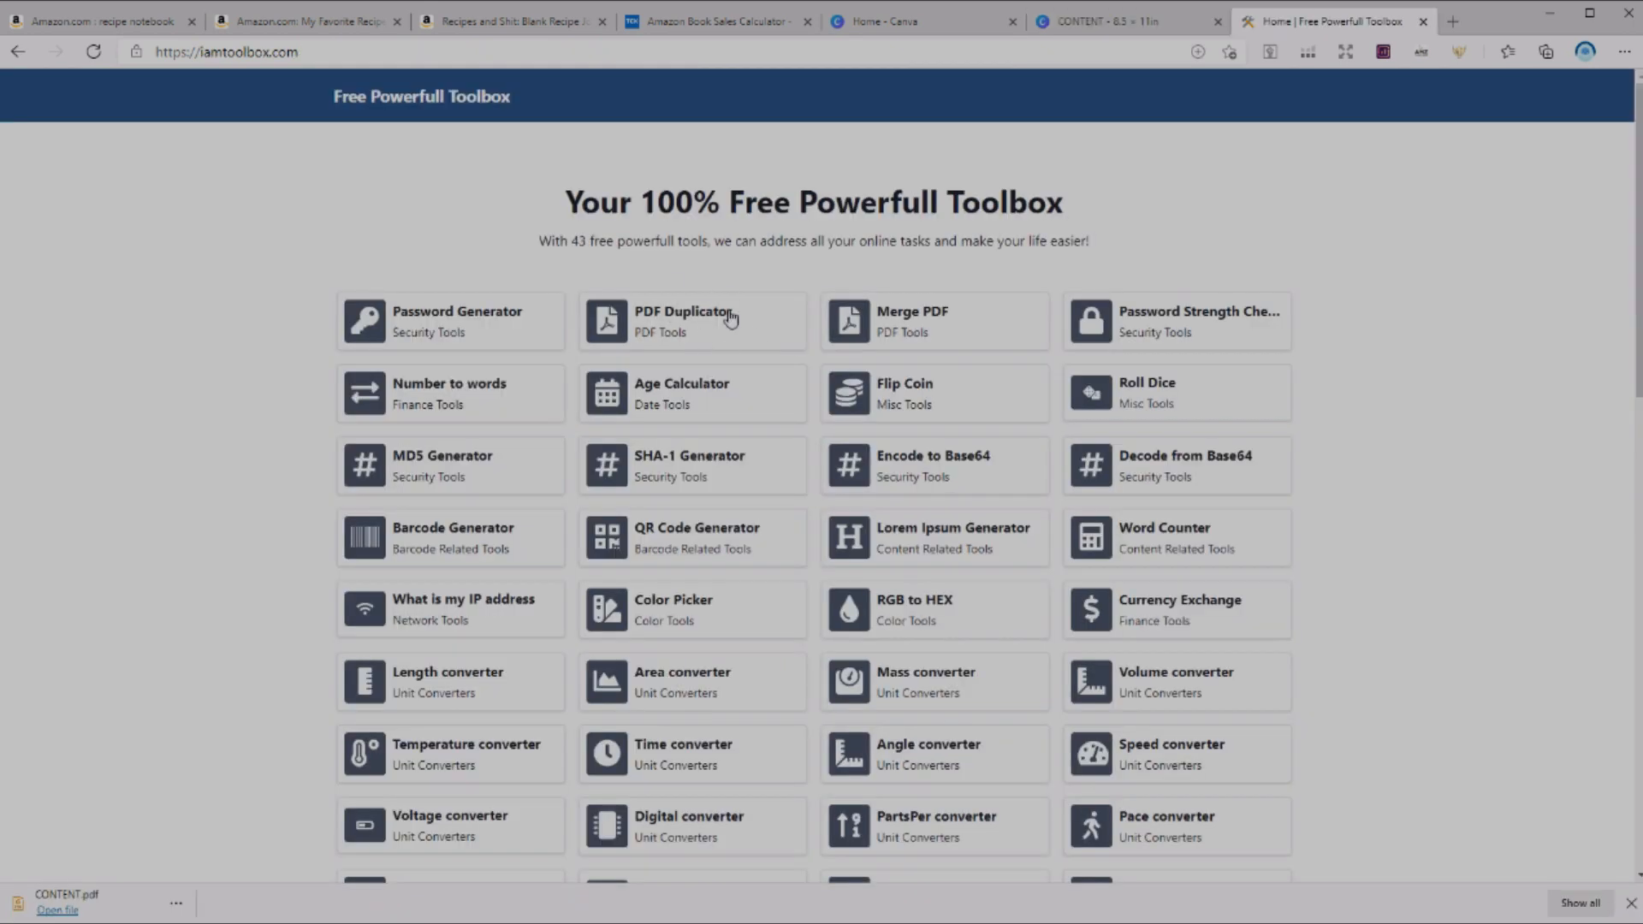
- Use the PDF Duplicator on iamtoolbox.com to merge 100 copies of CONTENT.pdf into one file and open the output PDF
left_click(685, 321)
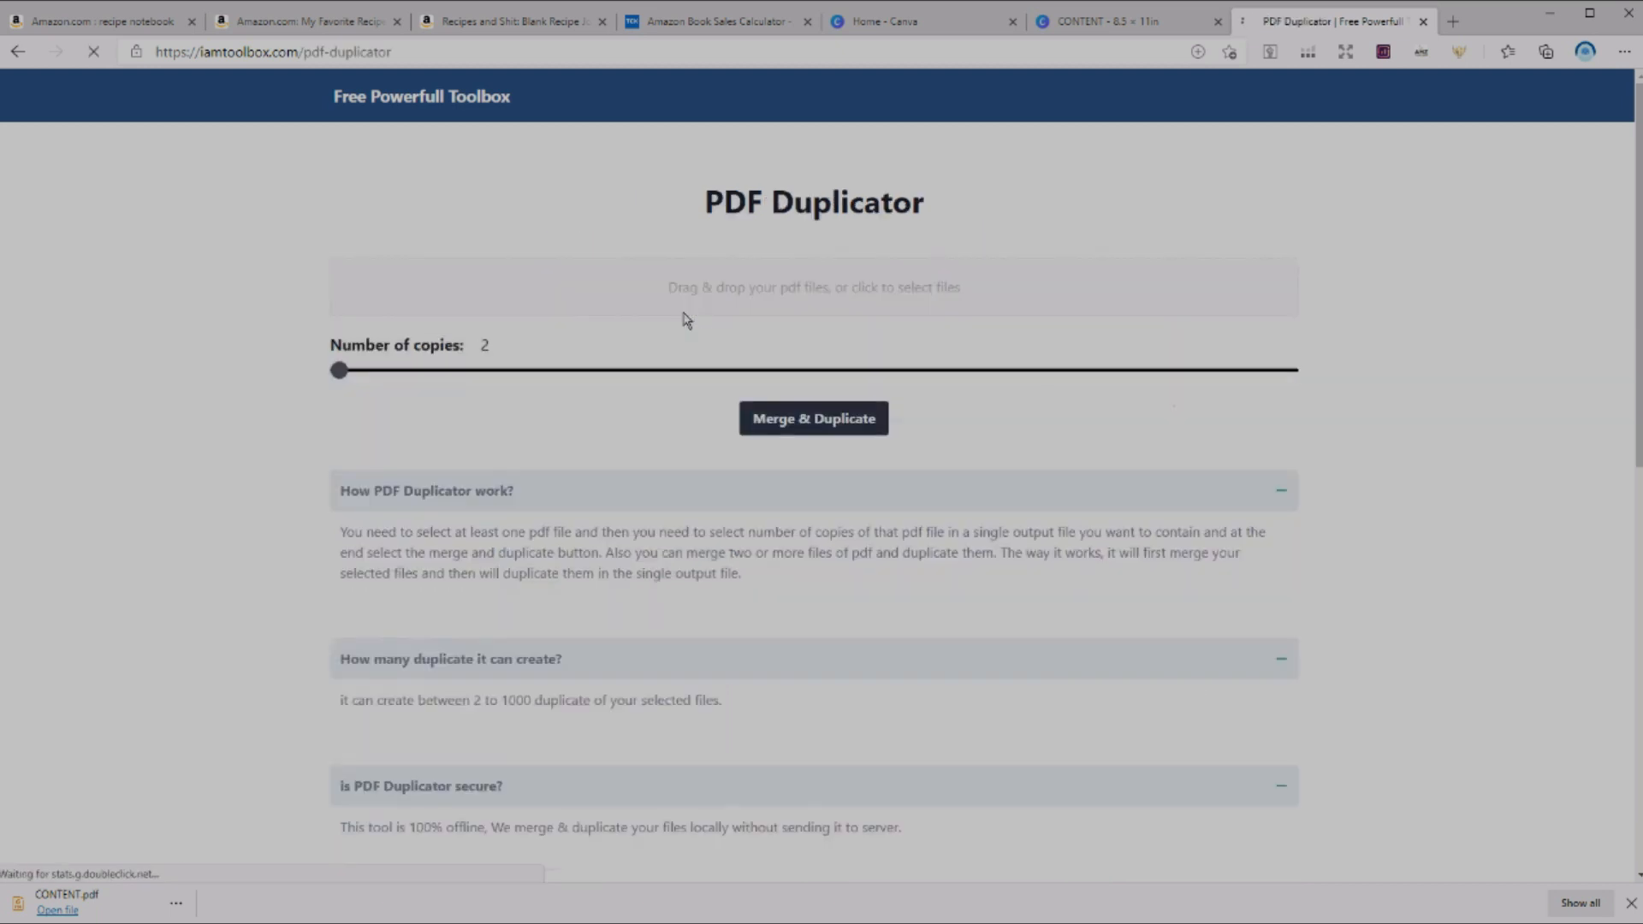
left_click_drag(67, 898, 832, 280)
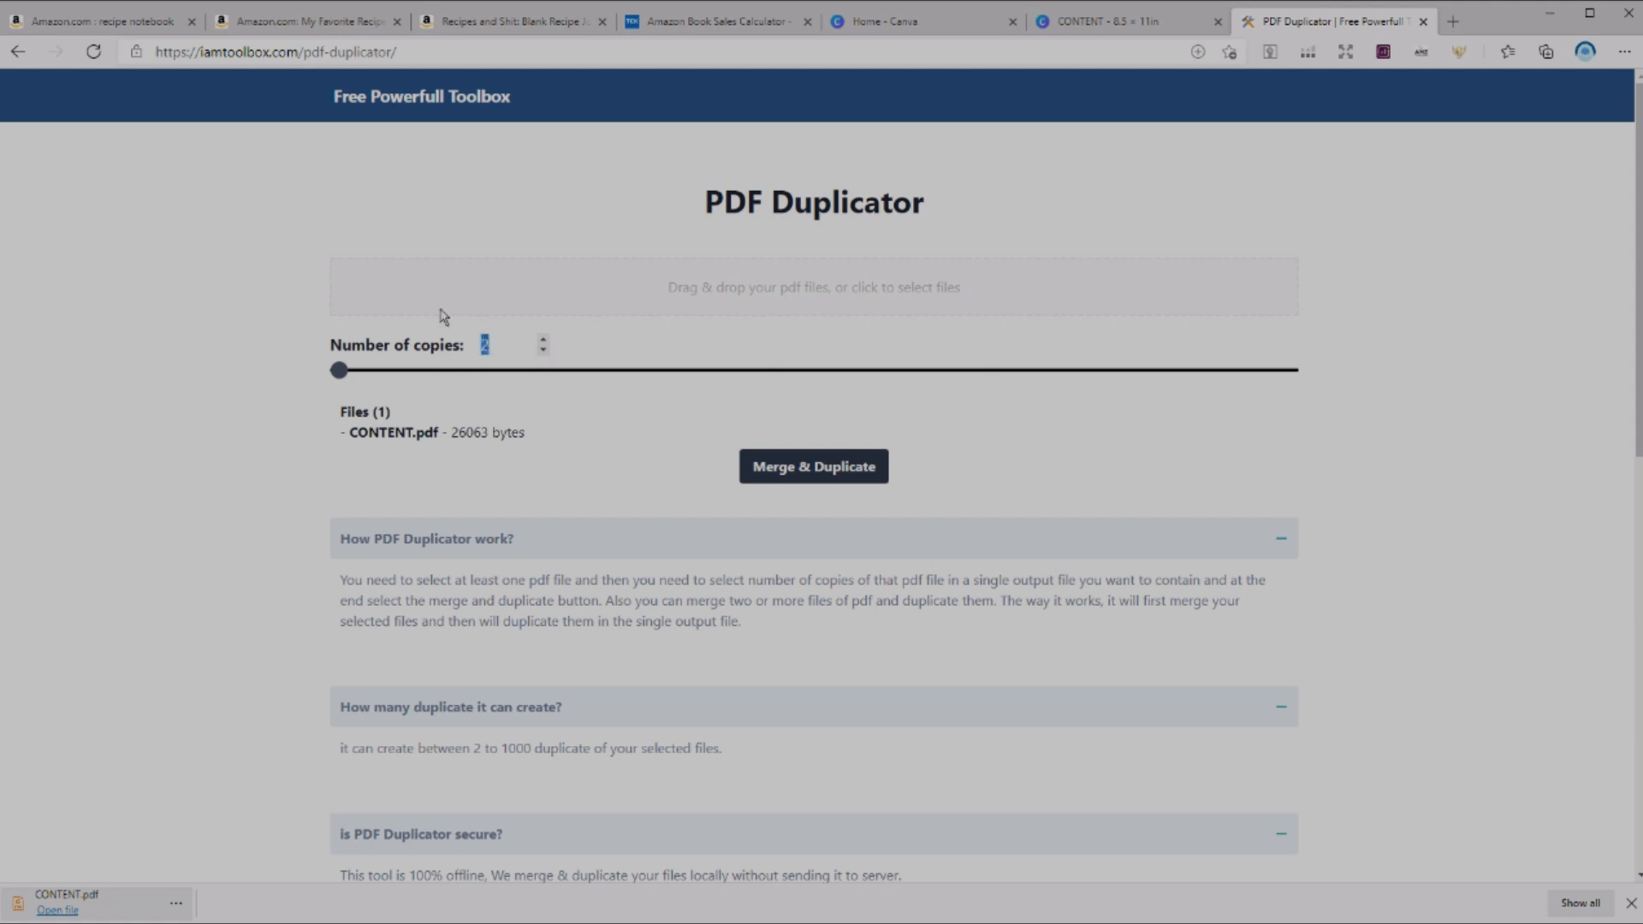
type("00")
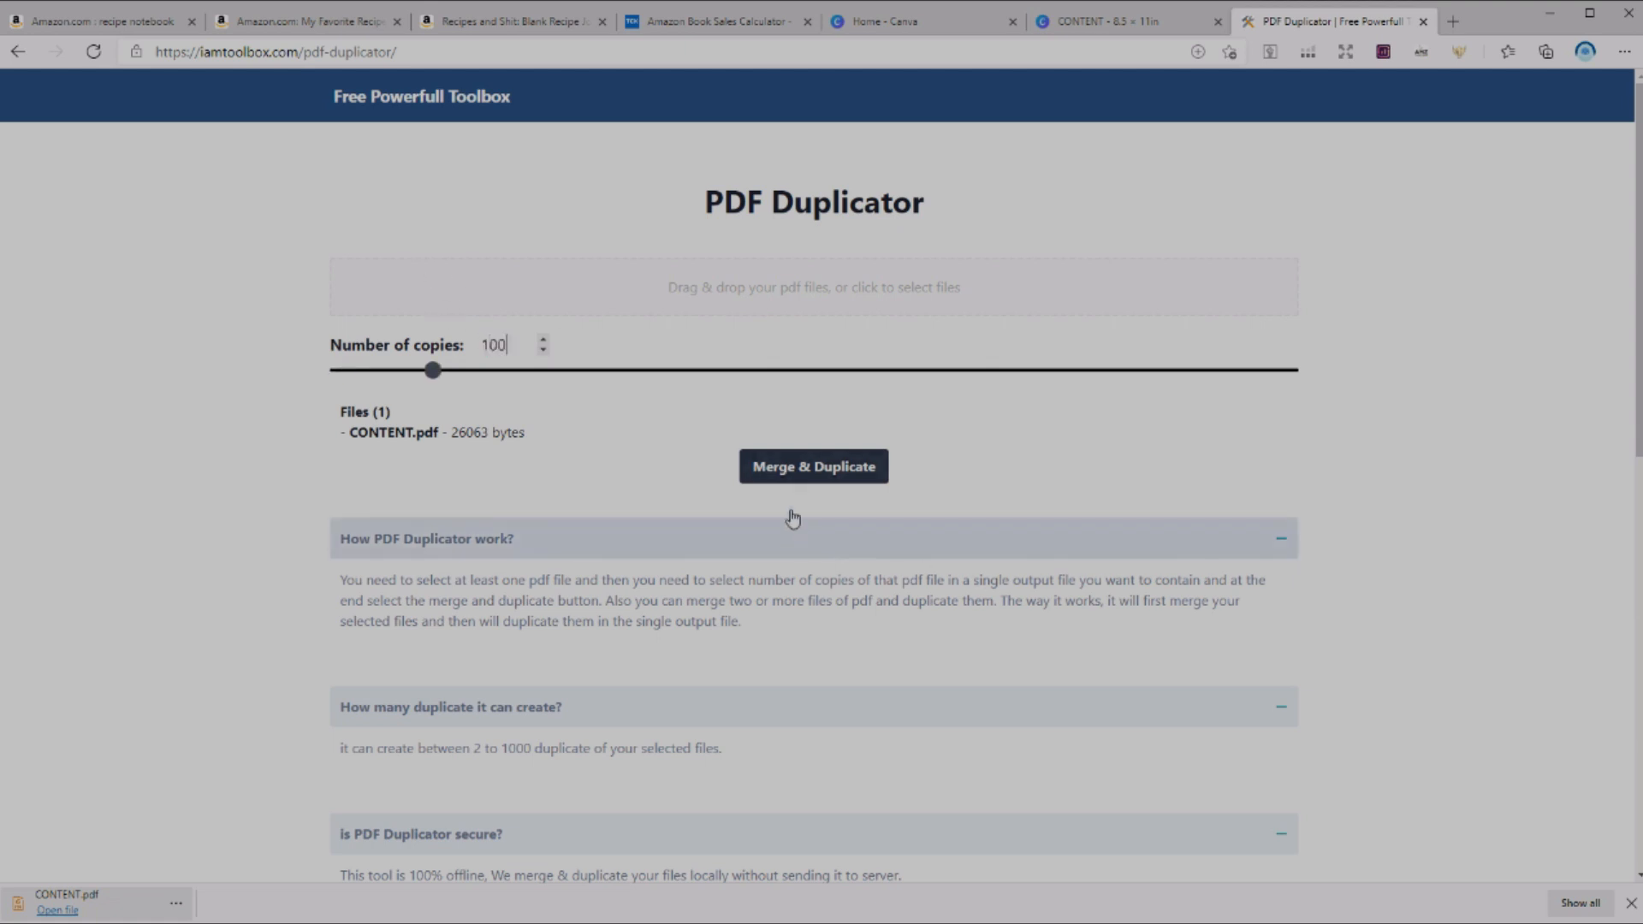
left_click(847, 467)
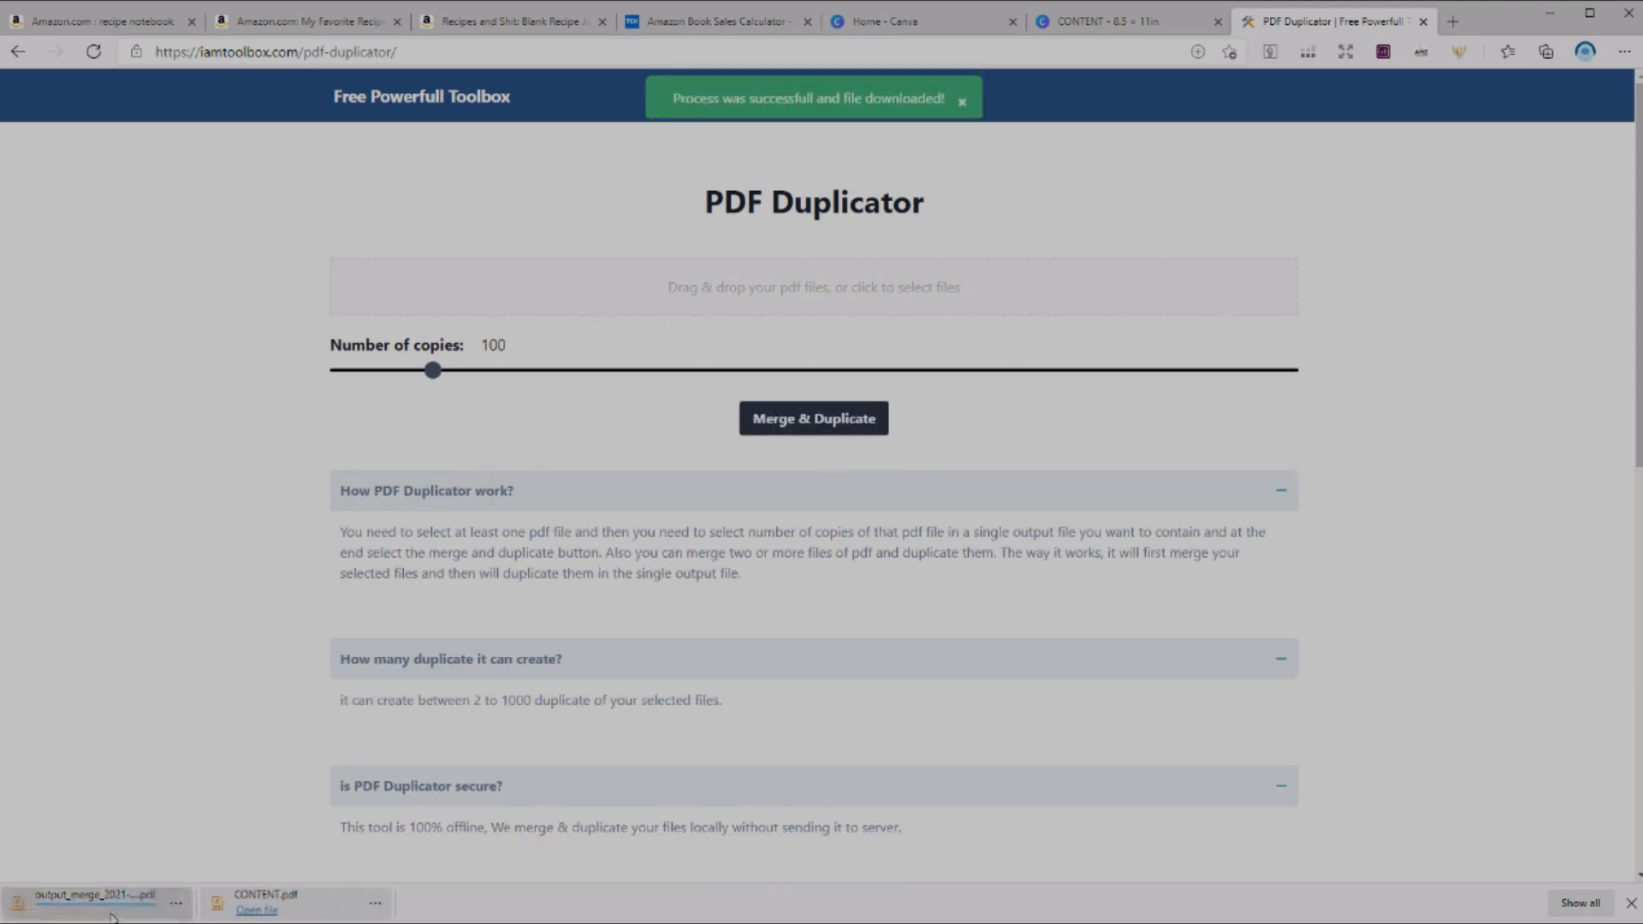
left_click(111, 902)
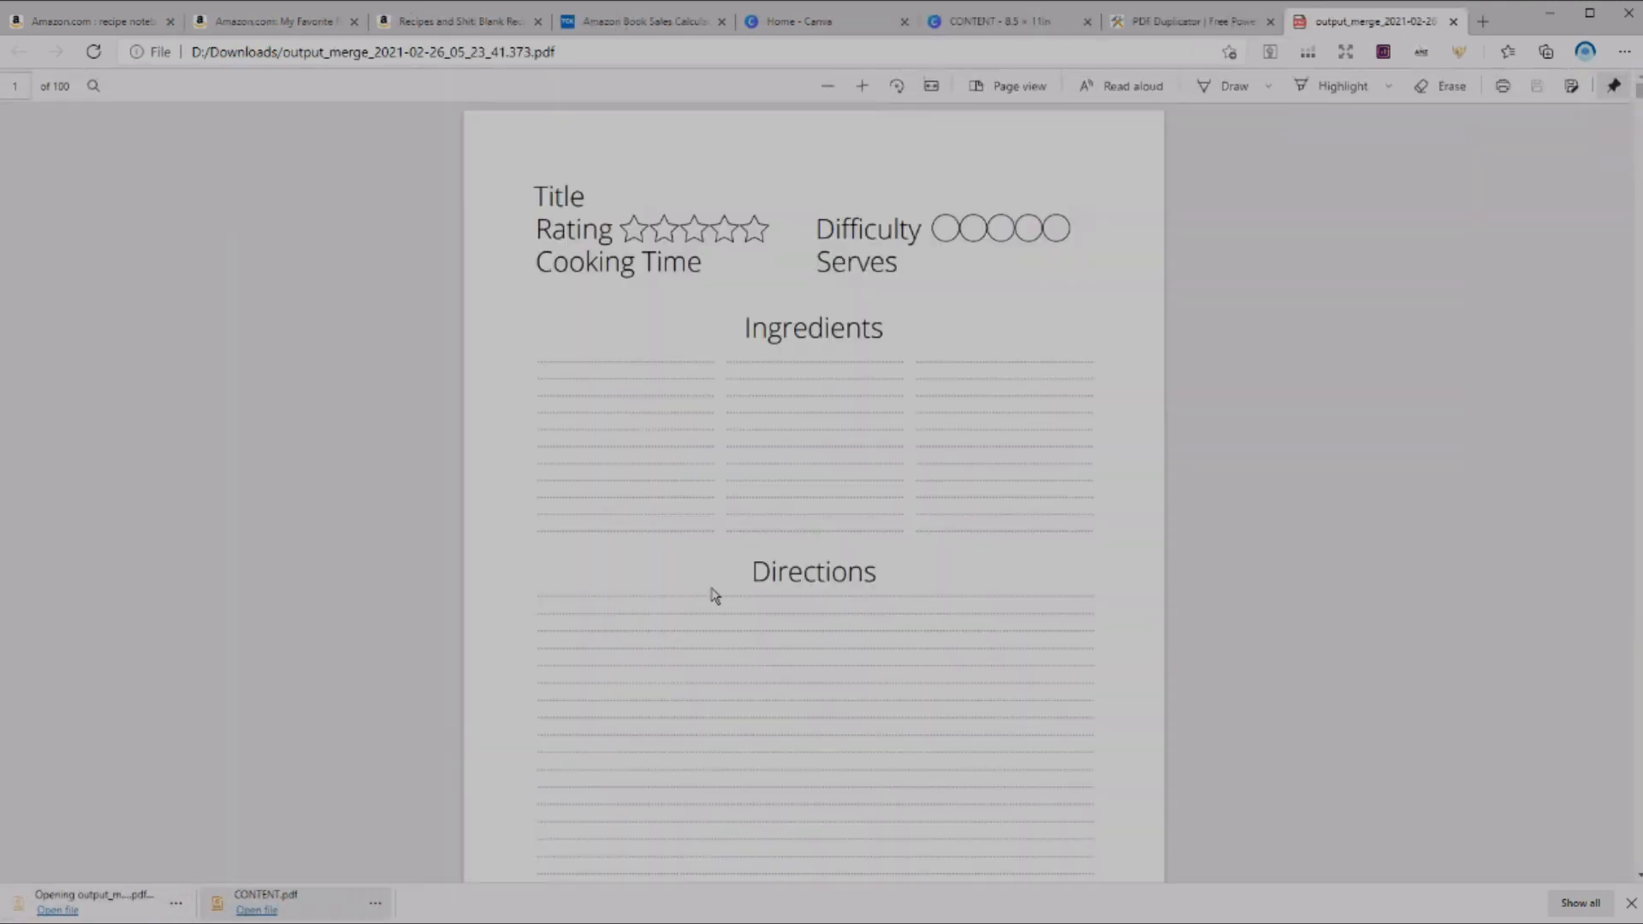
- Scroll through the merged PDF, then view the Cover section of the KDP print file setup calculator in Excel
scroll(770, 660, "down", 5)
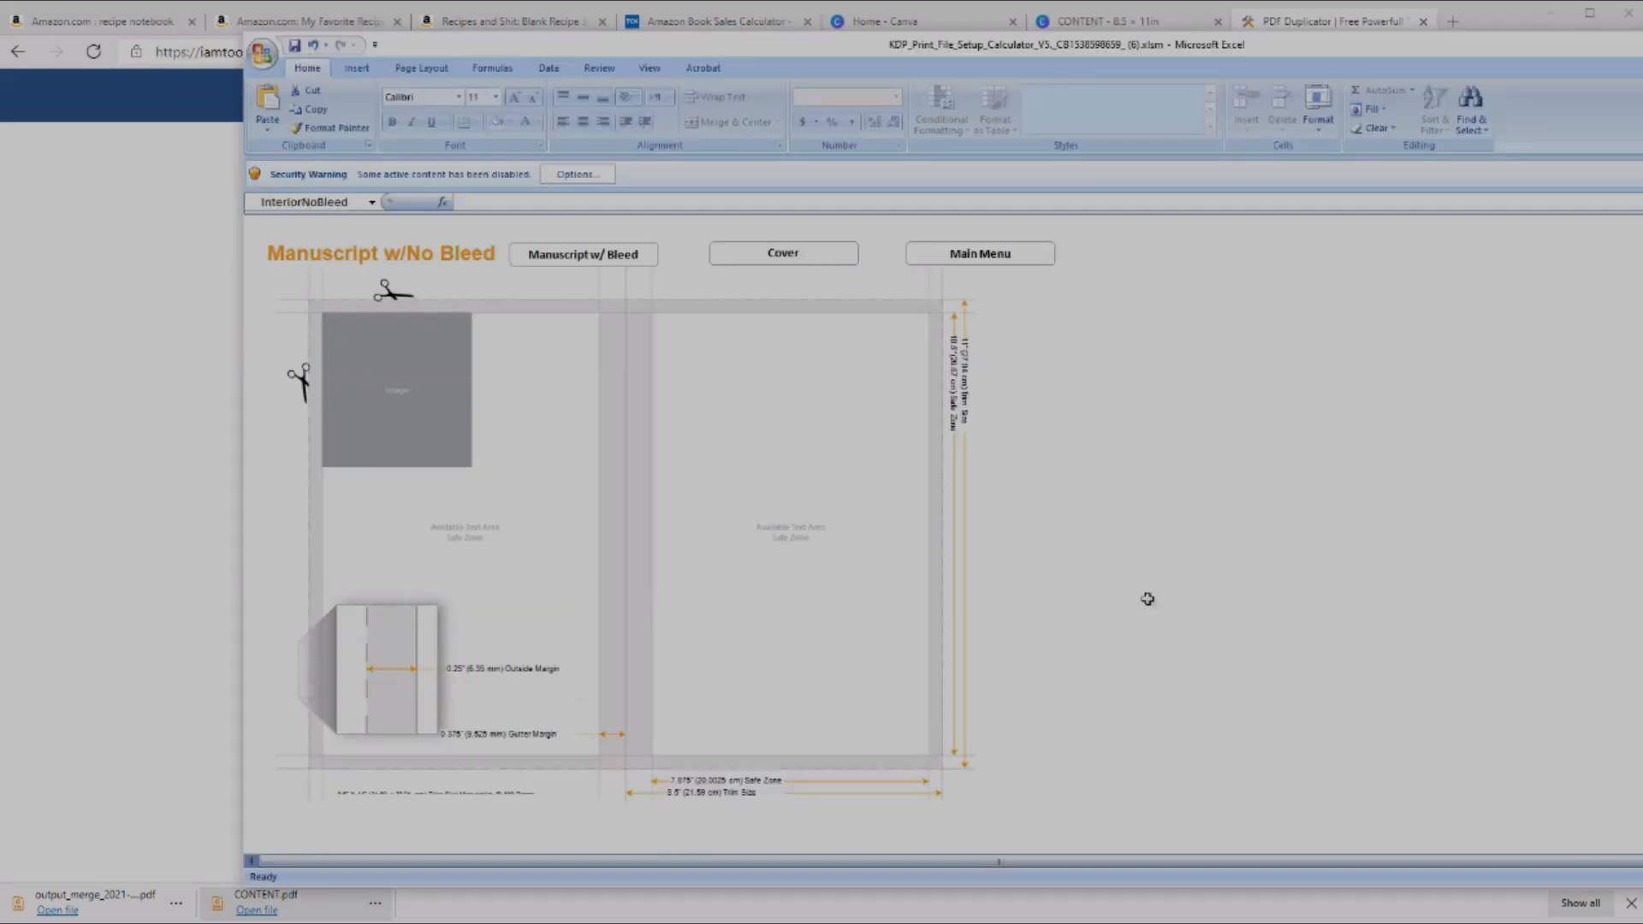
left_click(802, 265)
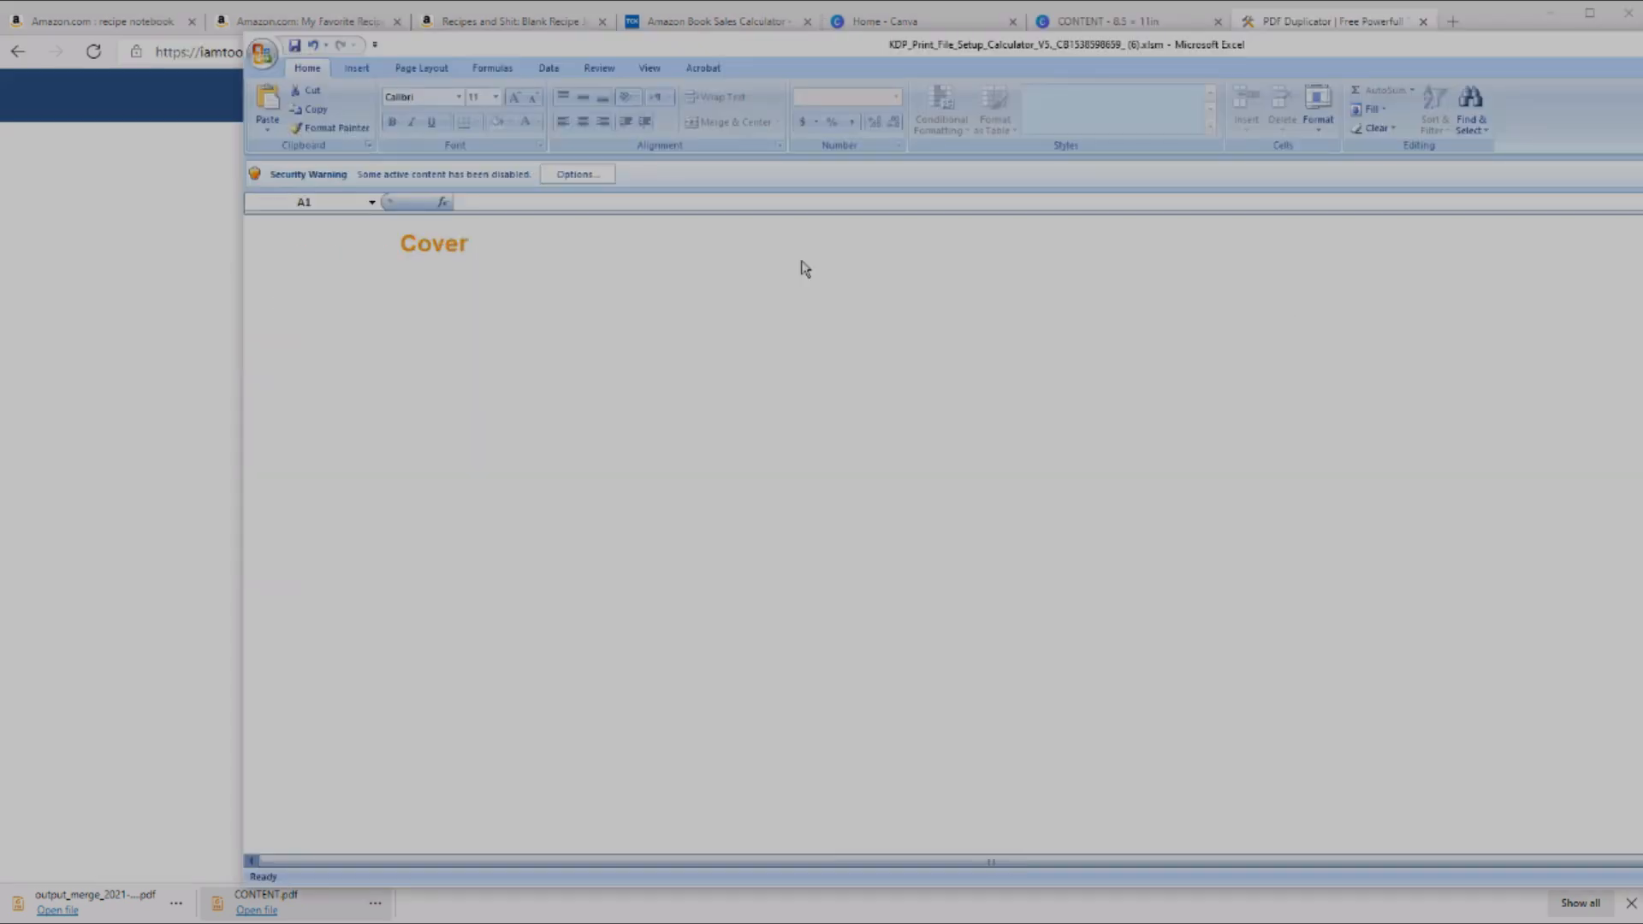
scroll(751, 573, "down", 1)
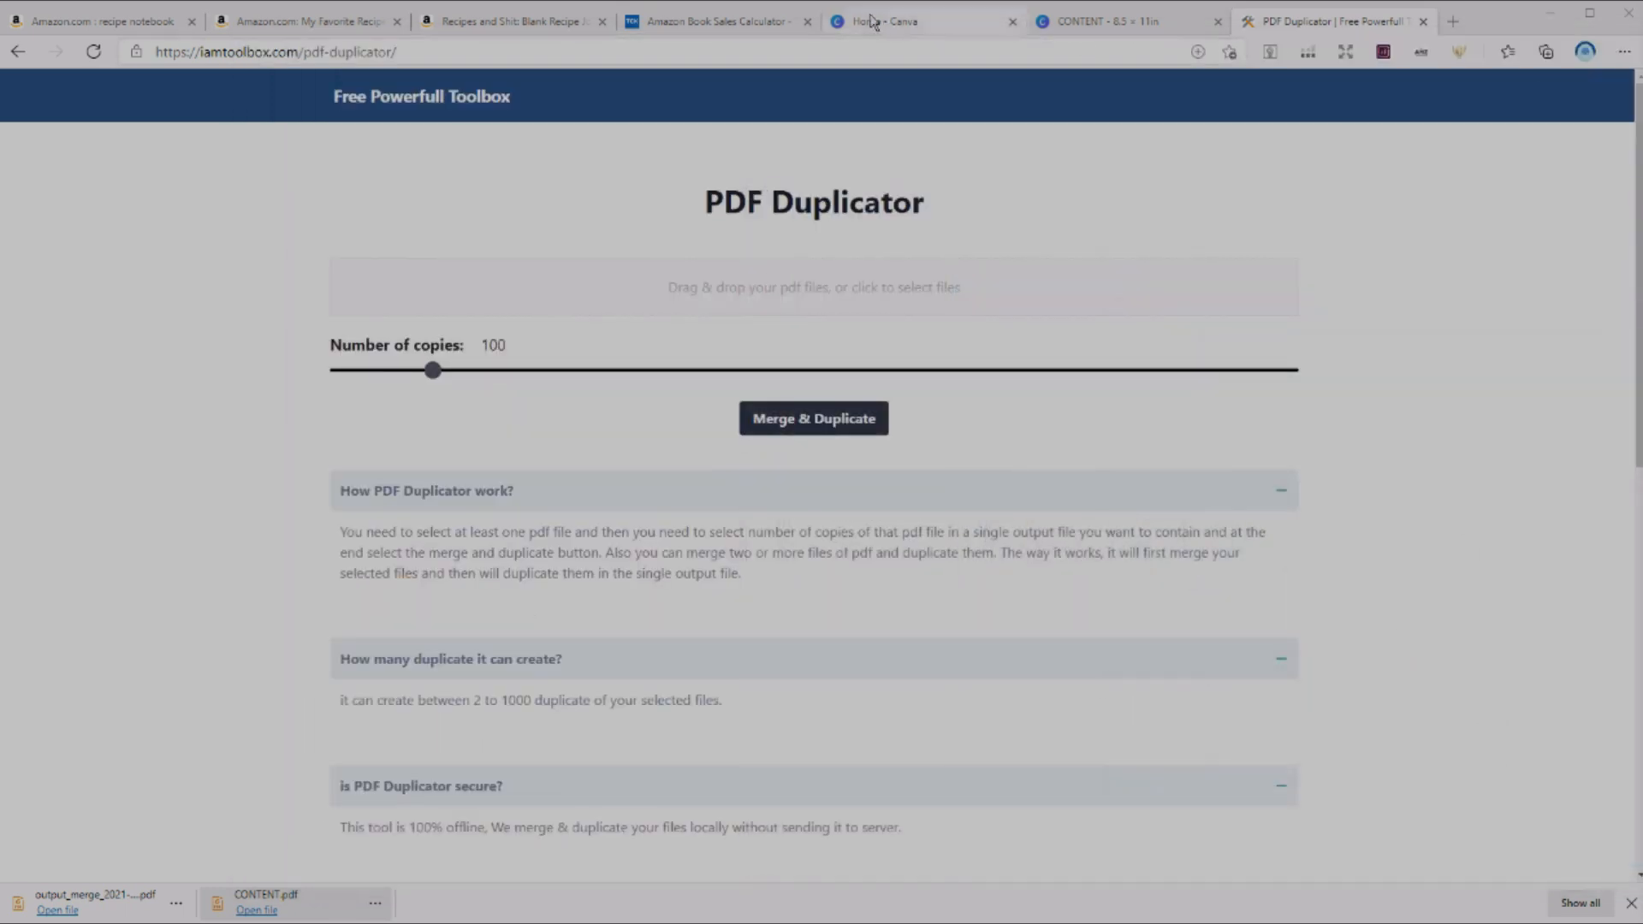
- Return to Canva and create a new custom-size design 17.475 in wide and 11.25 in high
left_click(940, 34)
left_click(1514, 99)
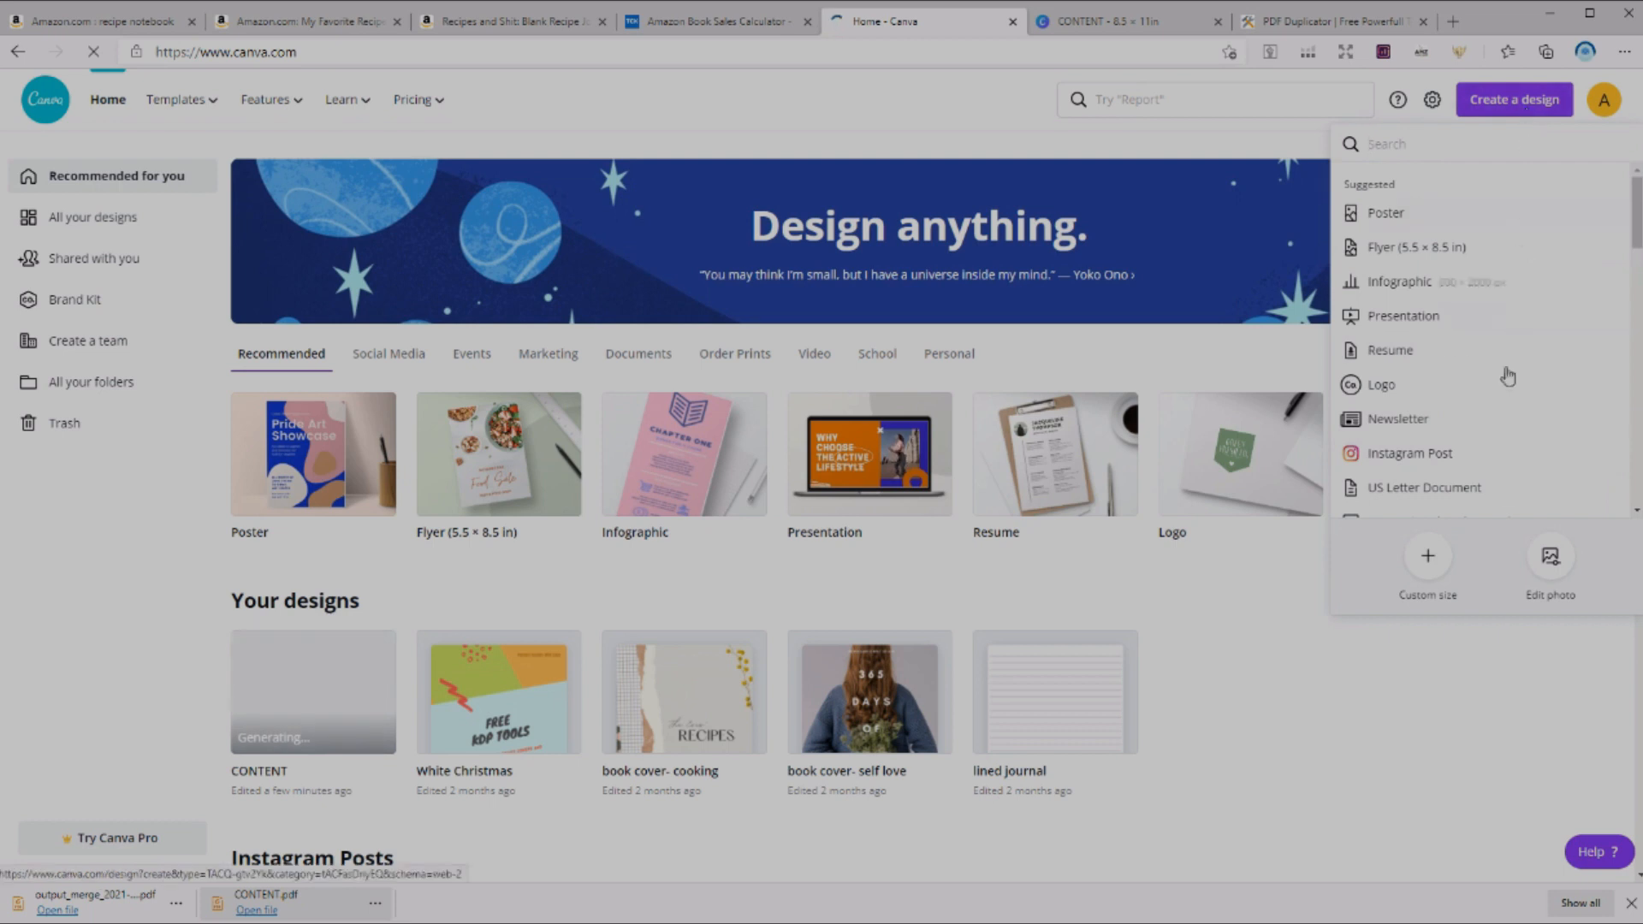
left_click(1430, 565)
left_click(1574, 194)
left_click(1575, 229)
left_click(1398, 193)
type("17.")
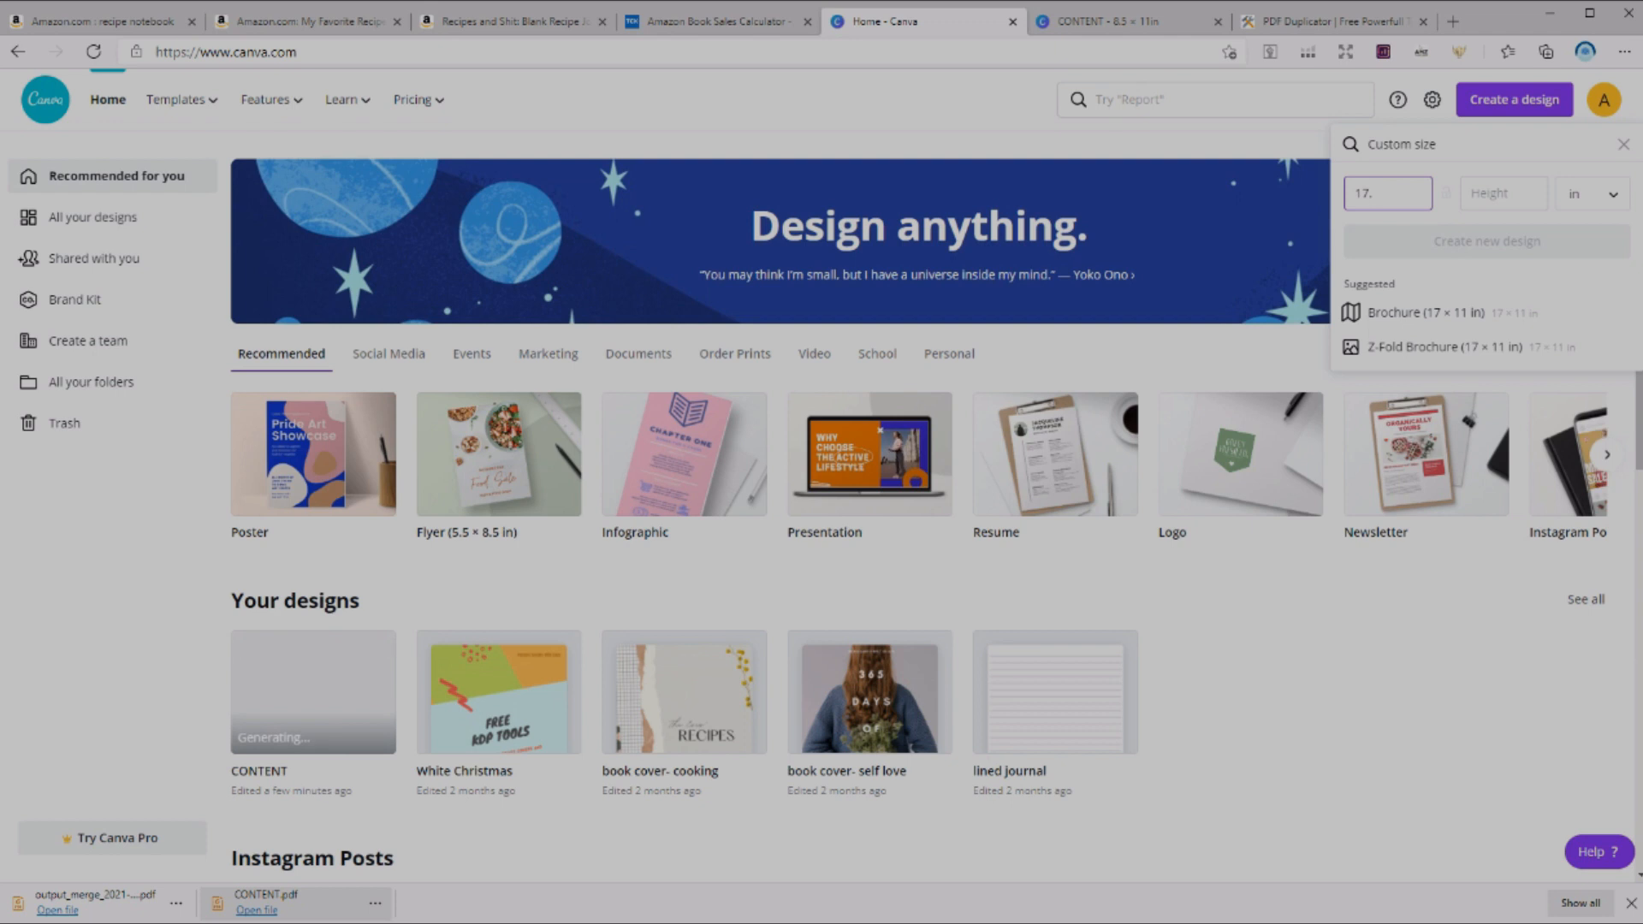
type("475")
key("Tab")
type("11.25")
left_click(1538, 250)
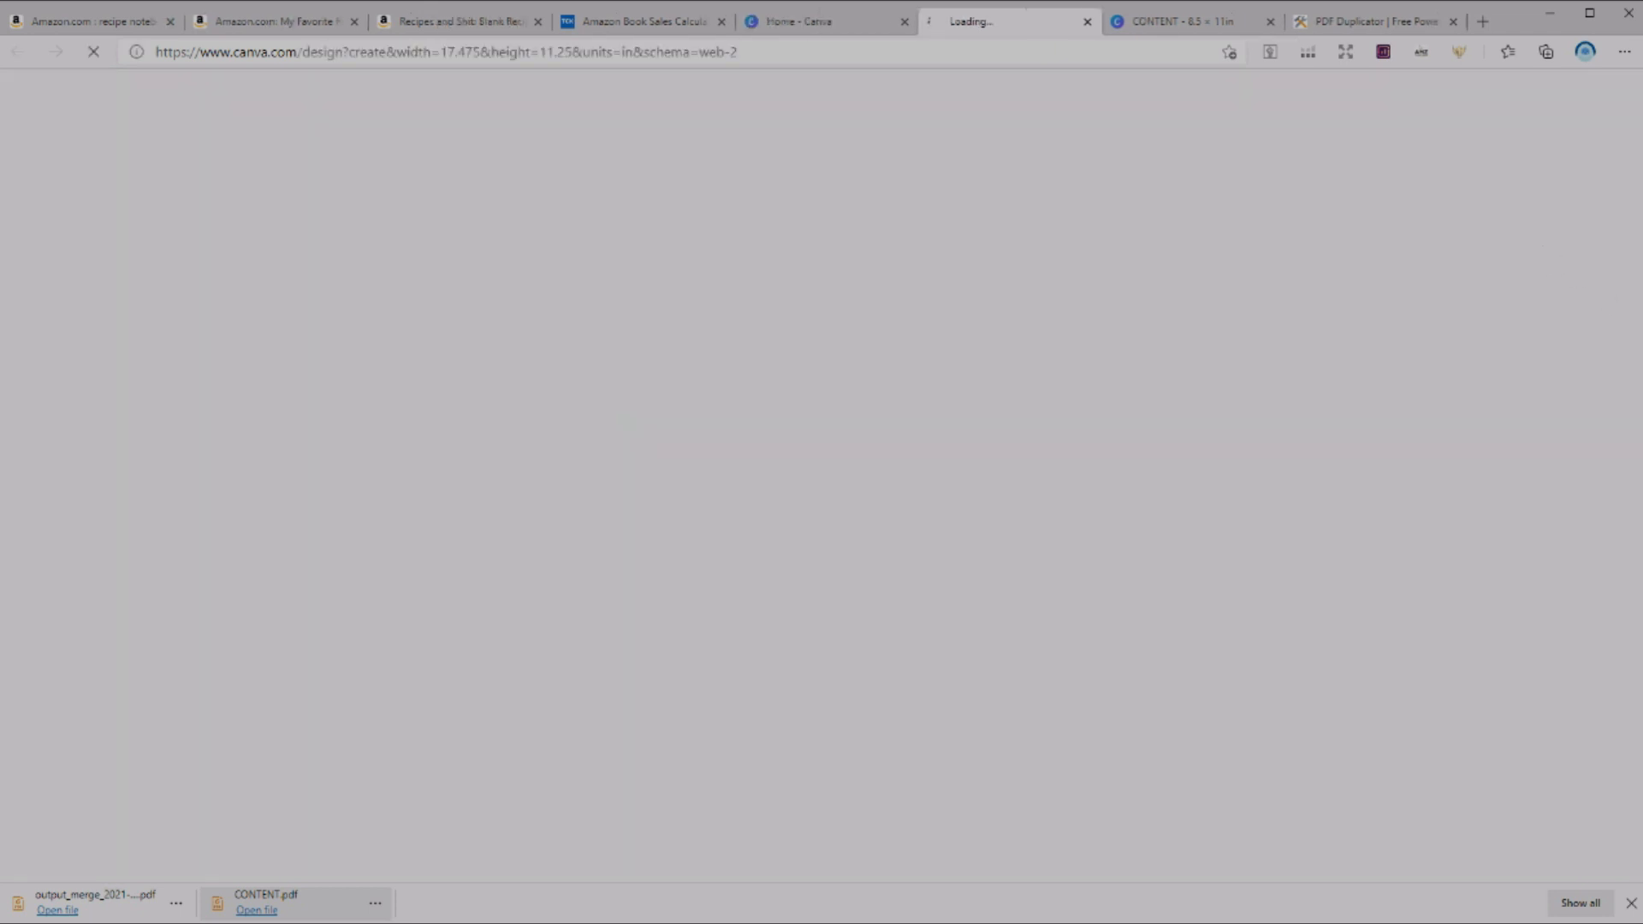
- Search the photos for "food" and fill the whole page with the free dark photo of a shrimp noodle plate
left_click(25, 270)
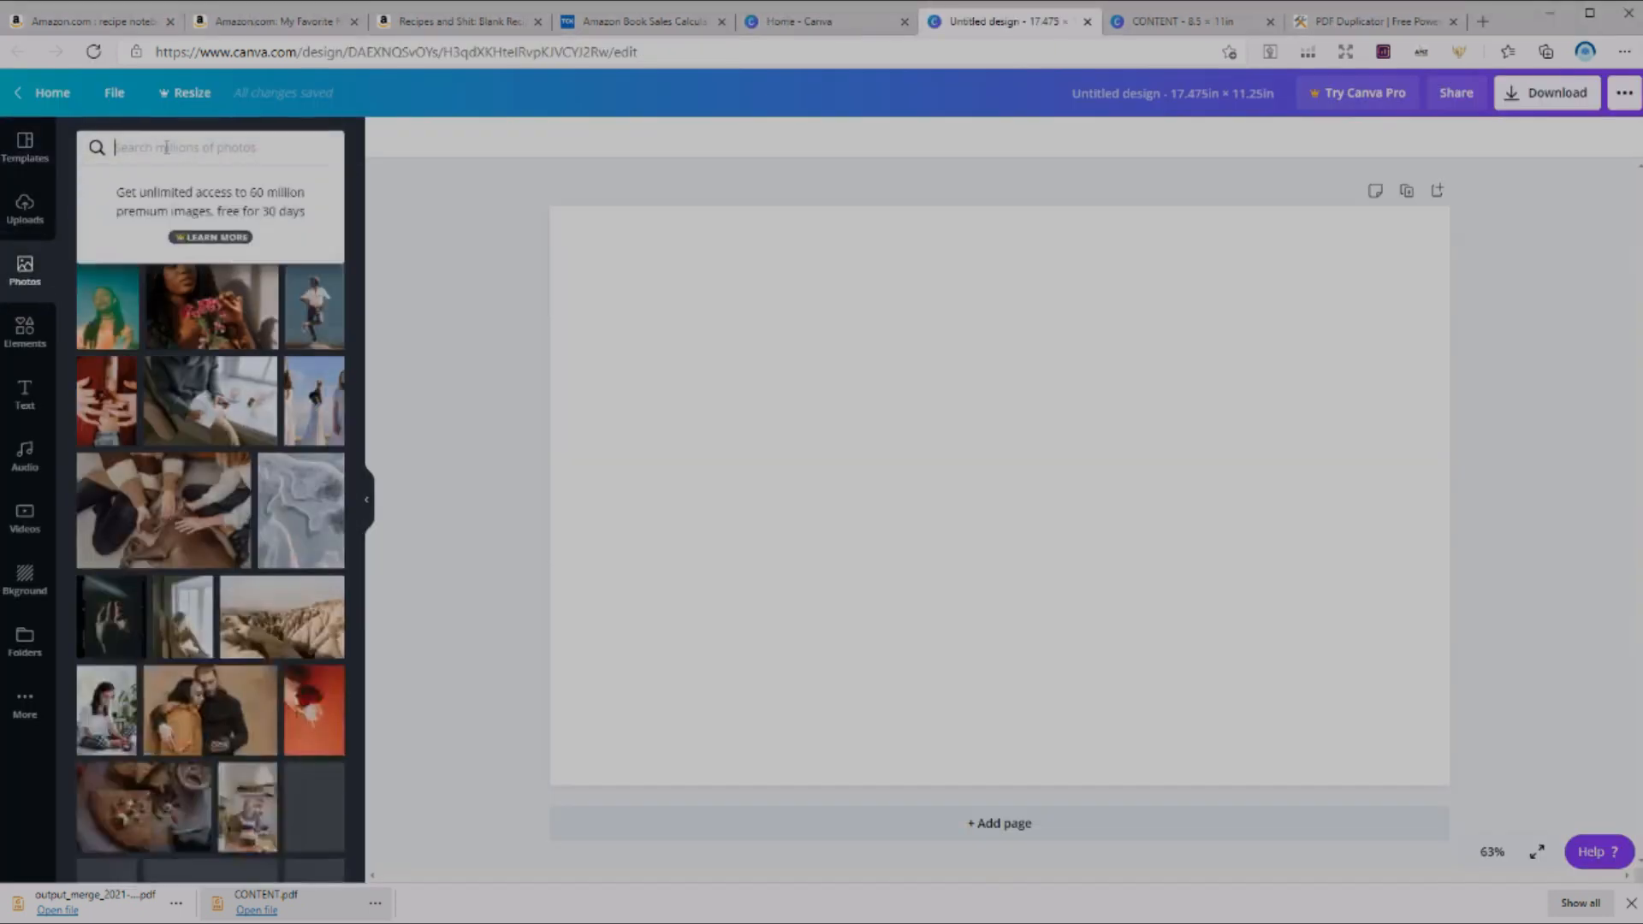
type("food")
key("Return")
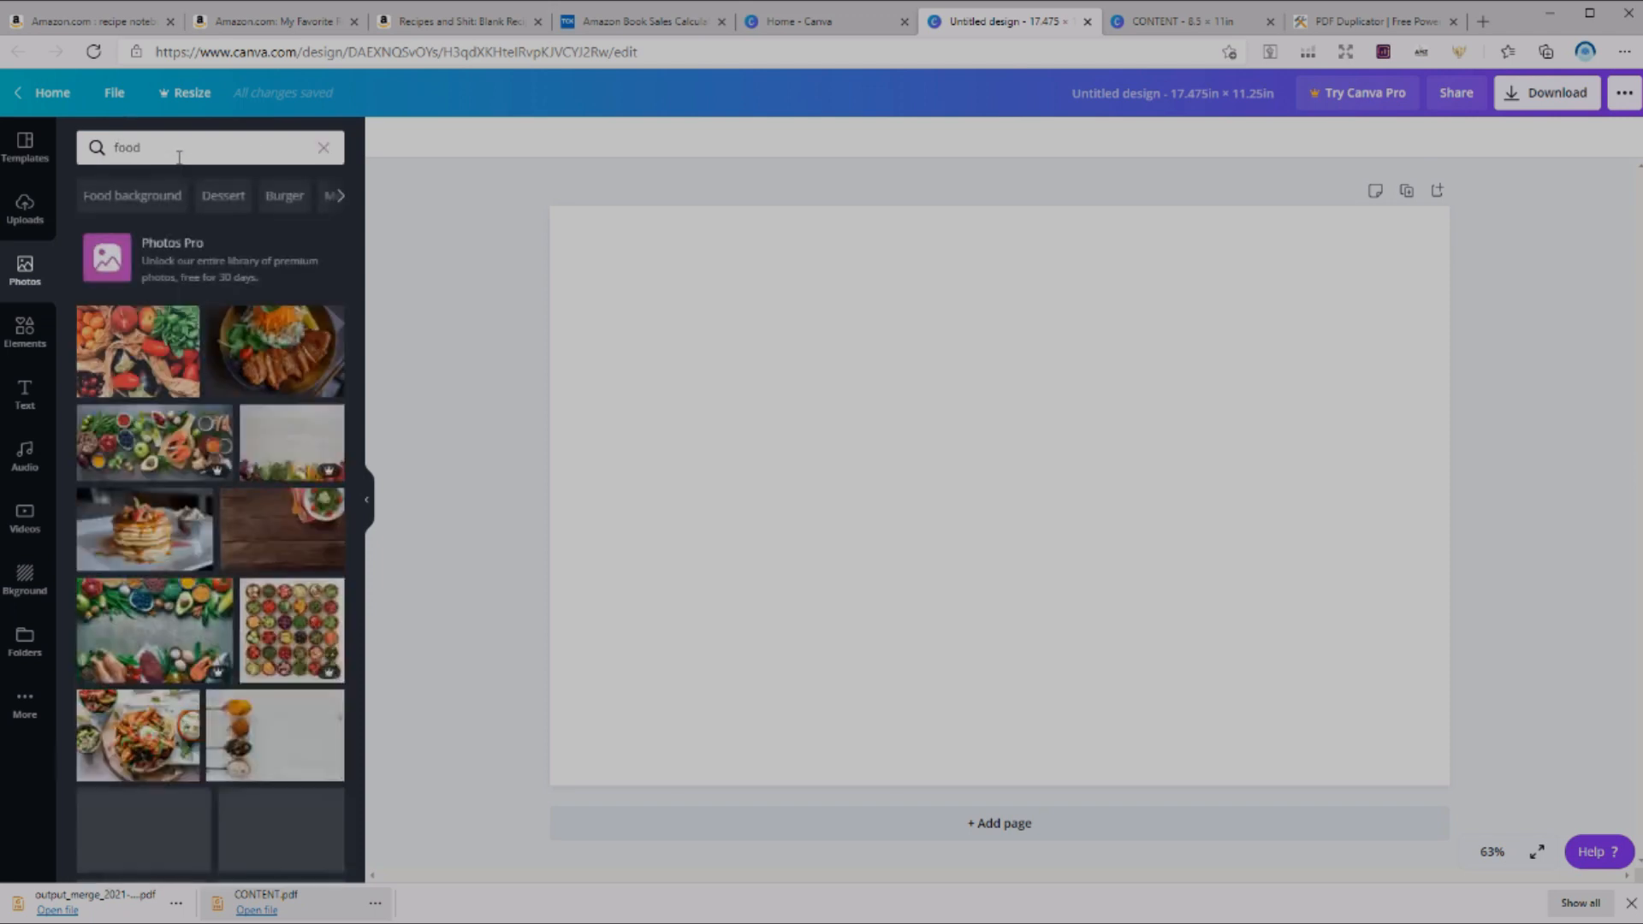
scroll(184, 488, "down", 5)
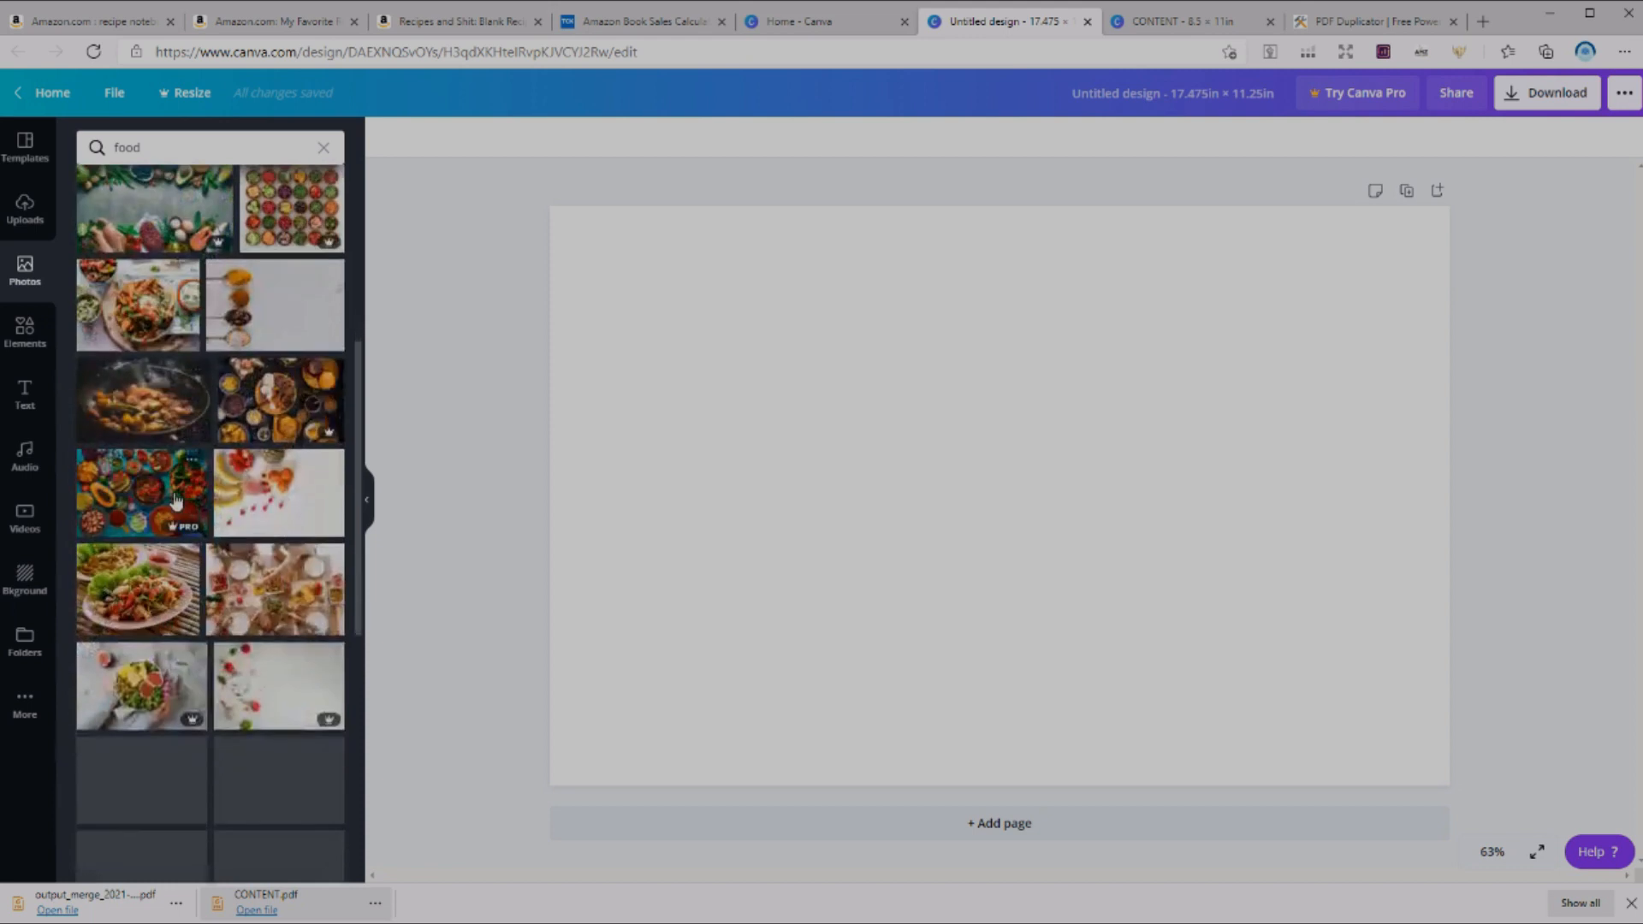
scroll(178, 501, "down", 5)
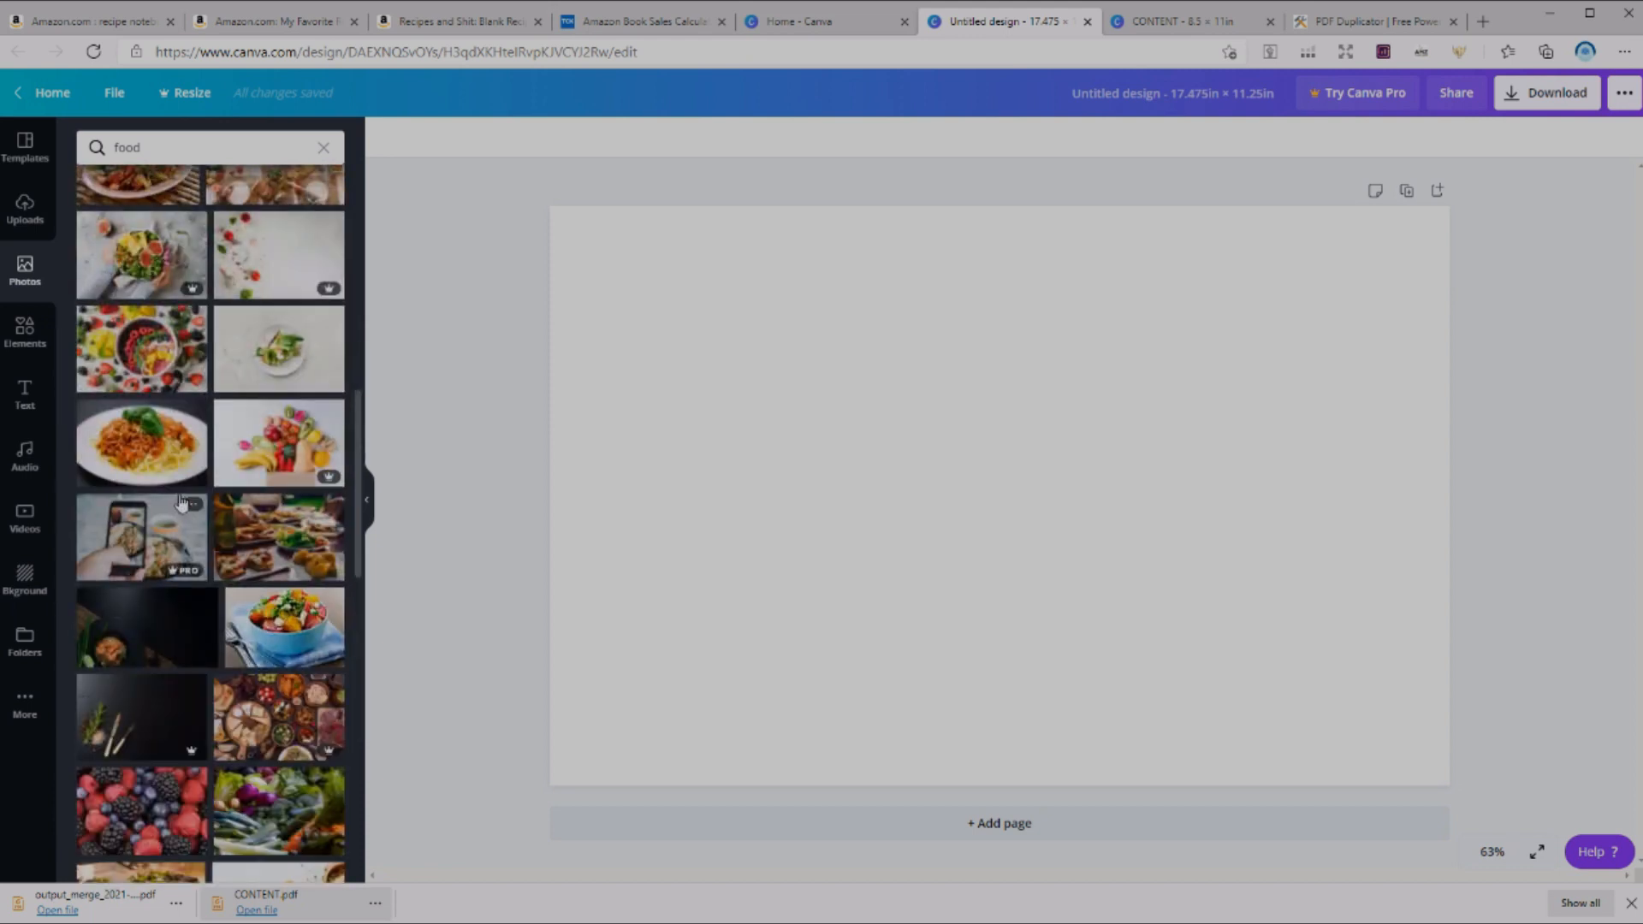
scroll(184, 514, "down", 2)
scroll(223, 530, "down", 2)
scroll(225, 532, "down", 1)
scroll(225, 532, "up", 4)
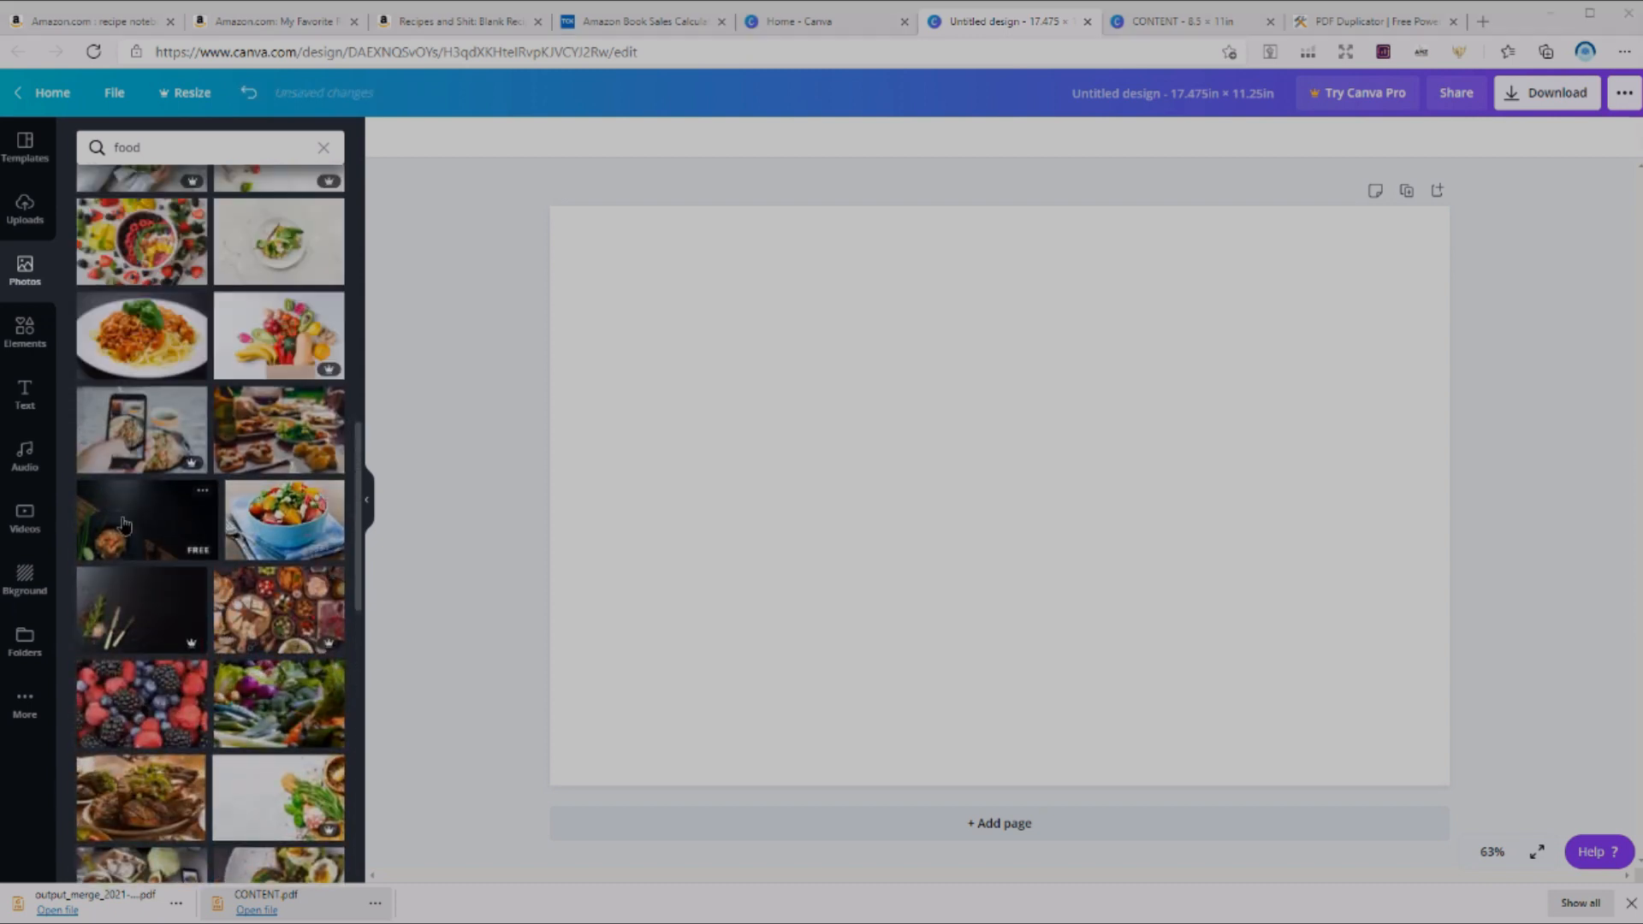
left_click_drag(124, 524, 575, 337)
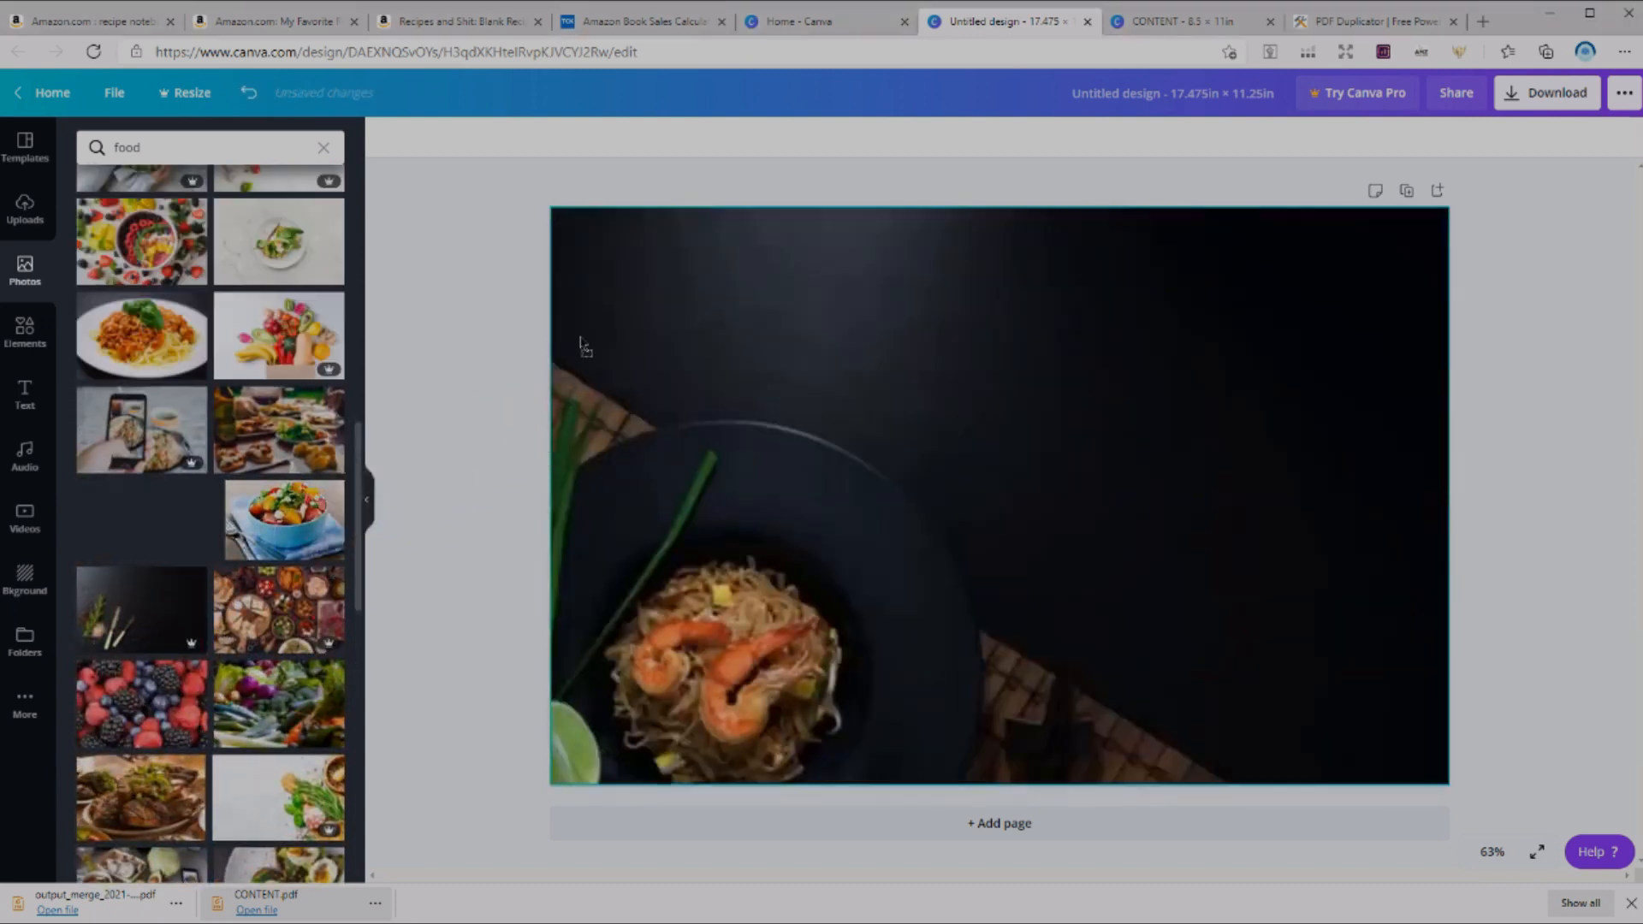
- Flip the background photo horizontally and add the subheading "My Favorite Recipes" above the plate on the front cover
left_click(795, 339)
left_click(656, 137)
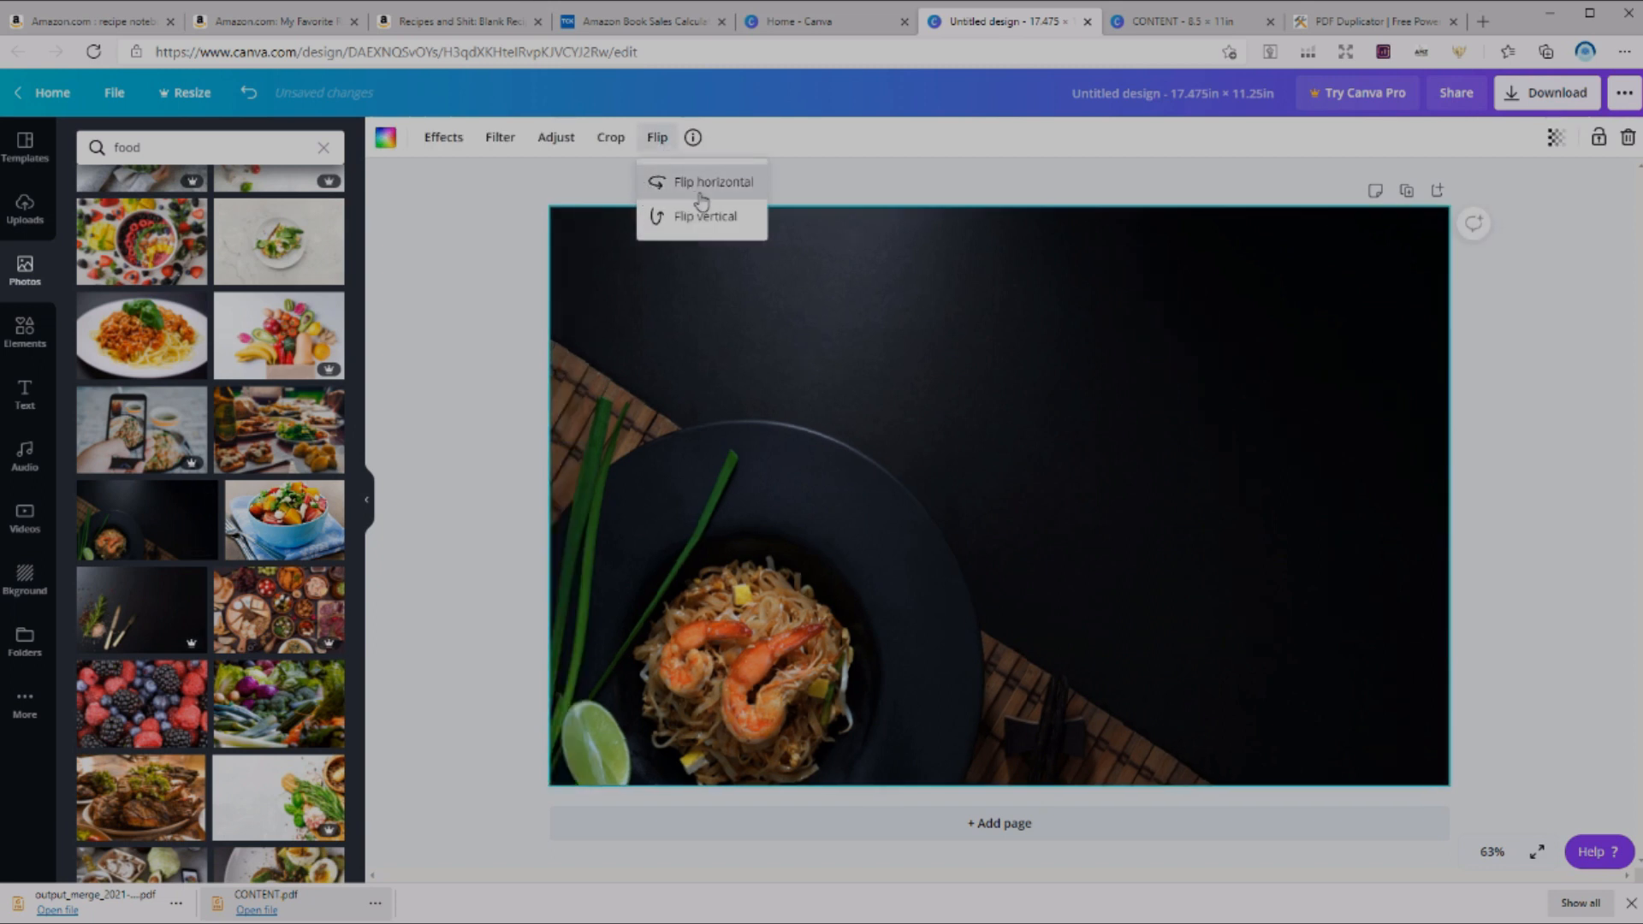
left_click(701, 182)
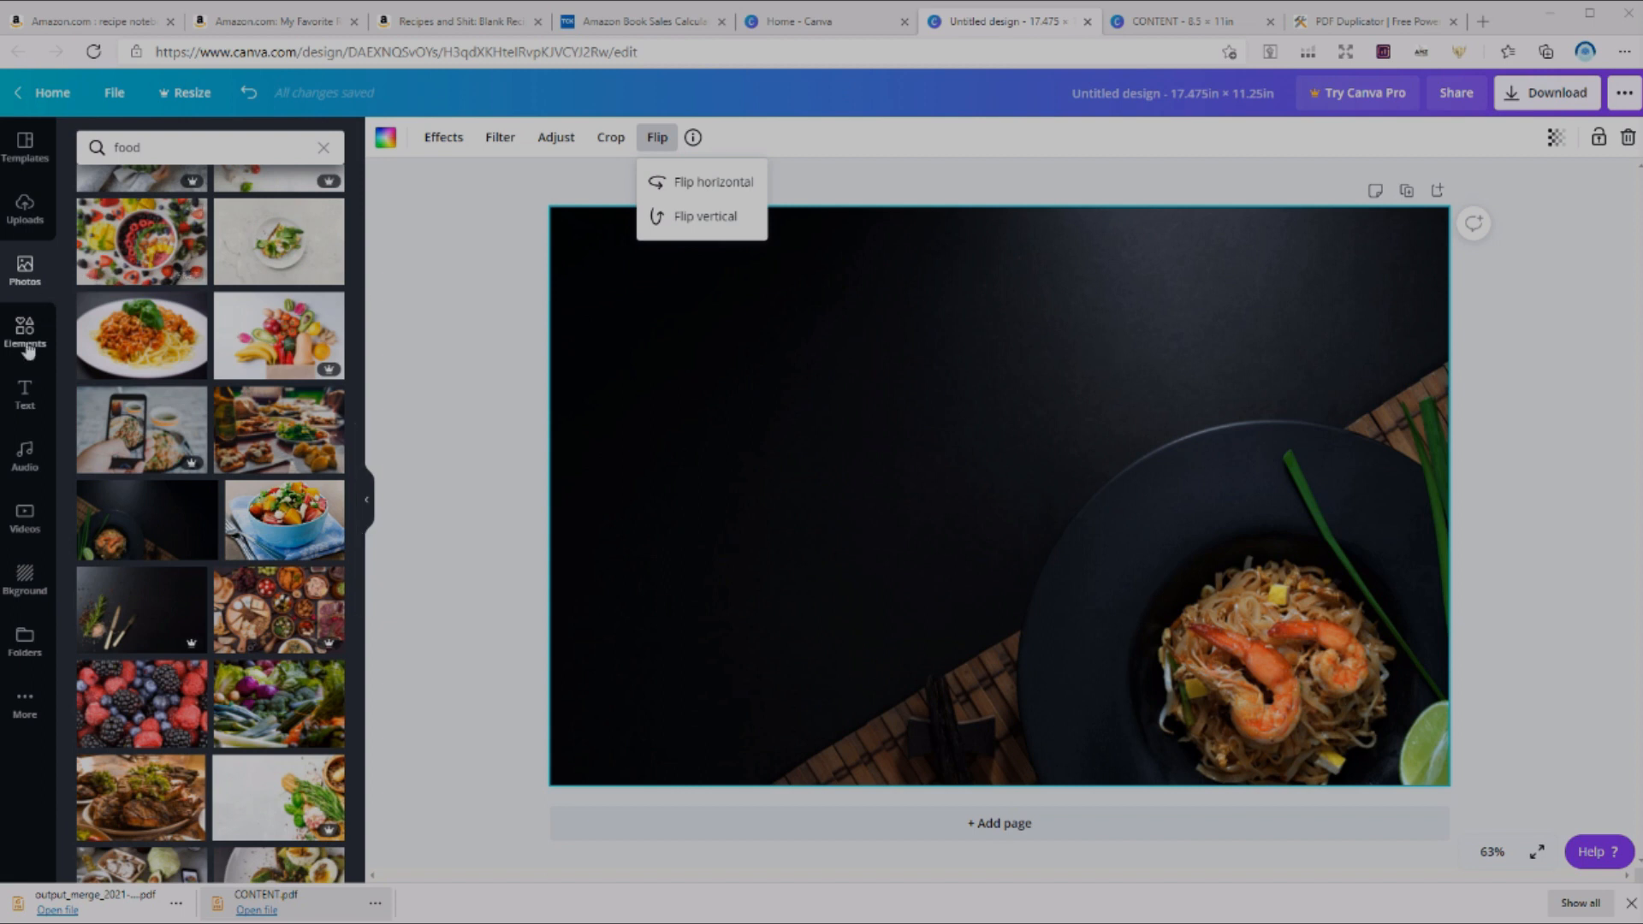
left_click(25, 394)
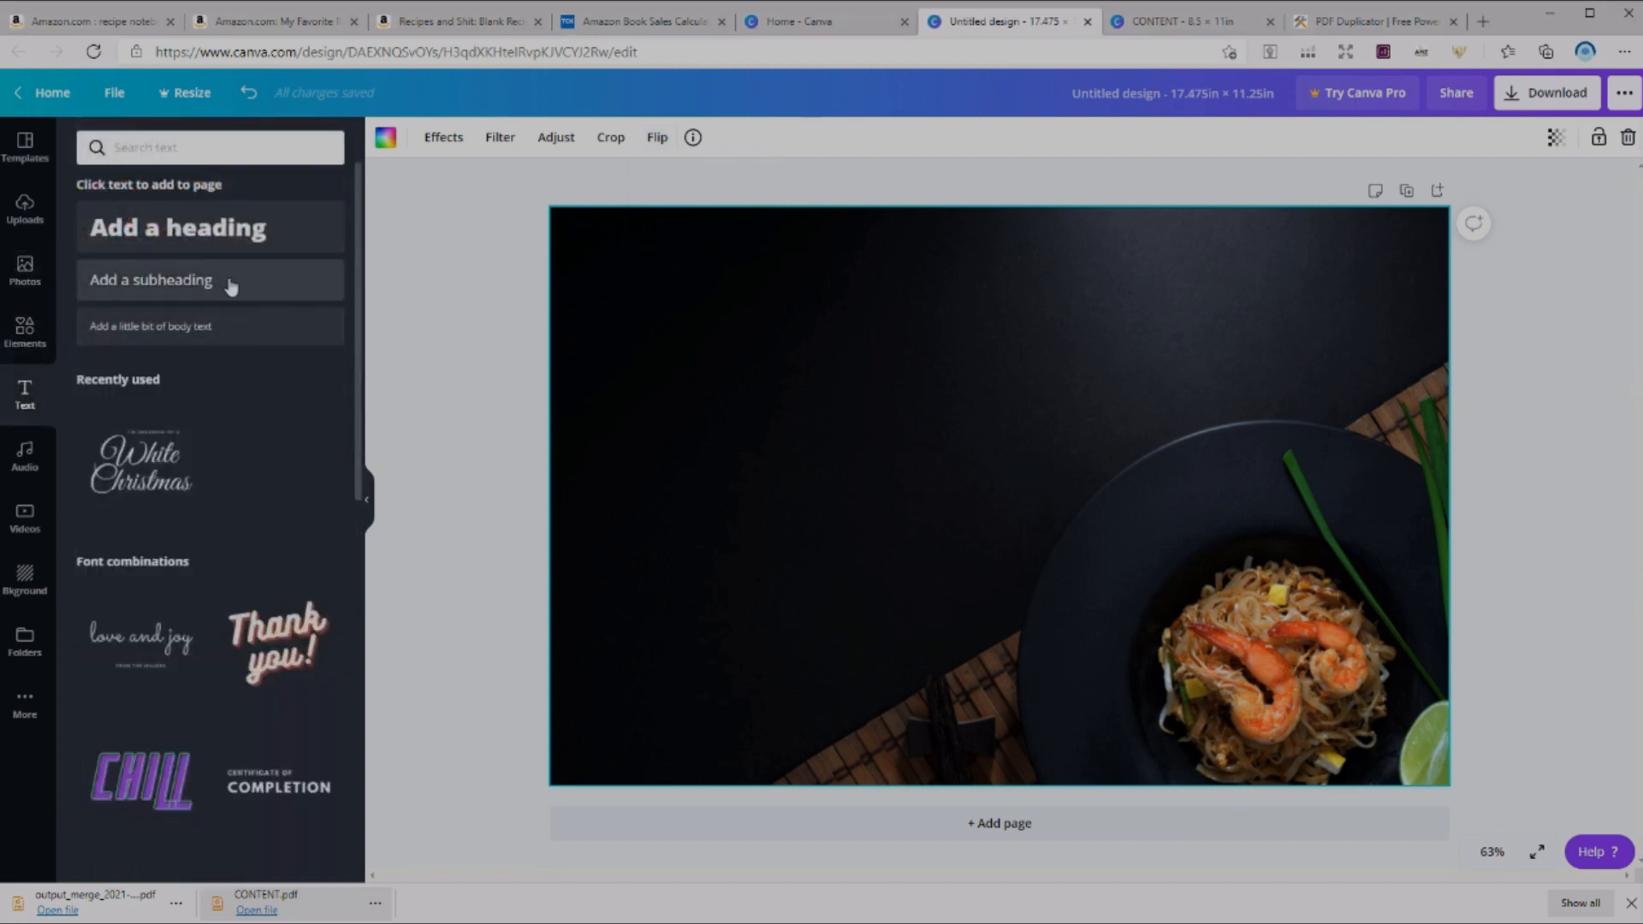
left_click(229, 286)
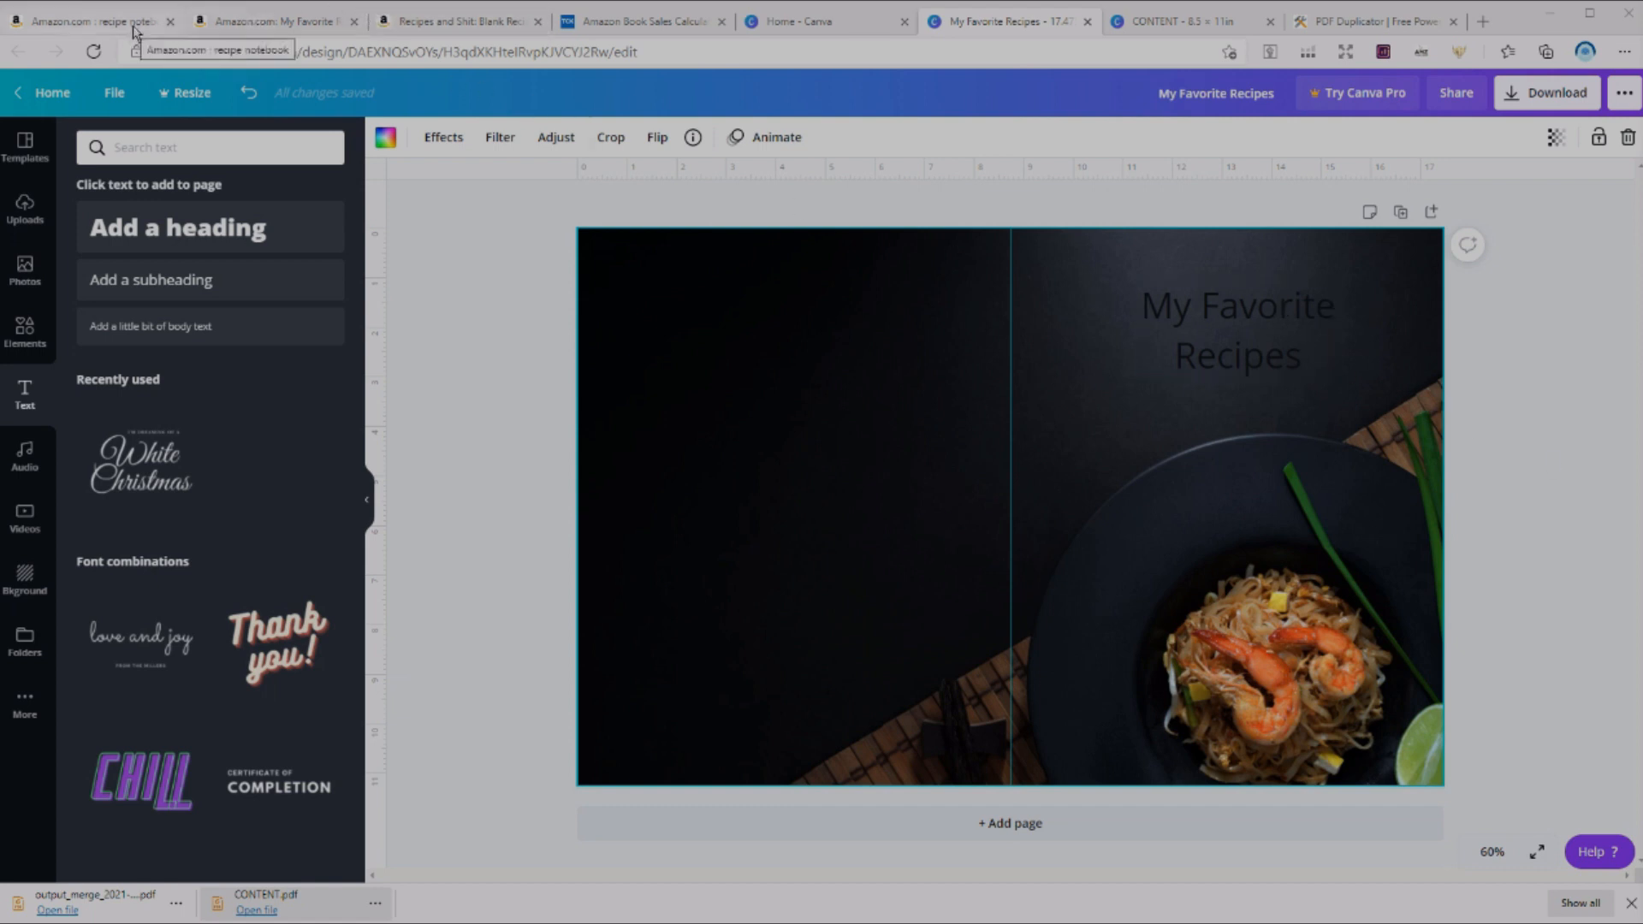
- Examine the cover designs of the recipe notebooks in the Amazon search results
left_click(94, 21)
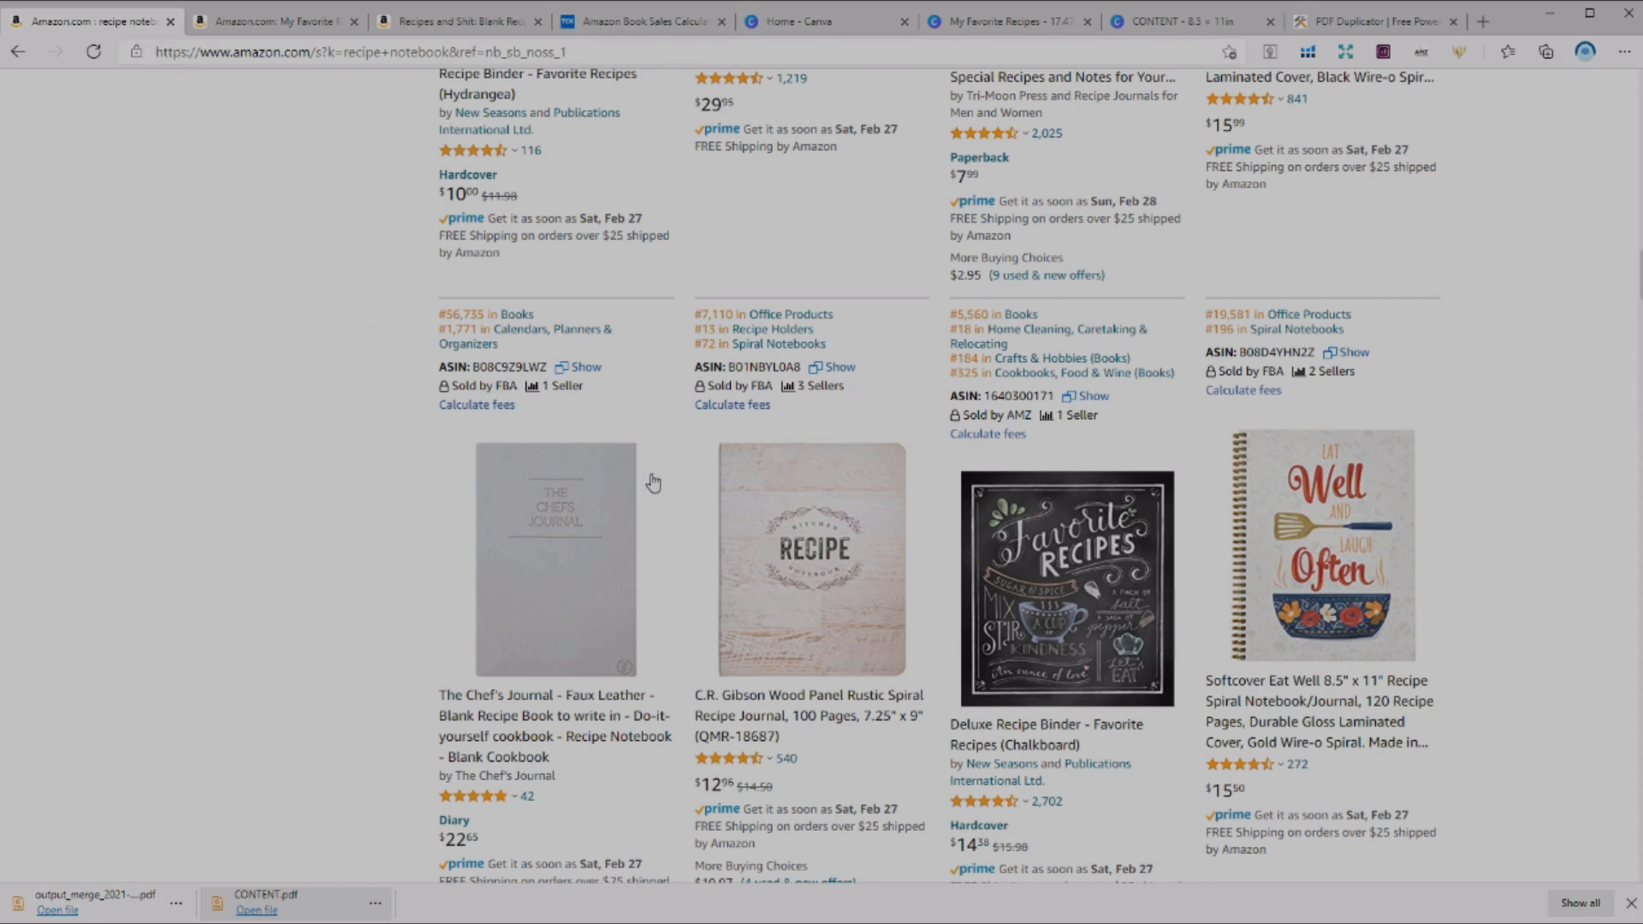
scroll(697, 483, "up", 4)
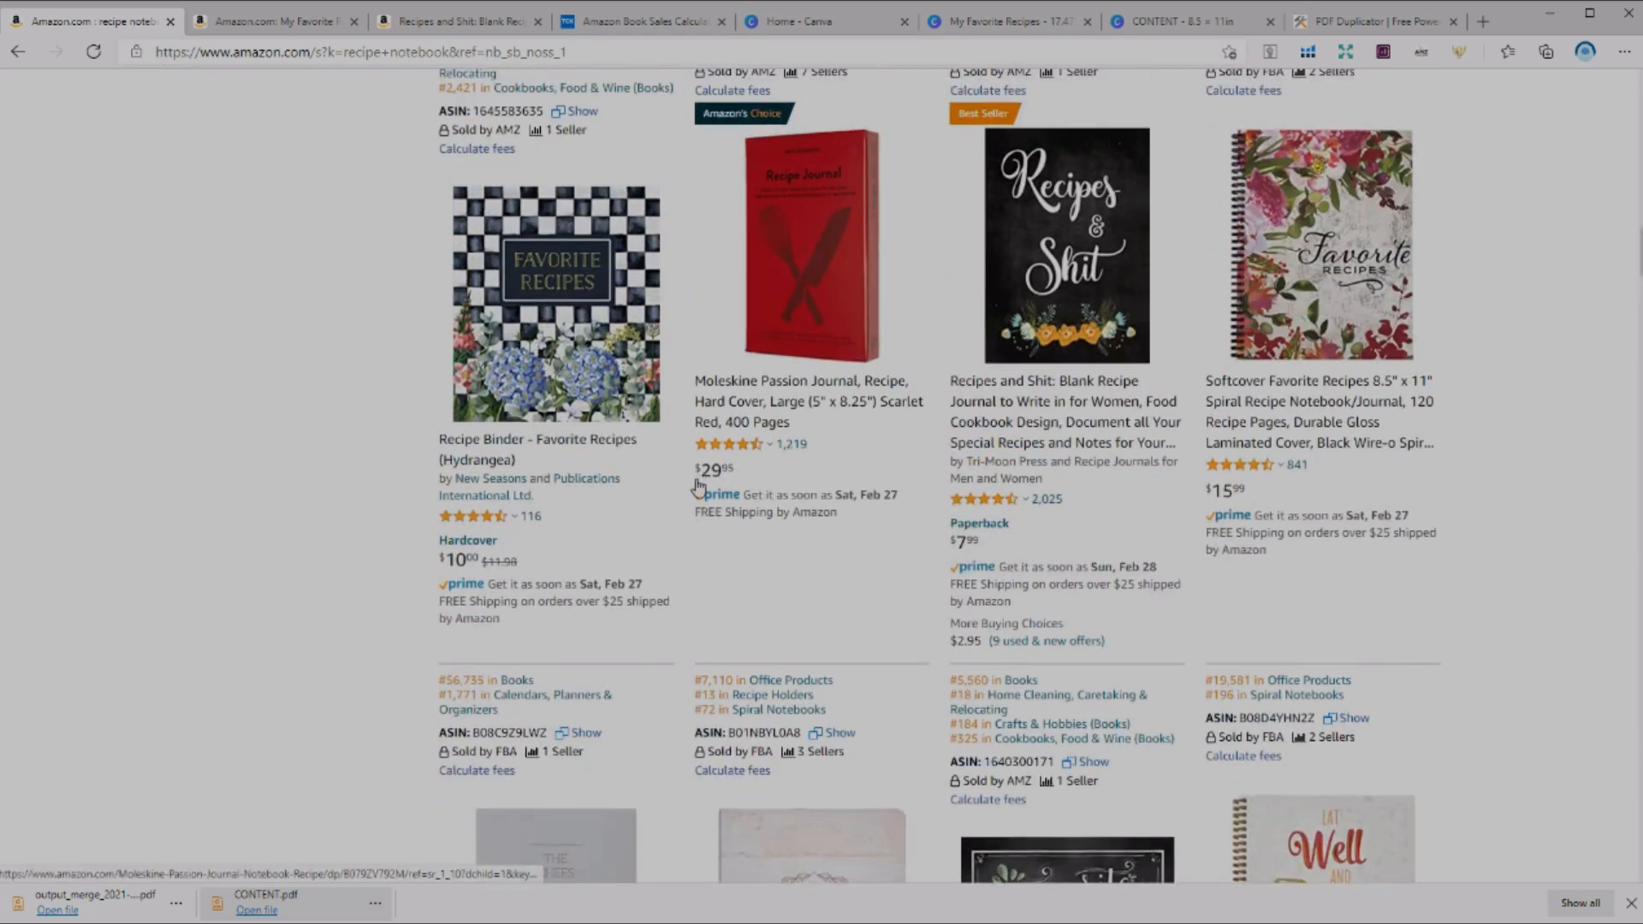
scroll(698, 483, "up", 4)
scroll(697, 494, "up", 9)
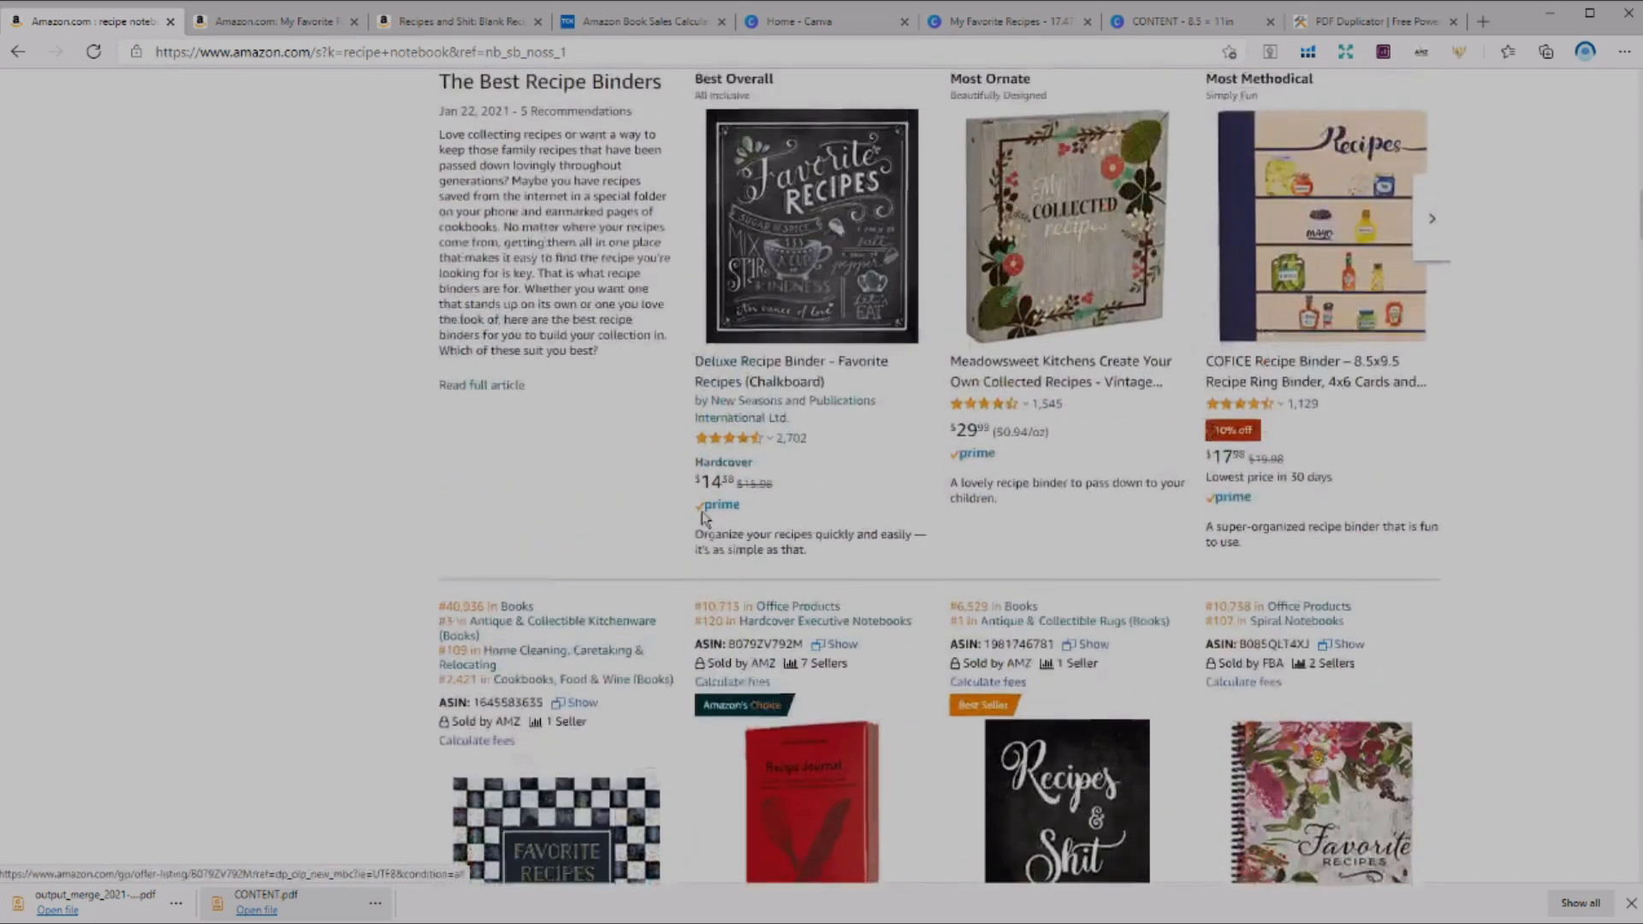
scroll(701, 522, "up", 3)
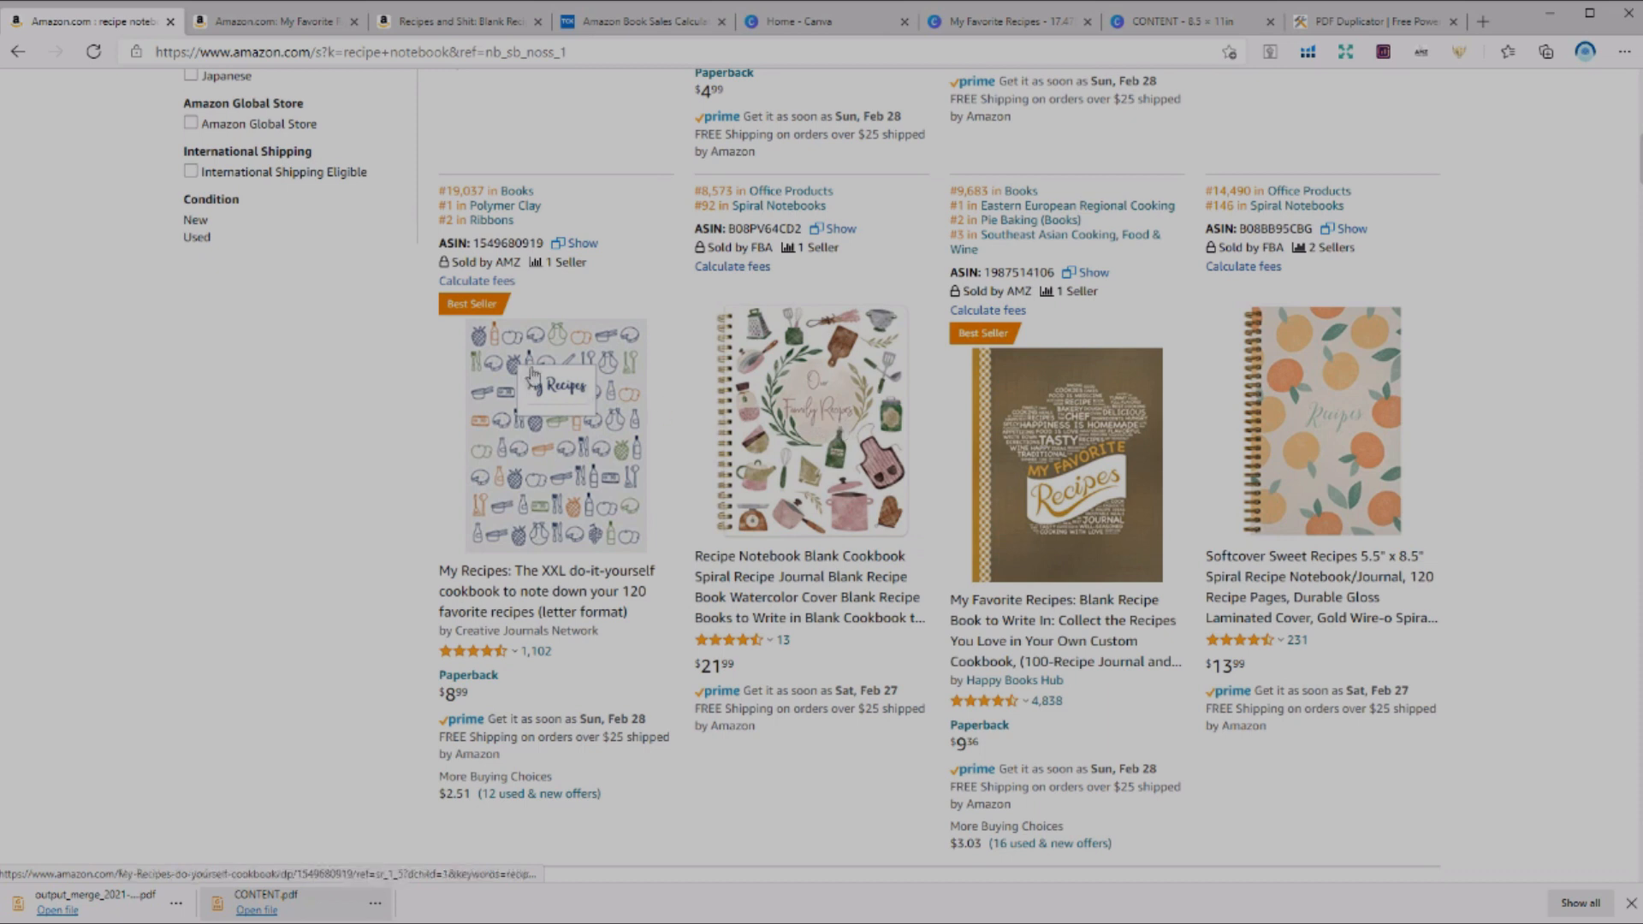
- Set the "My Favorite Recipes" title in the Great Vibes font and color it white
left_click(448, 138)
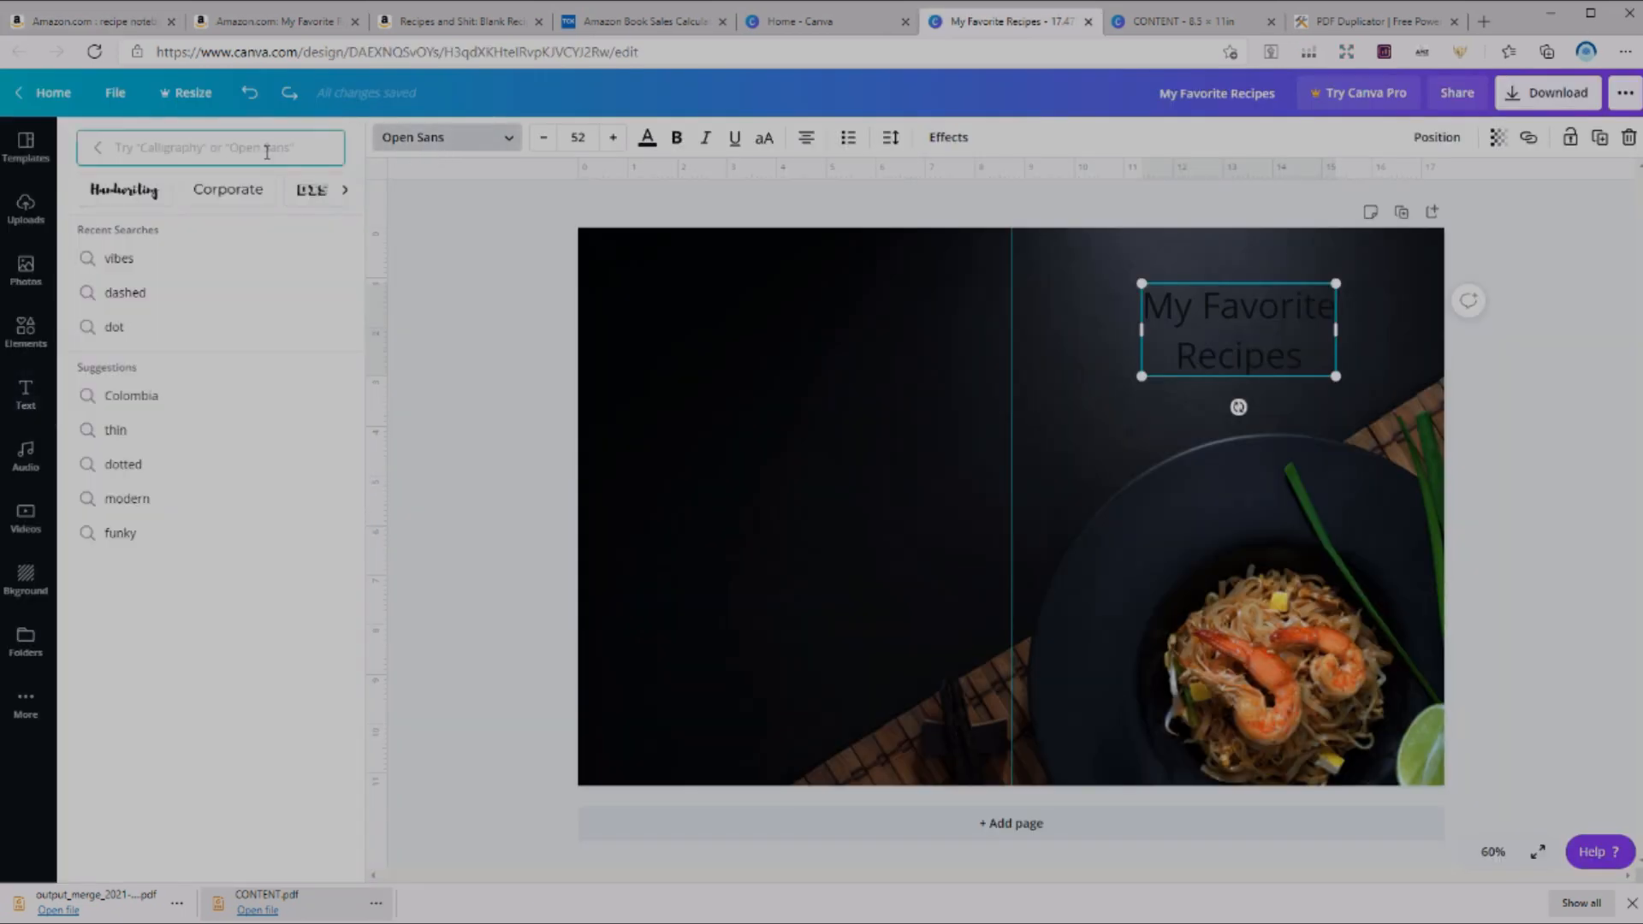
type("vibes")
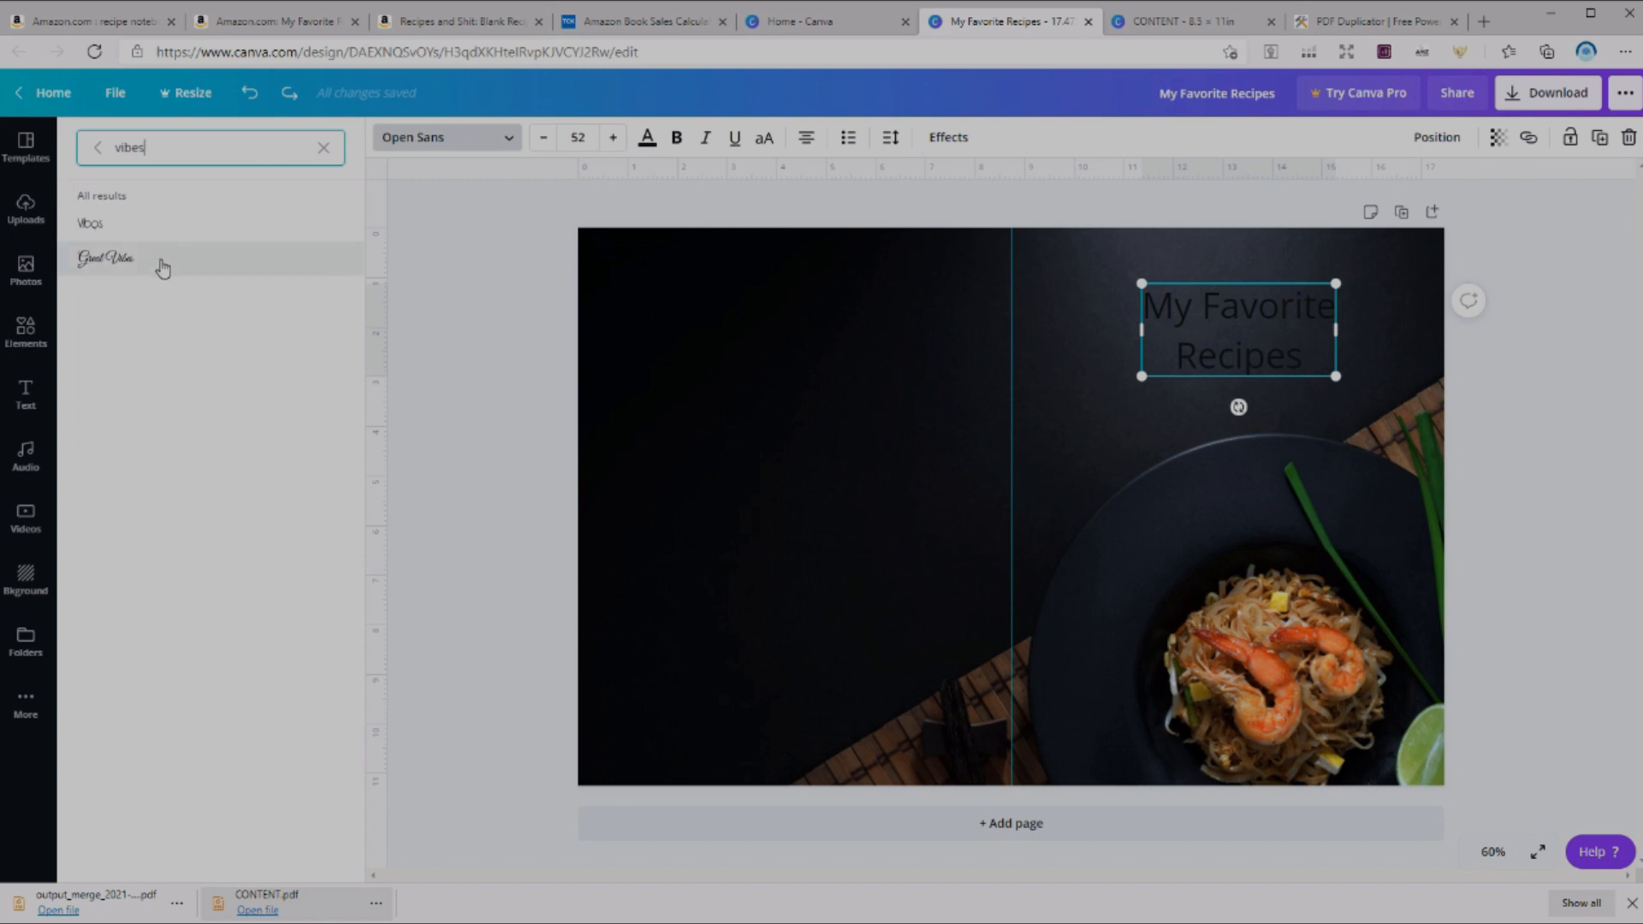
left_click(157, 260)
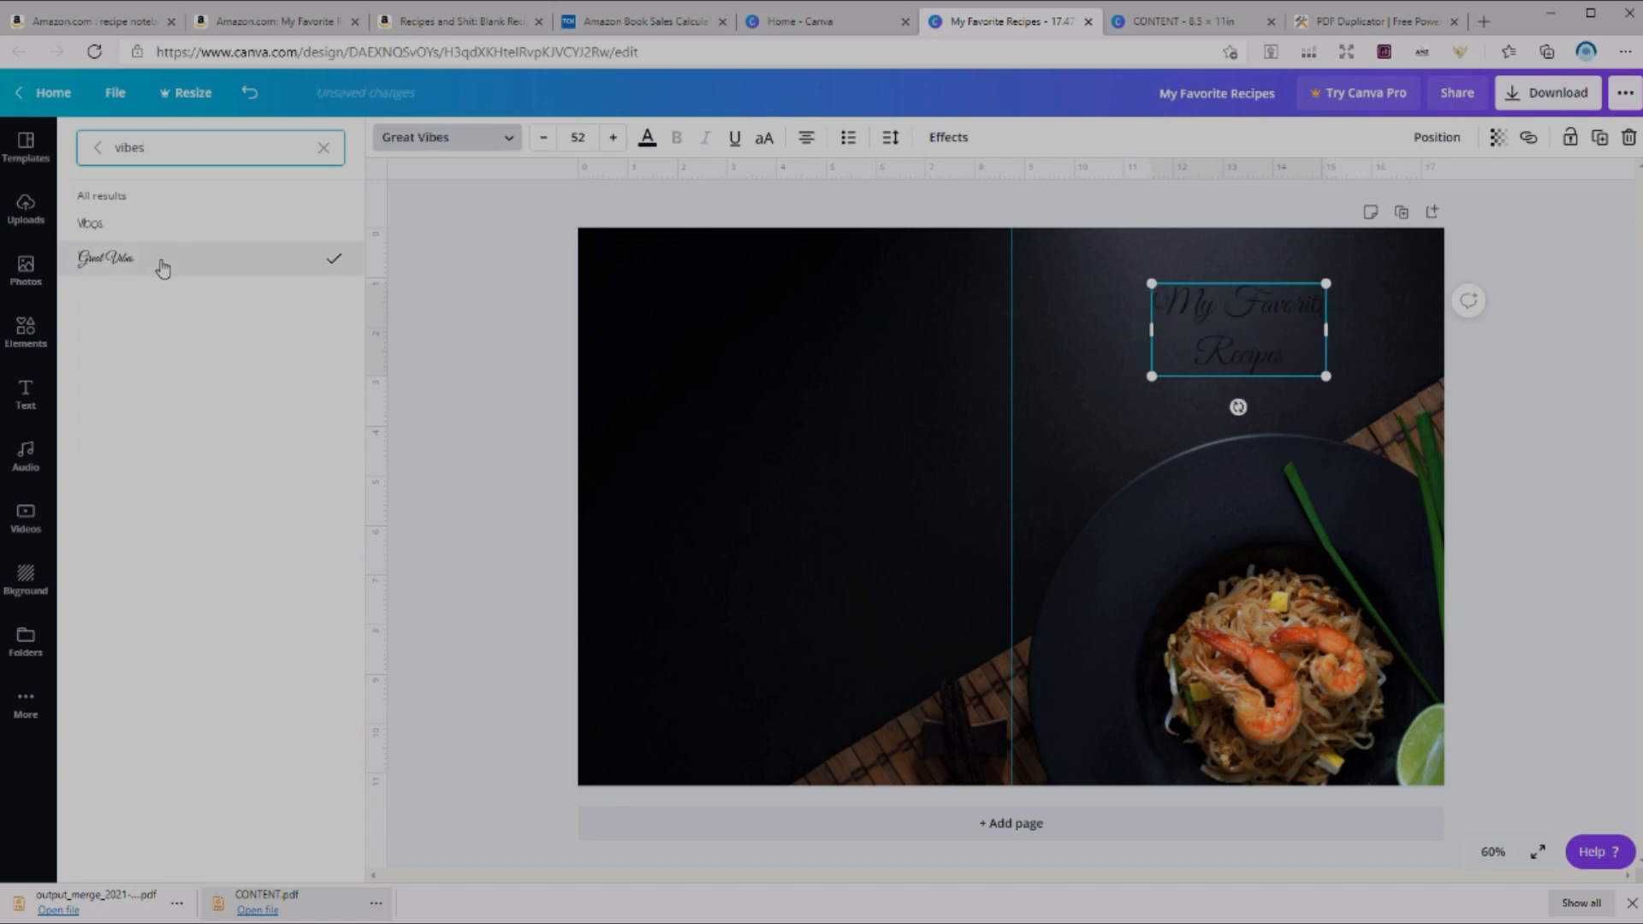
left_click(650, 136)
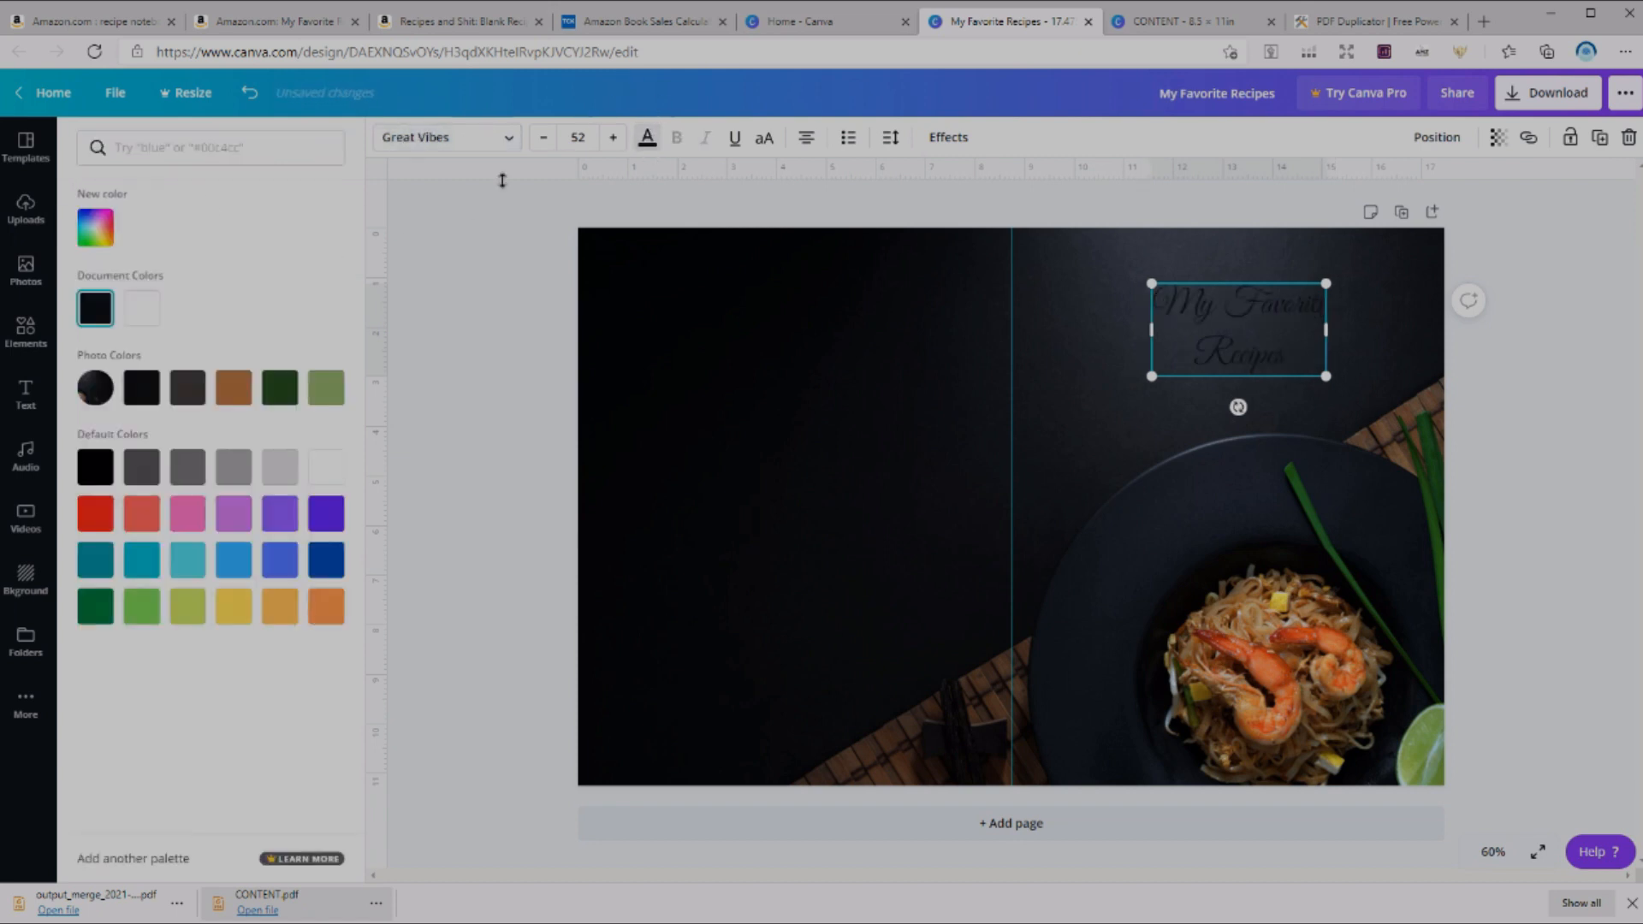
left_click(141, 311)
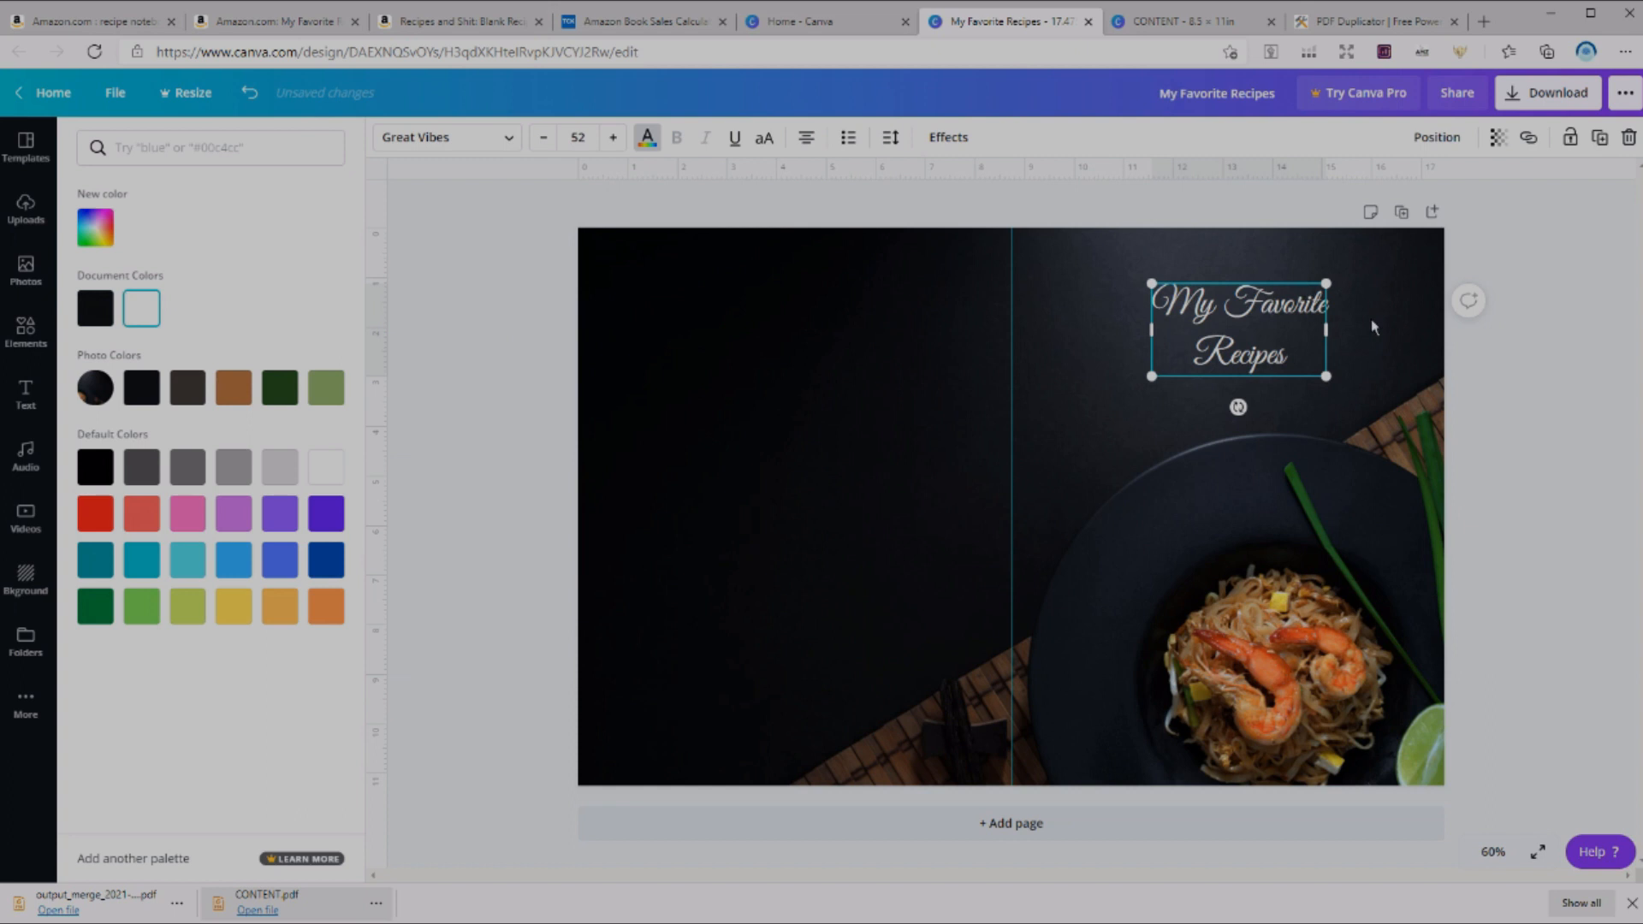
- Enlarge the cover title to a font size of about 74.6 and deselect it
left_click_drag(1324, 376, 1369, 387)
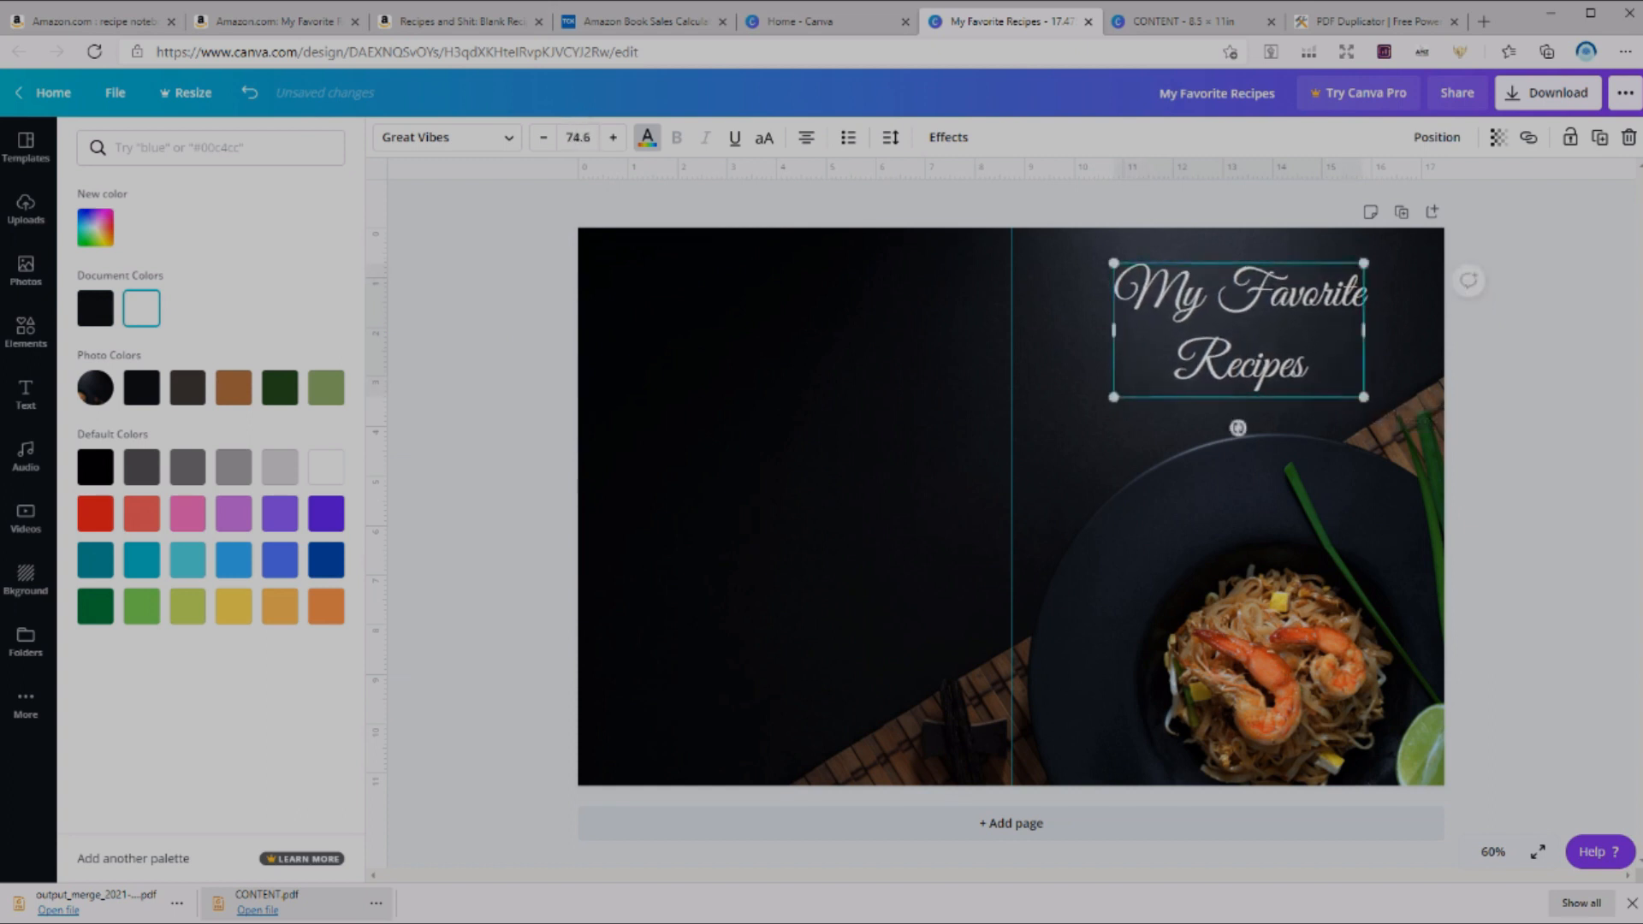
left_click(1523, 597)
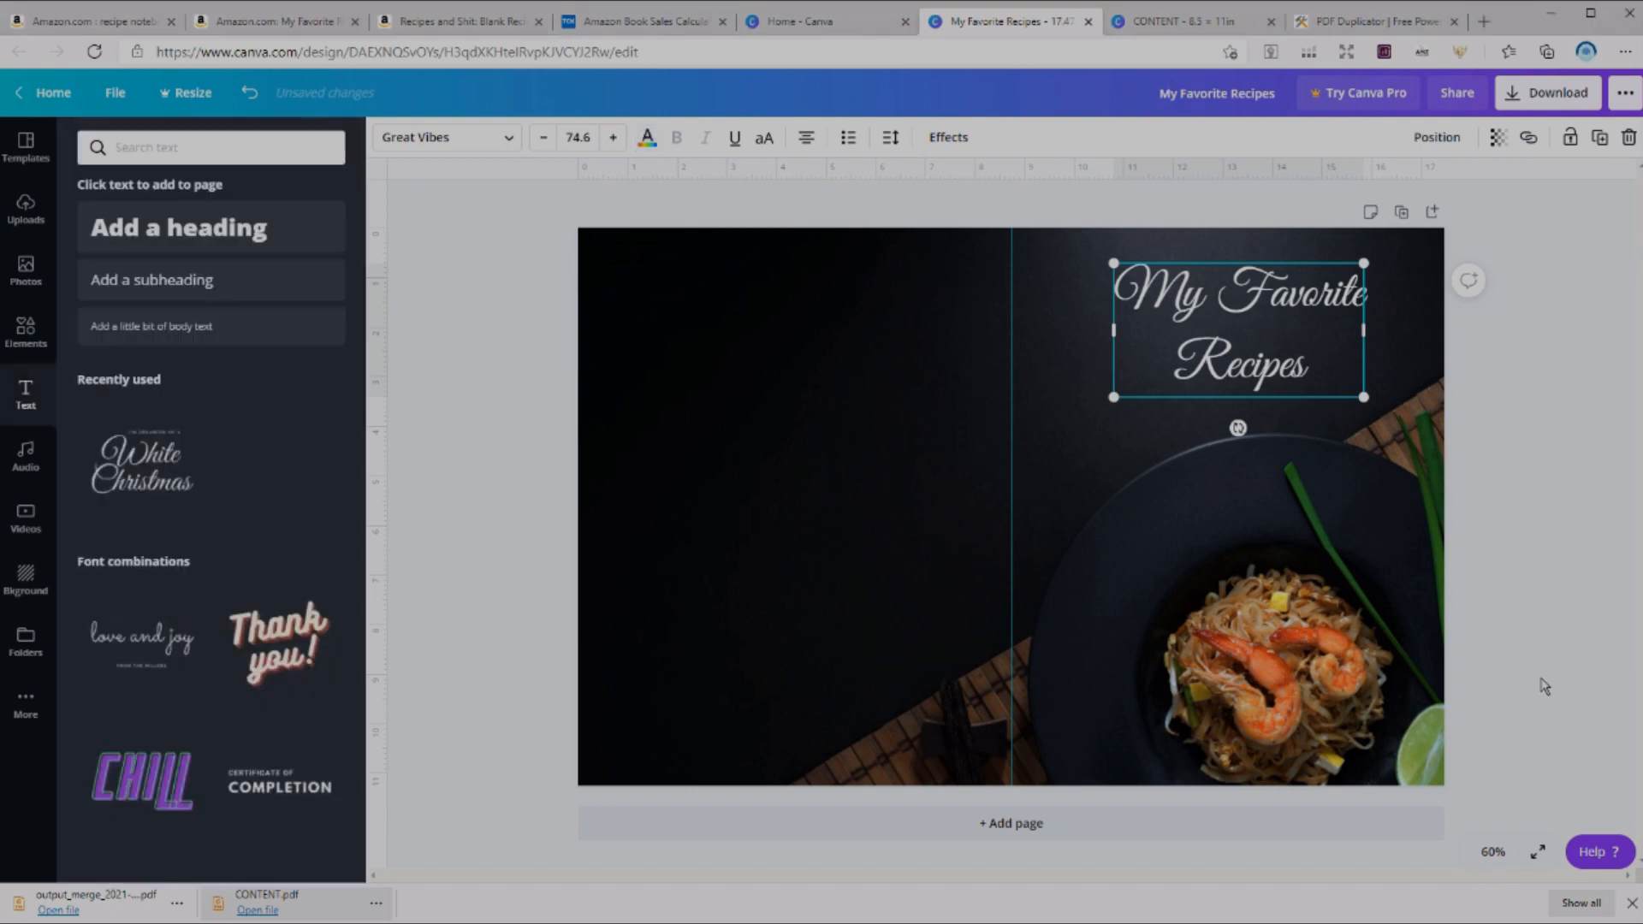
left_click(1567, 552)
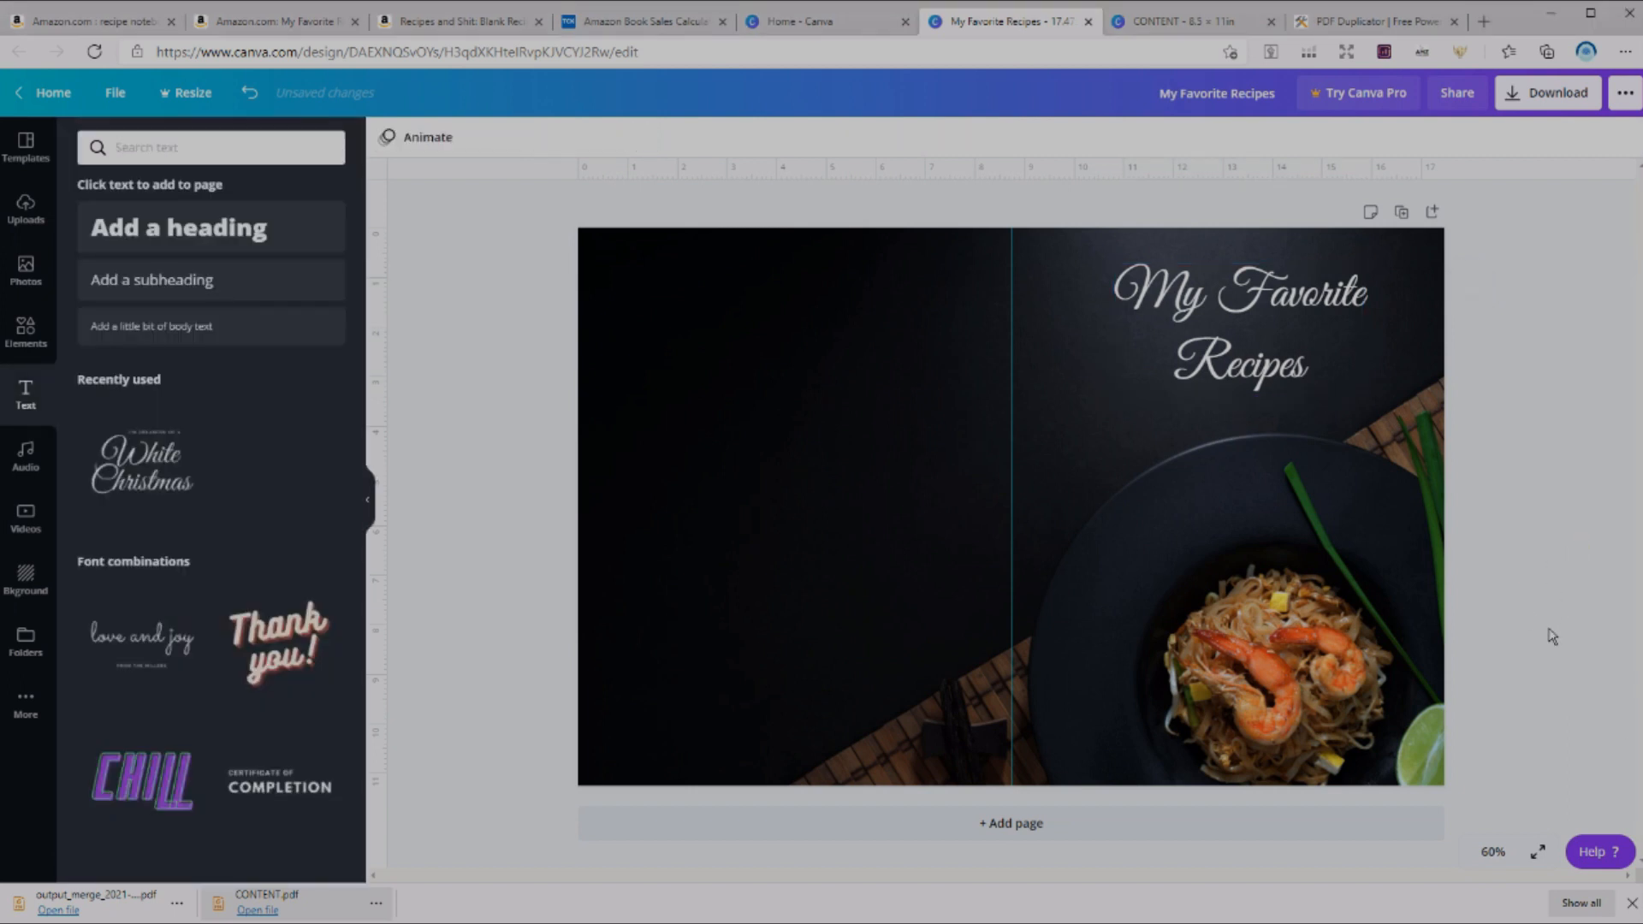
- Check how the cover looks at 25% zoom, then fit the page in view again
left_click(1493, 852)
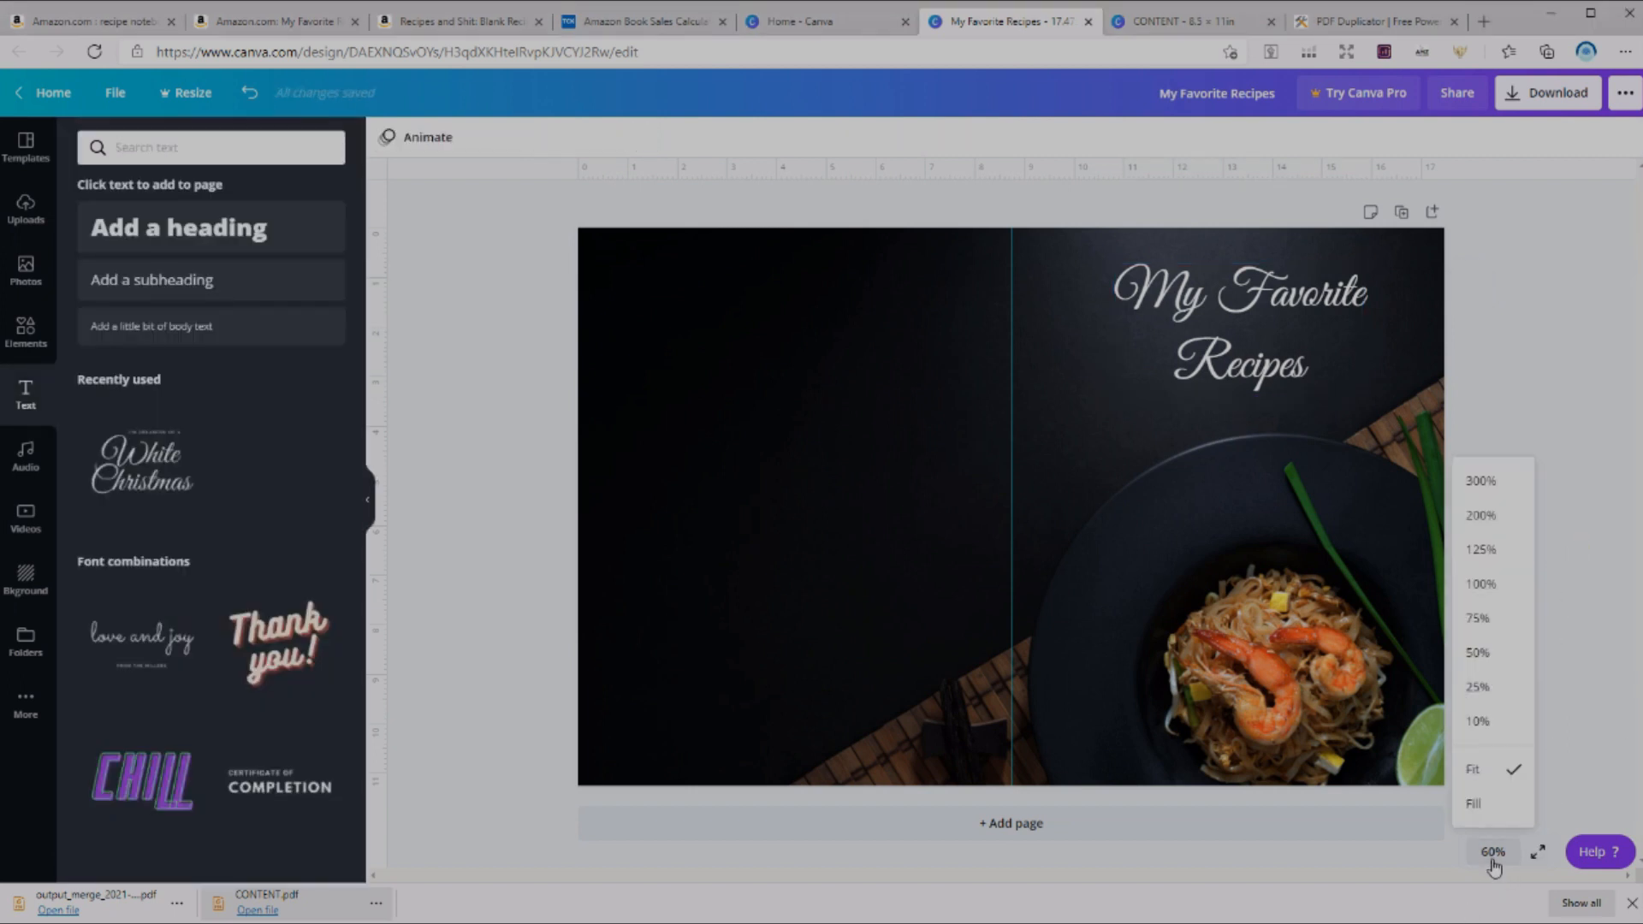
left_click(1519, 693)
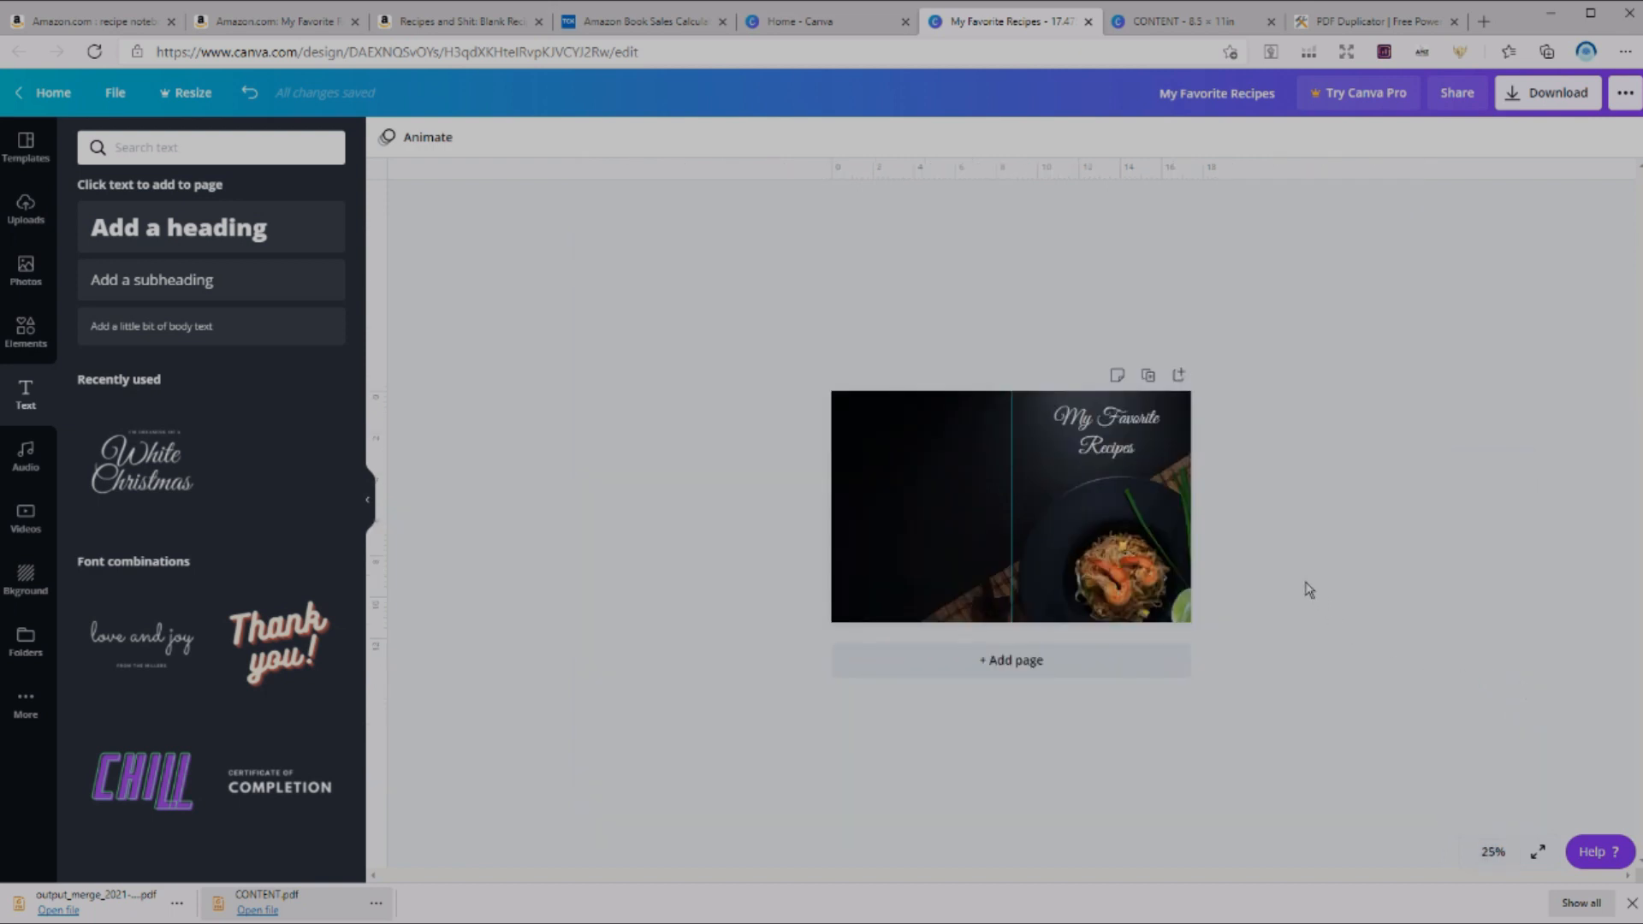
left_click(1492, 852)
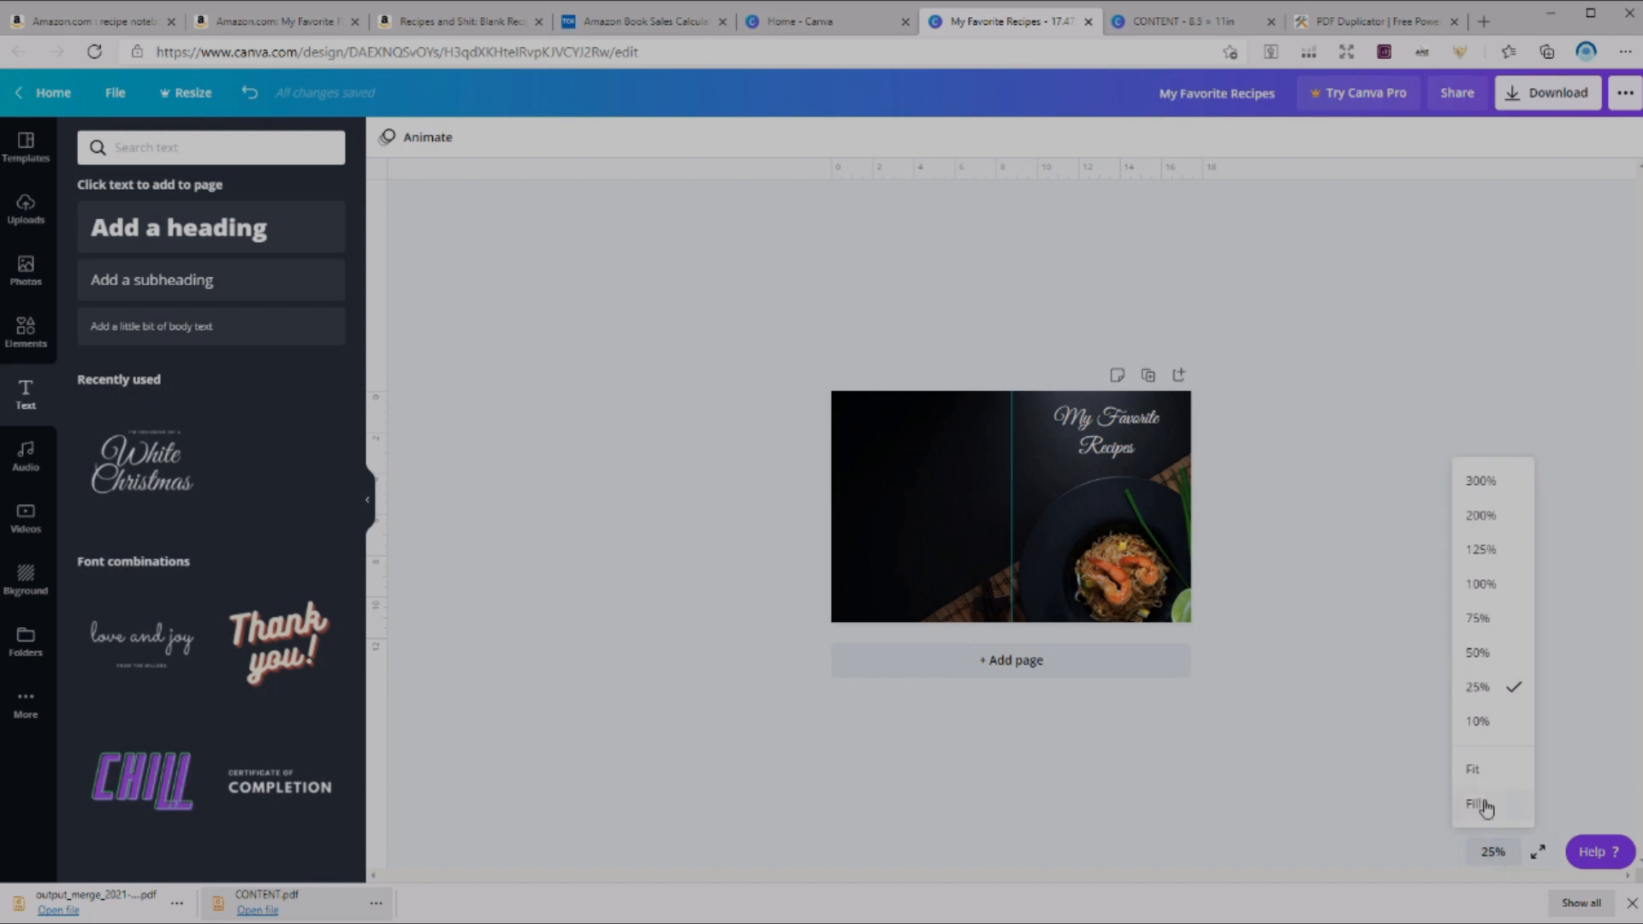
left_click(1499, 780)
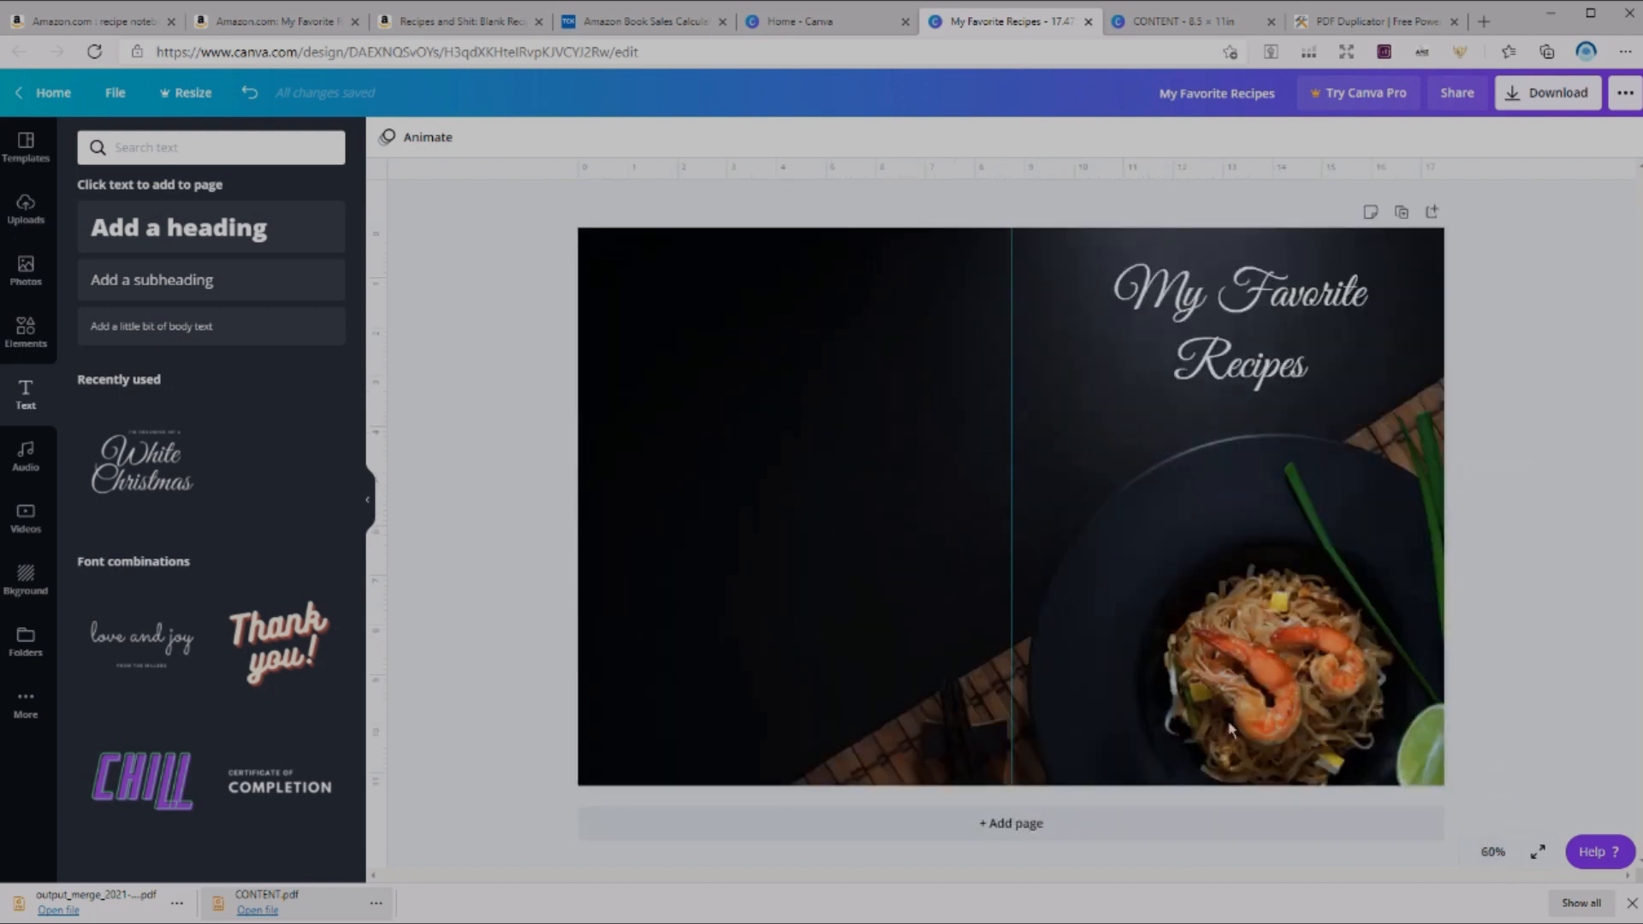
- Add a blank second page, then search the elements for "cooking" and check the details of the child chef graphic
left_click(1085, 828)
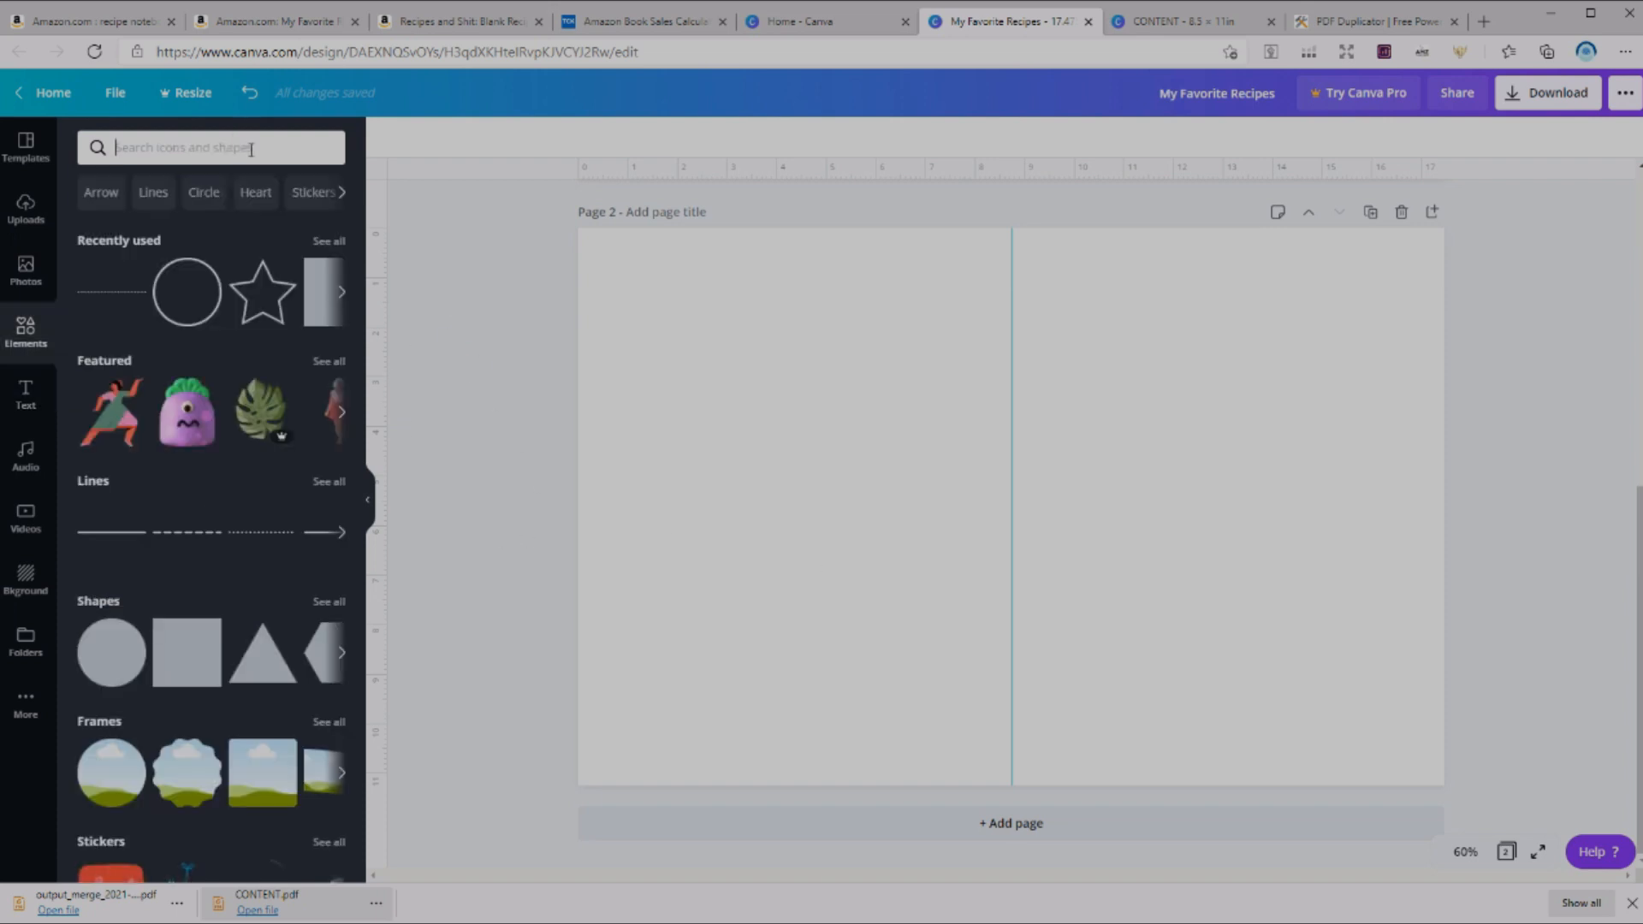
type("d")
type("ooking")
key("Return")
right_click(208, 539)
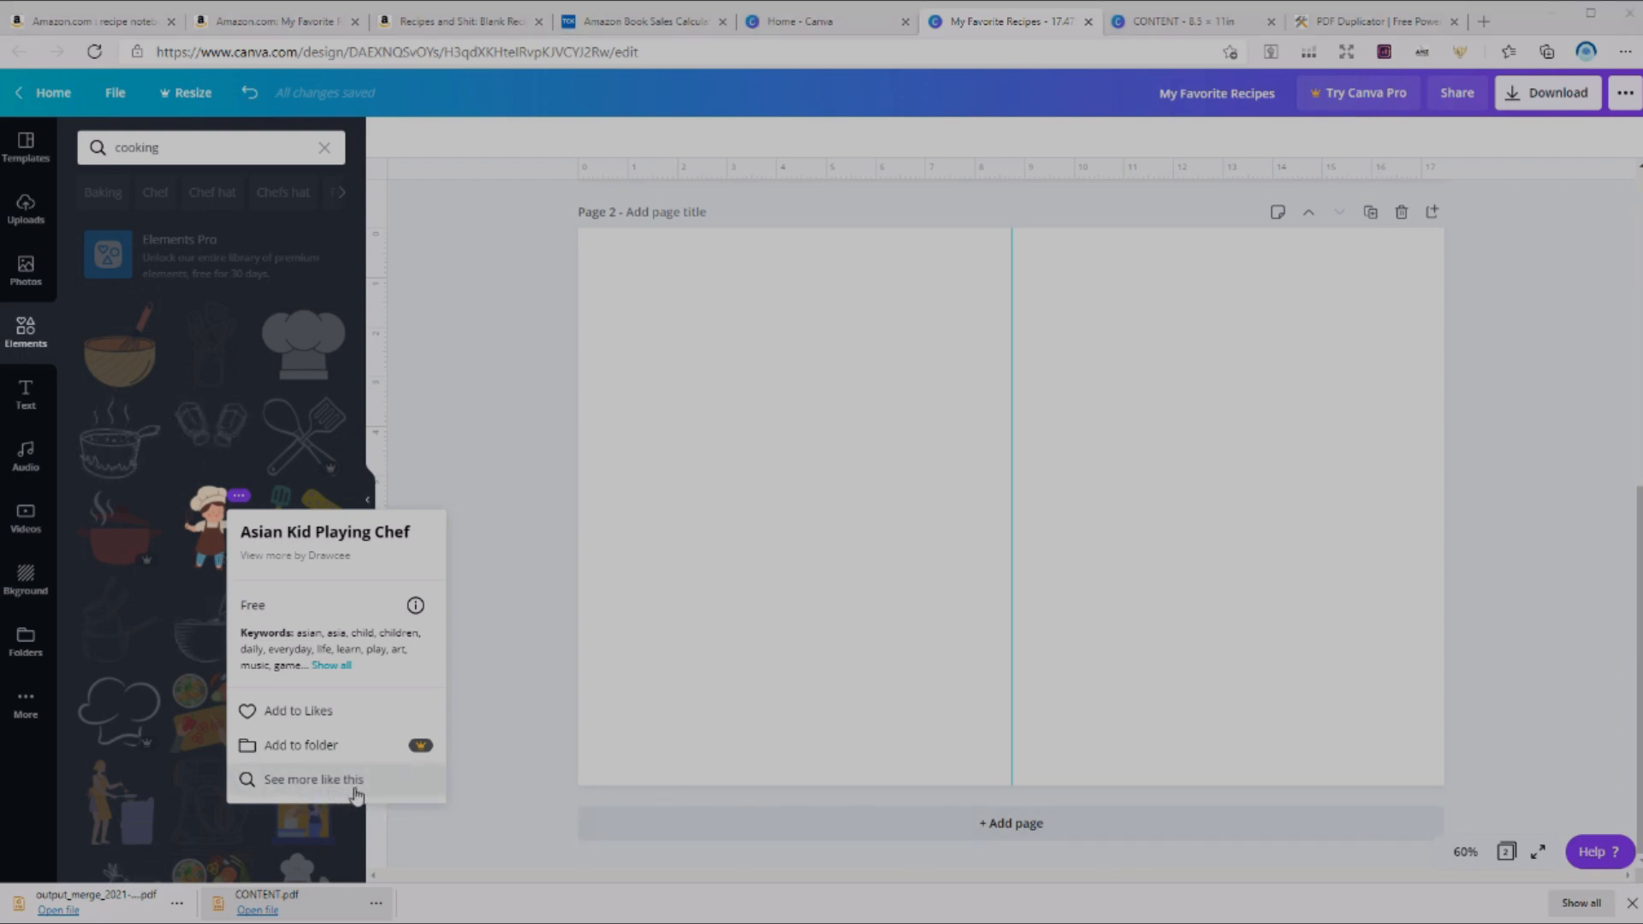
left_click(460, 827)
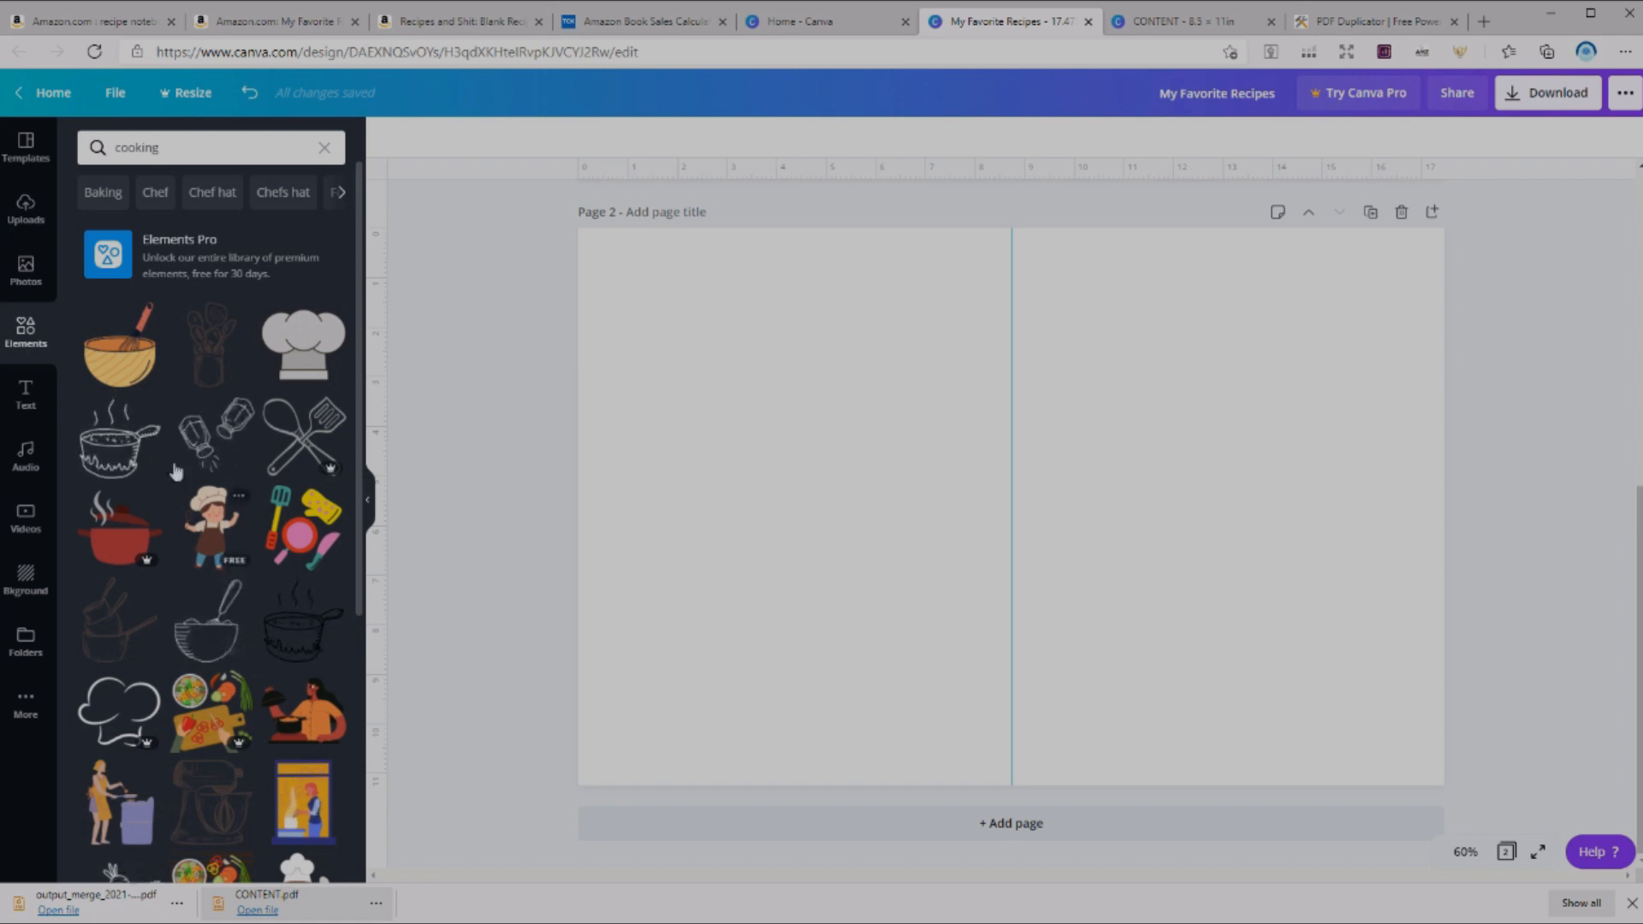
- Show more graphics matching the mixing bowl, then add the oven mitt and cutting board to page 2, scaled down close together
left_click(240, 590)
left_click(218, 653)
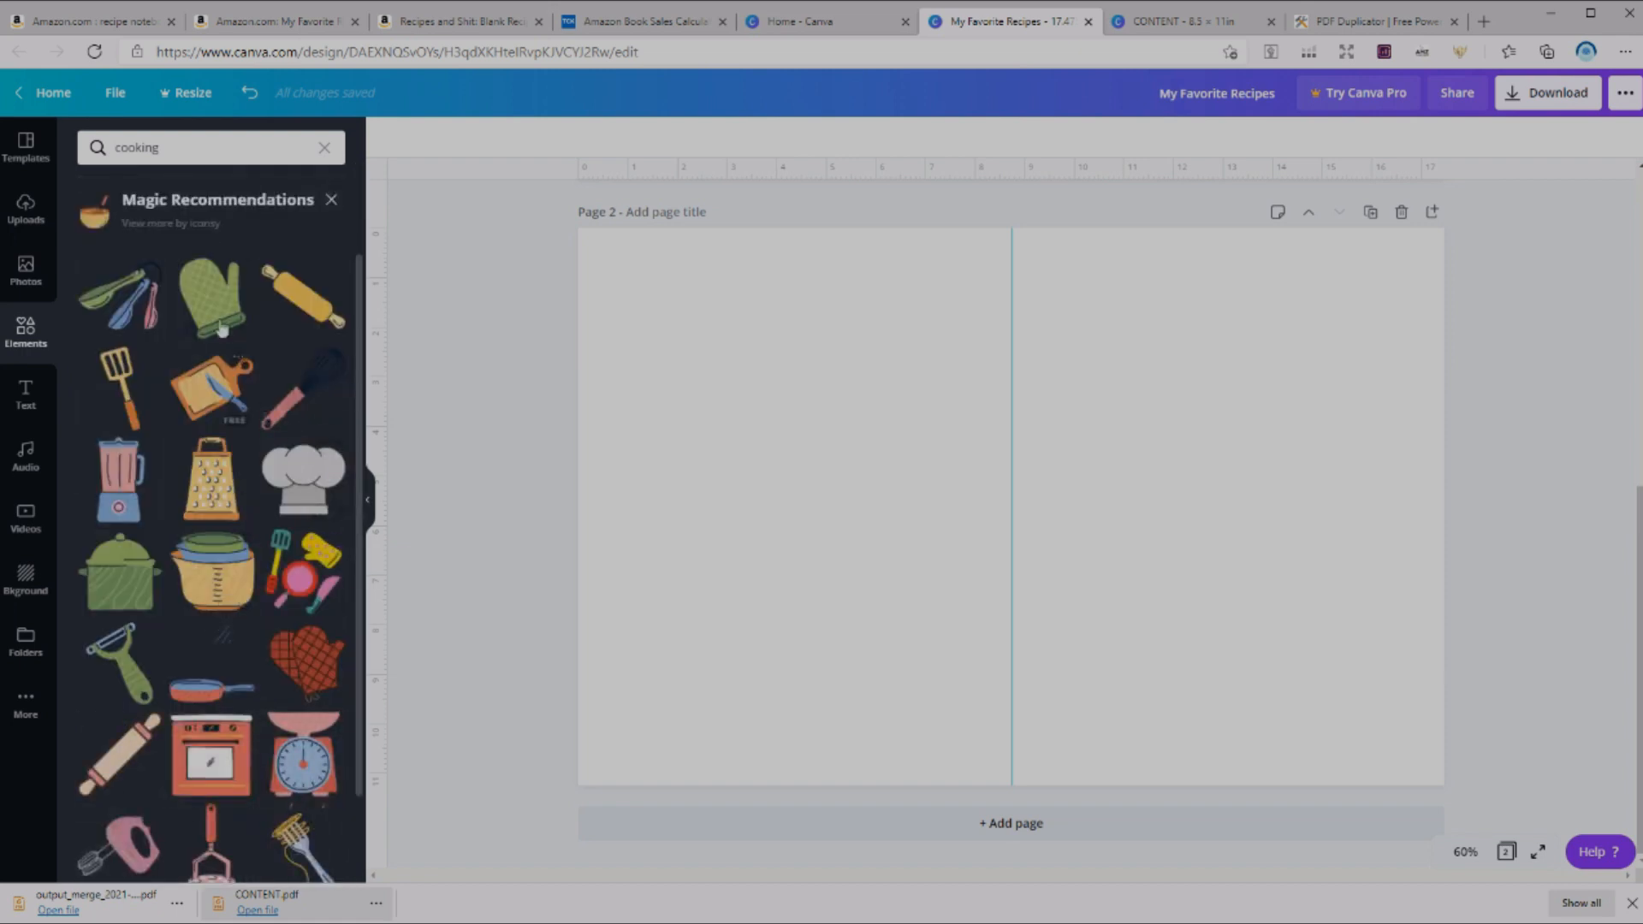
left_click(221, 327)
left_click_drag(1092, 396, 992, 535)
left_click(211, 518)
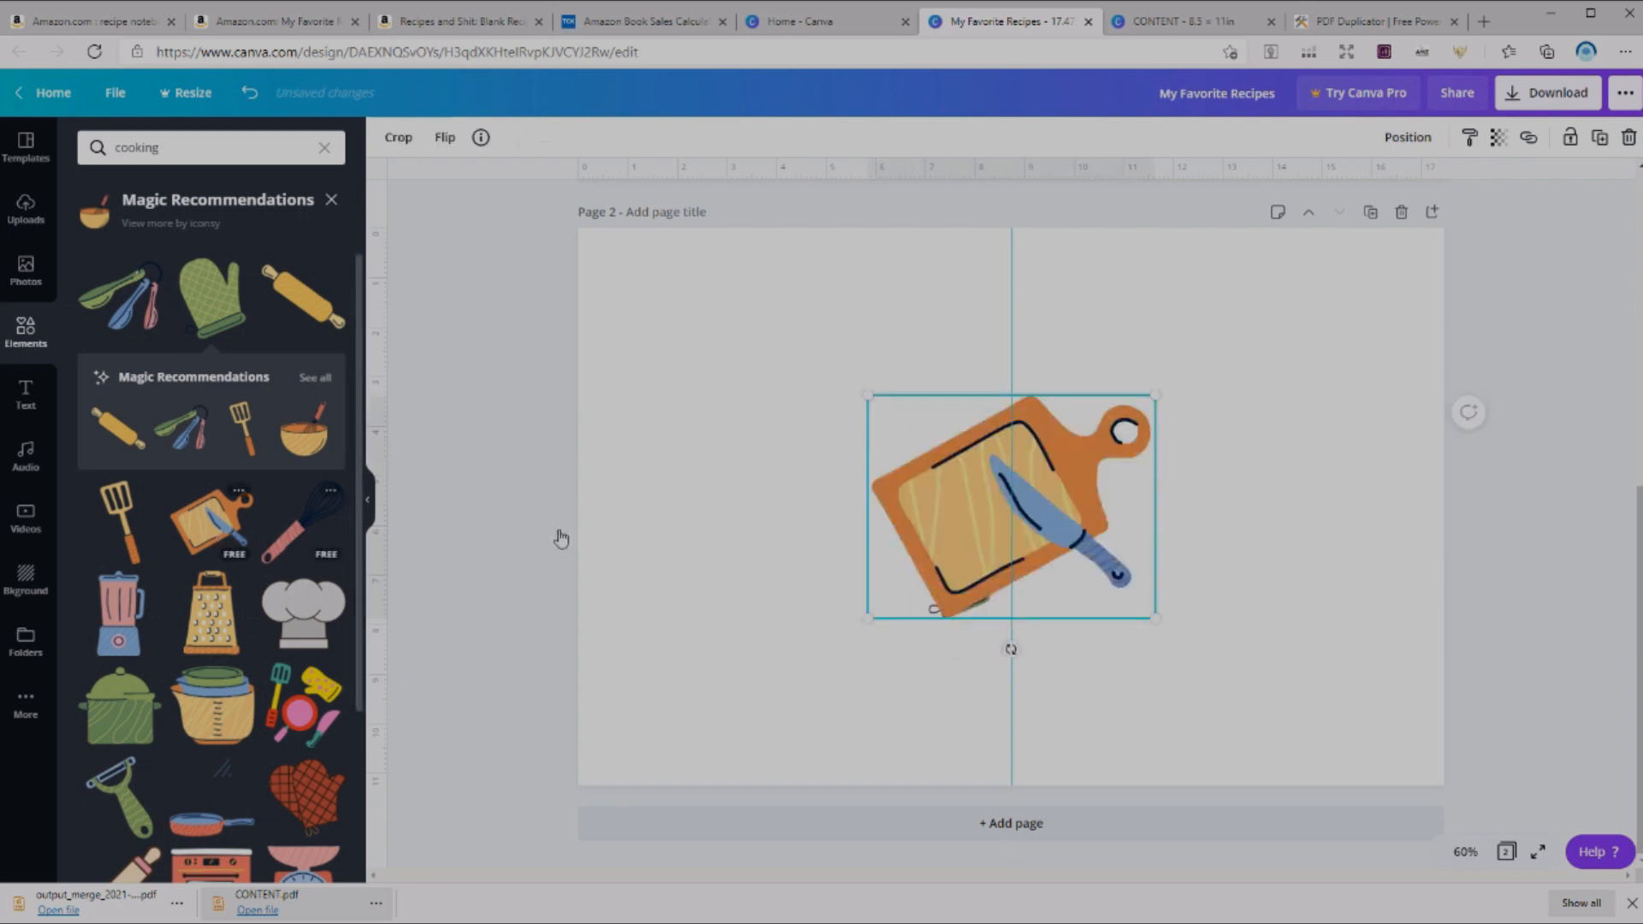
left_click_drag(1155, 396, 978, 532)
left_click_drag(924, 574, 1048, 570)
- Add the grater, scaled down and turned on its side, group it with the mitt and cutting board, and move the group to the back cover's upper area
left_click(212, 613)
left_click_drag(1085, 395, 953, 509)
left_click_drag(967, 650, 867, 582)
left_click_drag(965, 575, 1002, 508)
left_click(1046, 569)
left_click(959, 579)
left_click_drag(923, 619, 937, 604)
left_click_drag(965, 563, 961, 572)
left_click(1044, 569)
left_click_drag(1101, 525, 1038, 567)
left_click_drag(872, 427, 1076, 627)
left_click(1373, 138)
left_click_drag(1020, 561, 801, 383)
- Add the blender, whisk and rolling pin, scale and tilt them, and place them as a group beside the cutting board
left_click(119, 481)
left_click(304, 390)
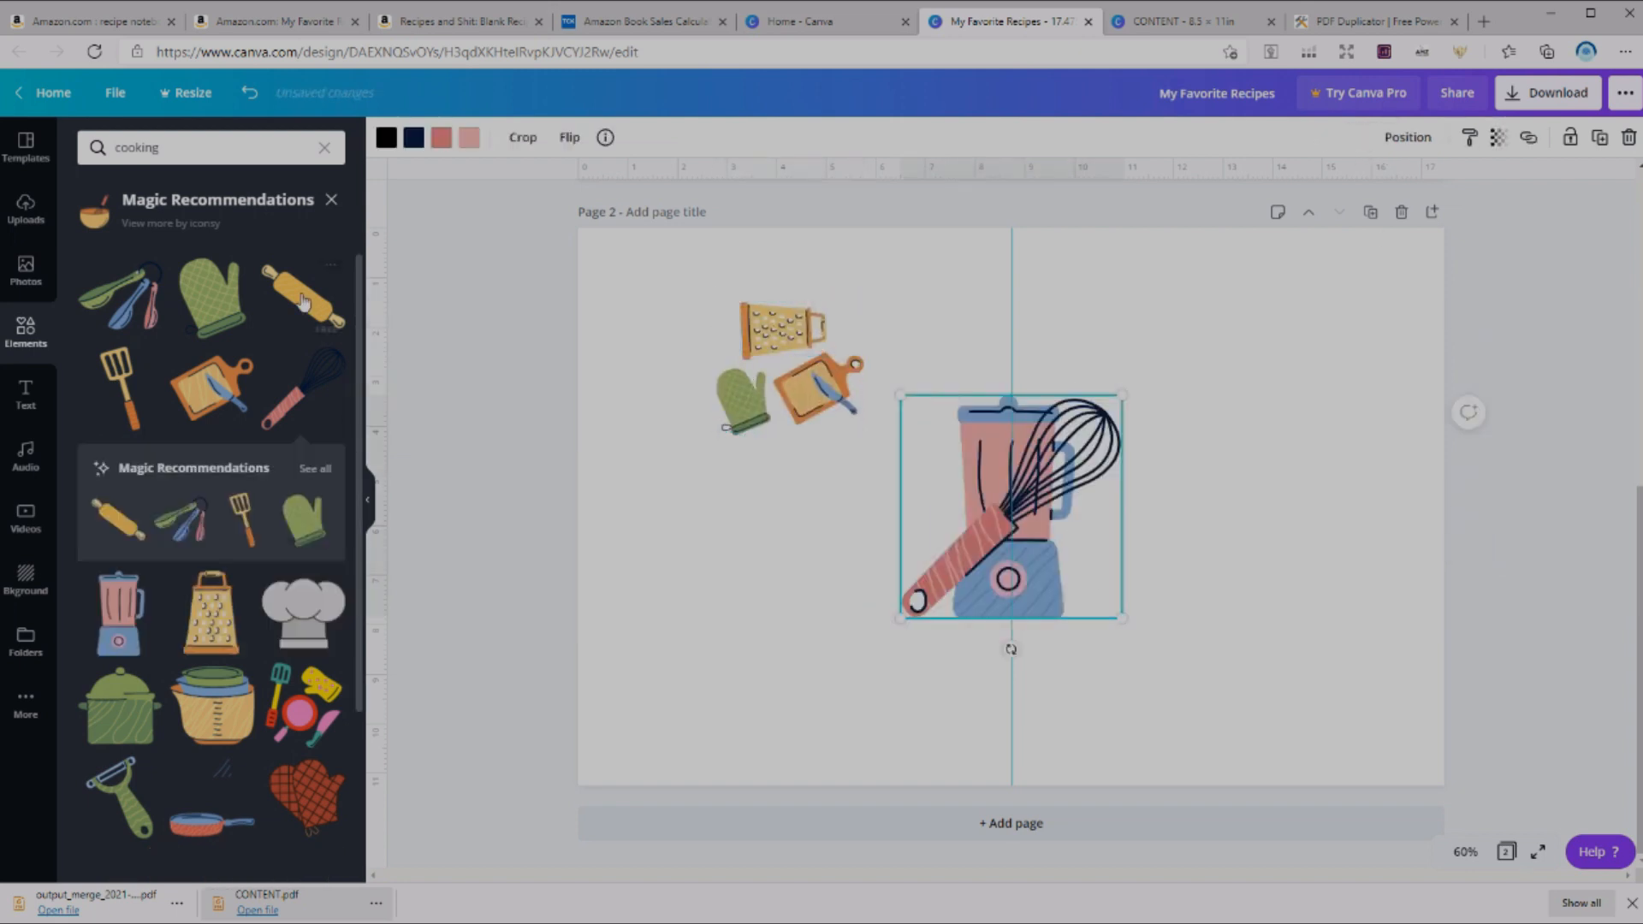
left_click(304, 297)
left_click_drag(936, 563, 1033, 491)
left_click(1148, 590)
left_click_drag(1184, 590, 966, 480)
left_click_drag(1102, 441, 1052, 515)
left_click_drag(997, 590, 919, 372)
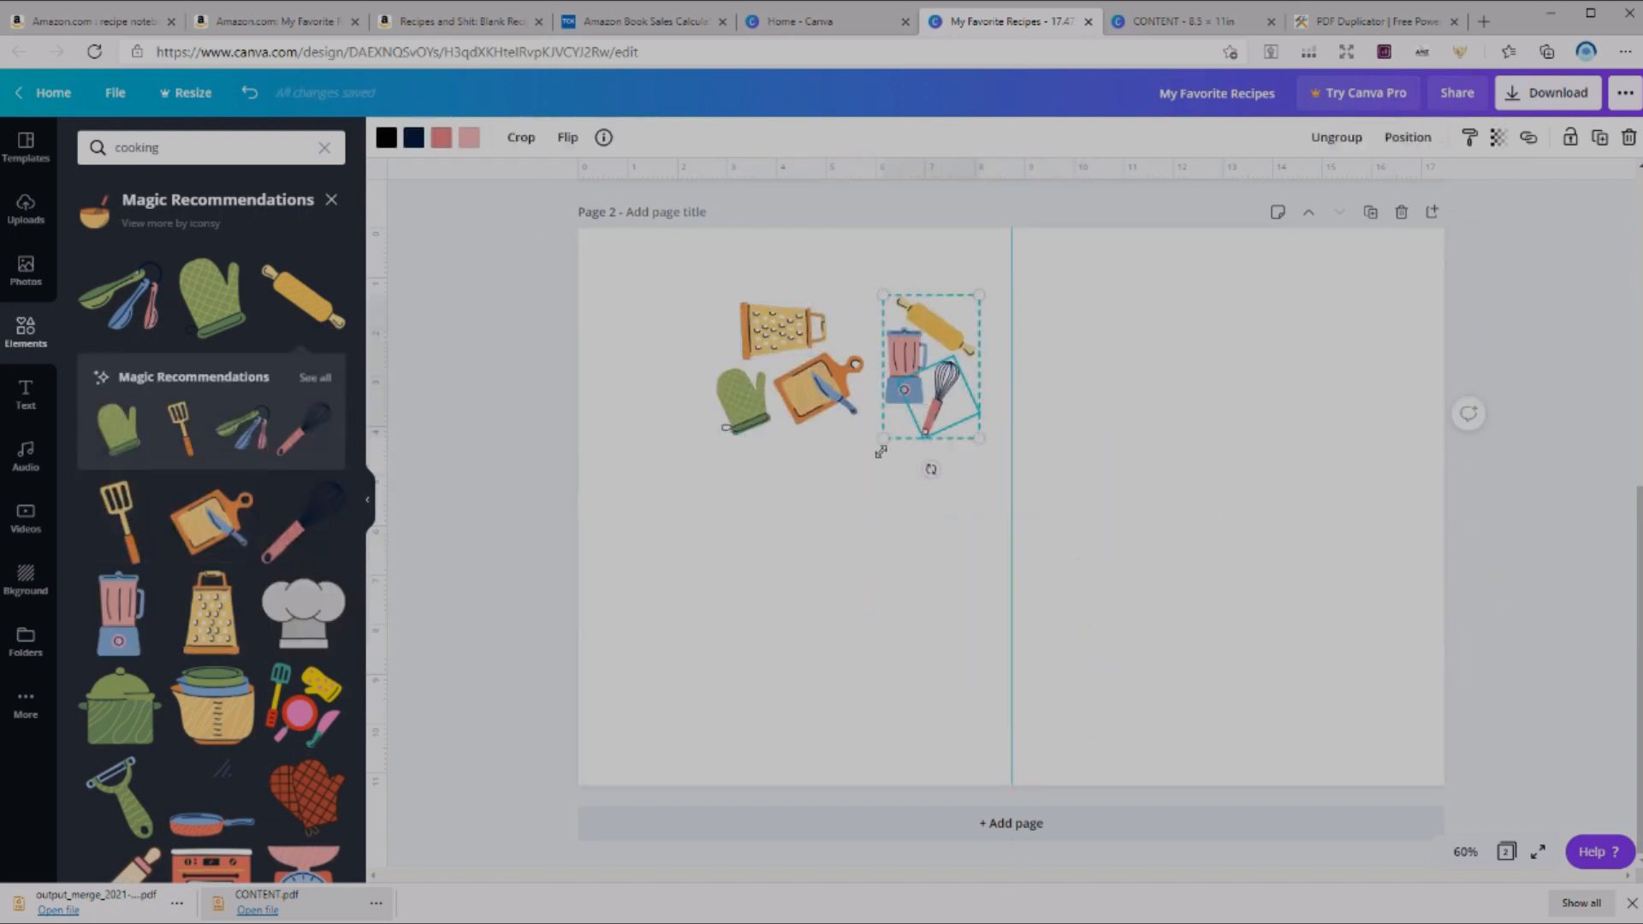
- Add the measuring spoons, nested measuring bowls and hand mixer to page 2, scaled down and arranged into a tight cluster
left_click(246, 336)
left_click(212, 612)
left_click(118, 520)
left_click_drag(1356, 462, 1311, 541)
left_click_drag(954, 587, 1216, 674)
left_click_drag(884, 607, 1027, 489)
left_click_drag(1085, 449, 1181, 552)
left_click_drag(1232, 664, 1336, 579)
left_click_drag(1310, 385, 1280, 407)
left_click_drag(1189, 556, 1154, 441)
left_click_drag(1318, 574, 1177, 580)
left_click_drag(1105, 647, 1136, 617)
left_click_drag(1212, 570, 1230, 576)
- Add a small potato masher beside the bowls, then group the four utensils and place them below the oven mitt and cutting board
left_click(212, 520)
left_click_drag(1072, 396, 999, 528)
left_click_drag(974, 572, 1130, 543)
left_click_drag(1074, 376, 1225, 542)
left_click(1385, 143)
left_click_drag(1172, 480, 826, 532)
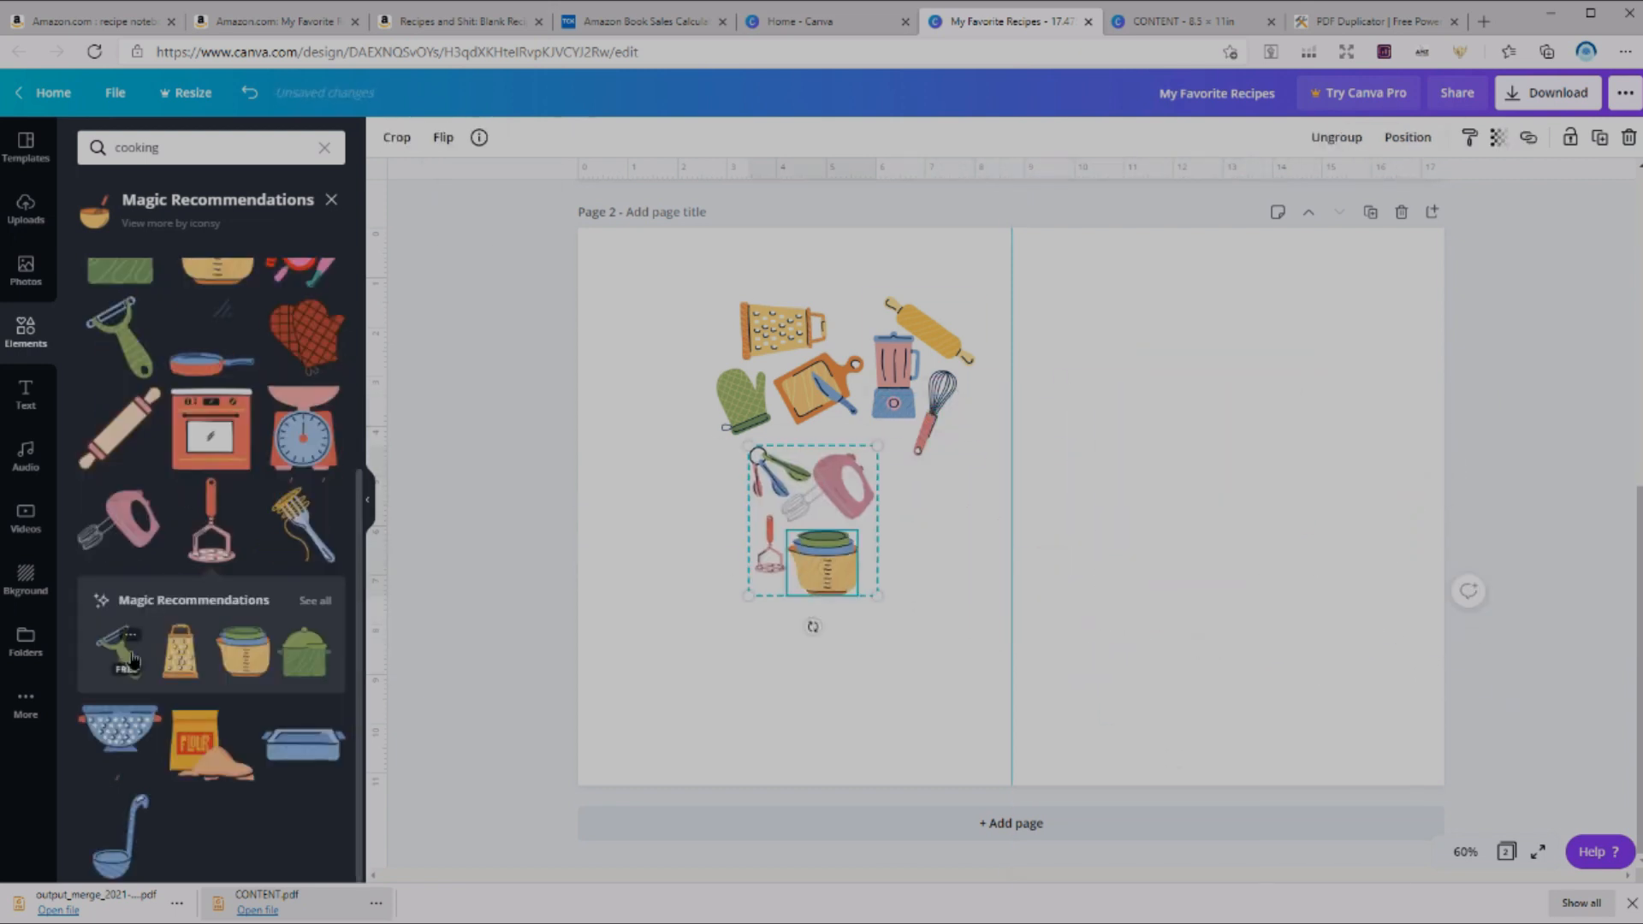
- Add the kitchen scale, peeler and ladle, scaled down, and group them into a third utensil cluster
left_click(304, 428)
left_click(118, 560)
left_click_drag(984, 462, 1248, 532)
left_click(120, 843)
left_click_drag(1035, 428, 1288, 719)
left_click_drag(1172, 557, 967, 490)
left_click(1365, 138)
- Duplicate the utensil clusters, rotate the copy a quarter turn and place it in page 2's lower-right corner
left_click_drag(967, 490, 1245, 454)
key("ctrl+c")
key("ctrl+v")
left_click_drag(1139, 631, 1324, 450)
left_click_drag(1139, 449, 1296, 637)
- Duplicate the spoons, mixer, bowls and scale cluster, rotate the copy a quarter turn and move it just right of the spine at the bottom
left_click_drag(599, 586, 880, 492)
key("ctrl+c")
key("ctrl+v")
left_click_drag(723, 436, 769, 605)
left_click_drag(804, 744, 619, 634)
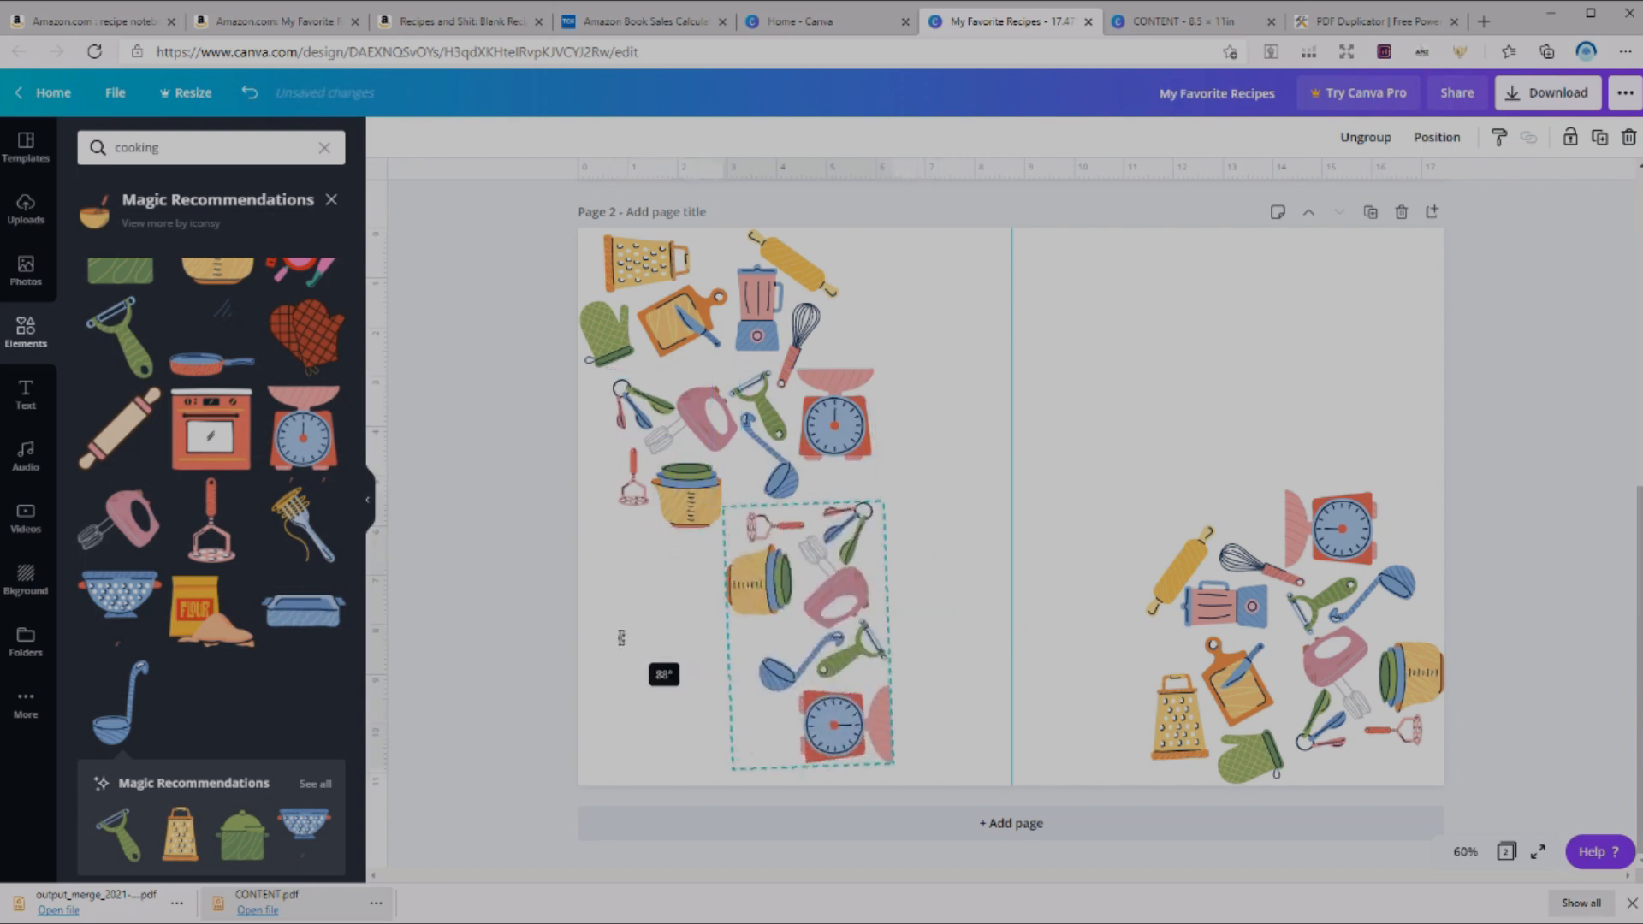
left_click_drag(837, 605, 1100, 624)
- Copy the utensil clusters into the upper-right area of page 2 to fill the front cover's top and right edge
left_click_drag(522, 299, 654, 428)
key("ctrl+c")
key("ctrl+v")
left_click_drag(688, 494, 1390, 453)
key("ctrl+c")
key("ctrl+v")
left_click_drag(522, 265, 1131, 317)
- Copy more utensil clusters into the lower-left corner and the area left of the spine, and delete a surplus piece
left_click_drag(1037, 464, 628, 725)
key("ctrl+c")
key("ctrl+v")
left_click_drag(778, 587, 629, 479)
key("ctrl+c")
key("ctrl+v")
left_click_drag(684, 492, 955, 649)
left_click(1033, 599)
key("Delete")
- Duplicate the utensil clusters right of the spine at the bottom and place the copy around the spine at the top
left_click_drag(1008, 514, 1230, 741)
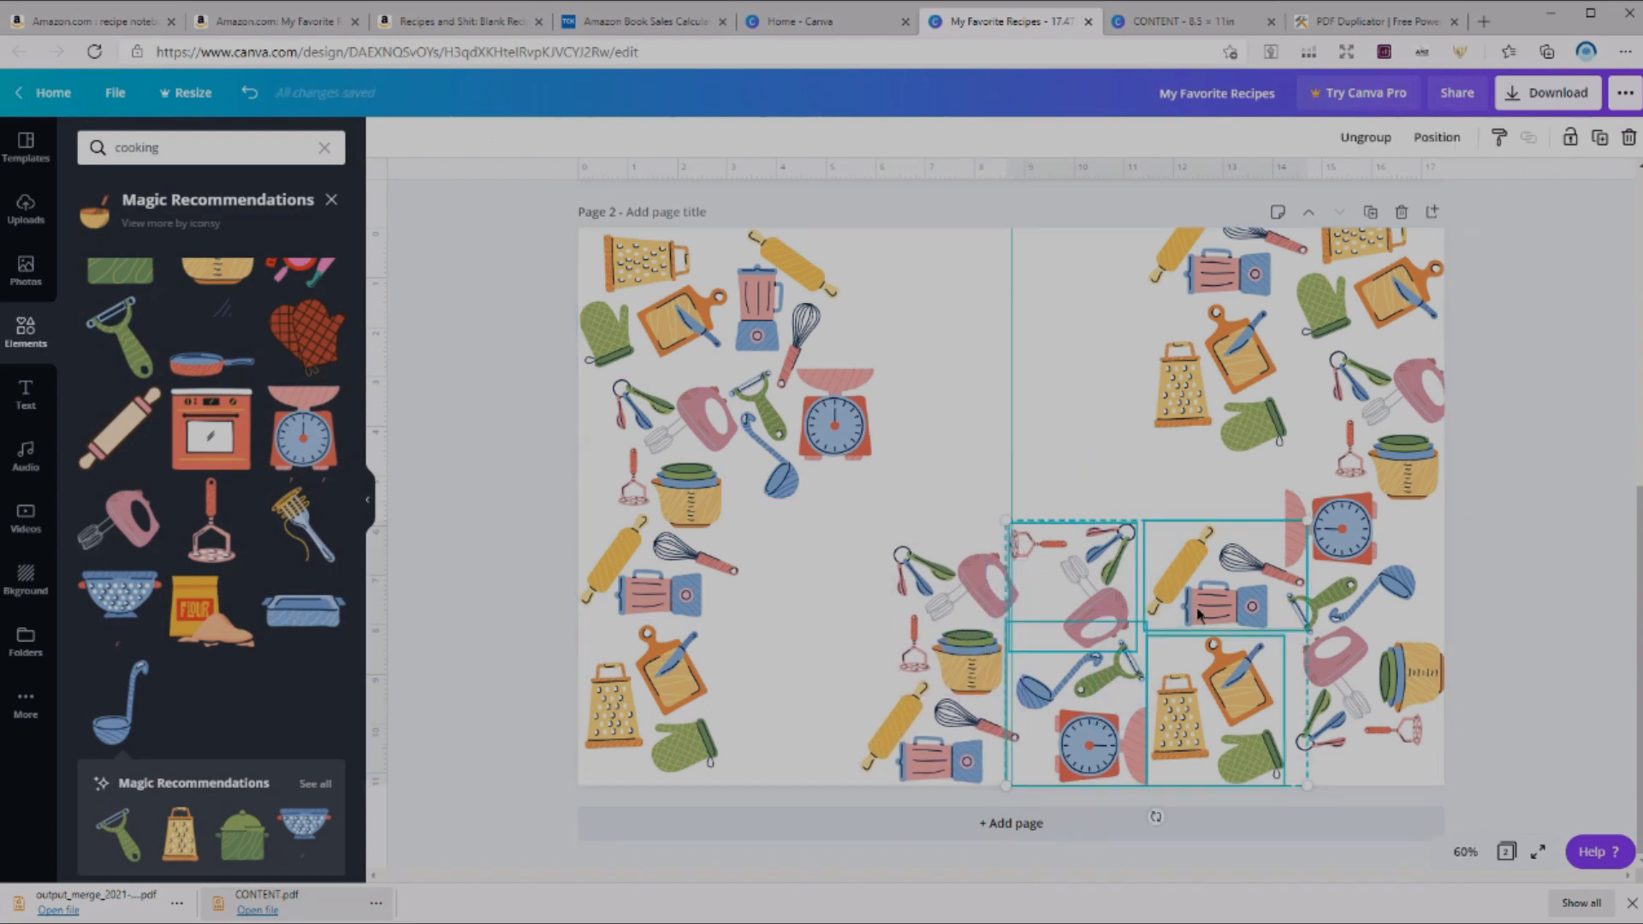
key("ctrl+c")
key("ctrl+v")
left_click_drag(1198, 603, 1066, 328)
left_click(1542, 526)
- Copy the grater, cutting board and mitt to the back cover's centre, and place a flipped ladle and scale in the gap near its bottom
key("ctrl+c")
key("ctrl+v")
left_click_drag(655, 701, 829, 546)
left_click_drag(1126, 757, 815, 730)
left_click(442, 137)
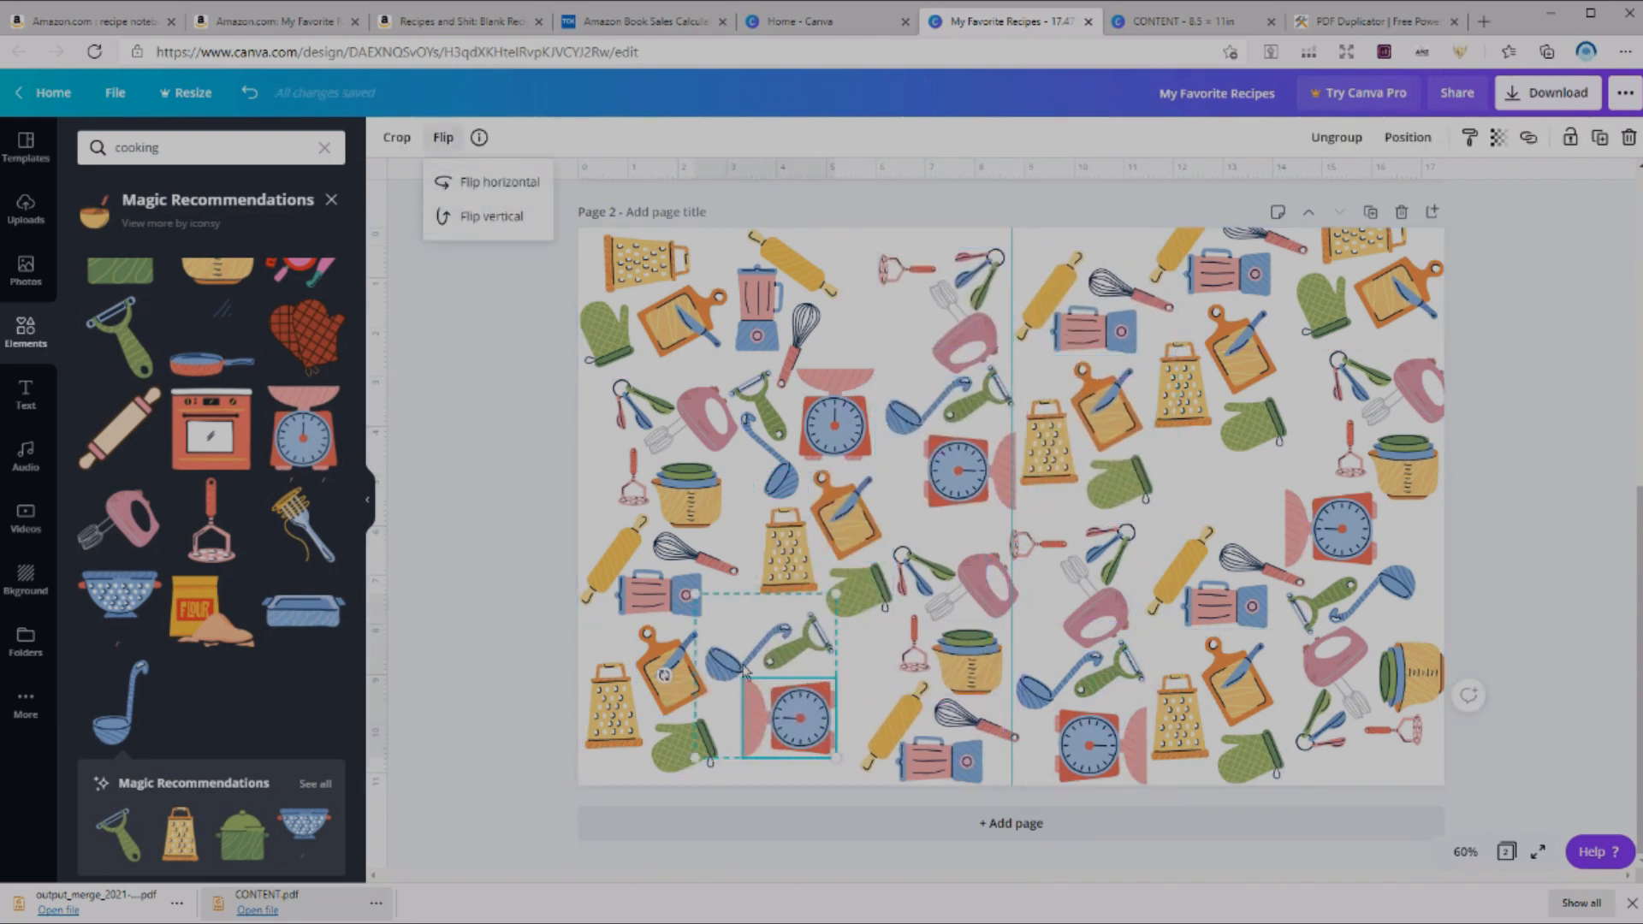
left_click(631, 178)
left_click(1523, 599)
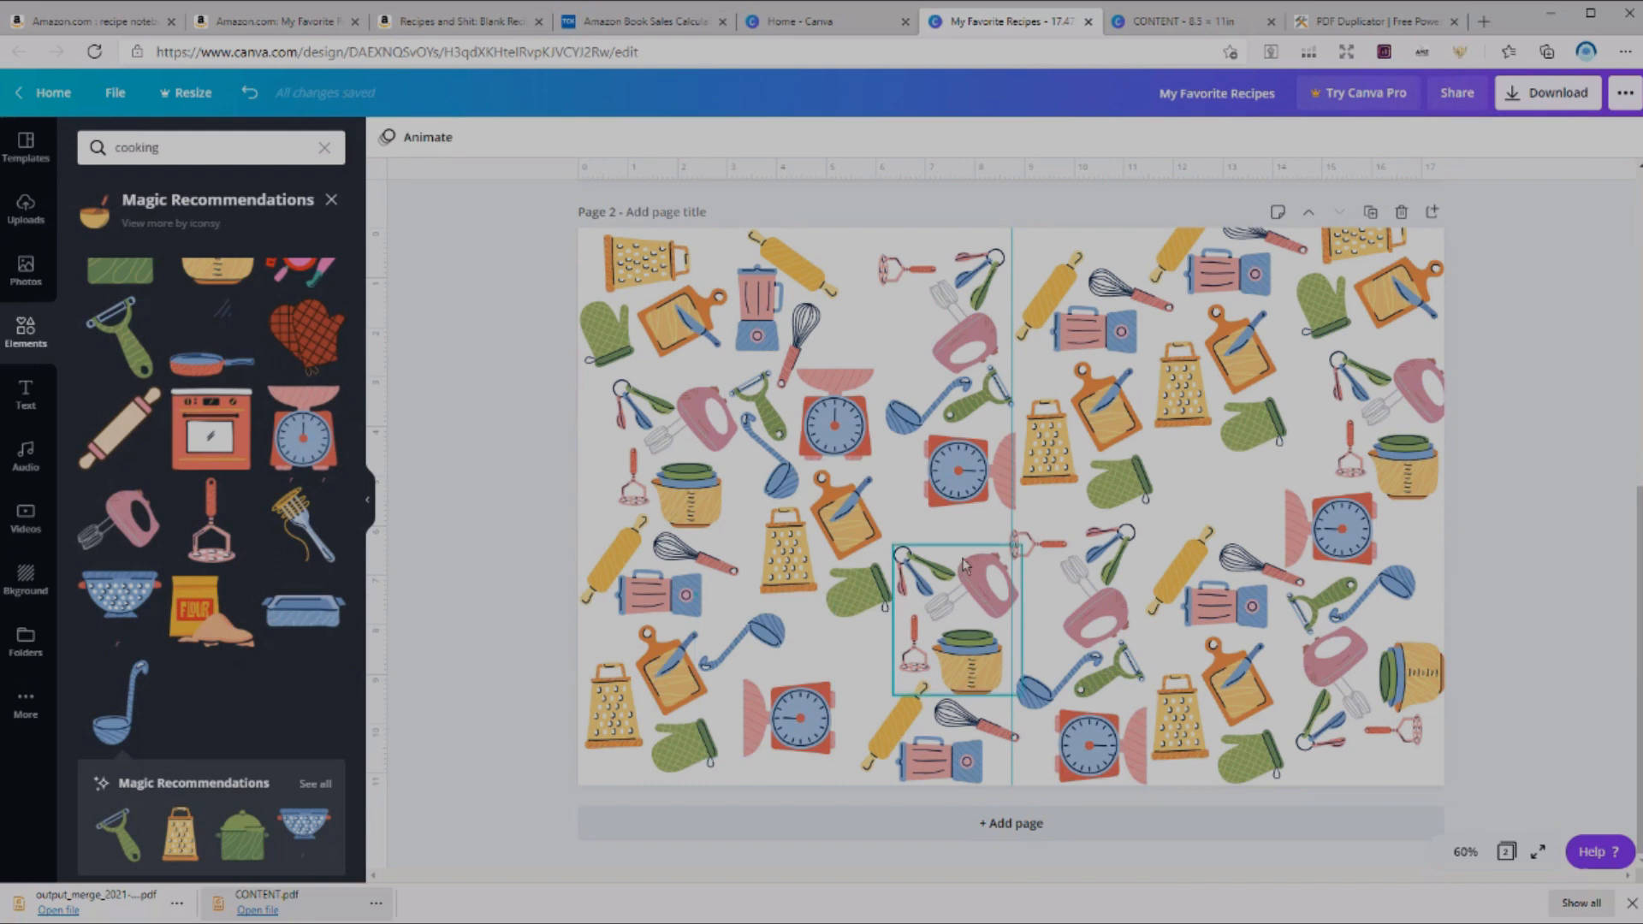
- Add a small tilted spatula in the gap near the back cover's top and a copy in the gap on the front cover
left_click(212, 430)
scroll(212, 428, "up", 5)
left_click(119, 388)
left_click_drag(1091, 344, 899, 329)
key("ctrl+c")
key("ctrl+v")
left_click_drag(907, 336, 1246, 480)
- Add the pasta fork graphic, scaled down, and spread rotated copies across the four remaining gaps in the pattern
scroll(179, 488, "down", 2)
left_click(302, 787)
left_click_drag(1101, 386, 992, 531)
left_click_drag(952, 573, 590, 470)
key("ctrl+c")
key("ctrl+v")
key("ctrl+c")
key("ctrl+v")
left_click_drag(599, 479, 858, 306)
key("ctrl+c")
key("ctrl+v")
left_click_drag(821, 374, 891, 242)
left_click(1529, 396)
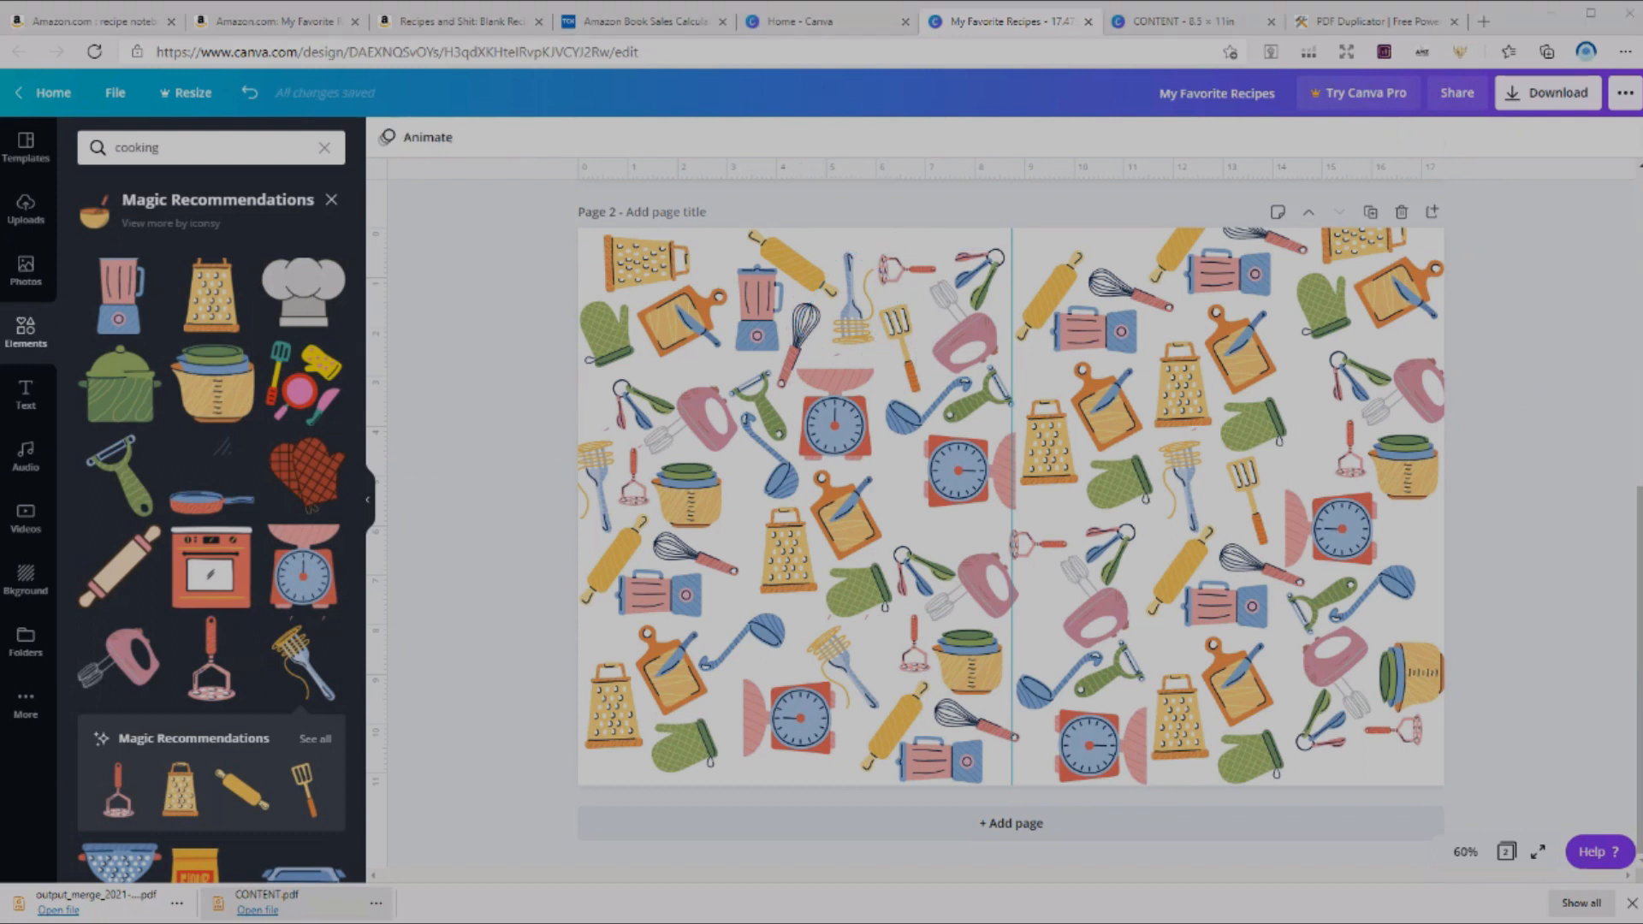
key("ctrl+z")
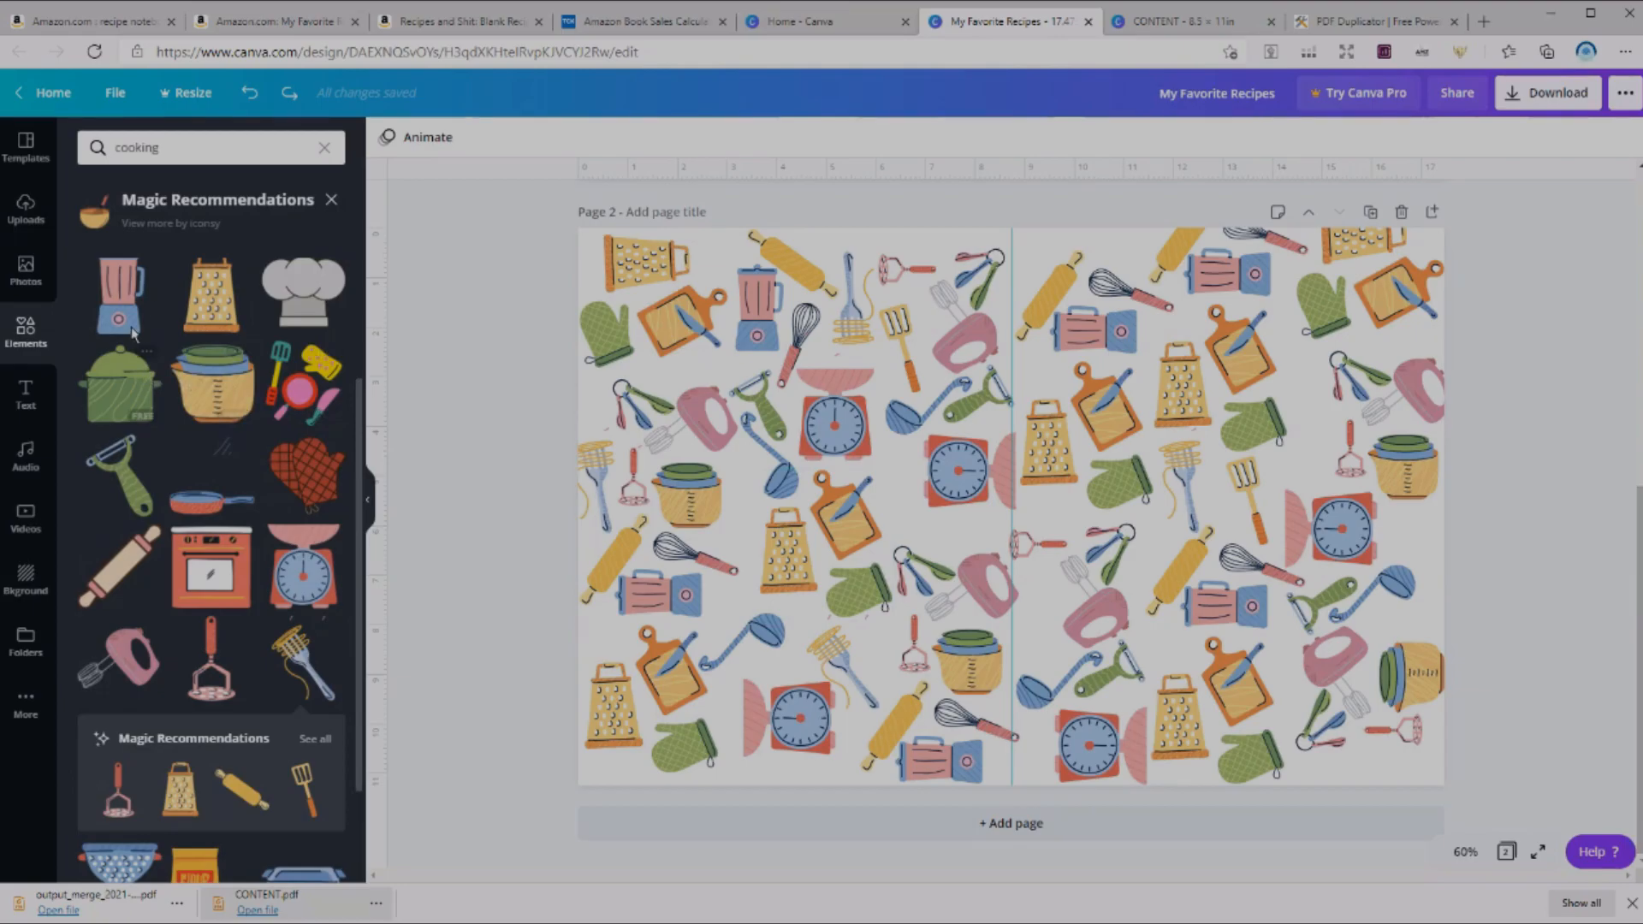
- Browse all shapes, add the cut-corner octagon, and resize it into a wide label on the front cover's upper part
left_click(324, 149)
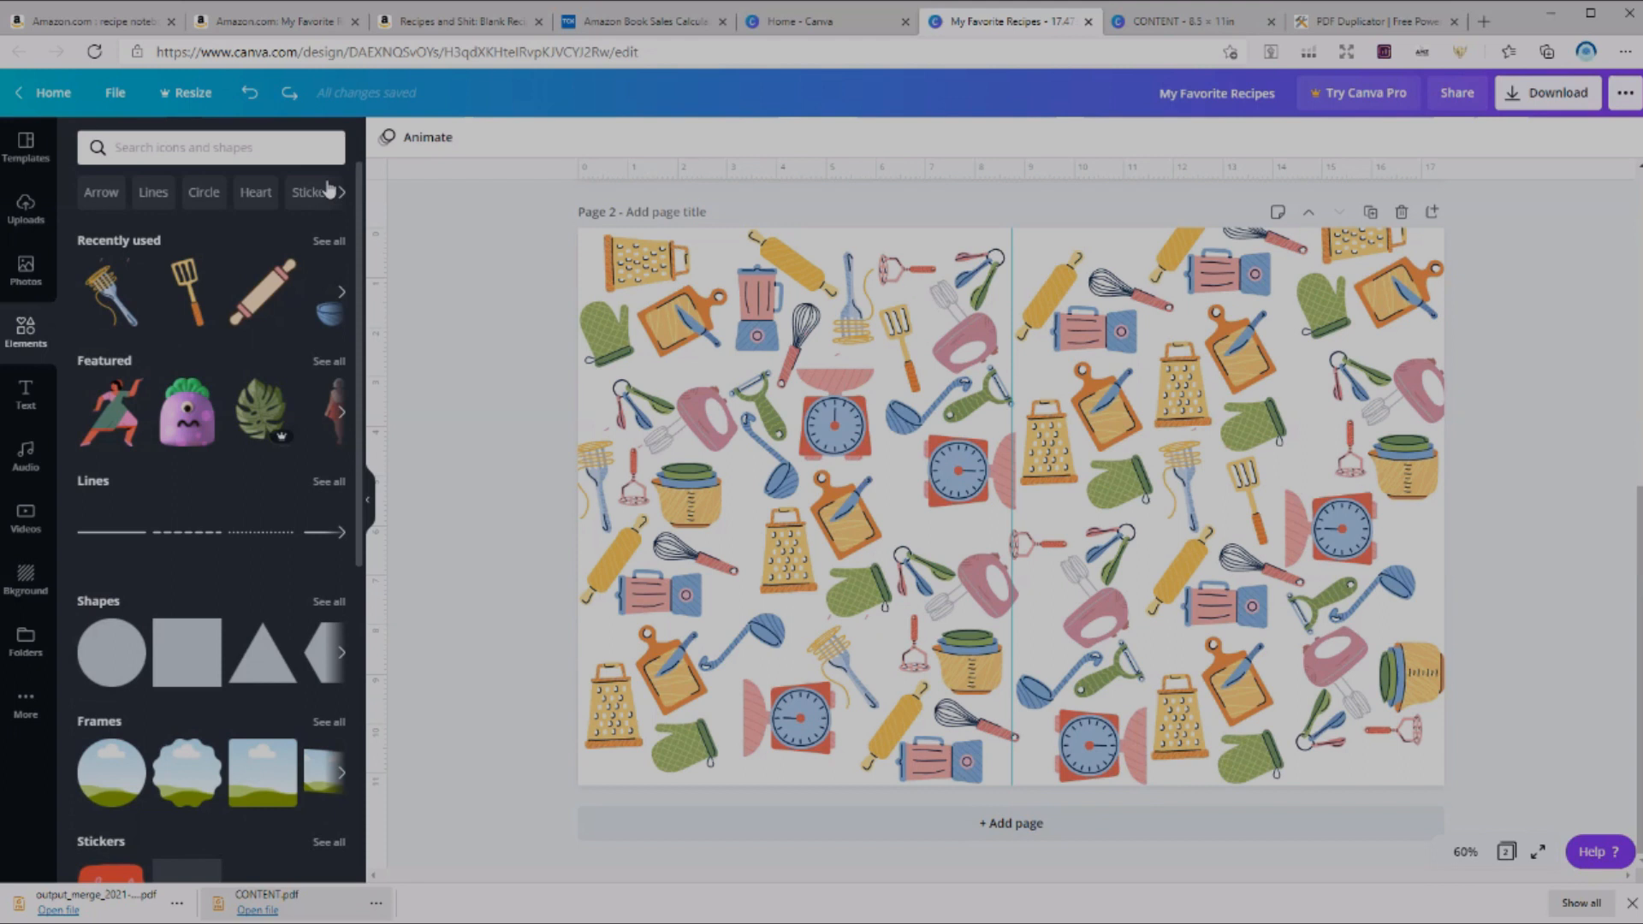
left_click(328, 602)
scroll(155, 570, "down", 5)
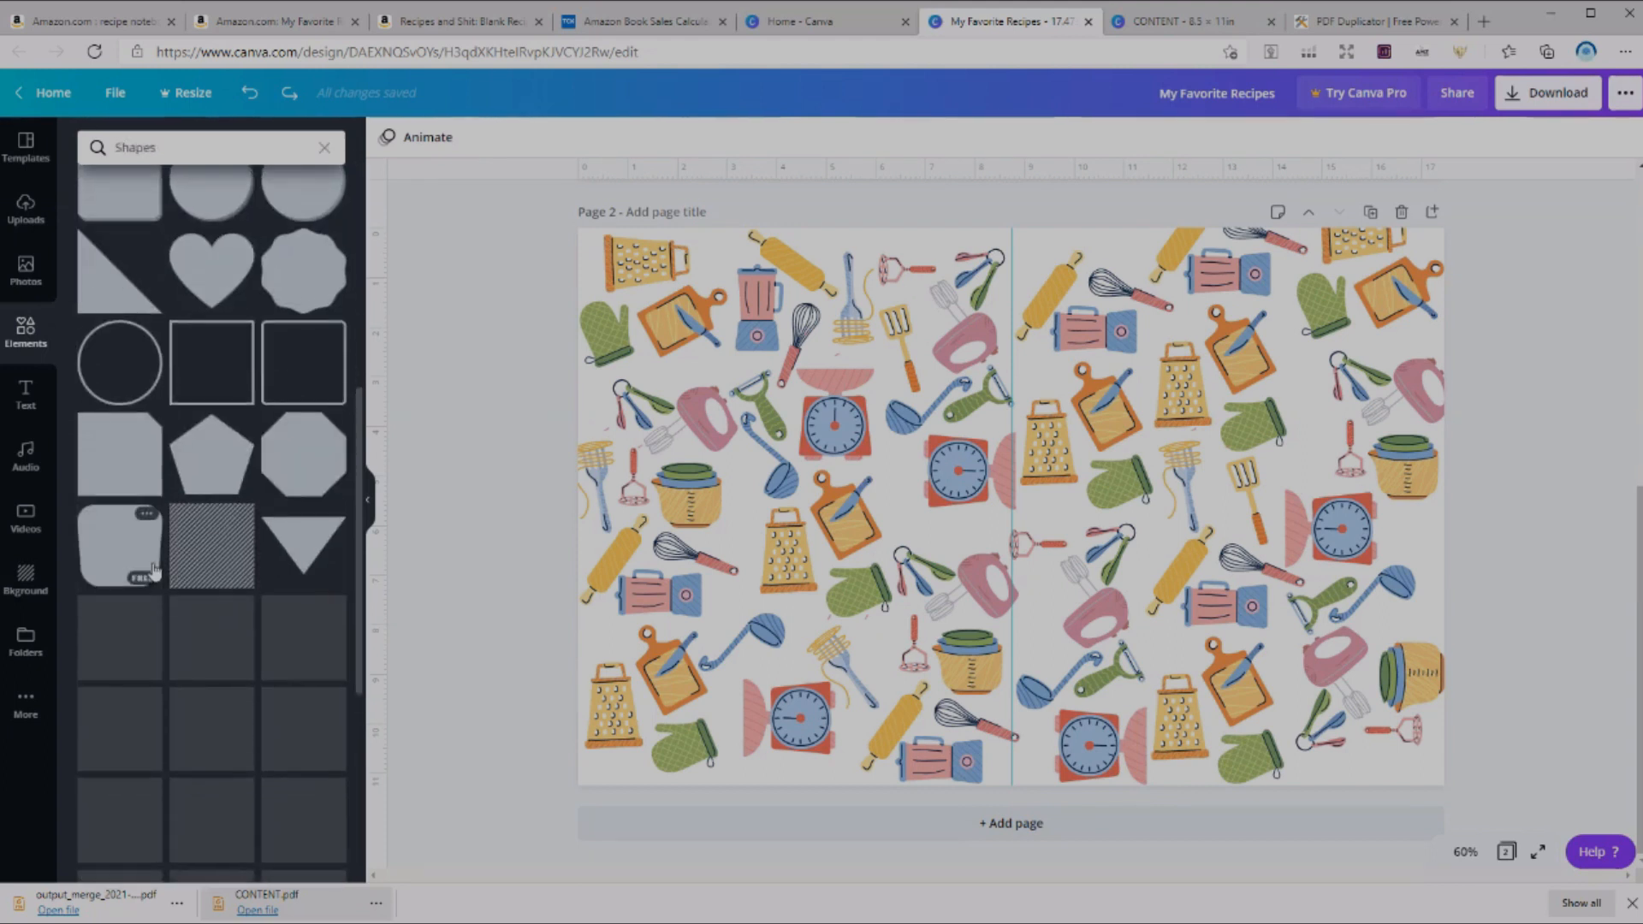
scroll(155, 571, "down", 5)
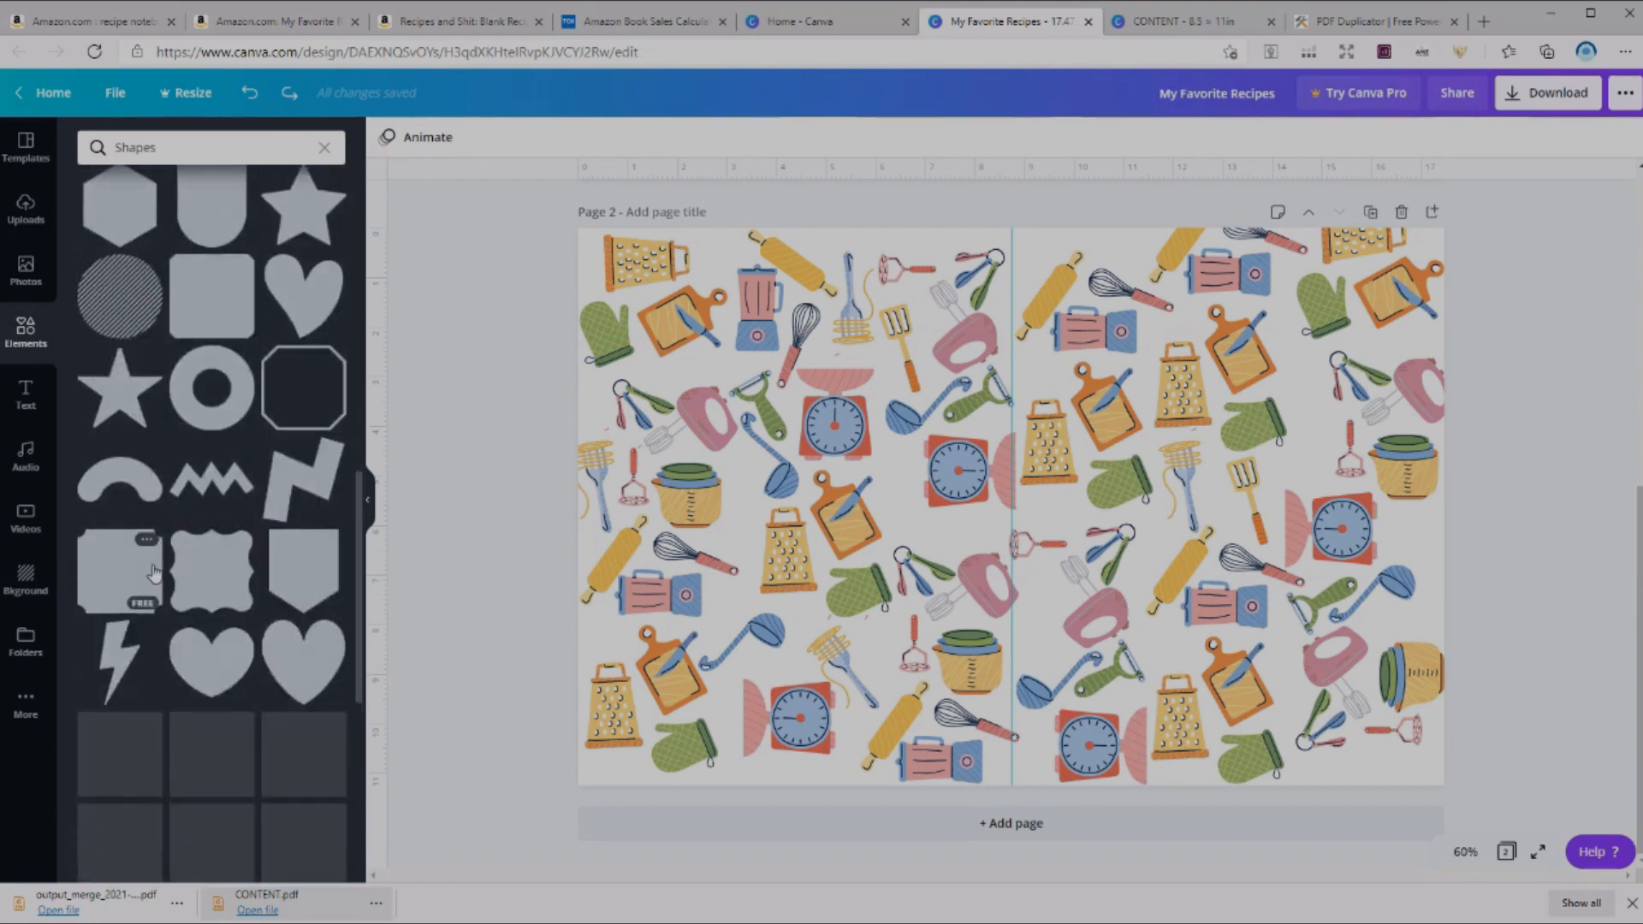
scroll(155, 571, "down", 4)
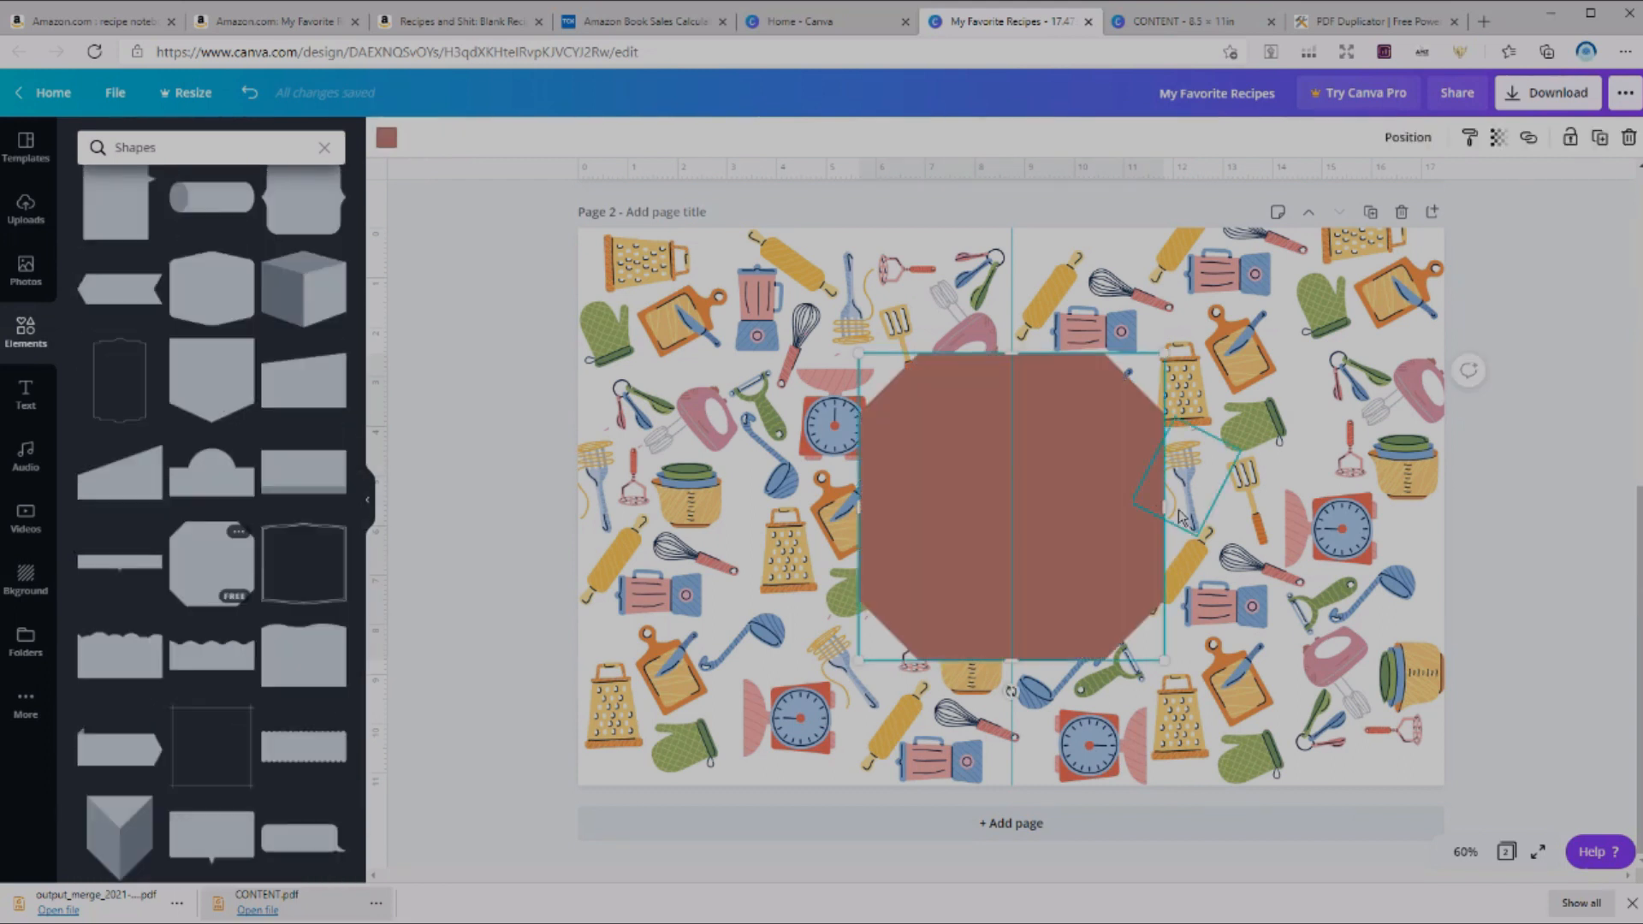
left_click_drag(1164, 507, 1255, 518)
left_click_drag(1255, 353, 1118, 623)
left_click_drag(1036, 591, 1122, 590)
left_click_drag(1076, 609, 1318, 385)
- Color the octagonal label dark navy and deselect it
left_click(386, 138)
left_click(144, 310)
left_click(187, 367)
left_click(145, 313)
left_click(1503, 499)
- Copy the "My Favorite Recipes" title from page 1 to page 2, reduce it to font size 60.2, and center it on the navy label
scroll(1503, 499, "up", 6)
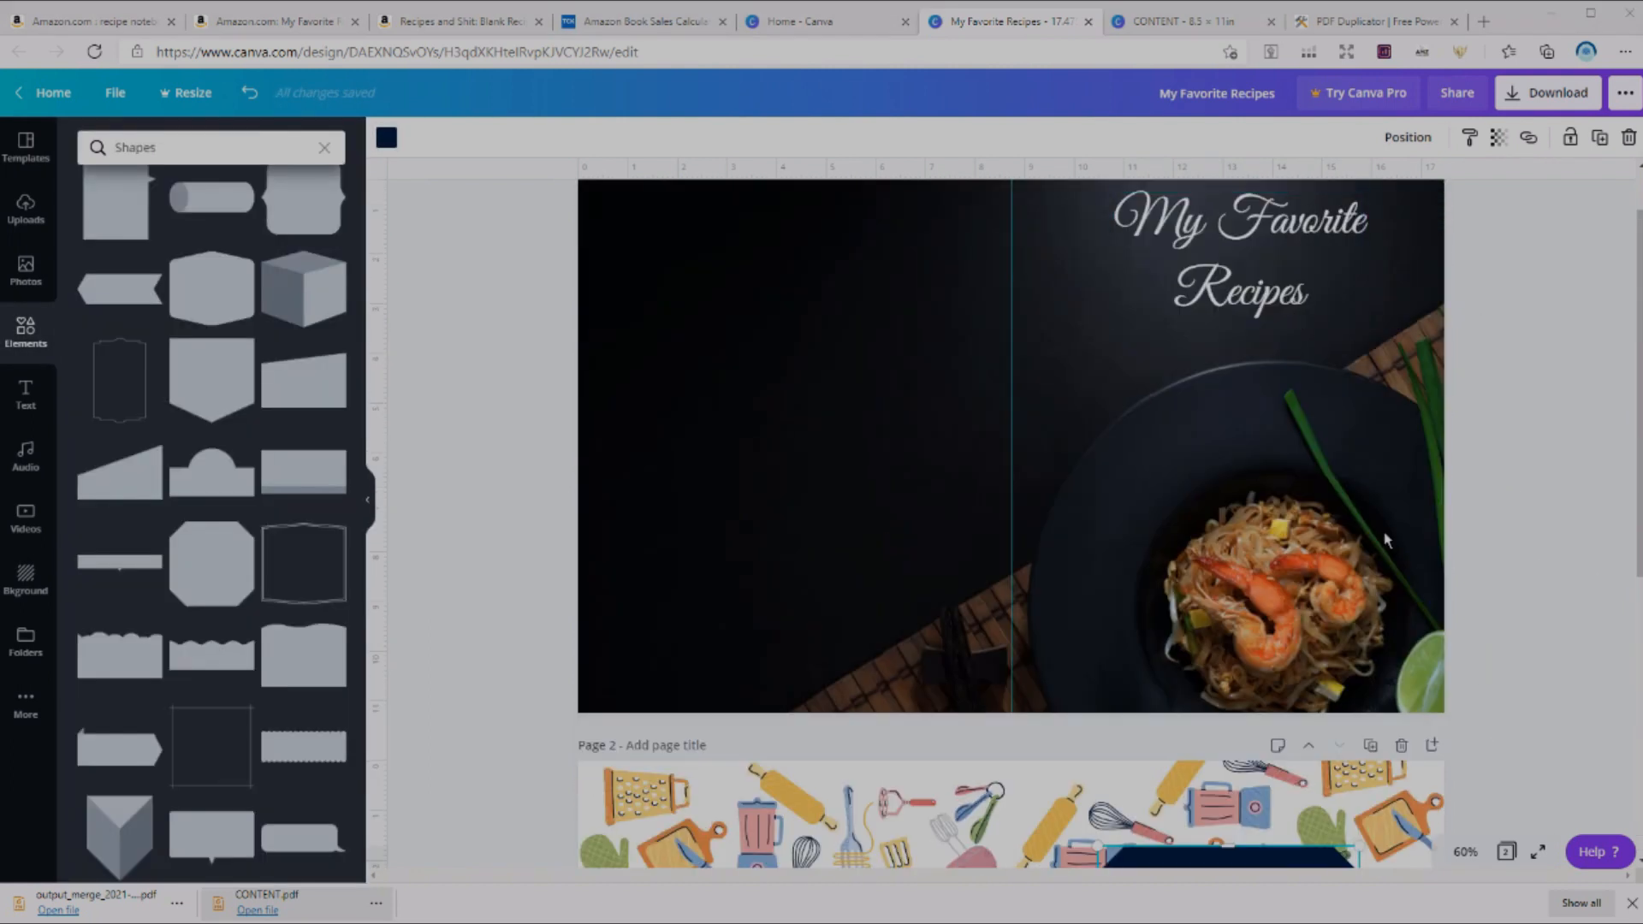
left_click(1288, 281)
scroll(1512, 454, "down", 6)
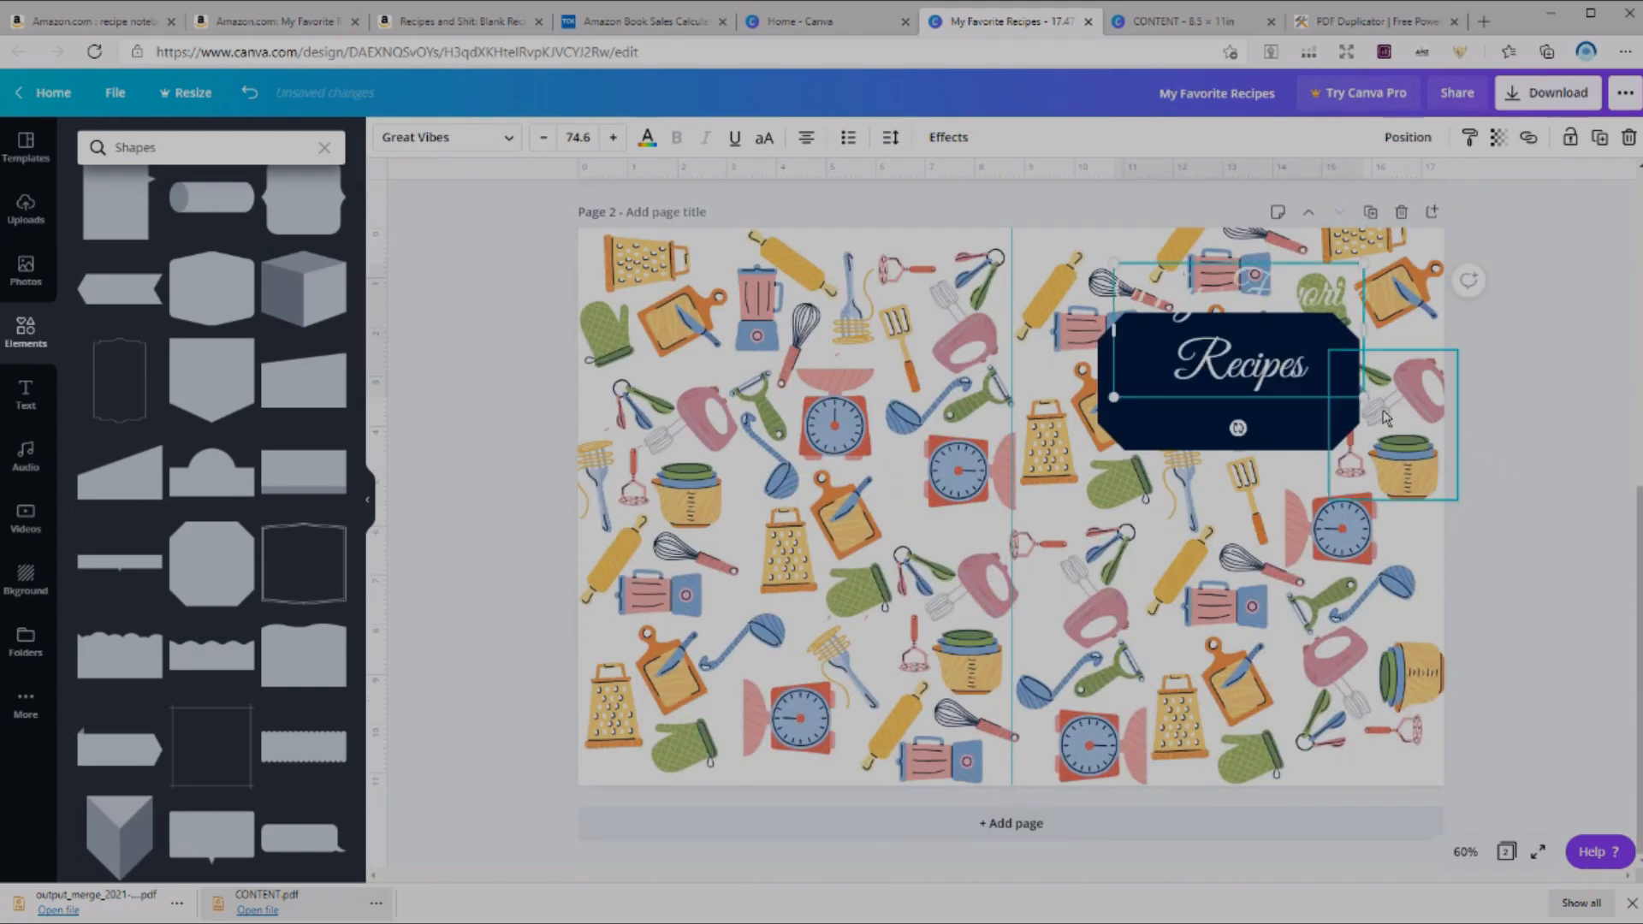
left_click_drag(1372, 266, 1323, 301)
left_click_drag(1247, 387, 1259, 428)
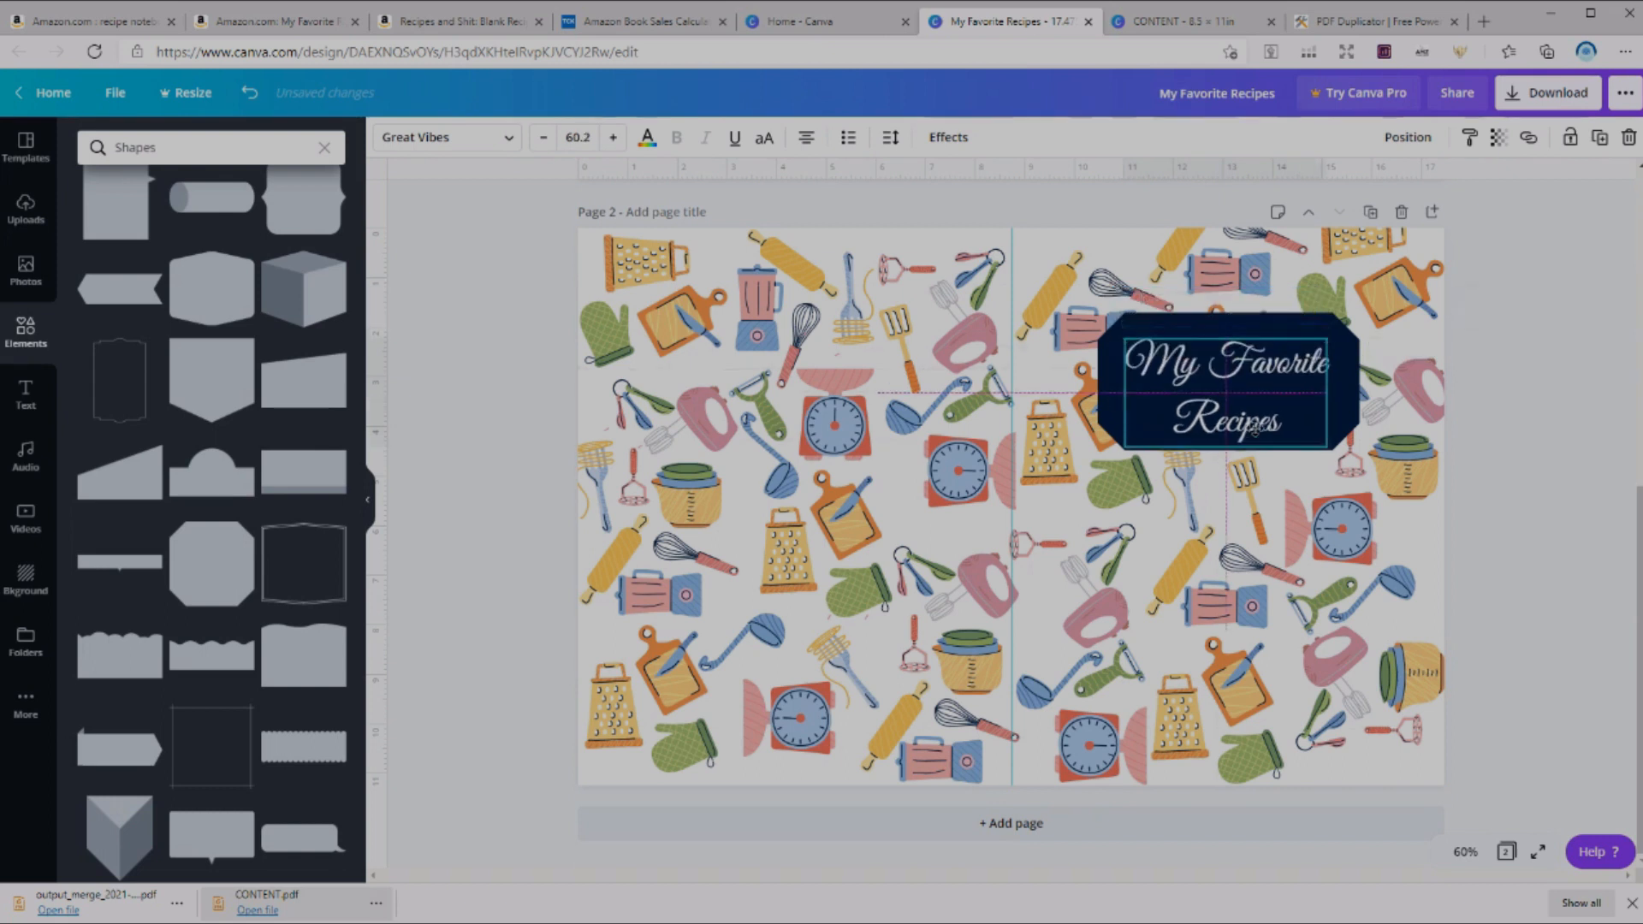
left_click(1629, 514)
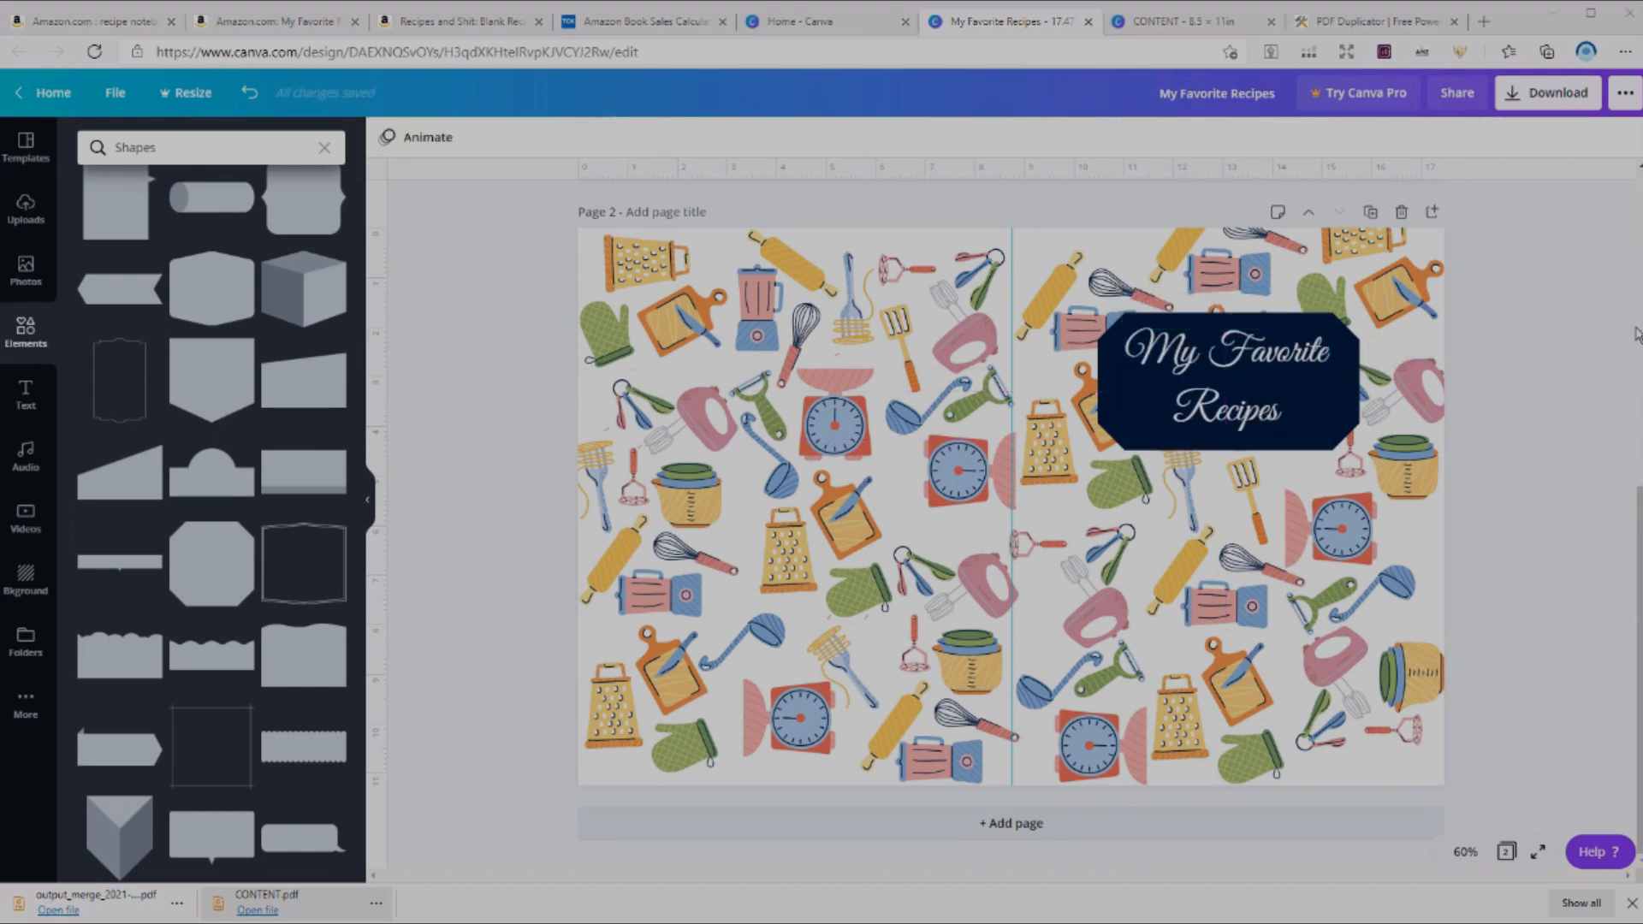
- Download only page 2 as a PDF Print file, then dismiss the promotional dialog
left_click(1552, 94)
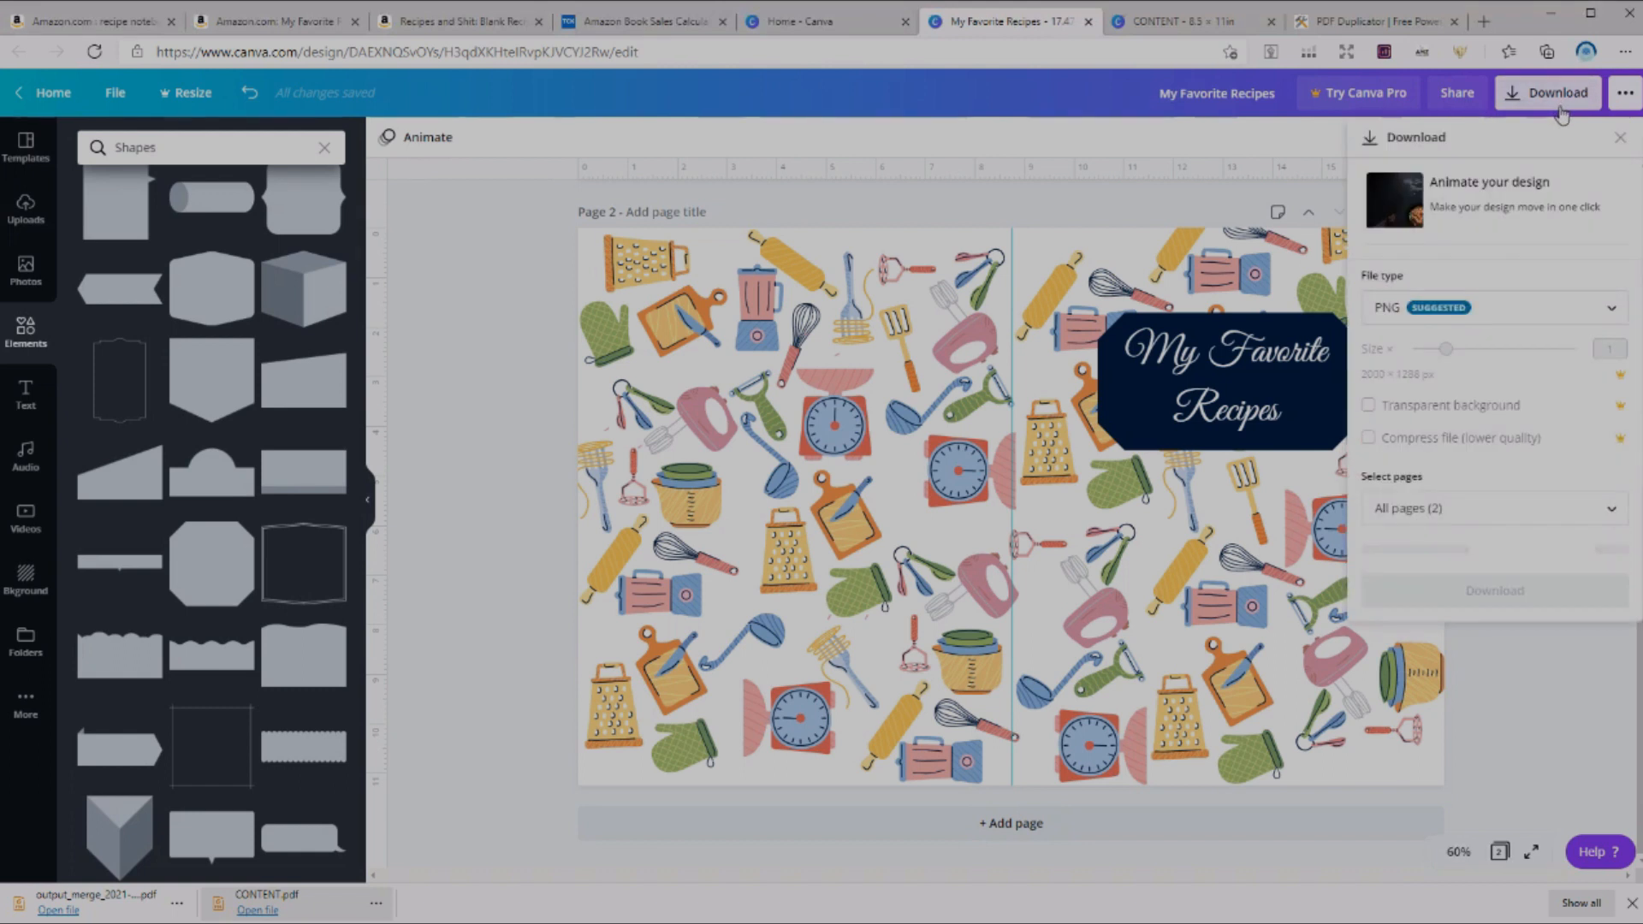
left_click(1496, 315)
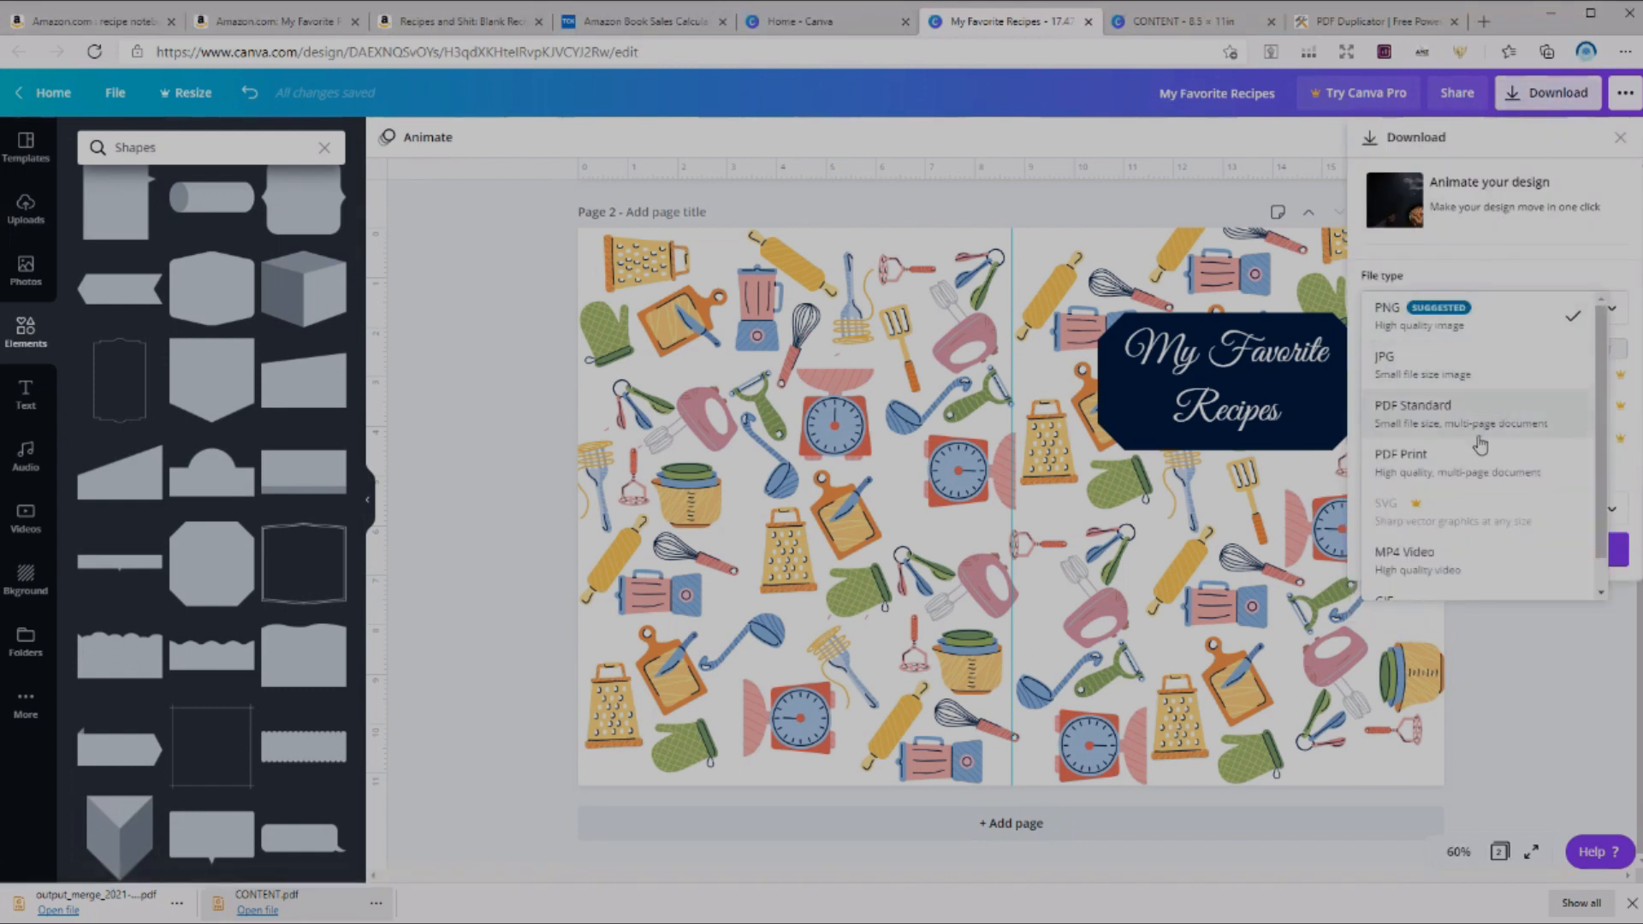
left_click(1470, 476)
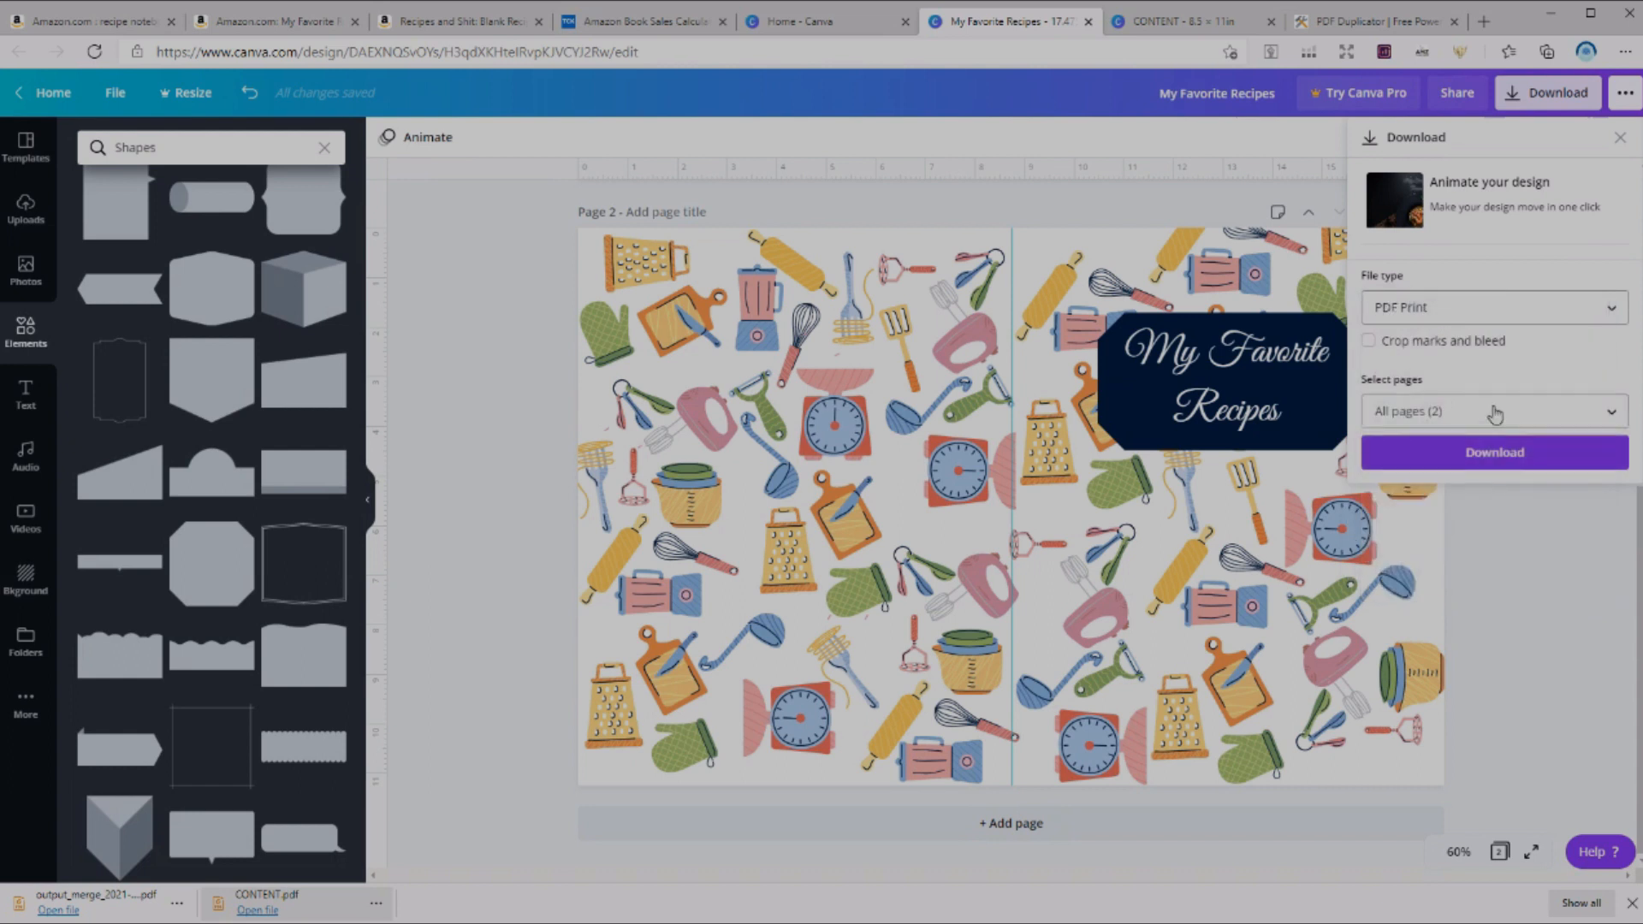
left_click(1496, 413)
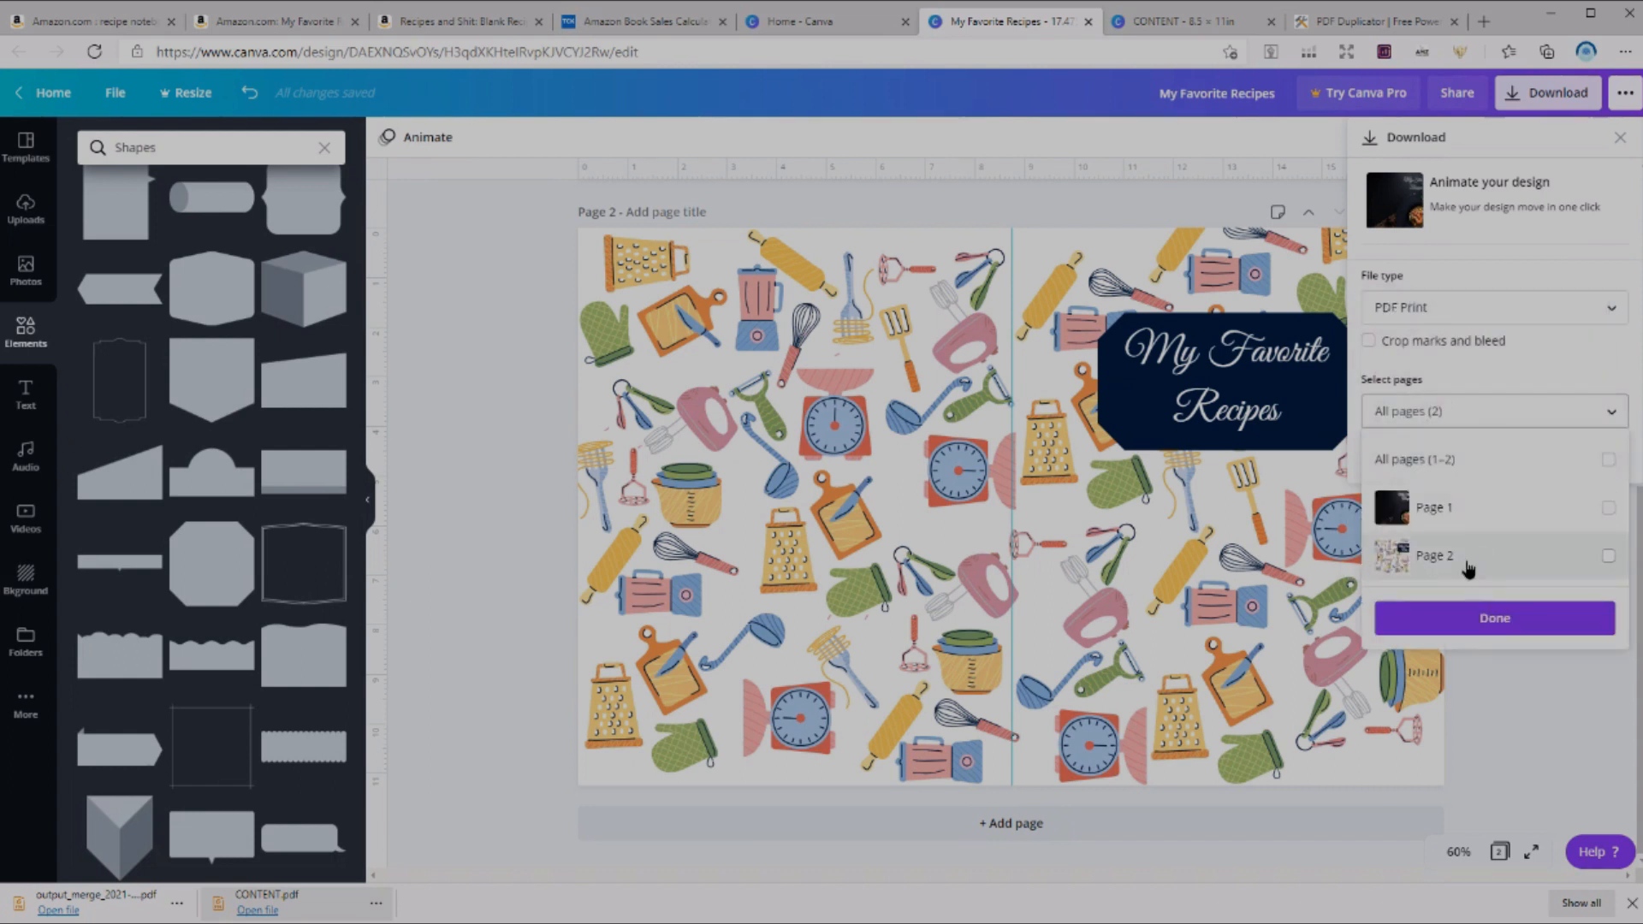
left_click(1515, 633)
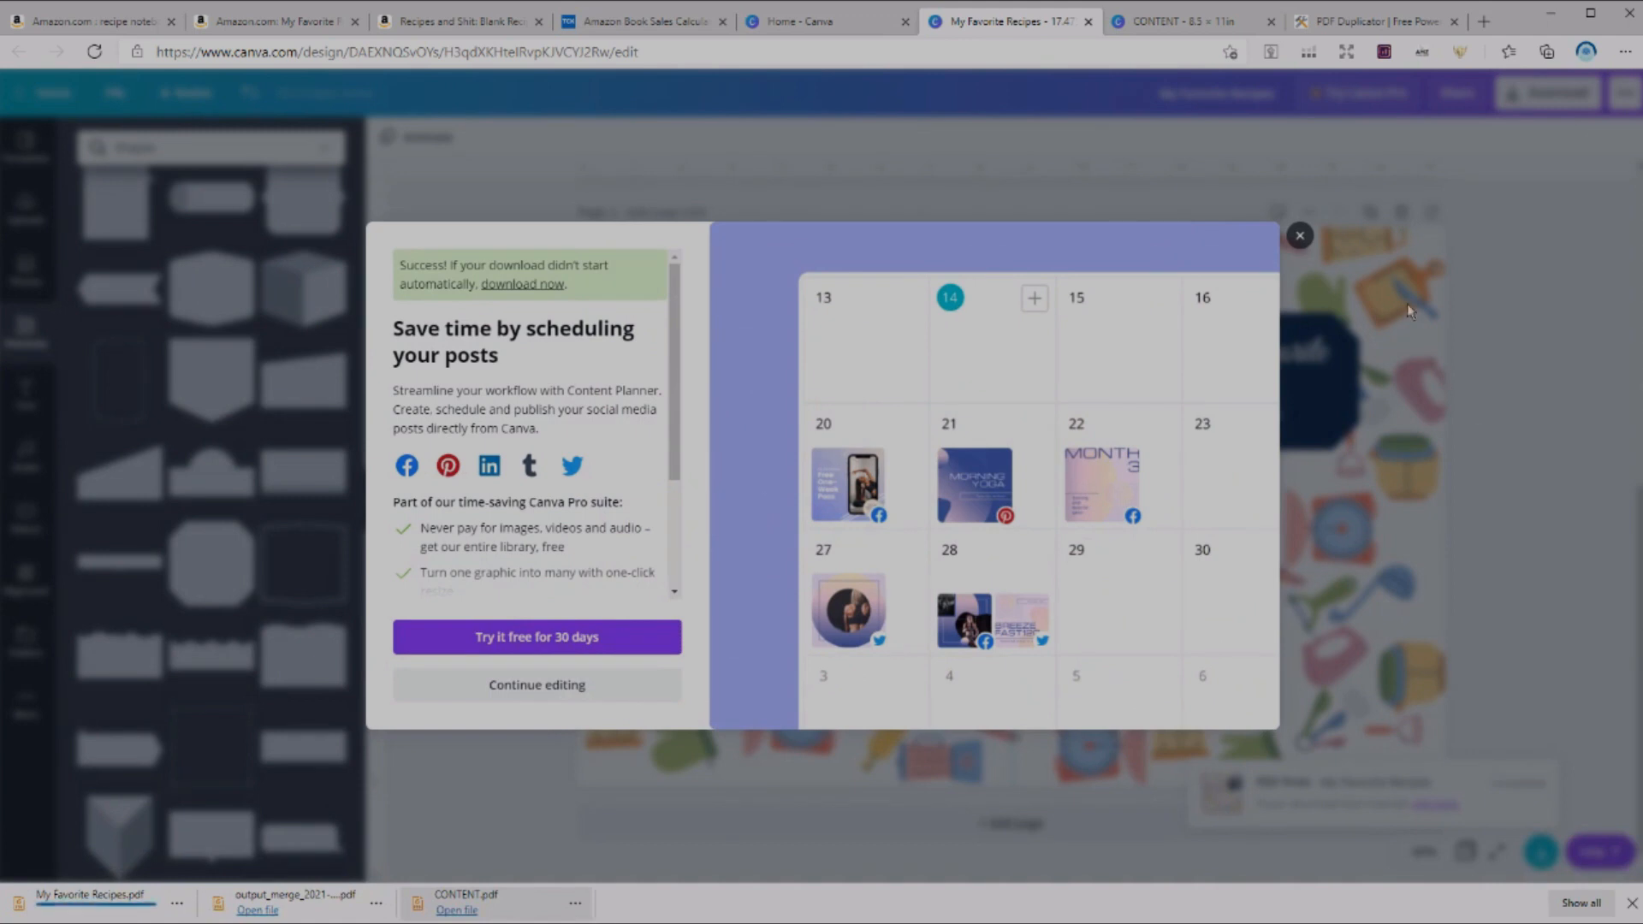
left_click(1576, 455)
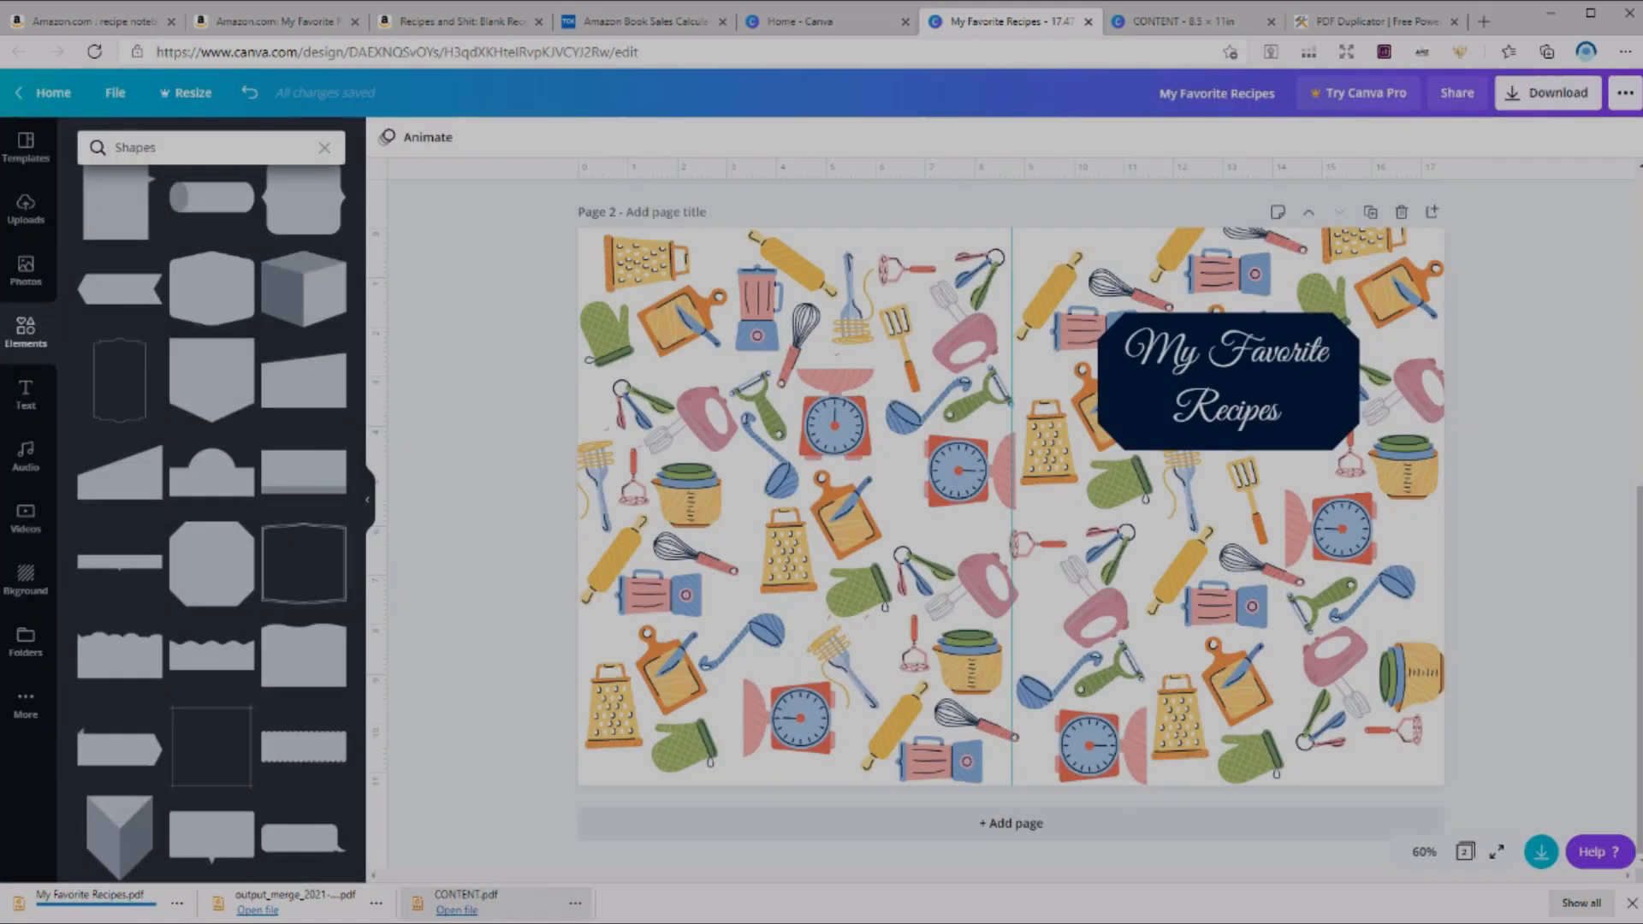